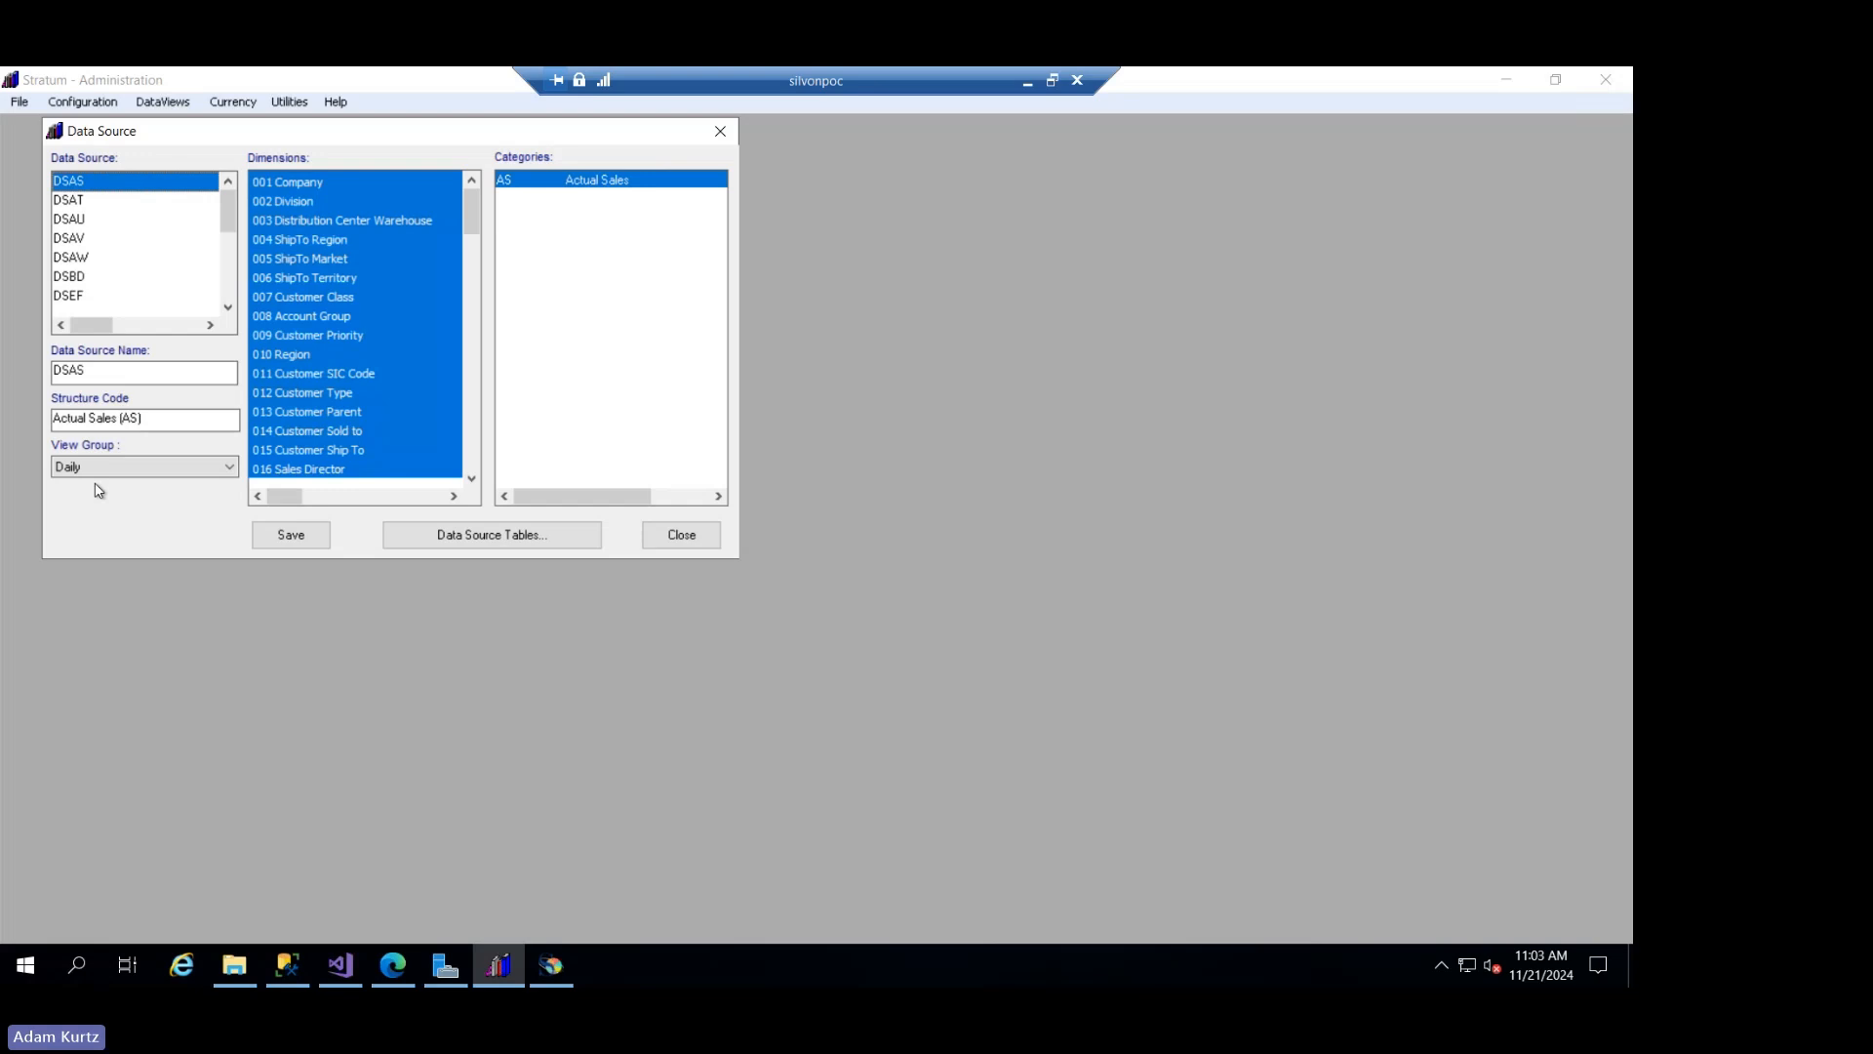
# - Examine the start and end years of the DSAS data source's tables, and close the data source window
pyautogui.click(451, 531)
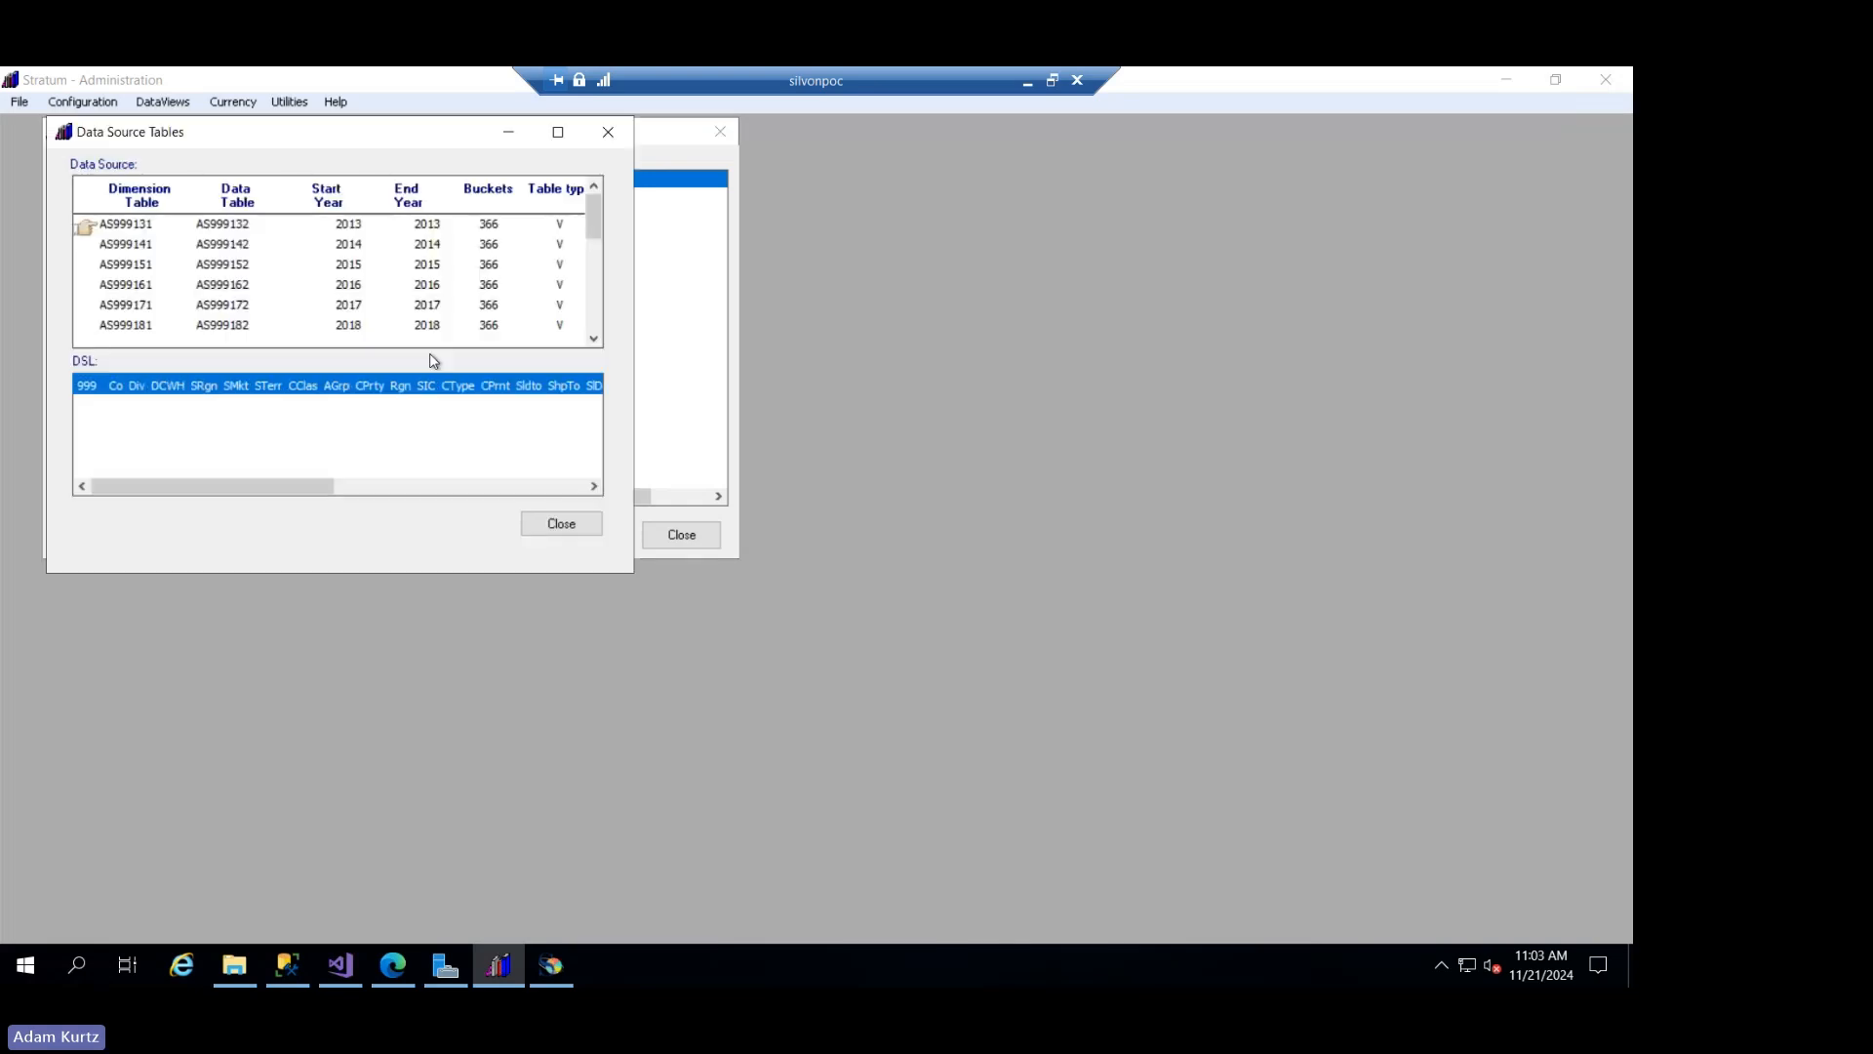
pyautogui.moveTo(594, 230); pyautogui.dragTo(618, 335)
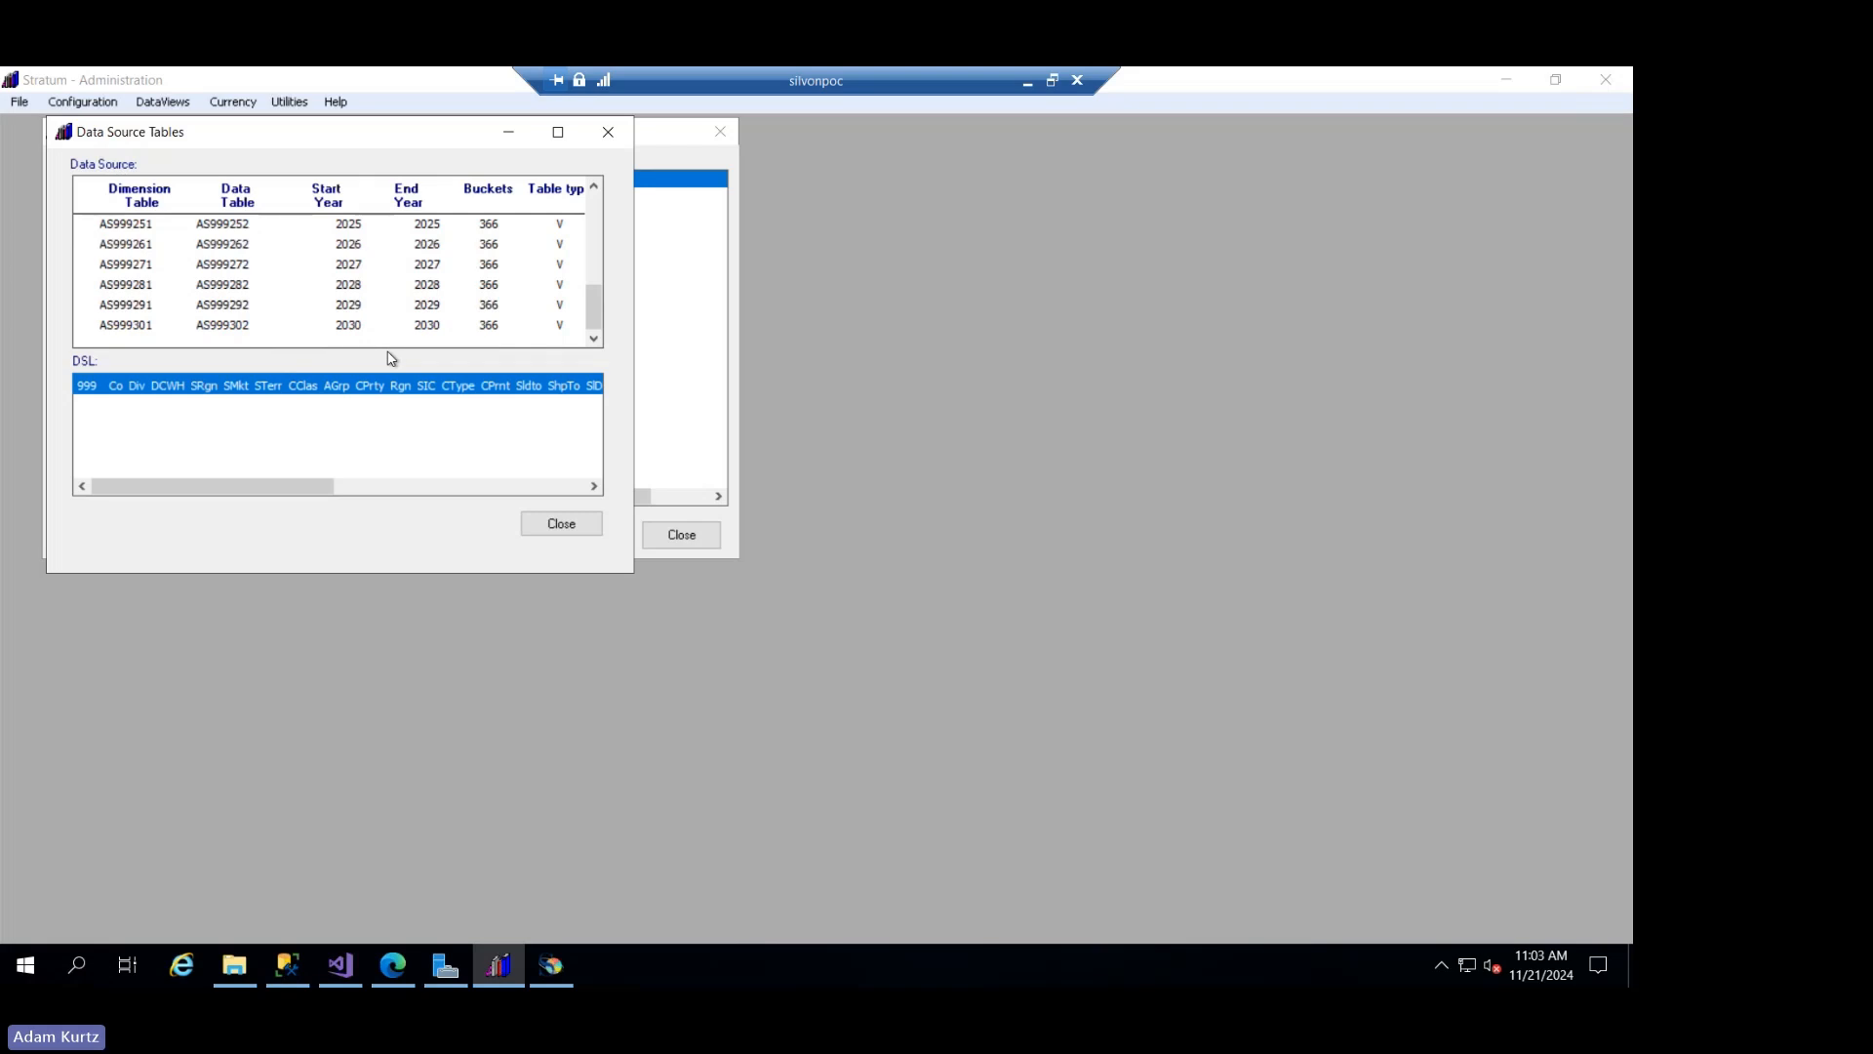
pyautogui.click(561, 523)
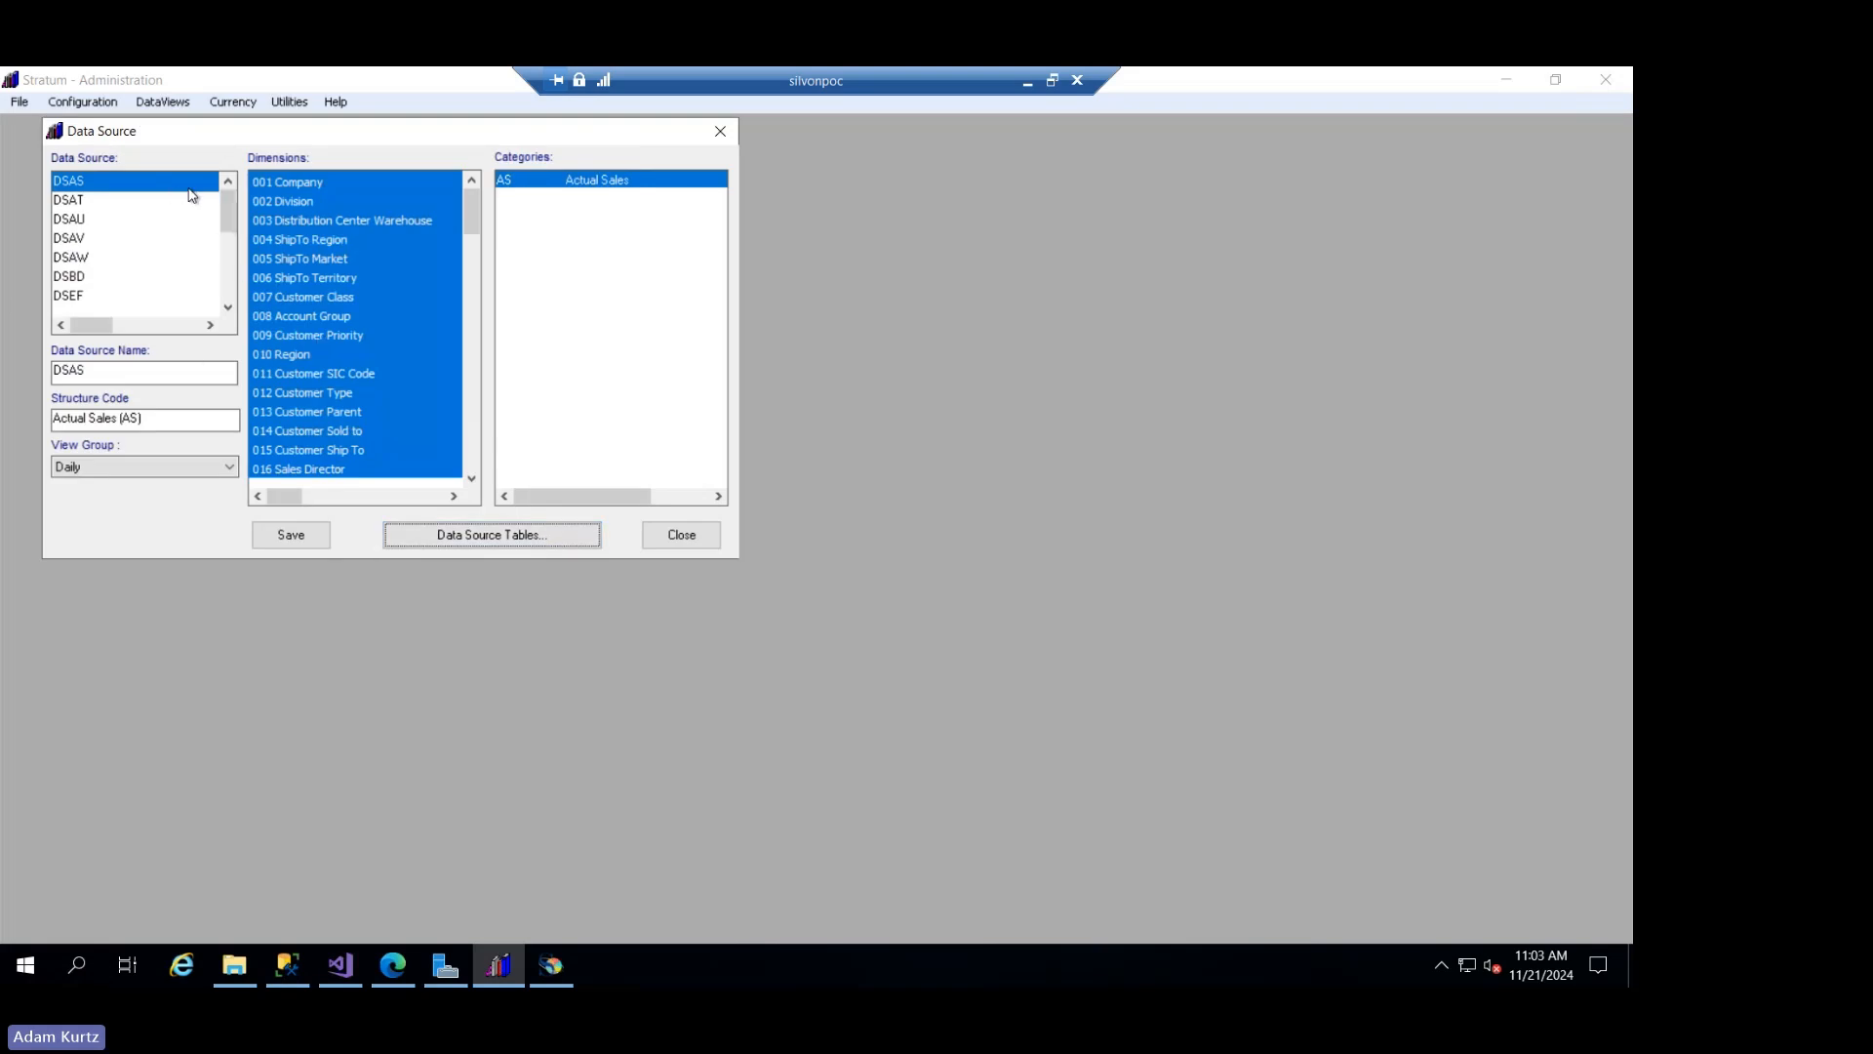
pyautogui.moveTo(227, 227)
pyautogui.mouseDown()
pyautogui.moveTo(236, 306)
pyautogui.moveTo(231, 195)
pyautogui.mouseUp()
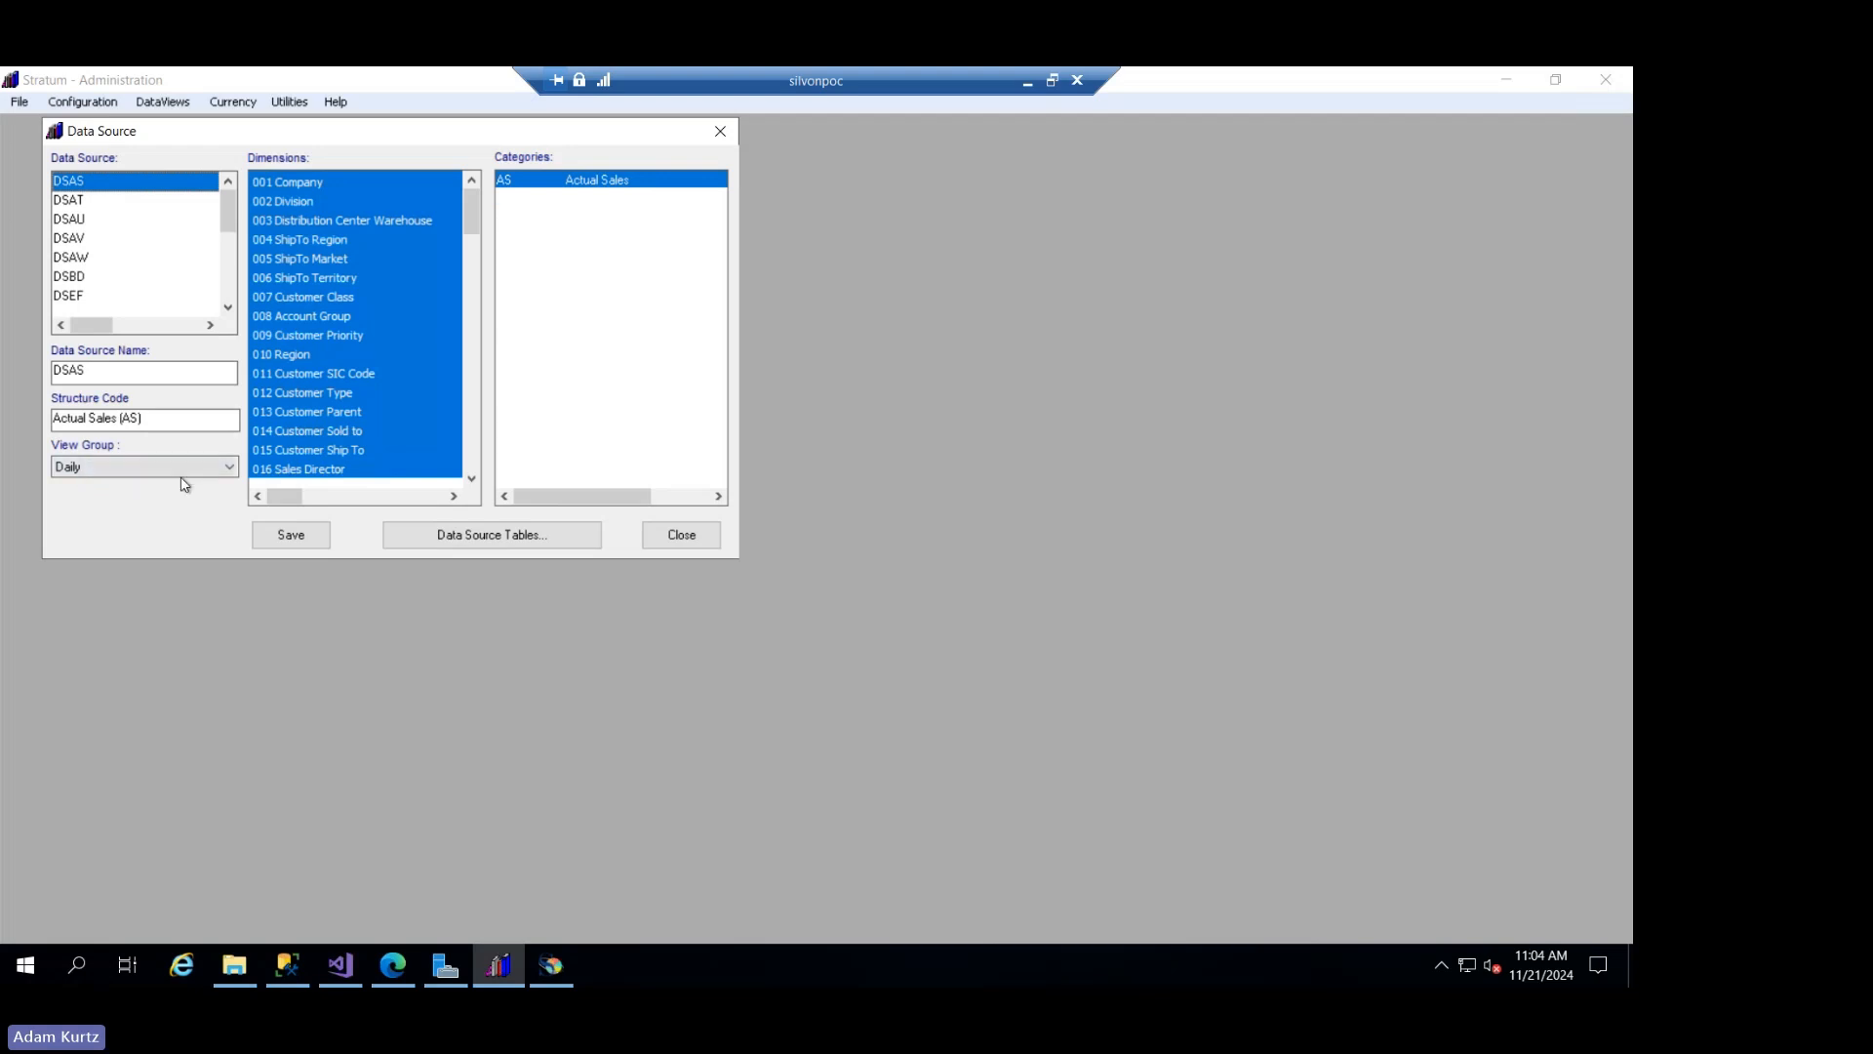
pyautogui.click(528, 542)
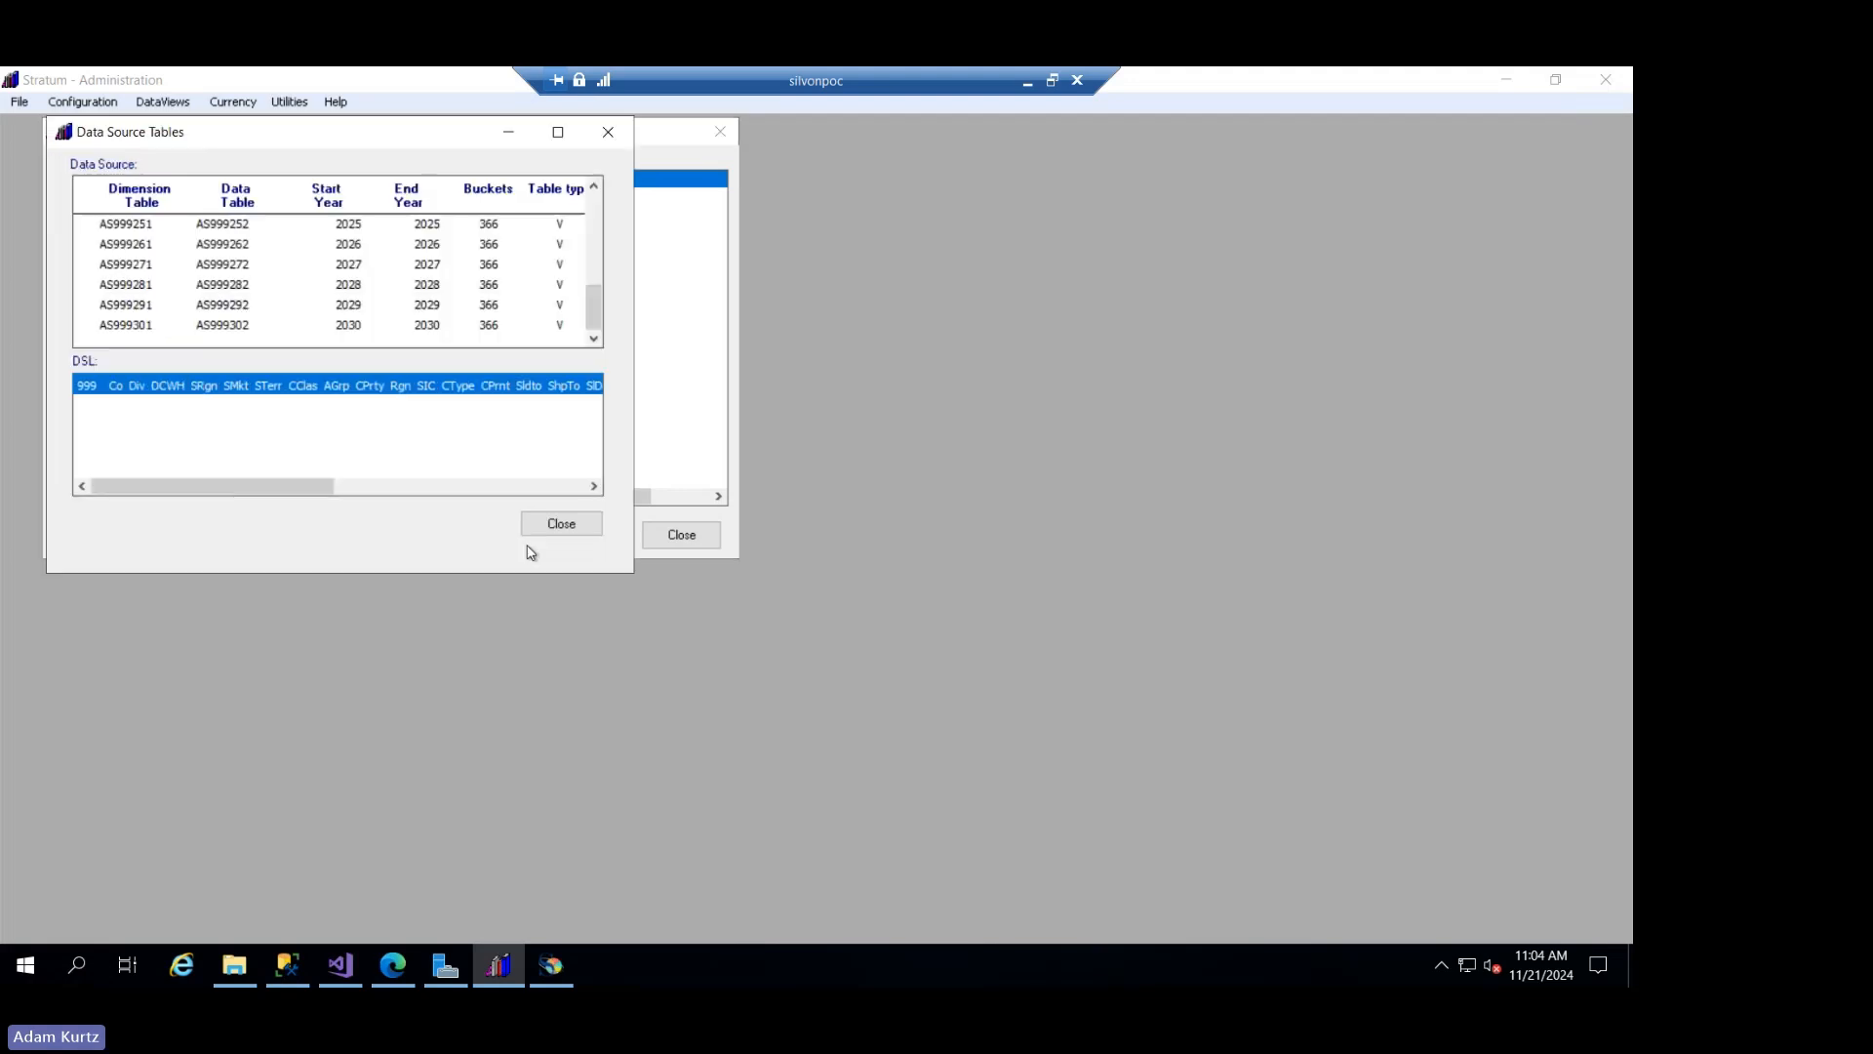
pyautogui.moveTo(589, 310)
pyautogui.mouseDown()
pyautogui.moveTo(592, 277)
pyautogui.moveTo(594, 314)
pyautogui.mouseUp()
pyautogui.click(543, 526)
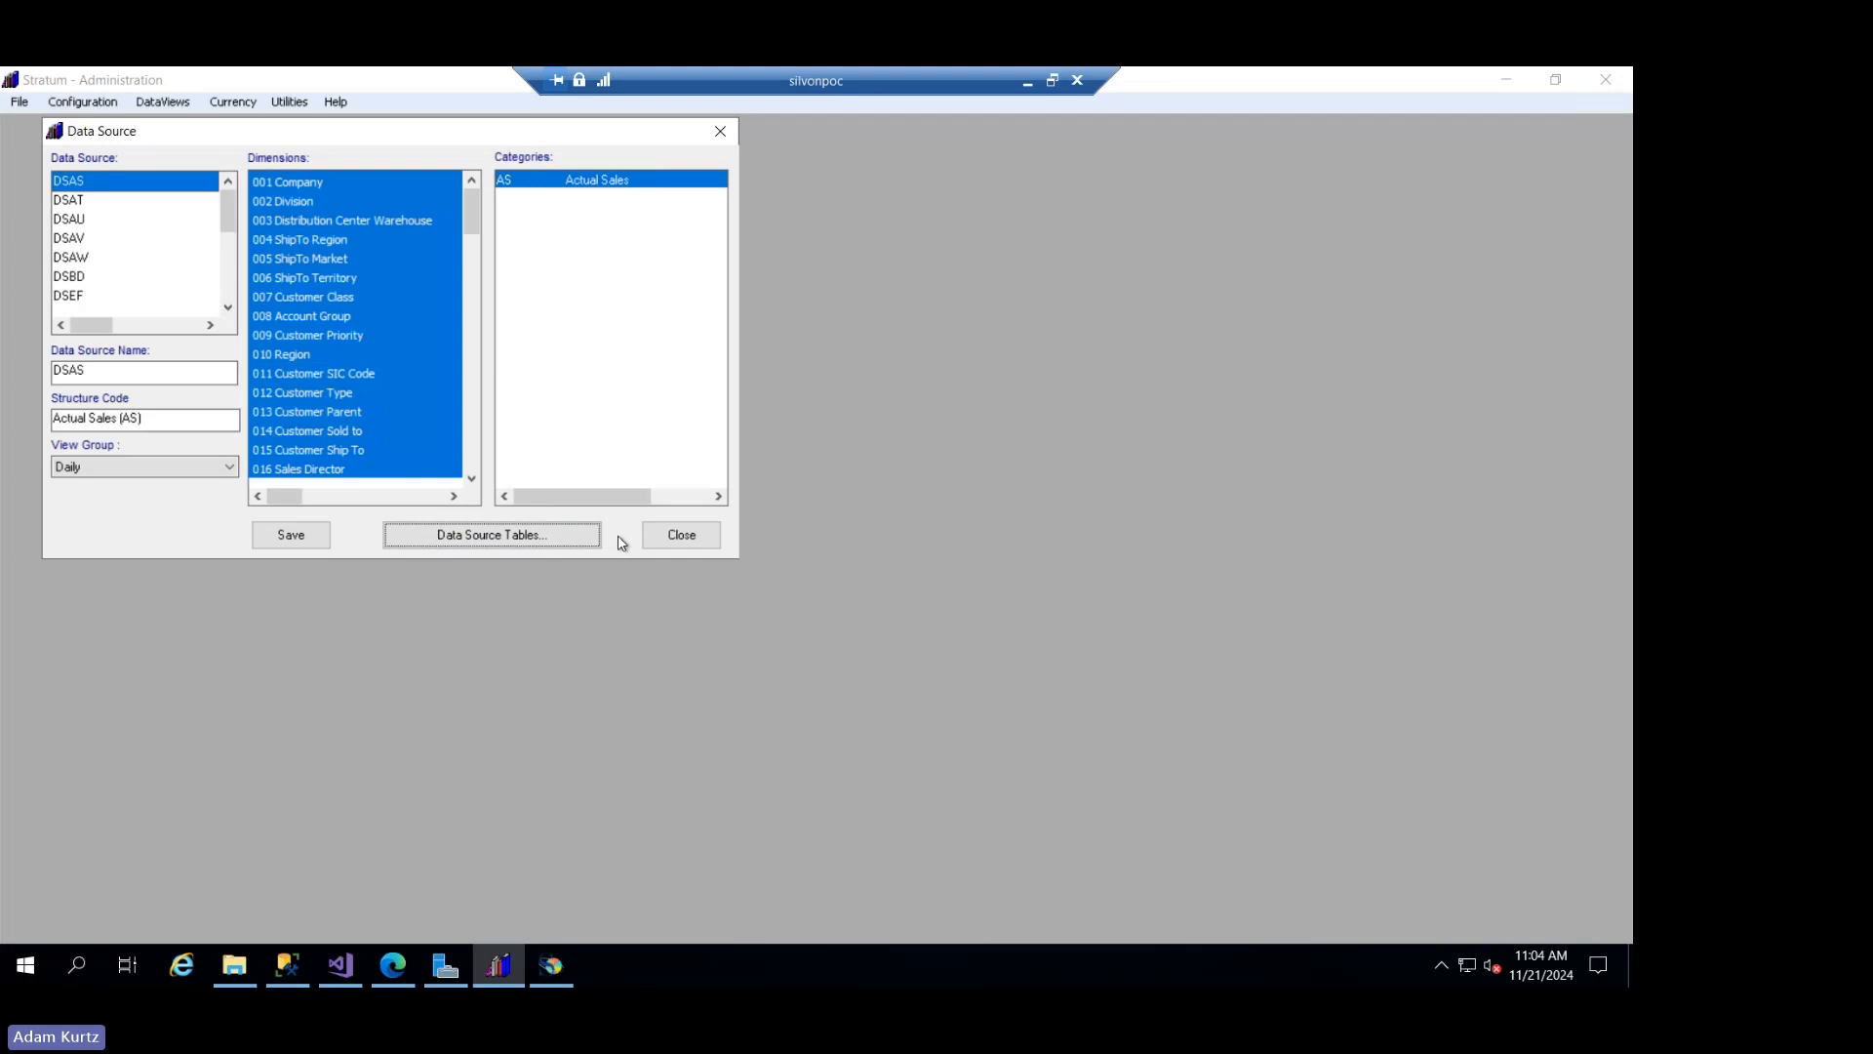
pyautogui.click(681, 535)
# - Look at the dimensions and category of the DSFC forecast data source, and close the data source window
pyautogui.click(21, 102)
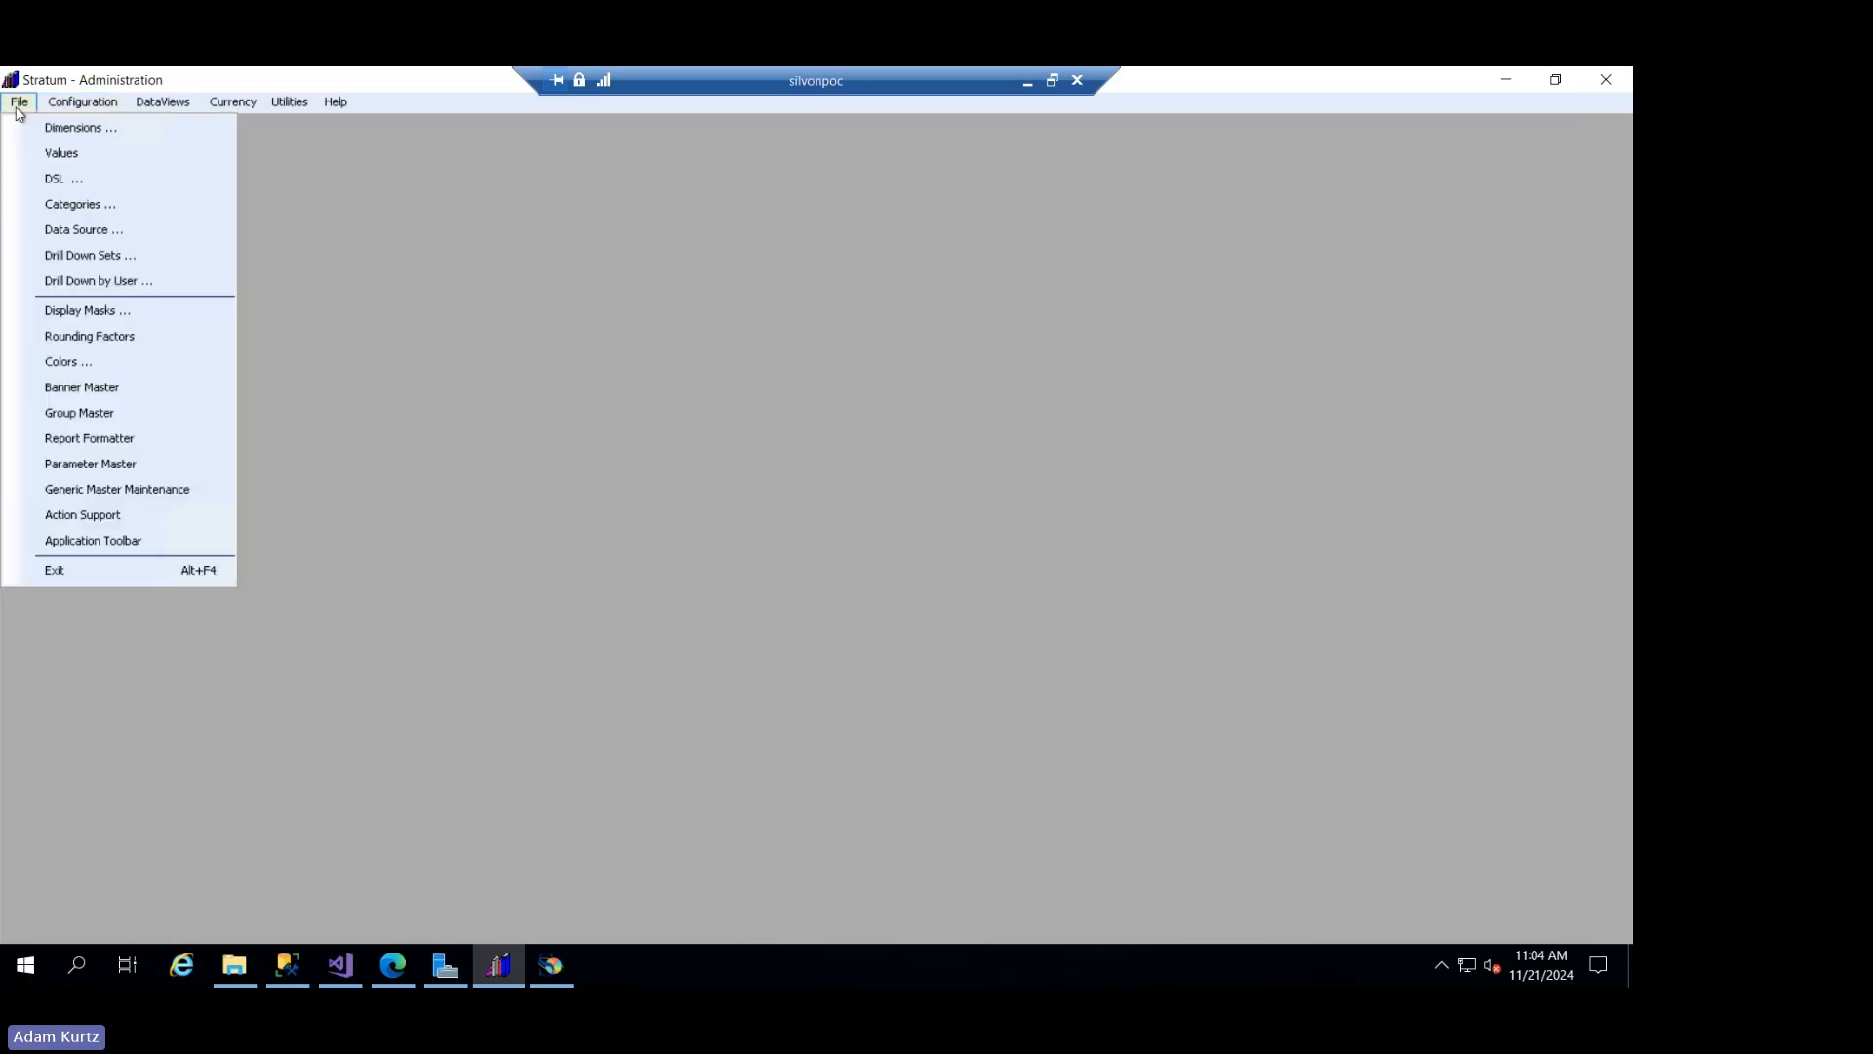
pyautogui.click(59, 232)
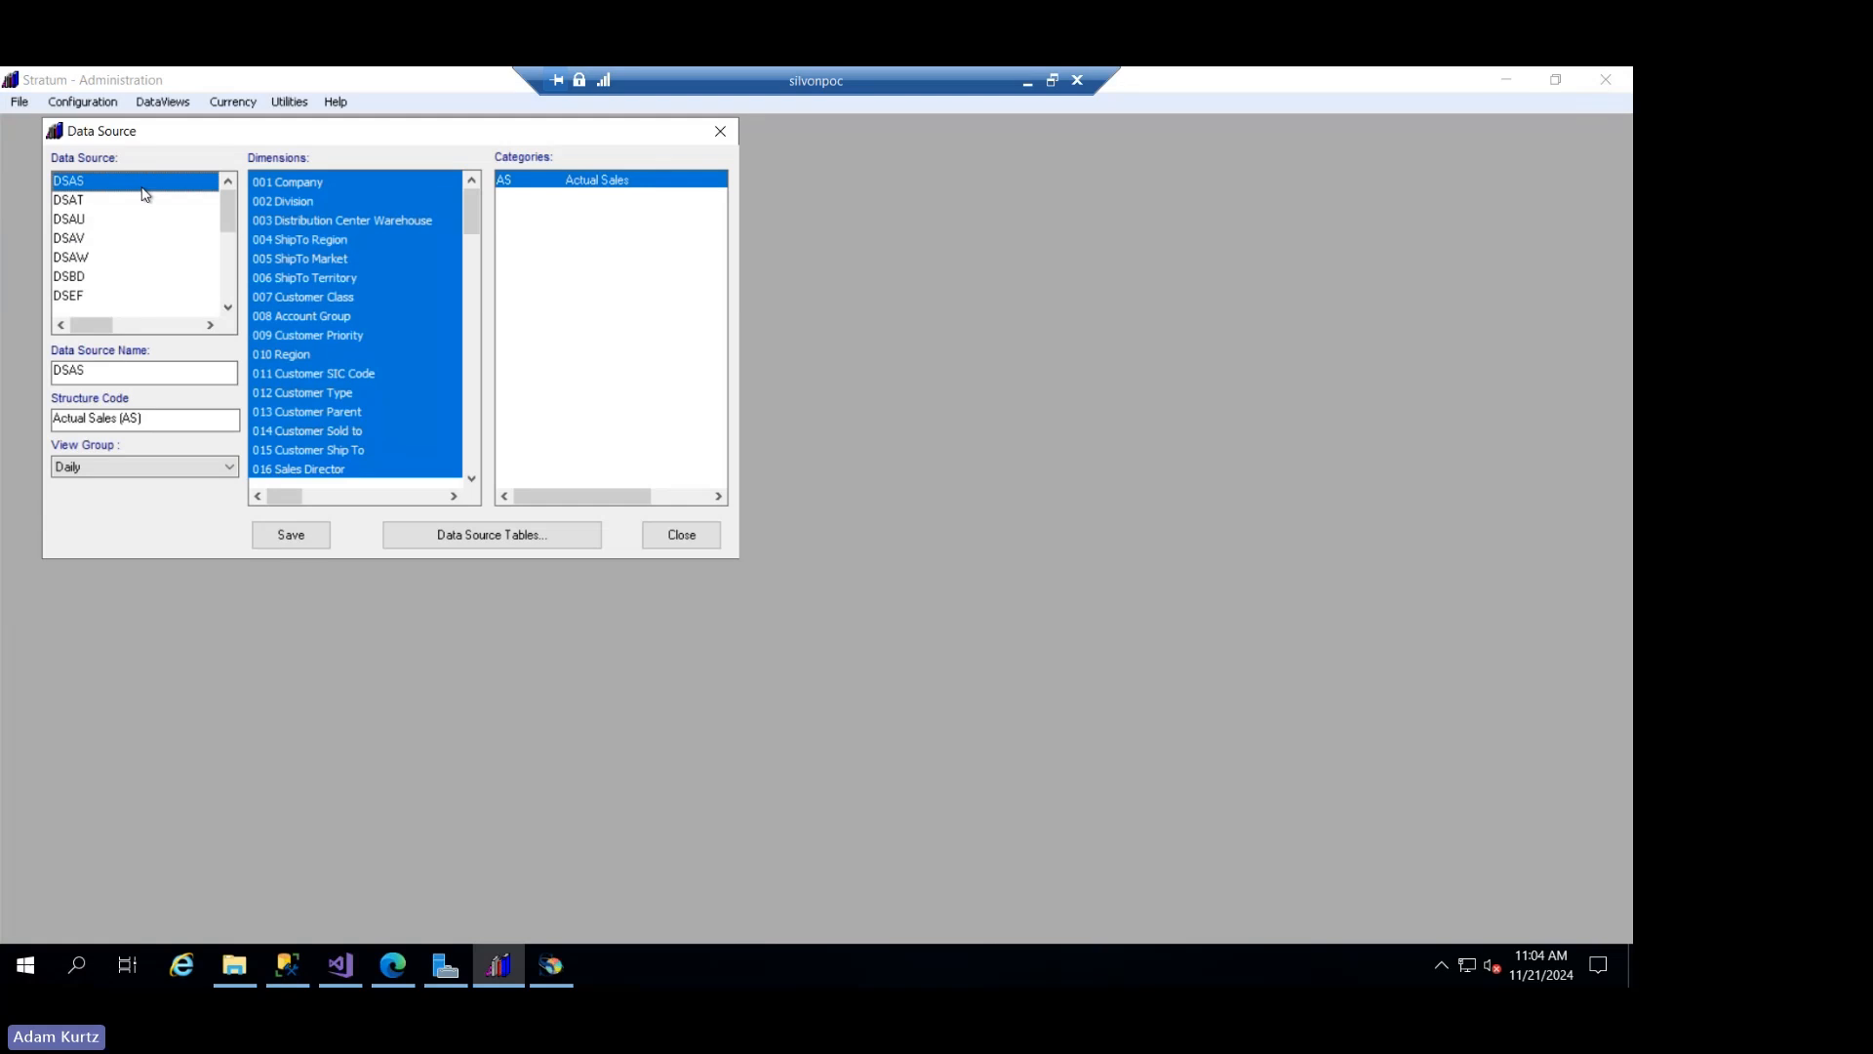
pyautogui.click(226, 265)
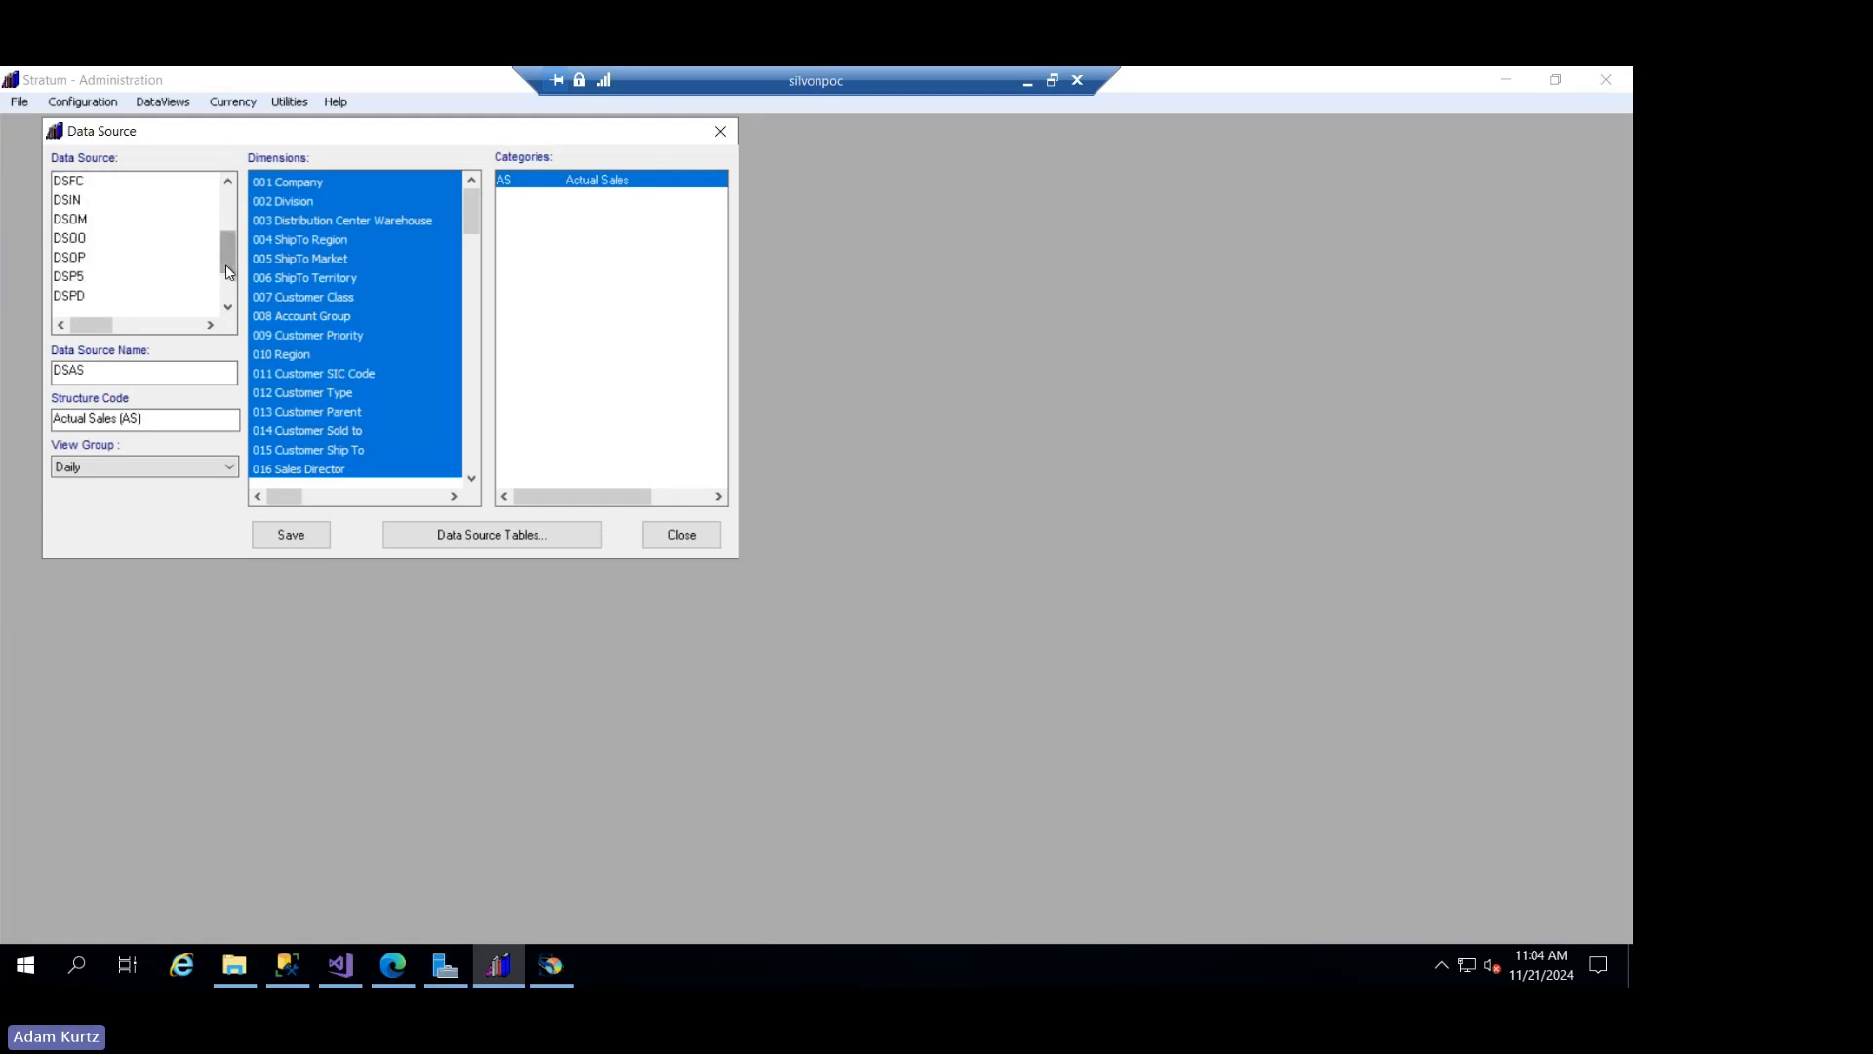
pyautogui.click(105, 185)
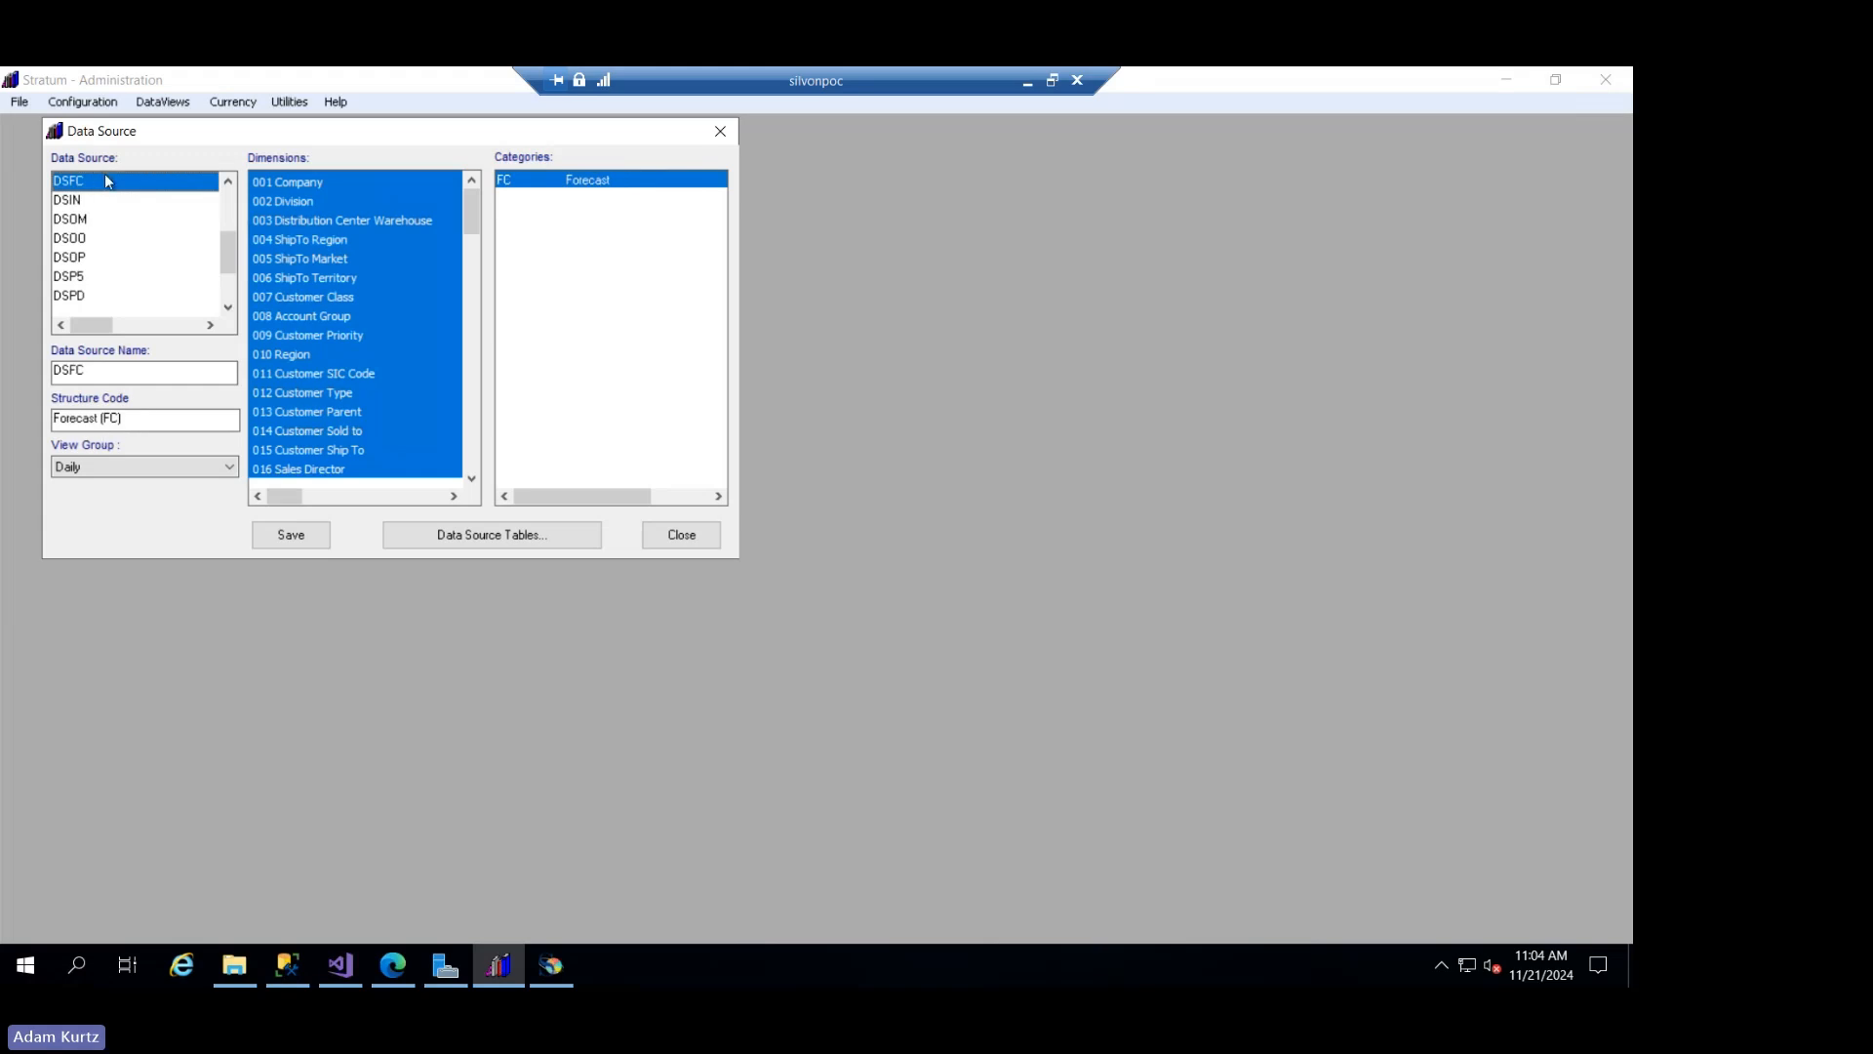
pyautogui.click(682, 536)
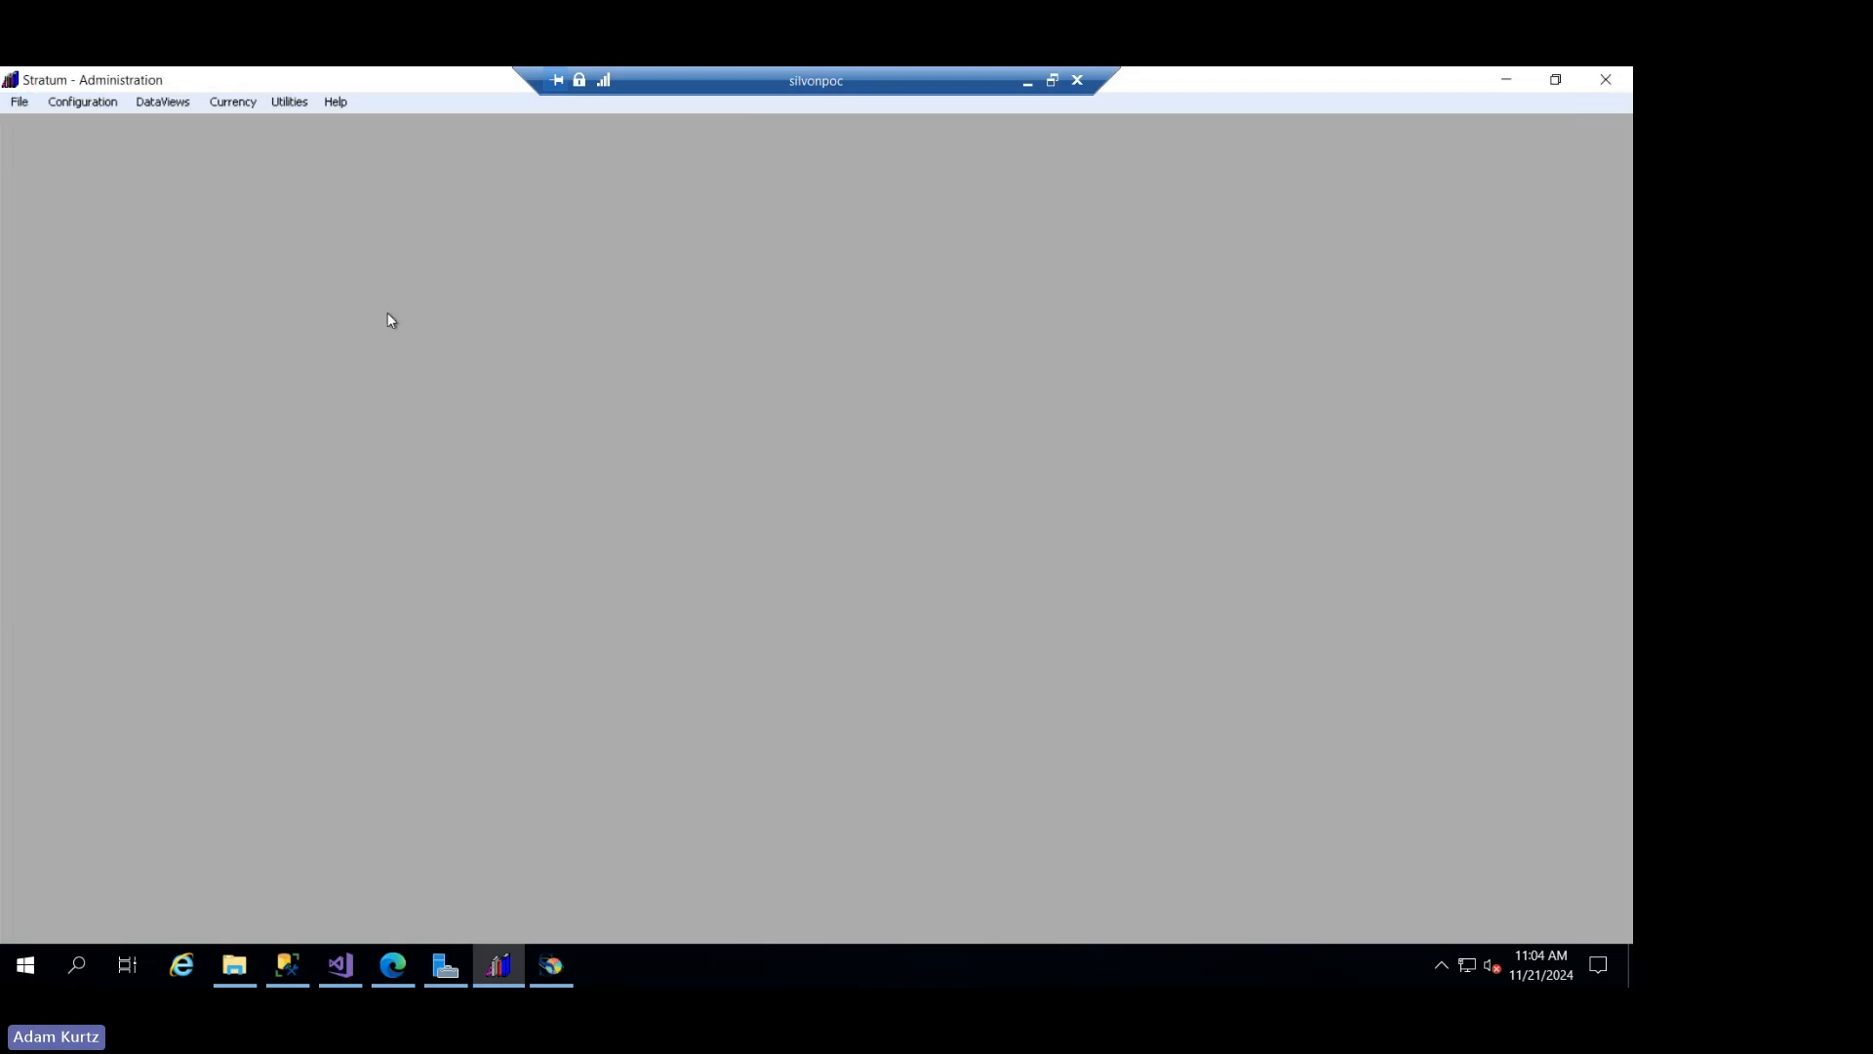
pyautogui.click(19, 102)
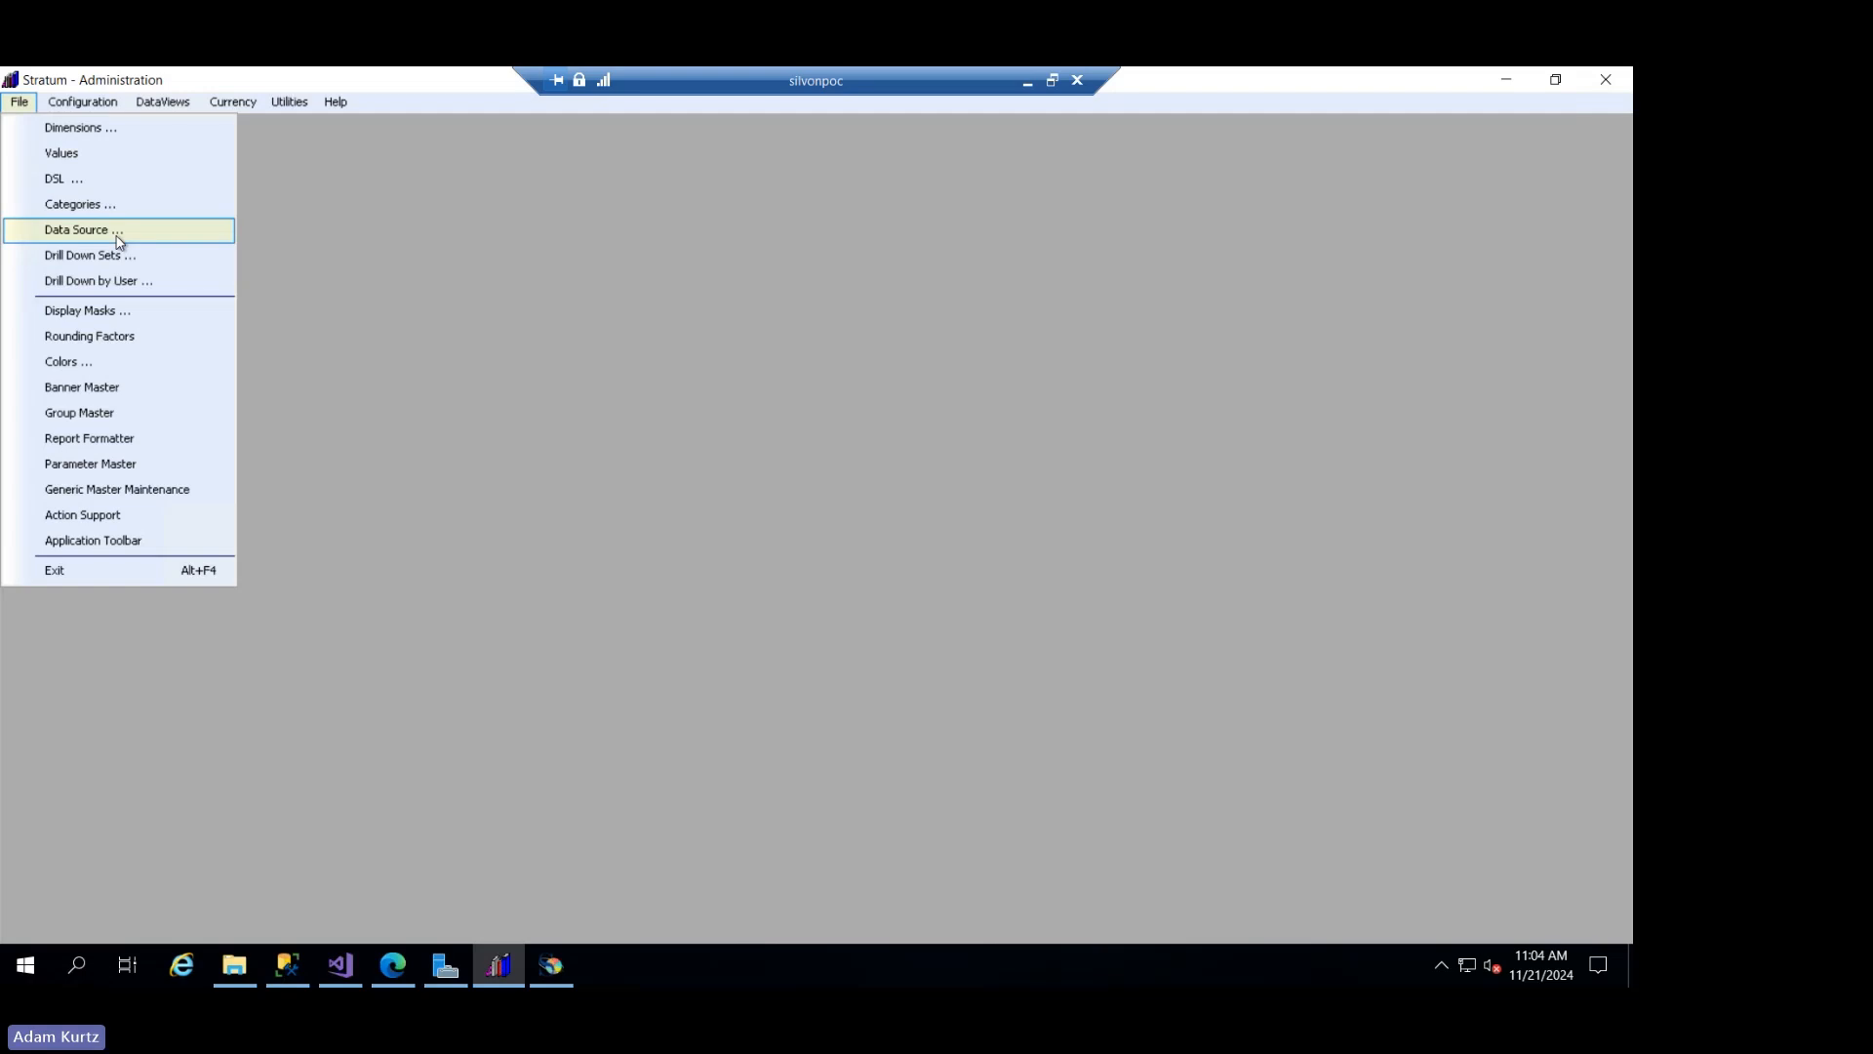
pyautogui.moveTo(167, 109)
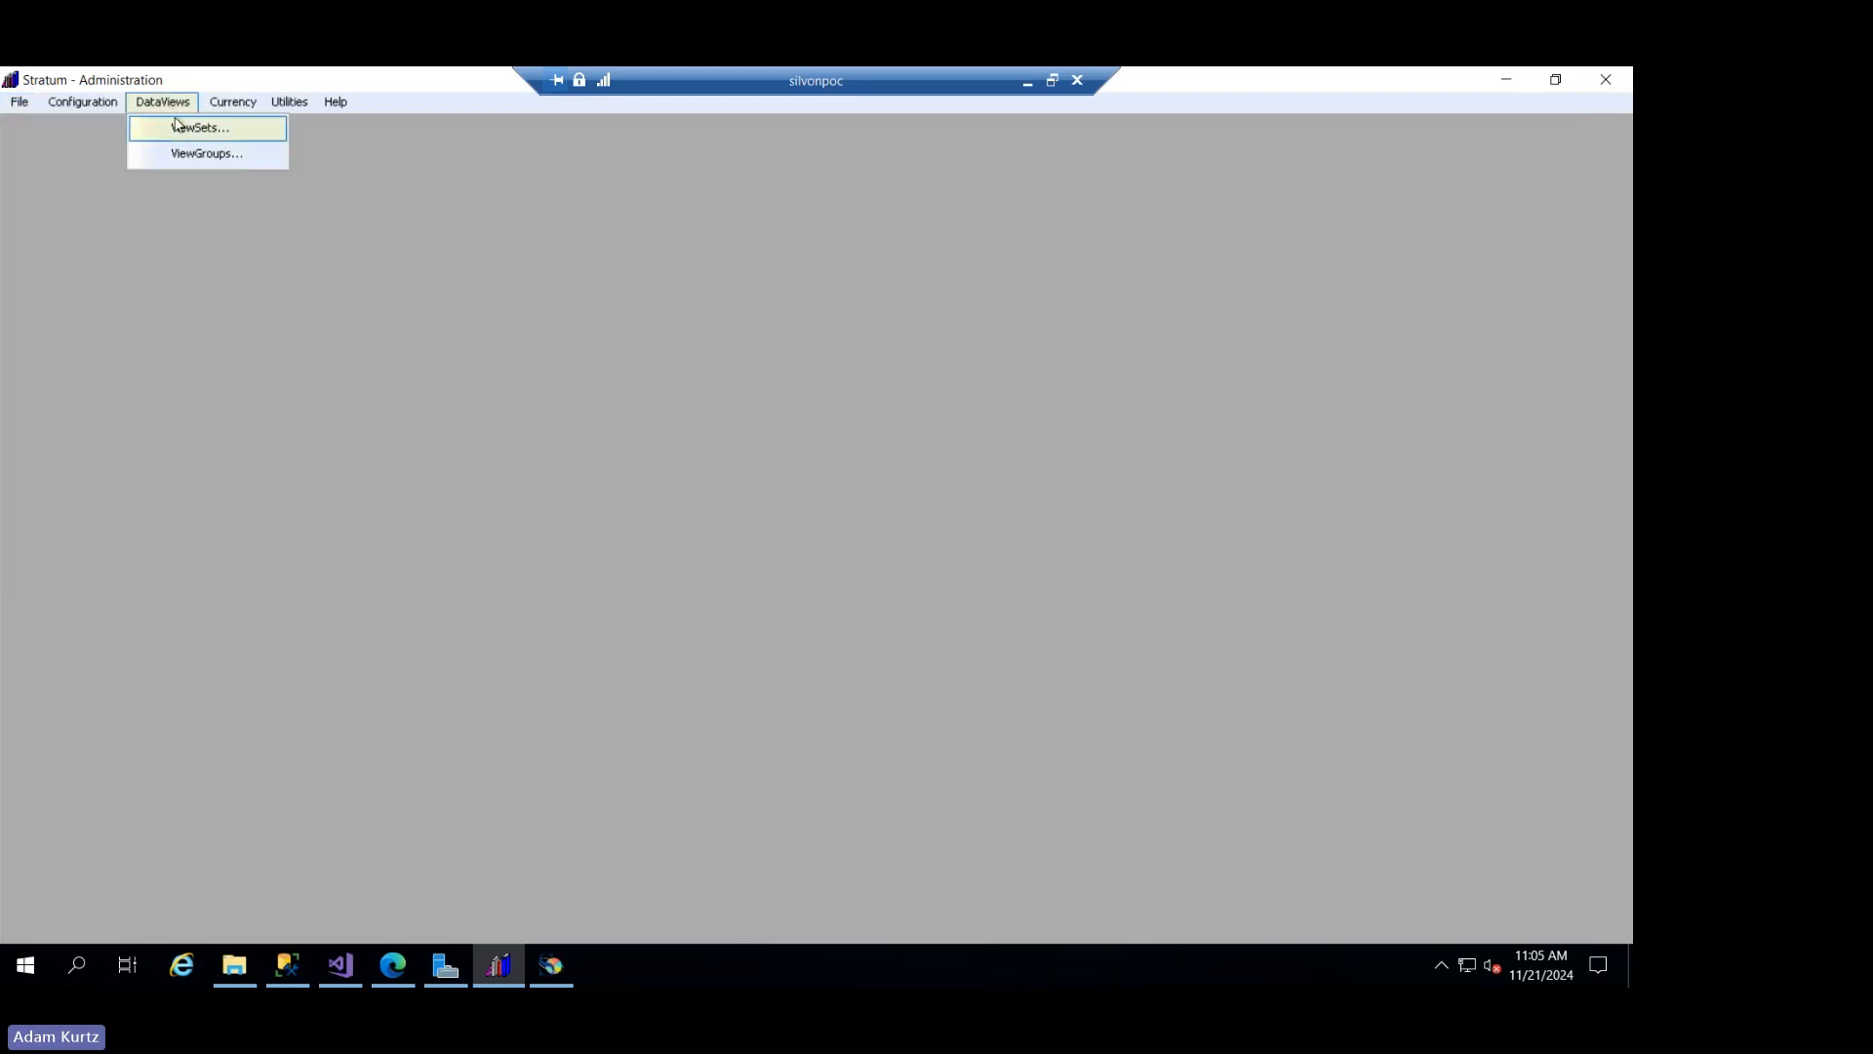
pyautogui.click(380, 86)
# - Open the view items of the Year view set and look through the list of years to its end
pyautogui.click(179, 105)
pyautogui.click(174, 125)
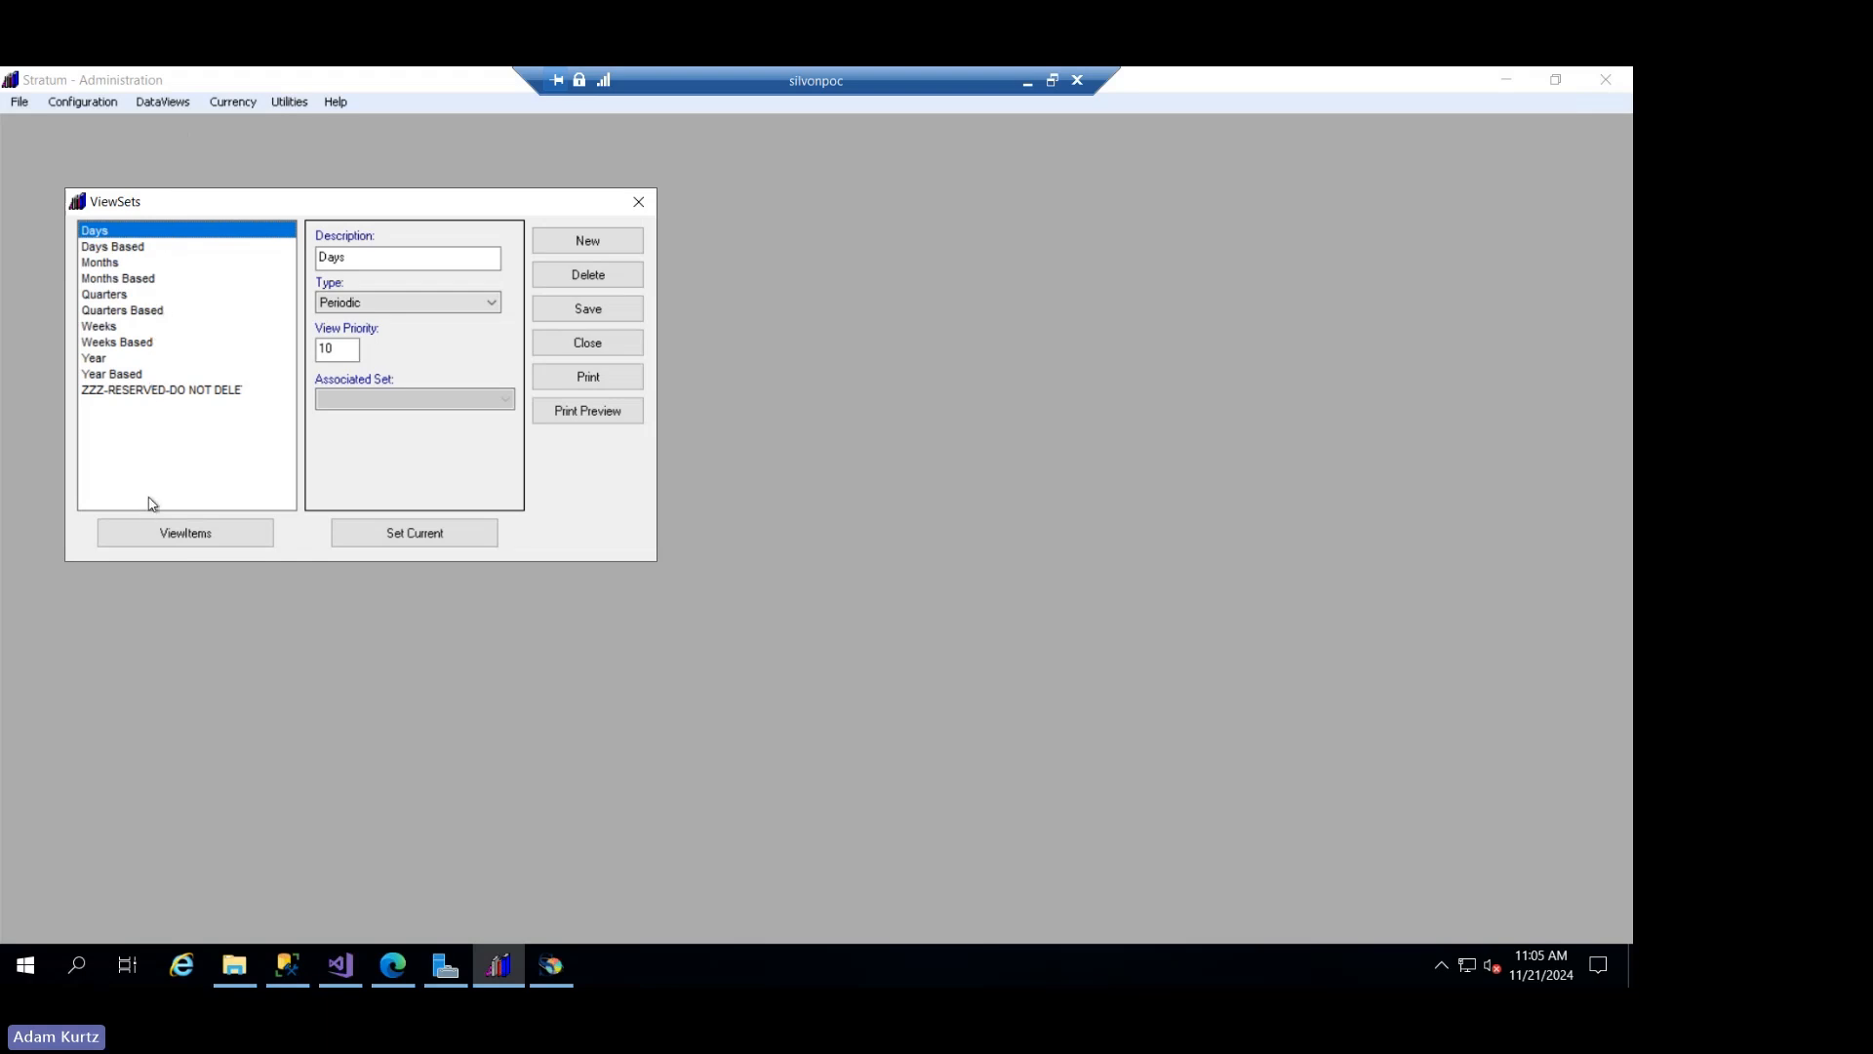
pyautogui.click(146, 360)
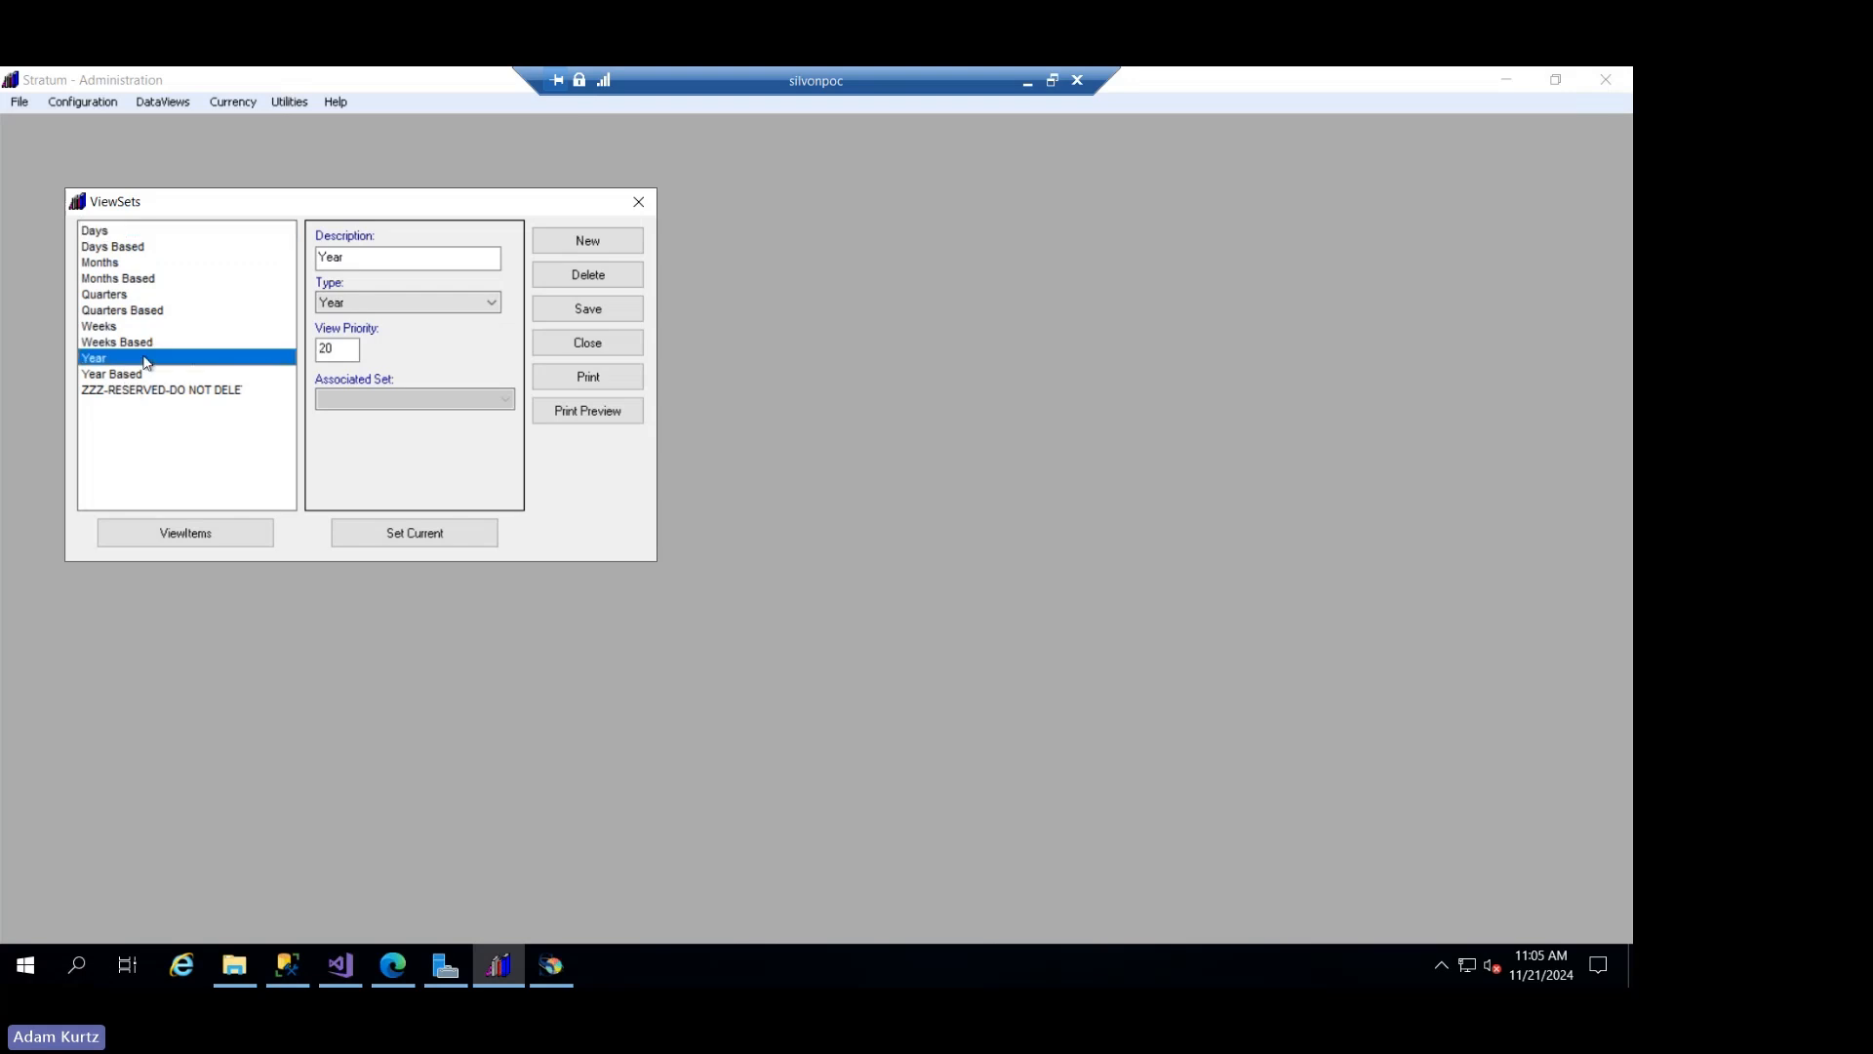
pyautogui.click(159, 540)
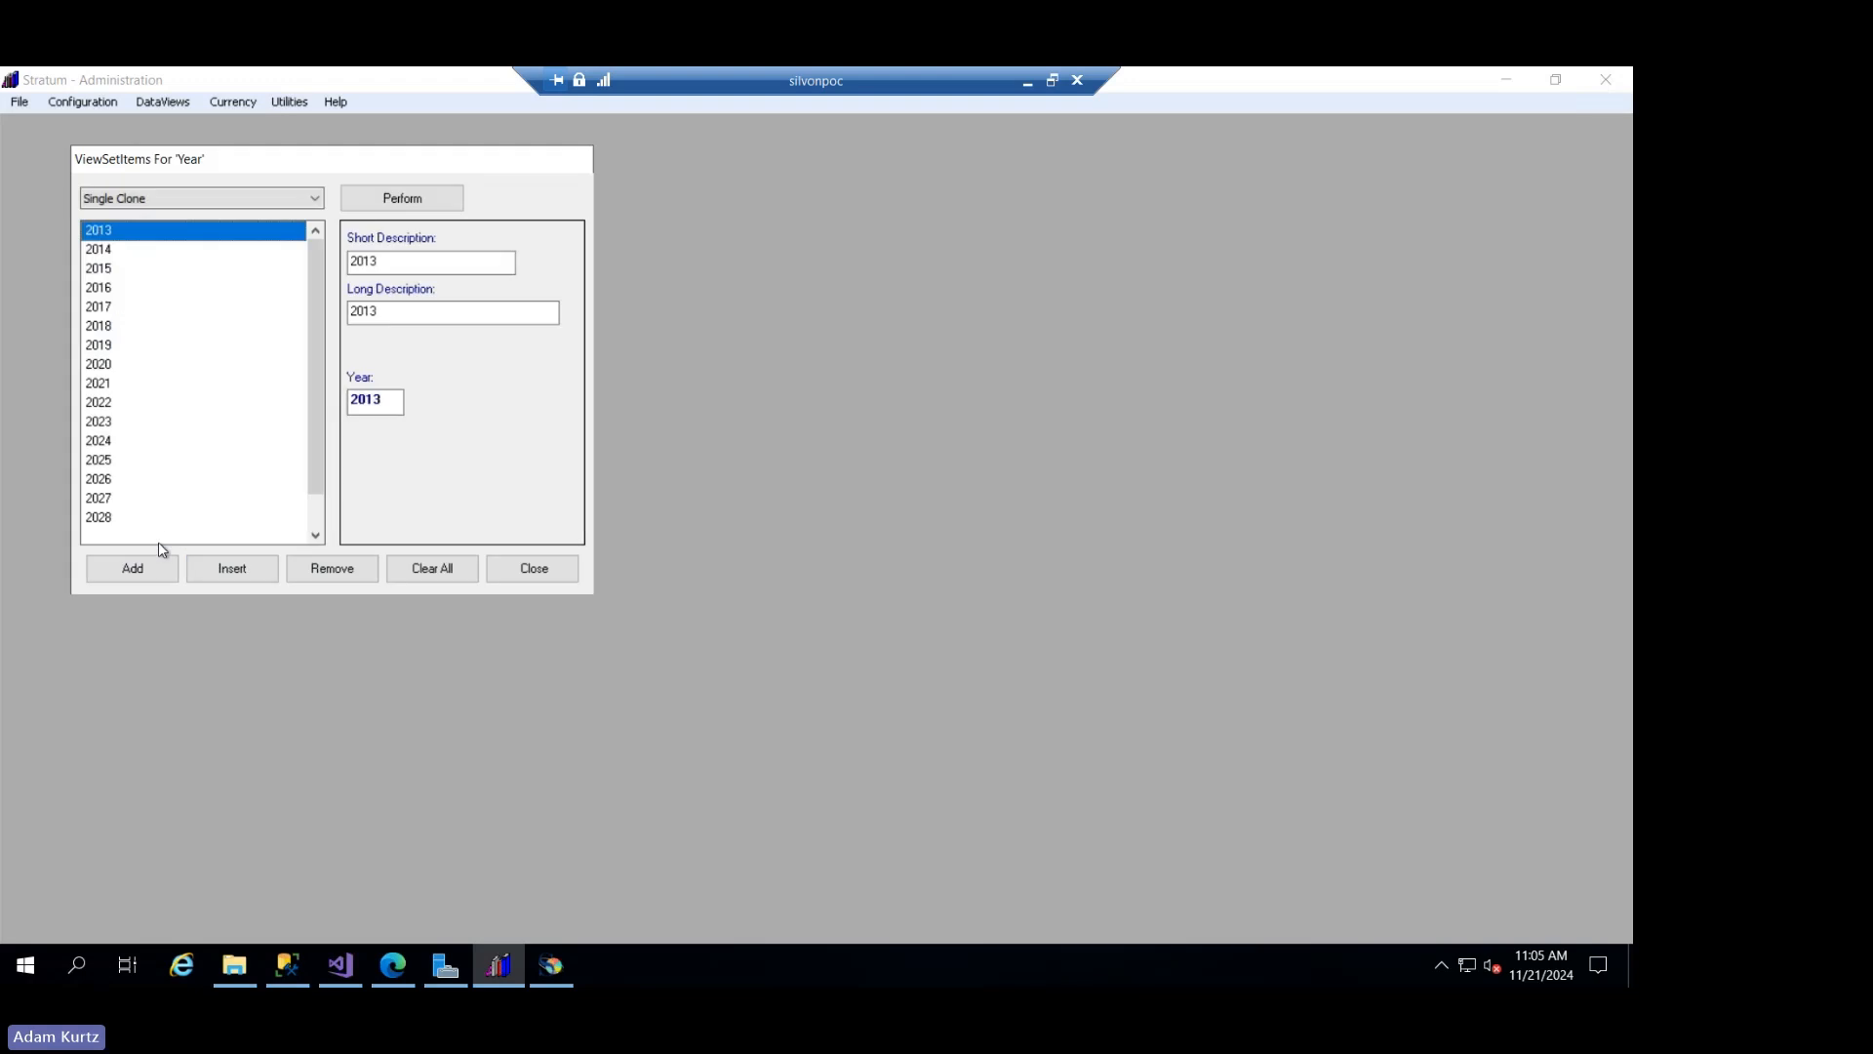
pyautogui.click(315, 528)
pyautogui.click(315, 528)
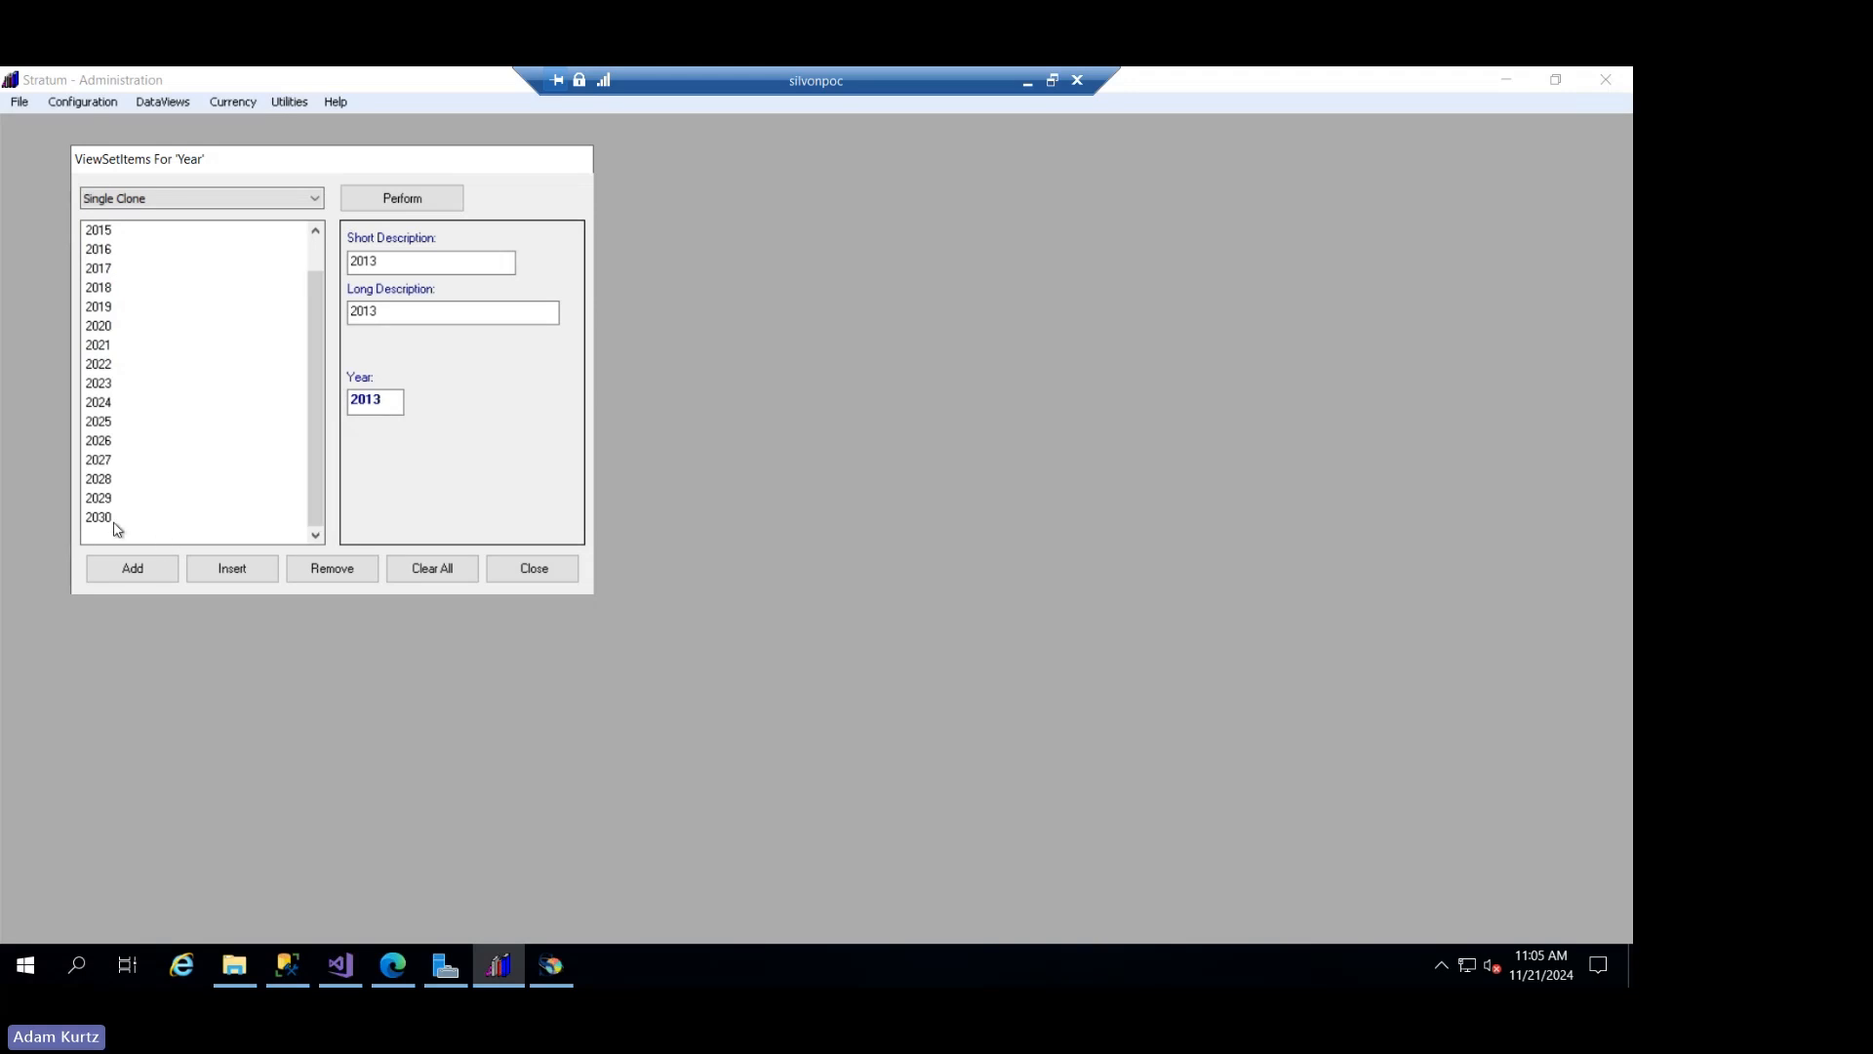
# - Add an item after 2030 to the Year view set, with short and long descriptions 2031, and close its item list
pyautogui.click(170, 526)
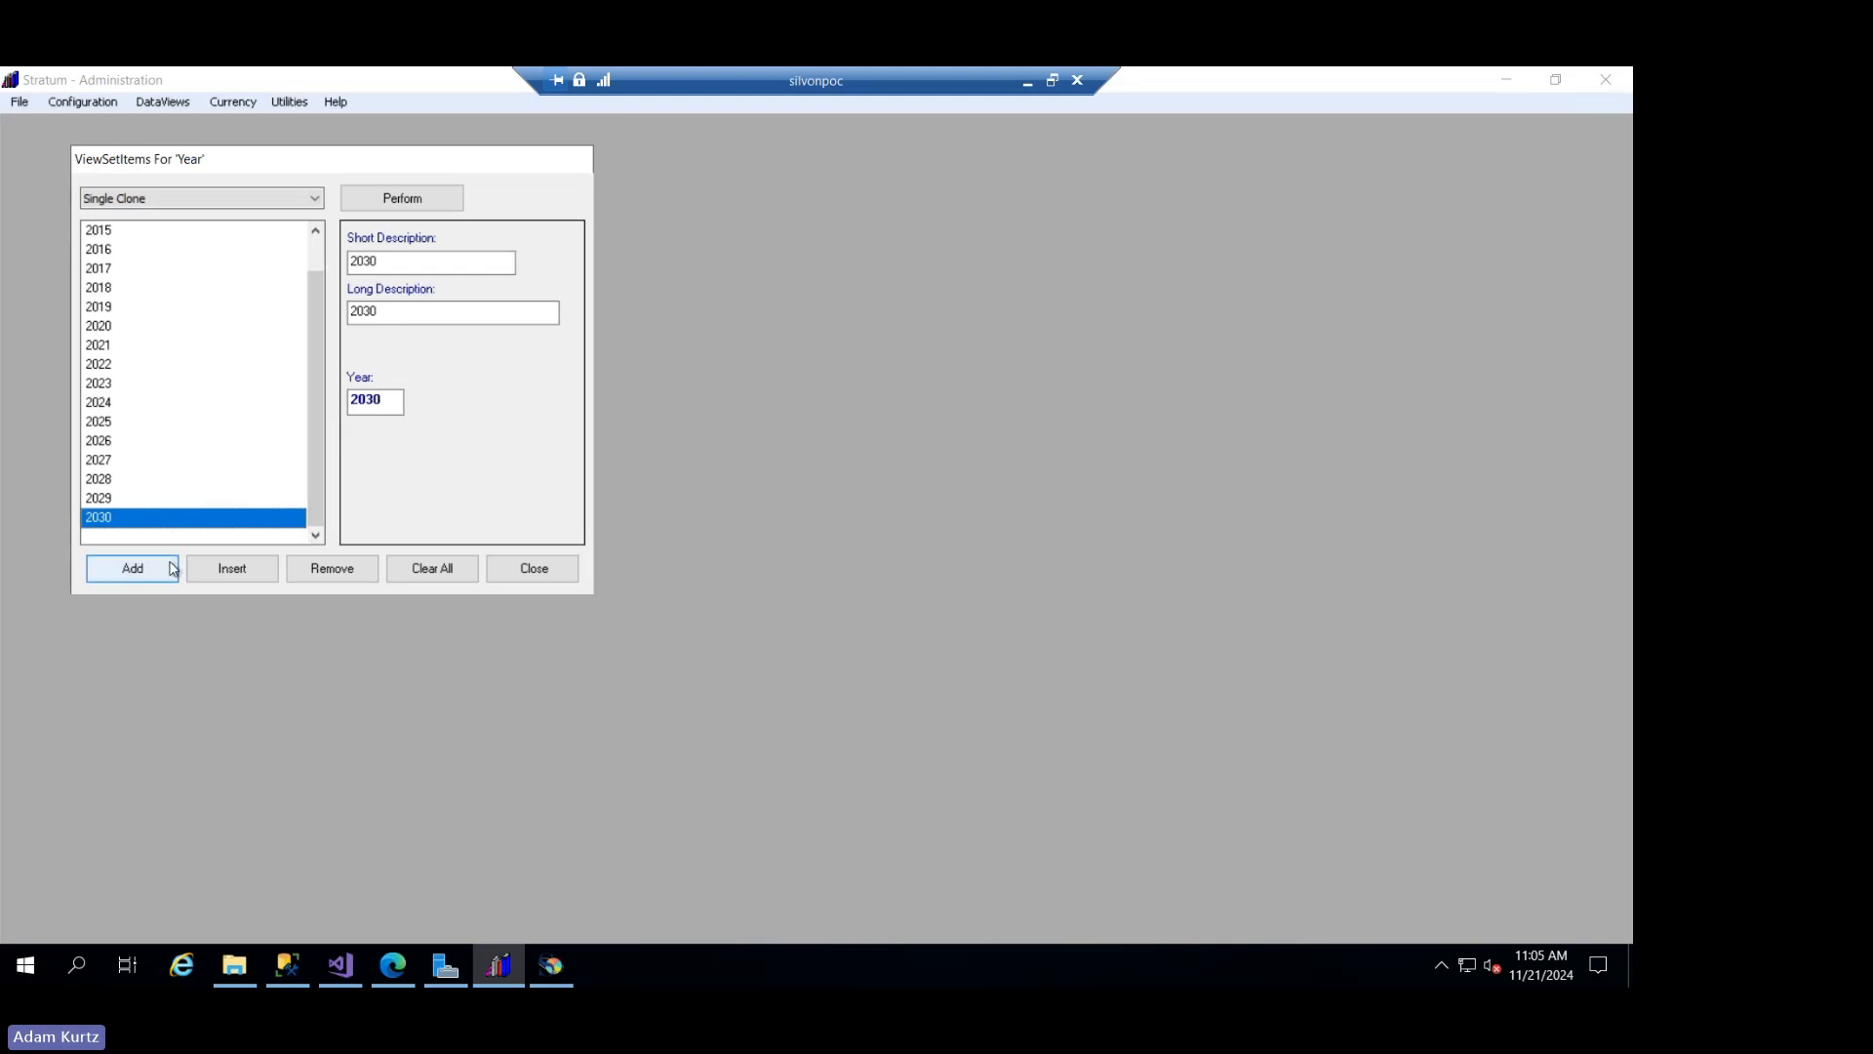
pyautogui.click(166, 569)
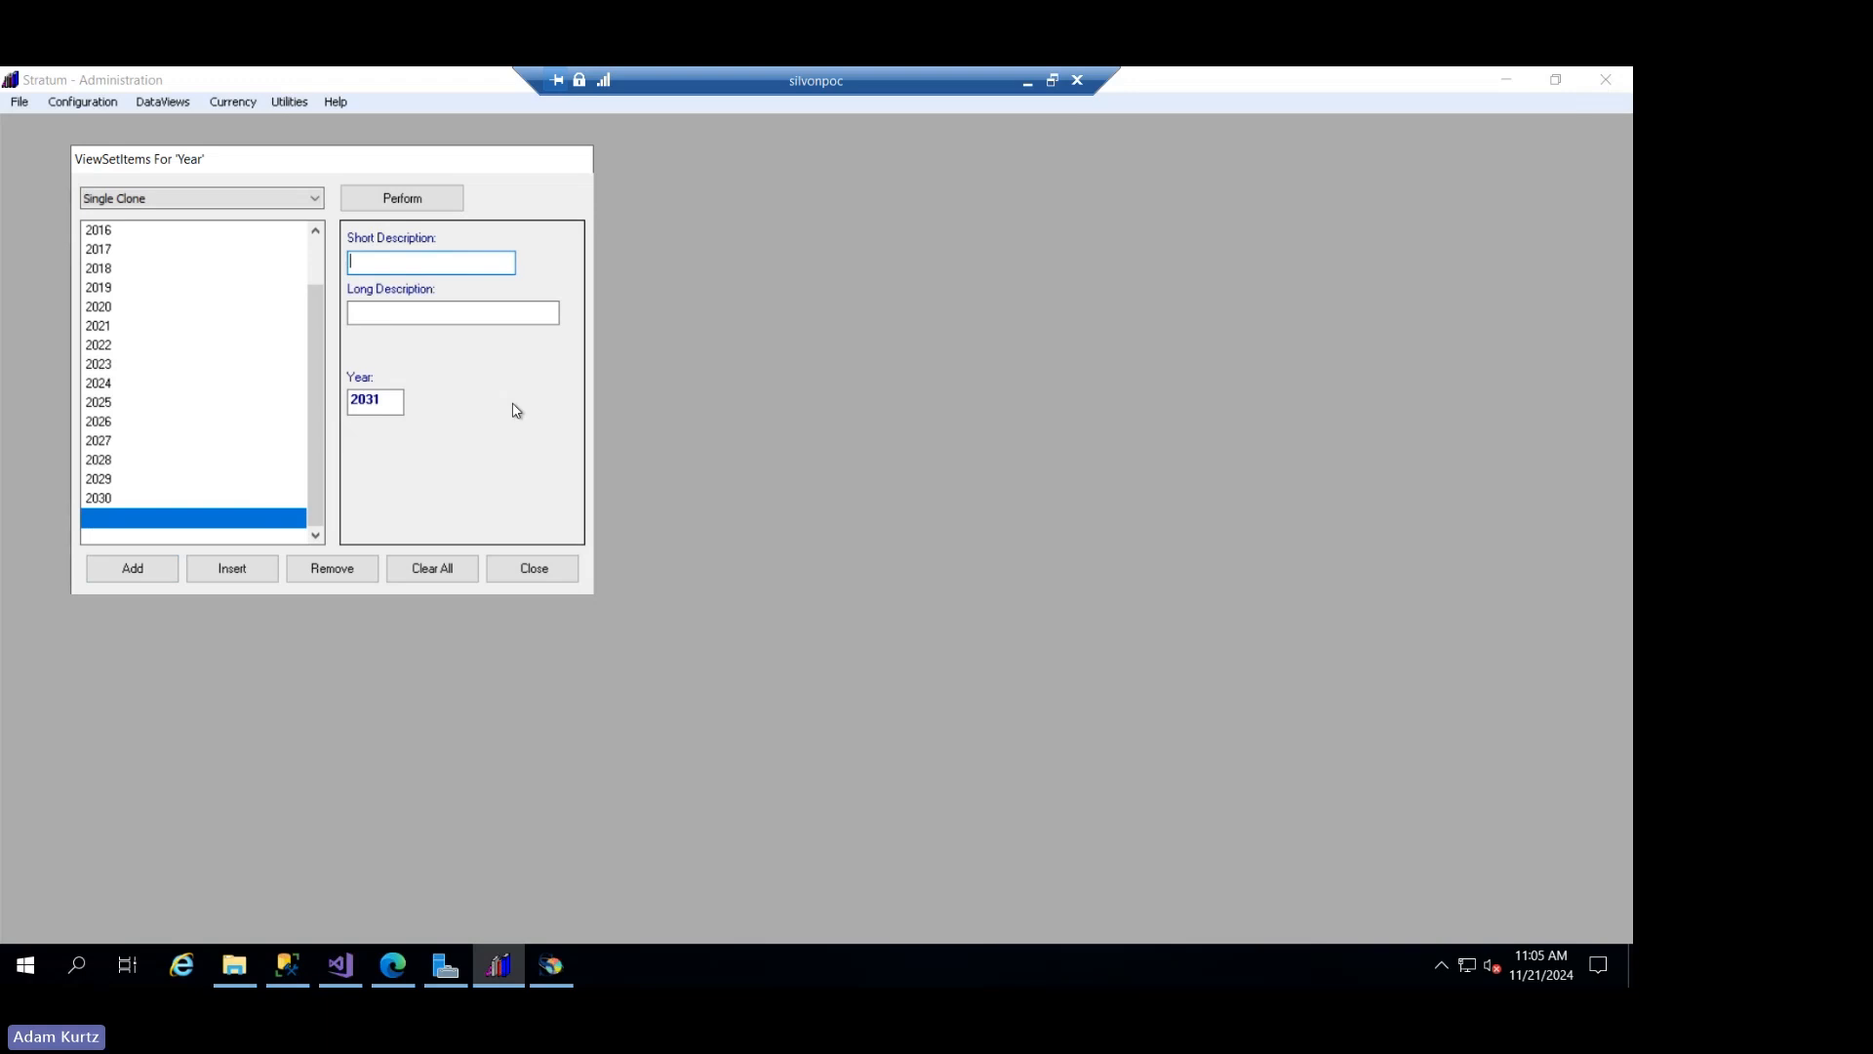
pyautogui.write('2031')
pyautogui.press('Tab')
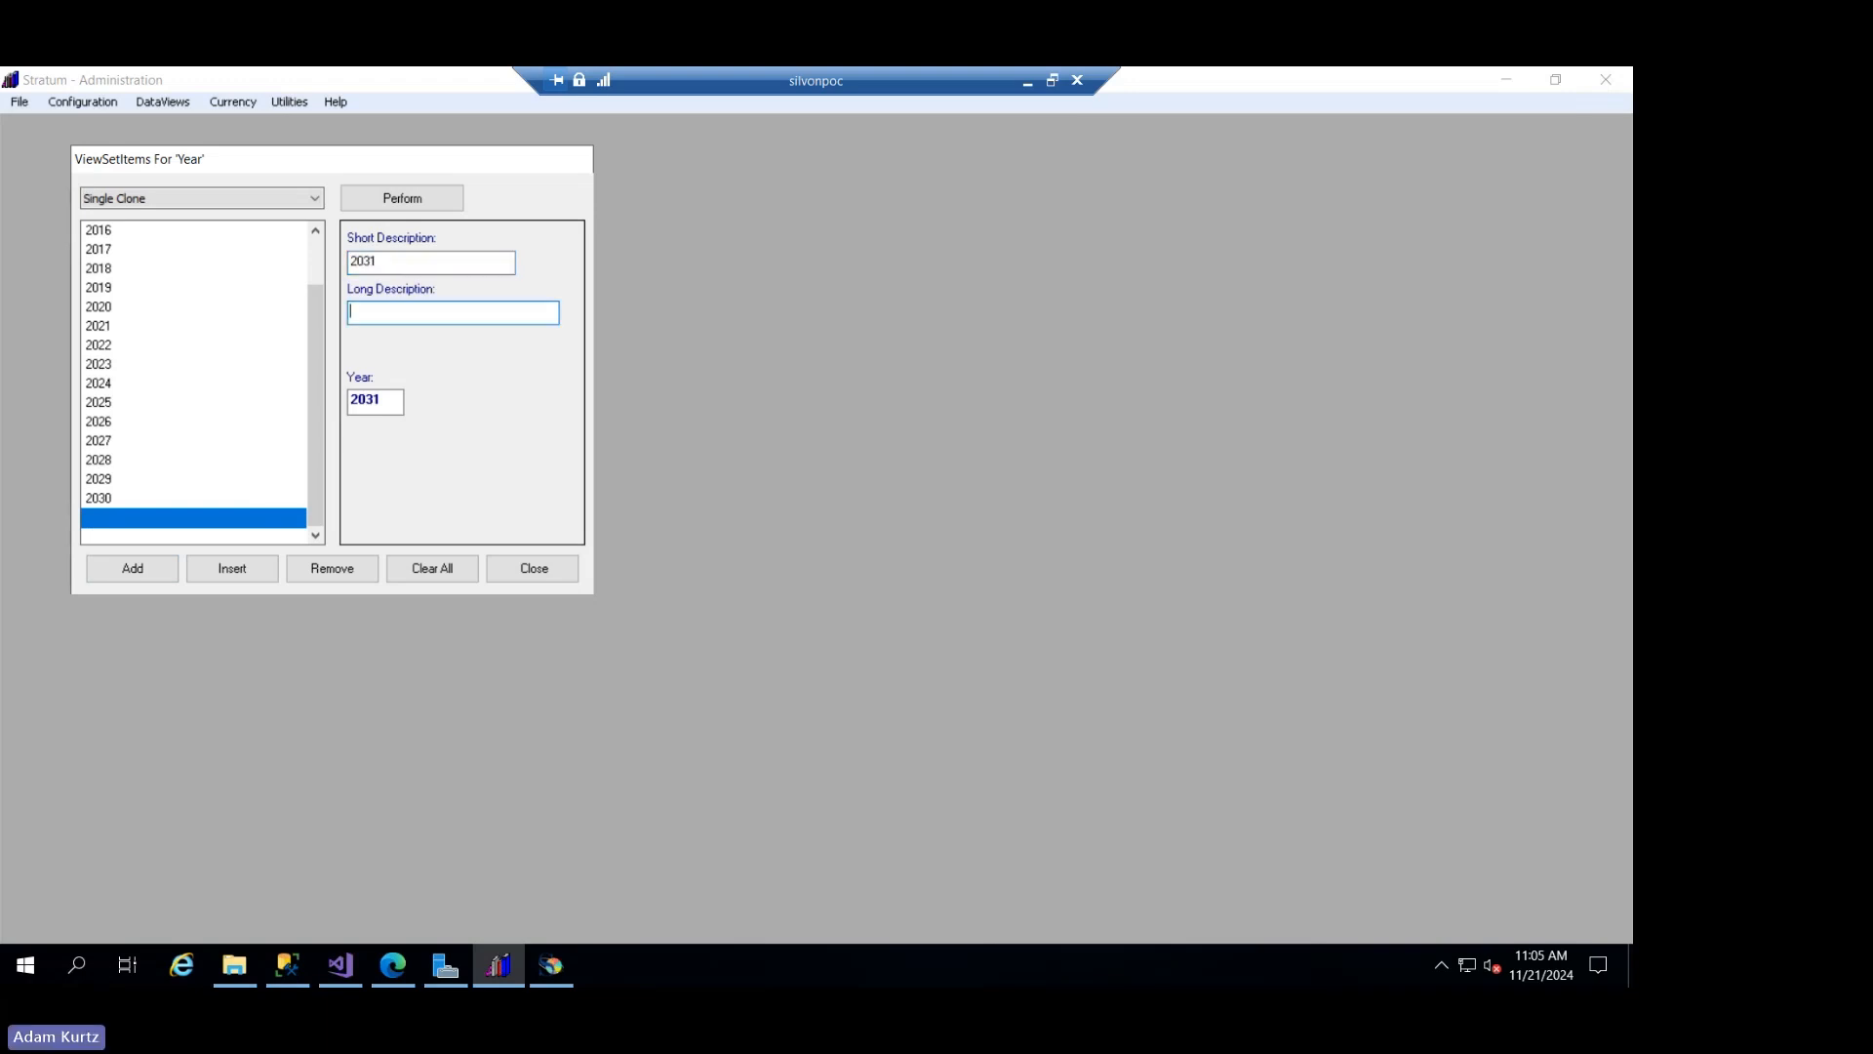
pyautogui.write('2031')
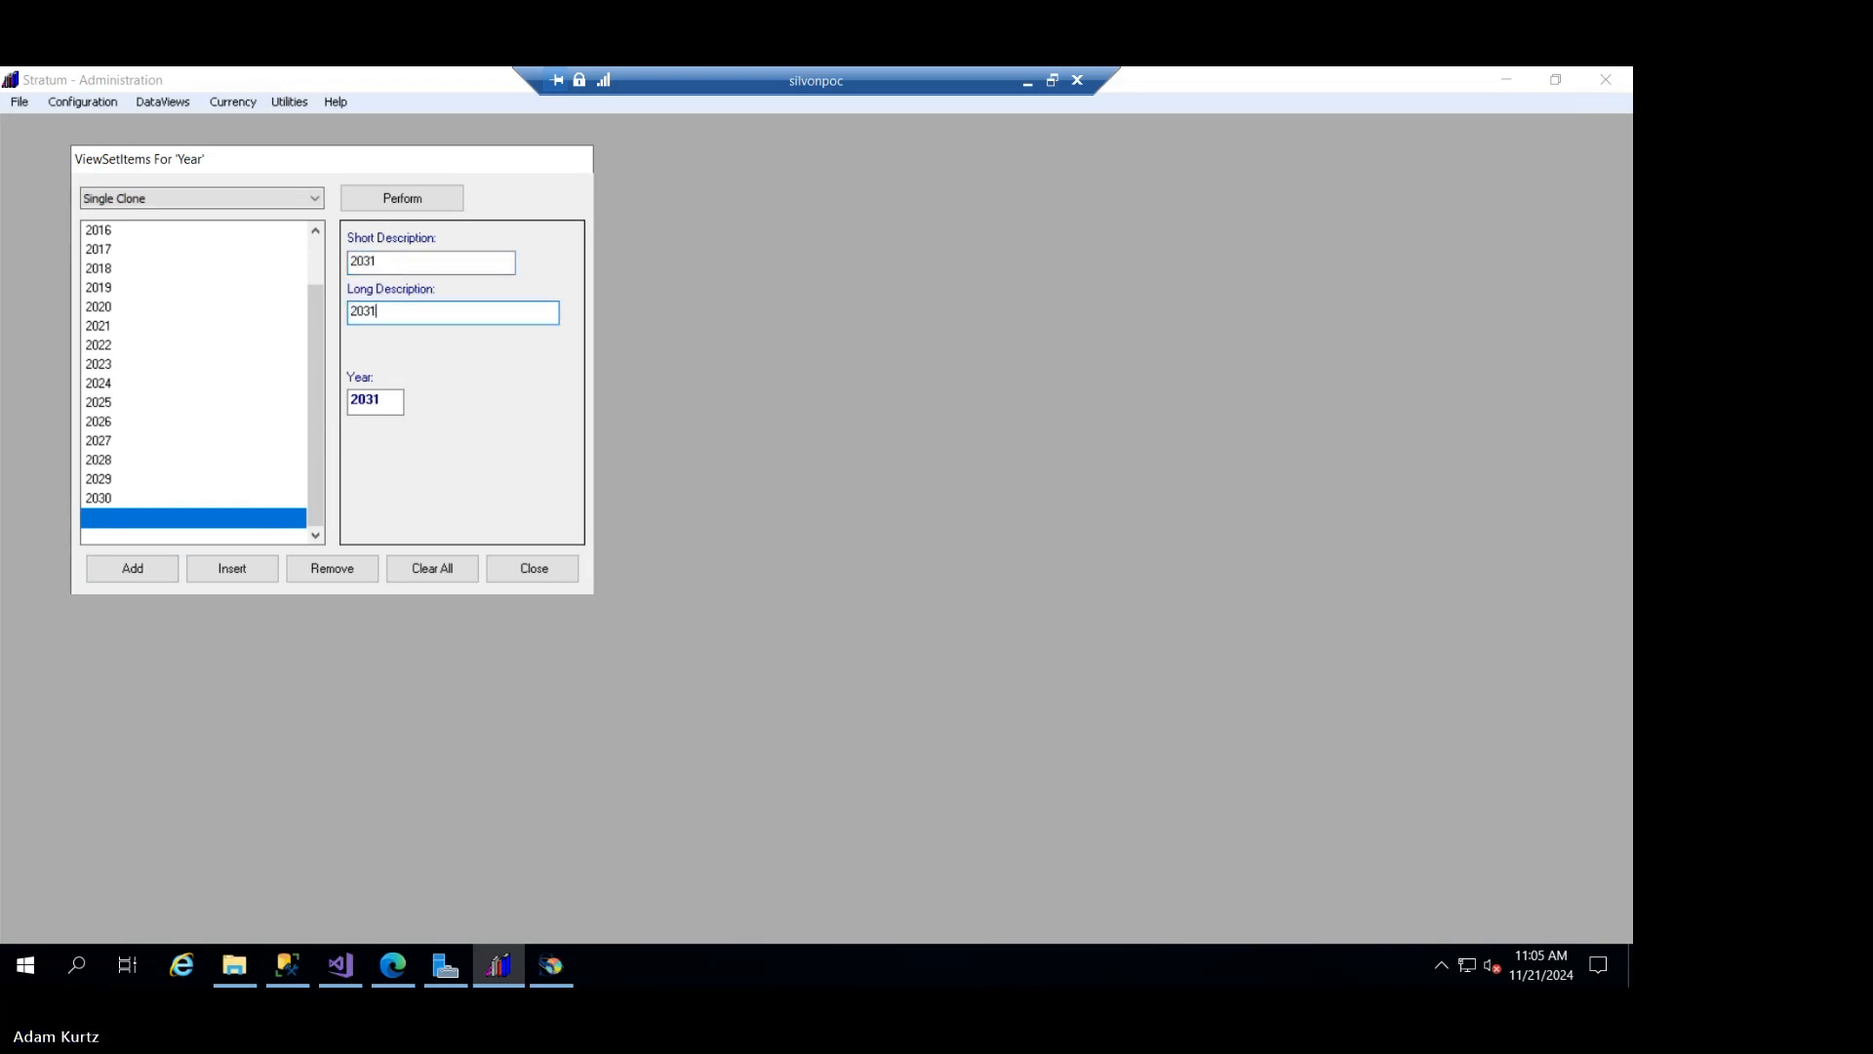
pyautogui.press('Tab')
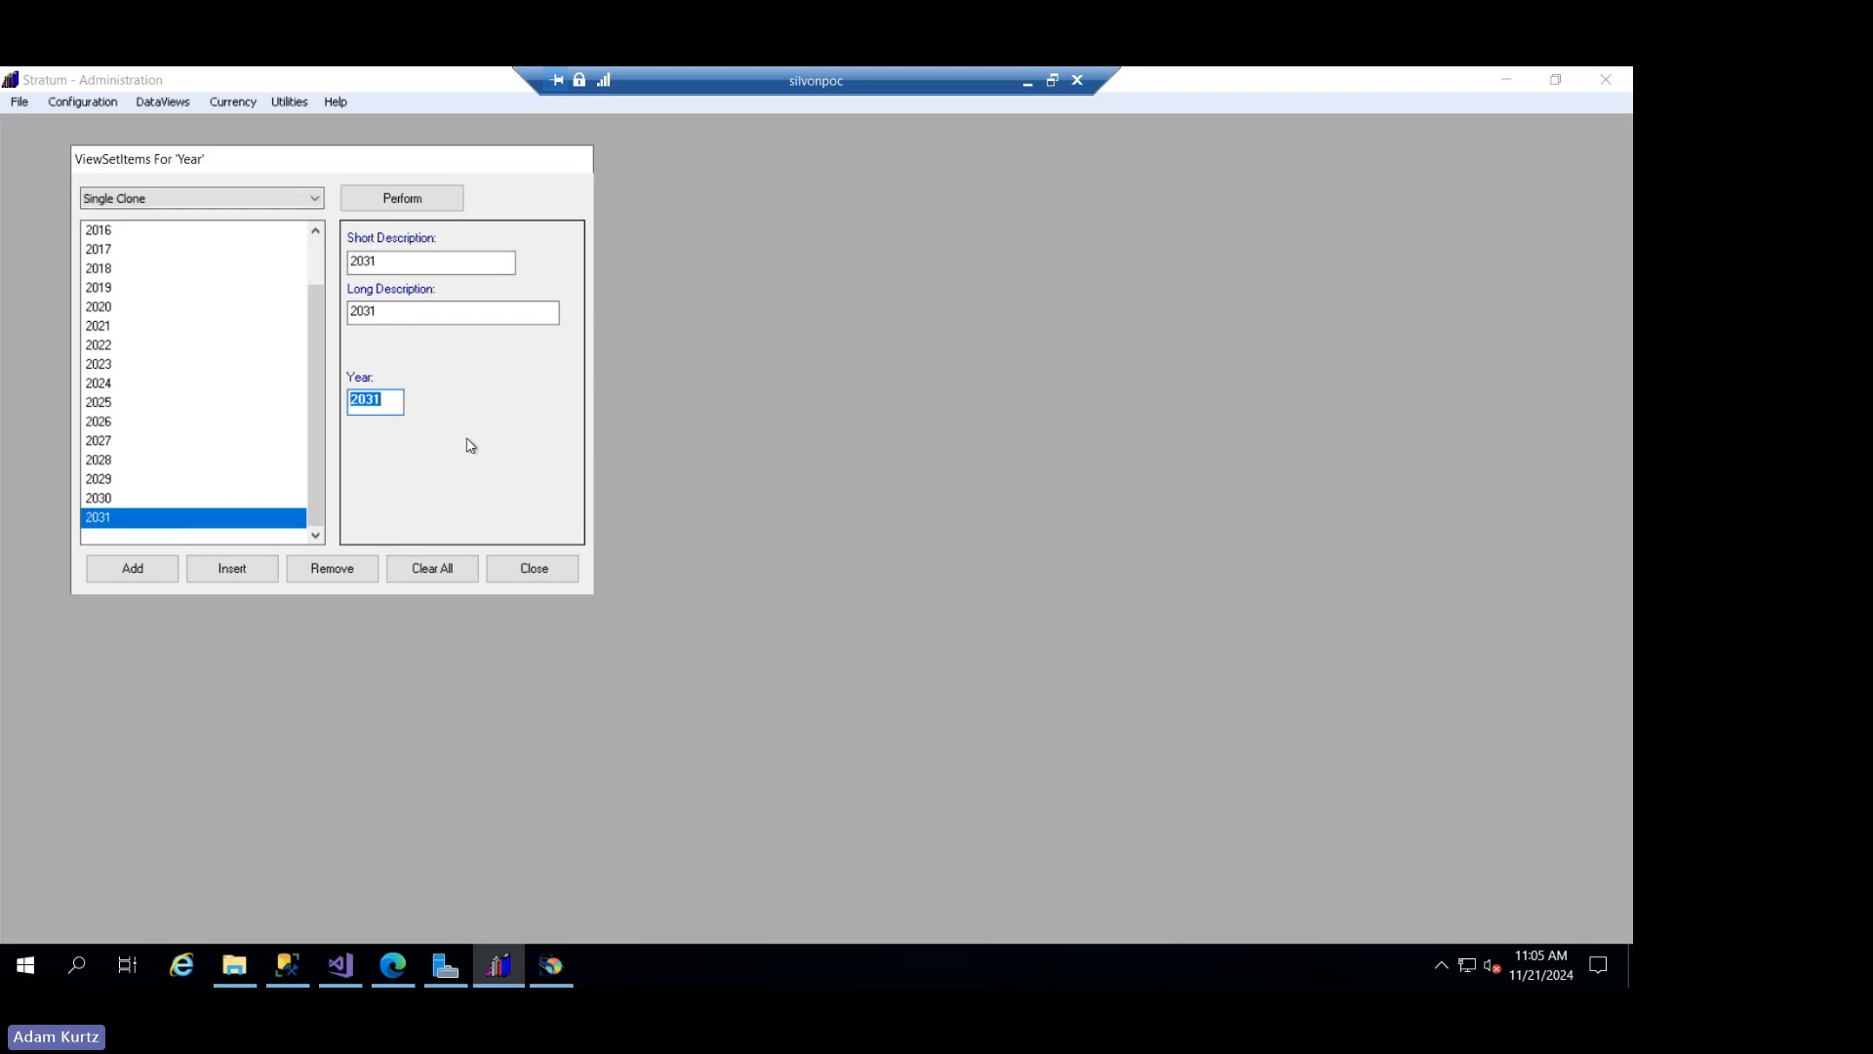
pyautogui.click(532, 569)
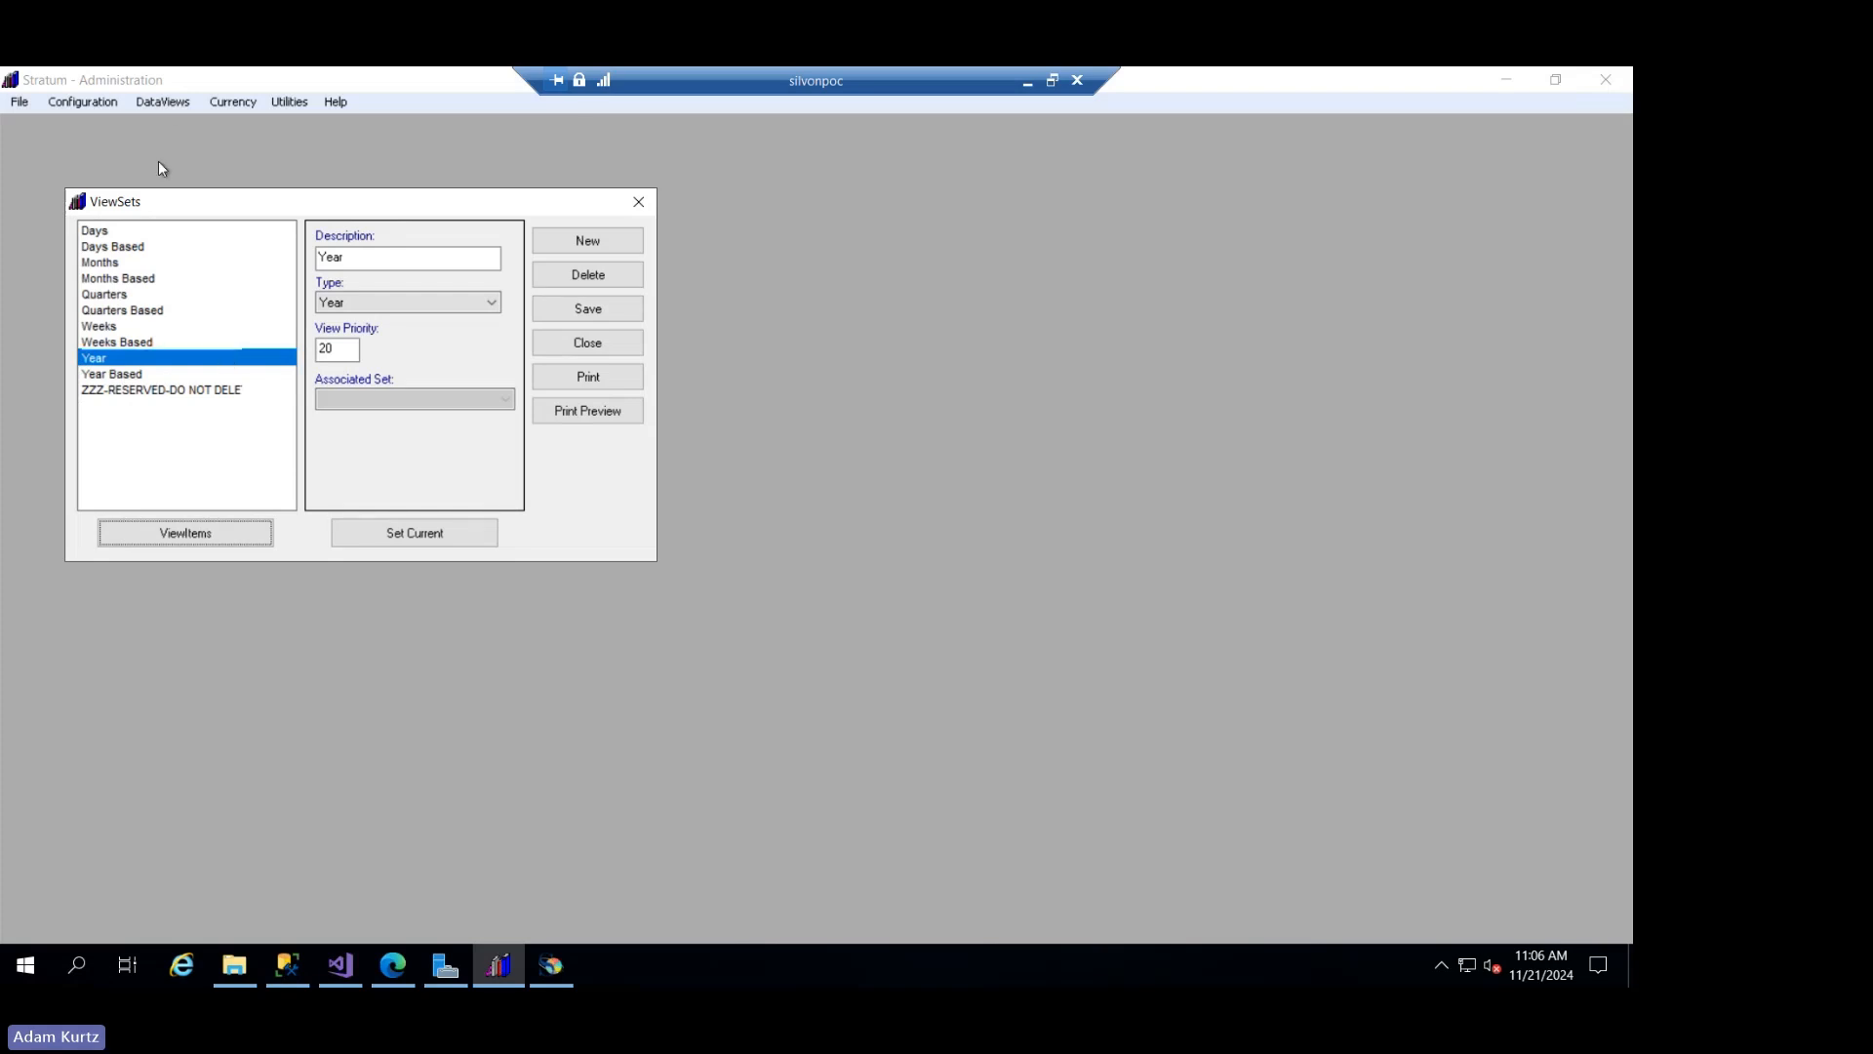
pyautogui.click(178, 102)
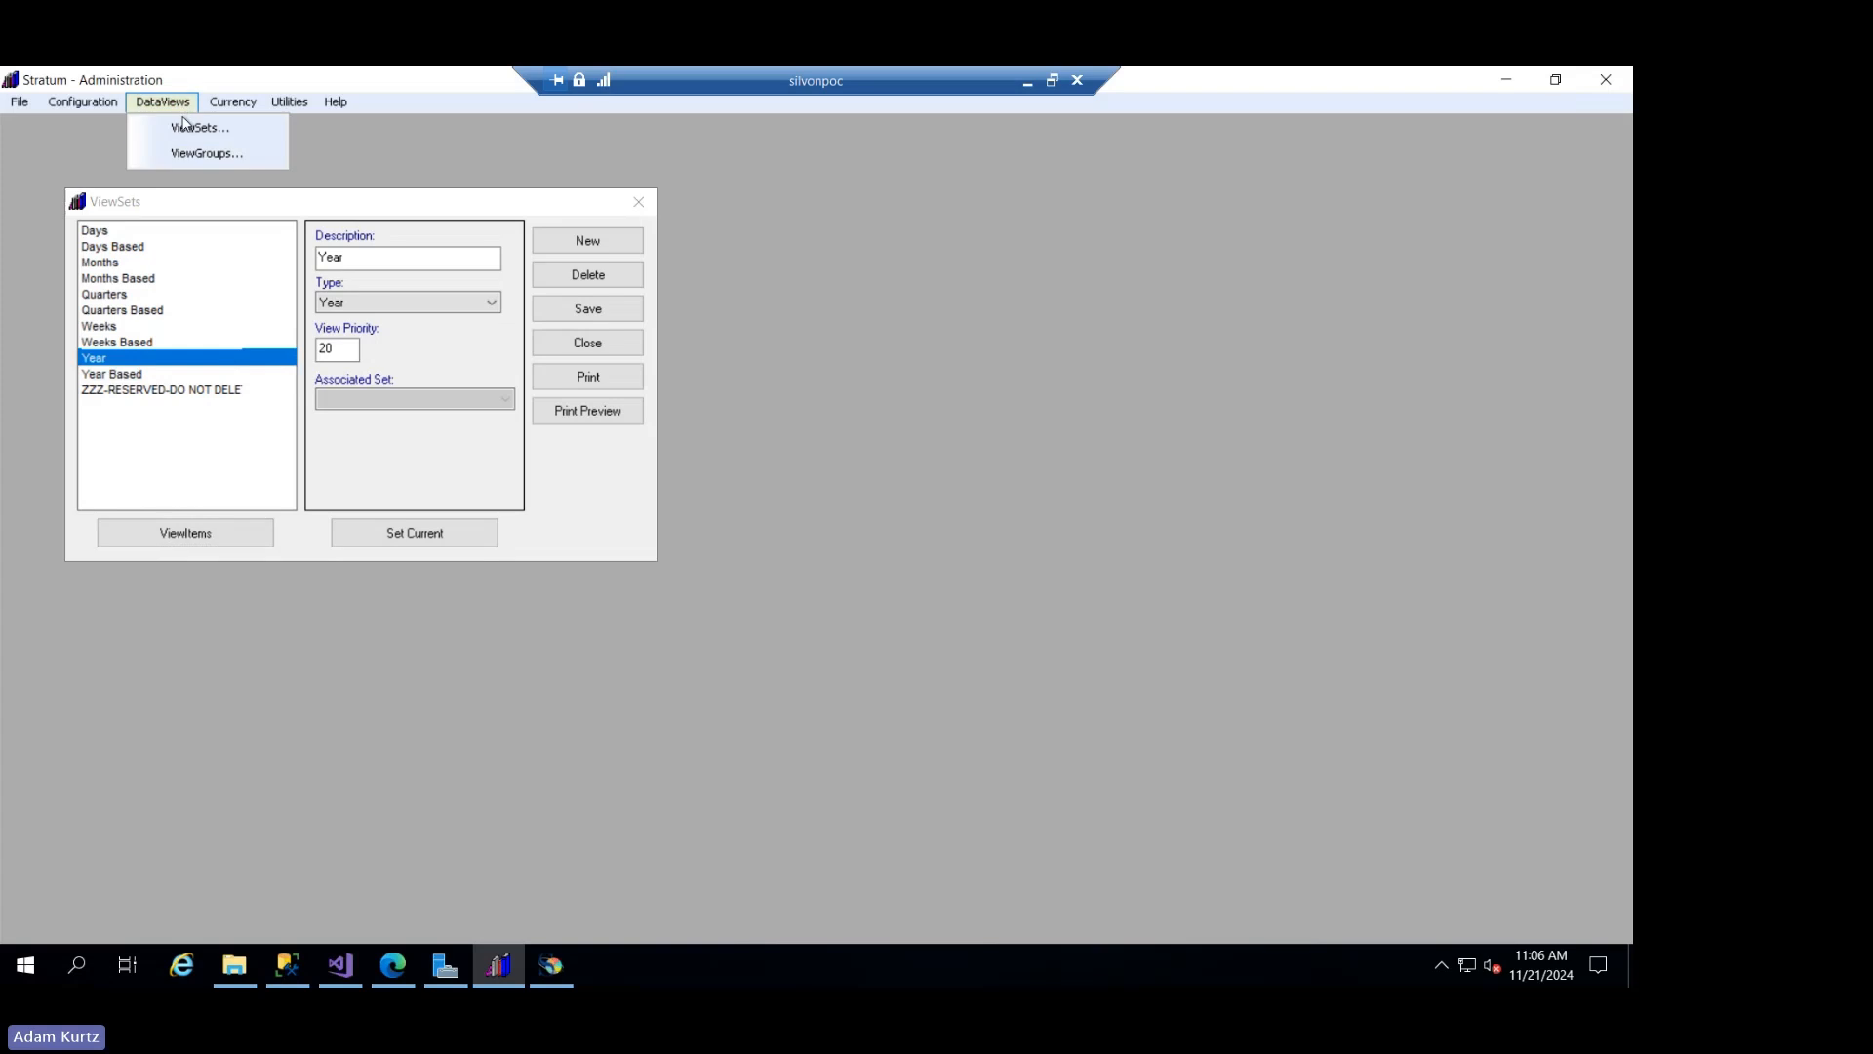
pyautogui.moveTo(334, 102)
pyautogui.click(451, 208)
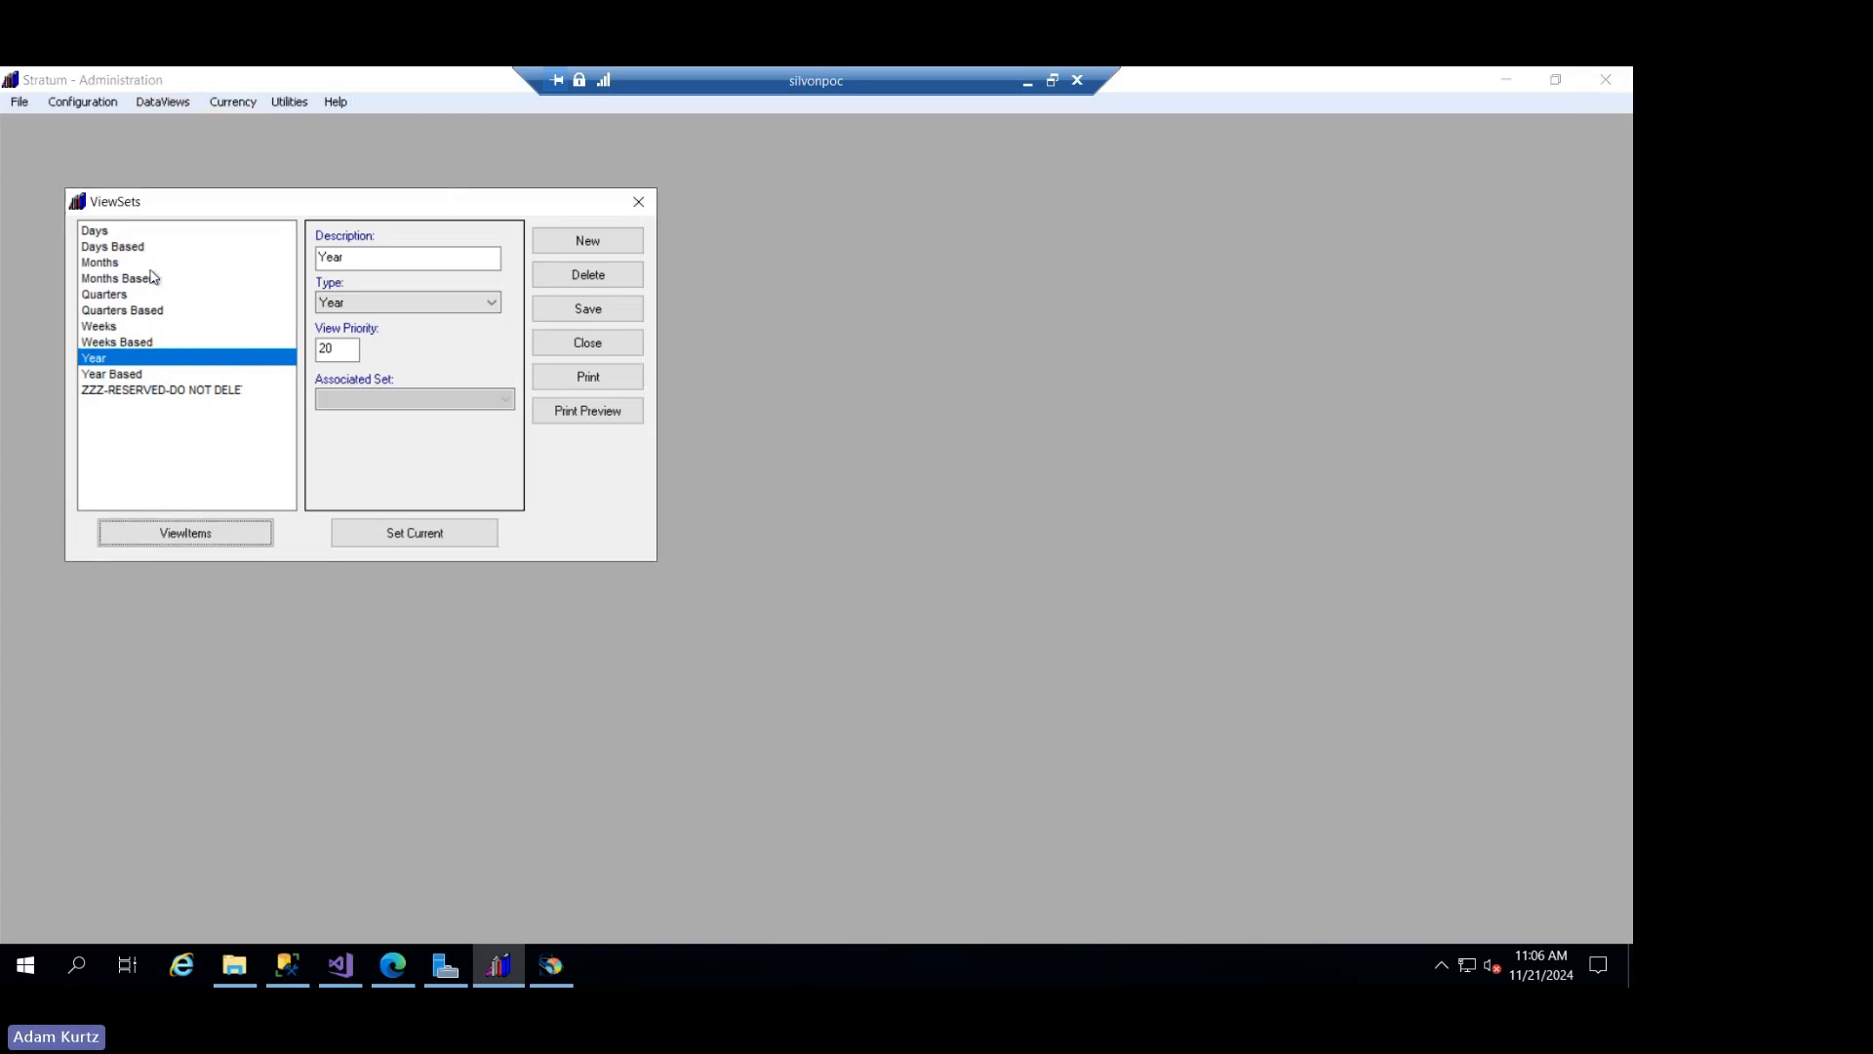
# - Review the Year view set's items again, and close the view sets without saving the modifications
pyautogui.click(185, 532)
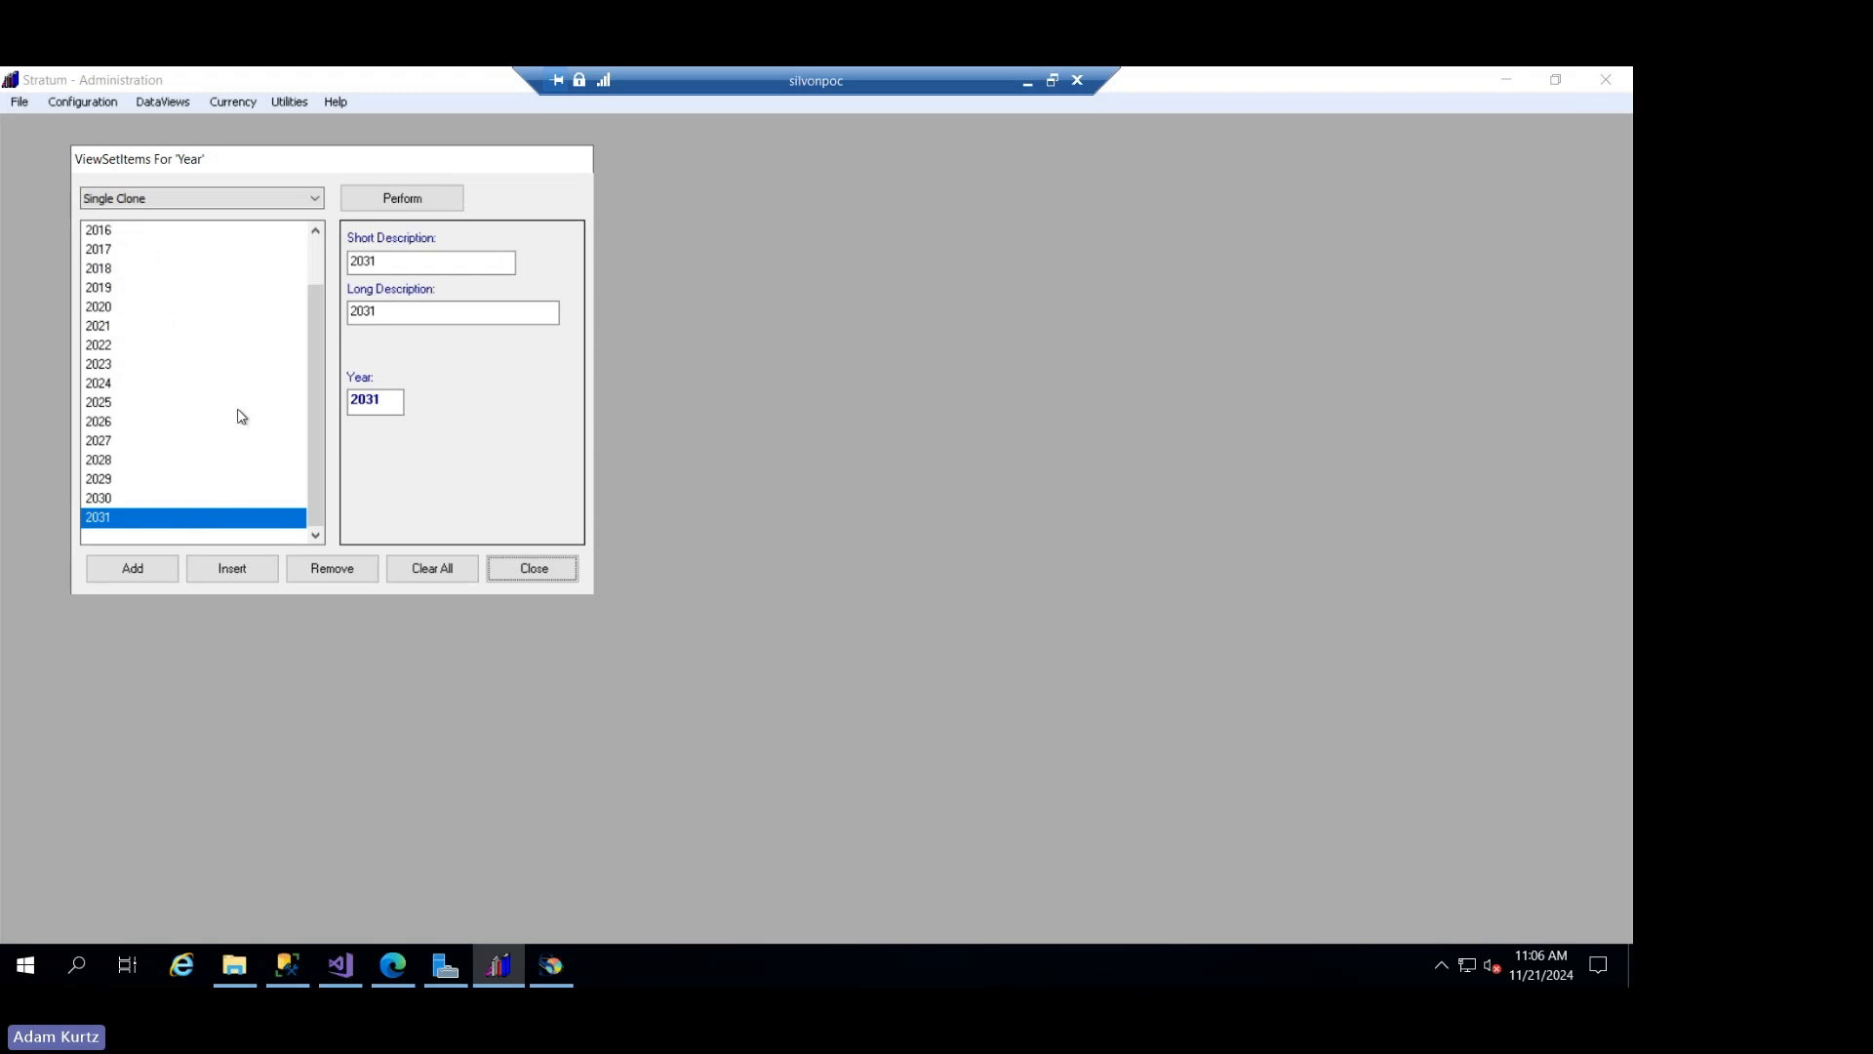
pyautogui.click(321, 493)
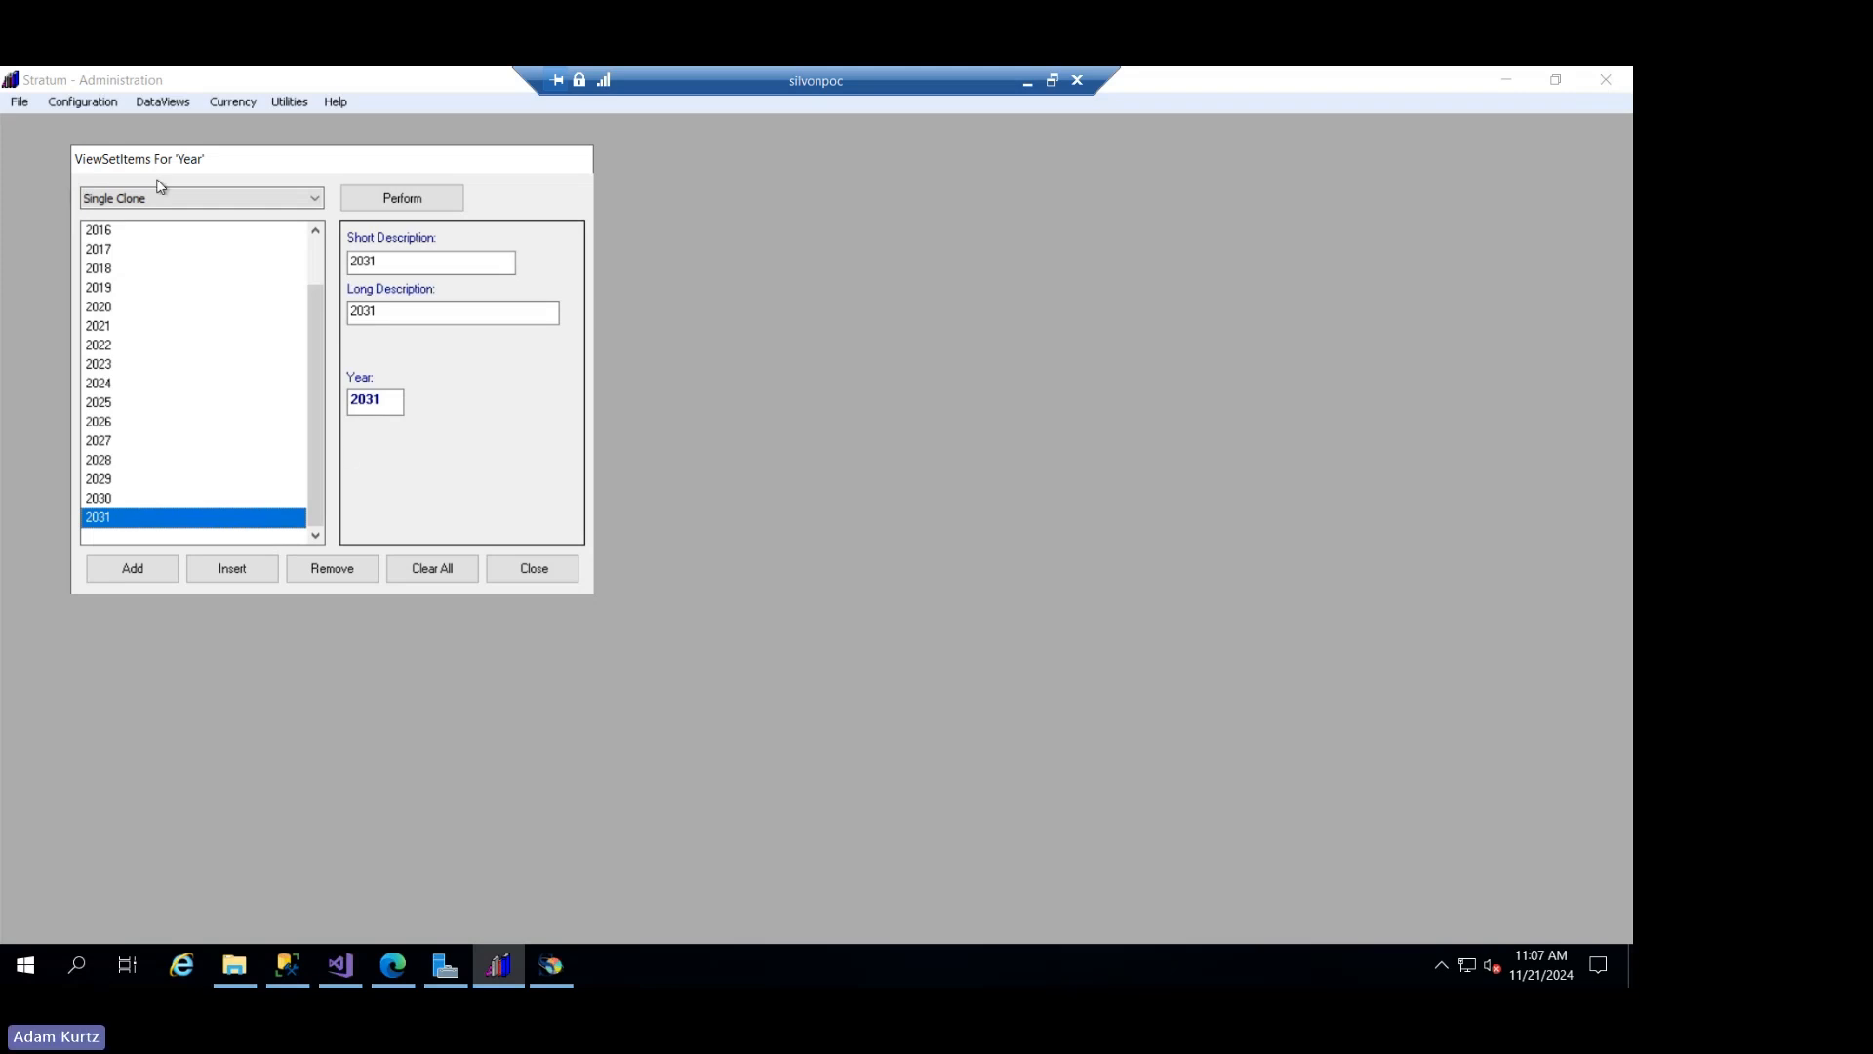
pyautogui.click(528, 573)
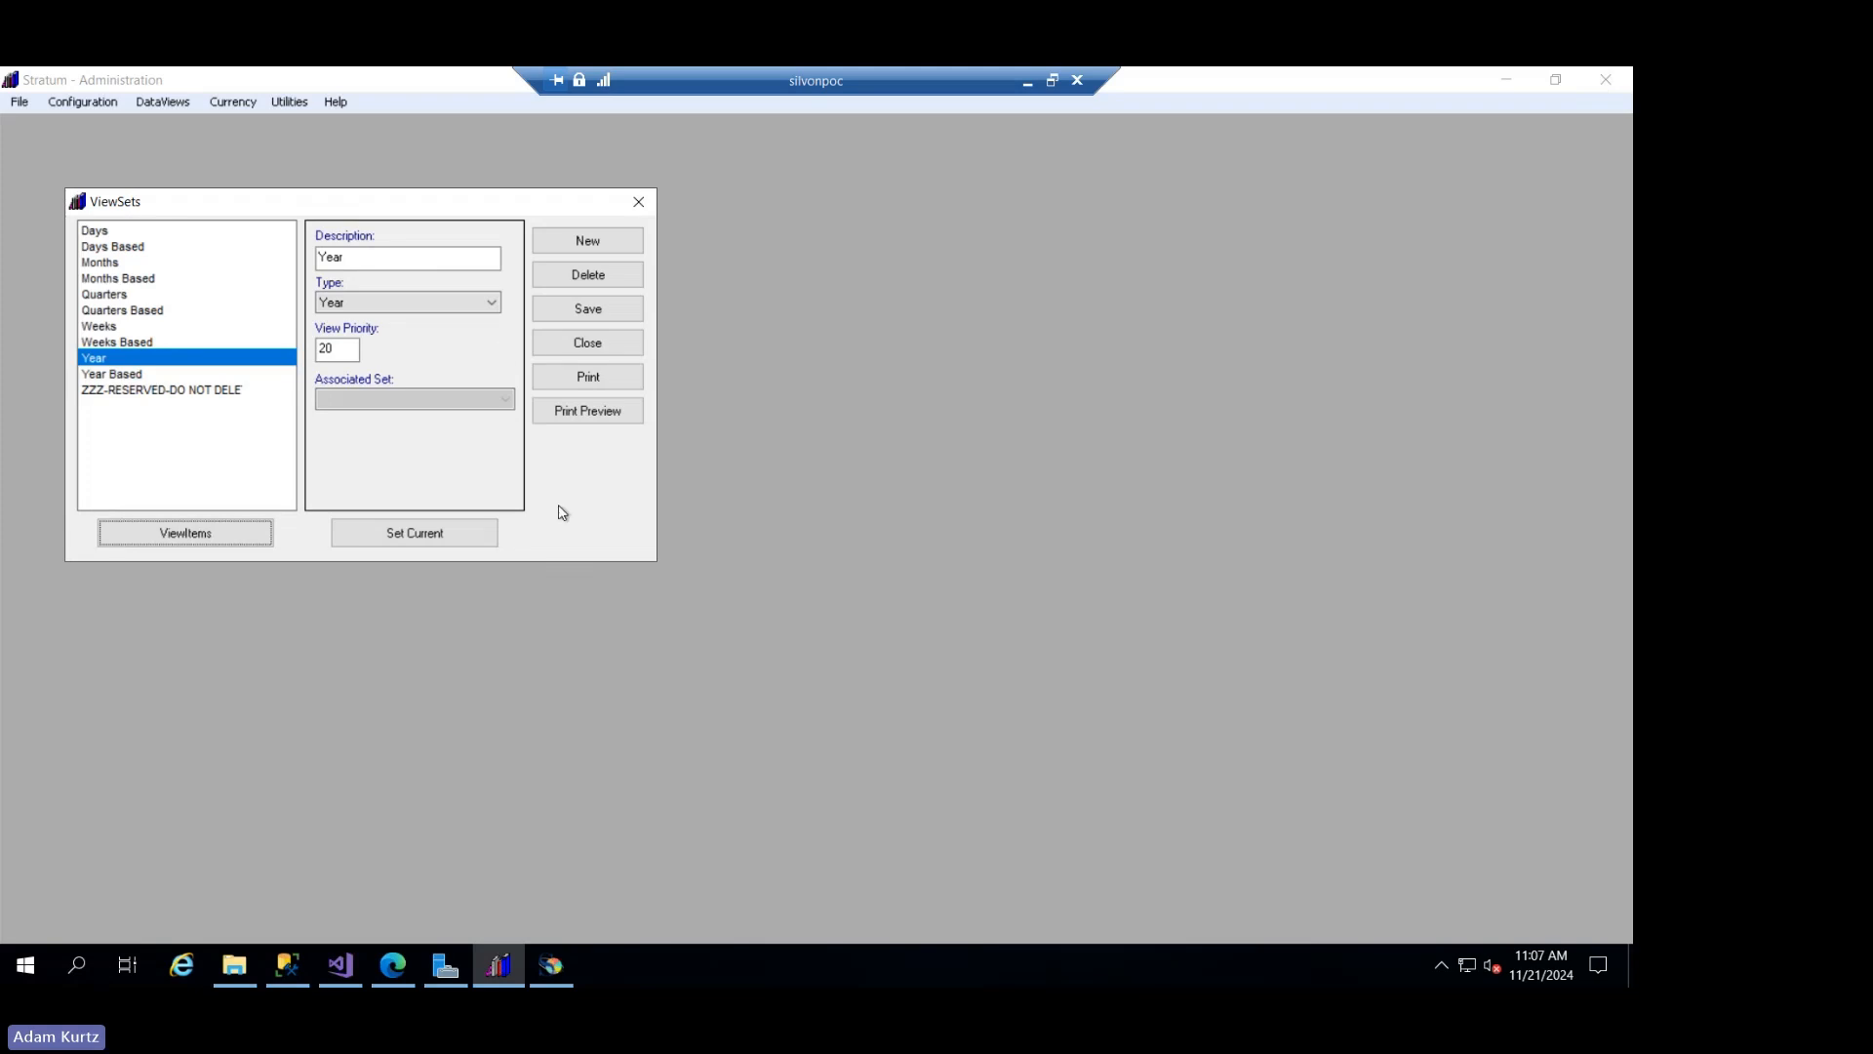
pyautogui.click(630, 350)
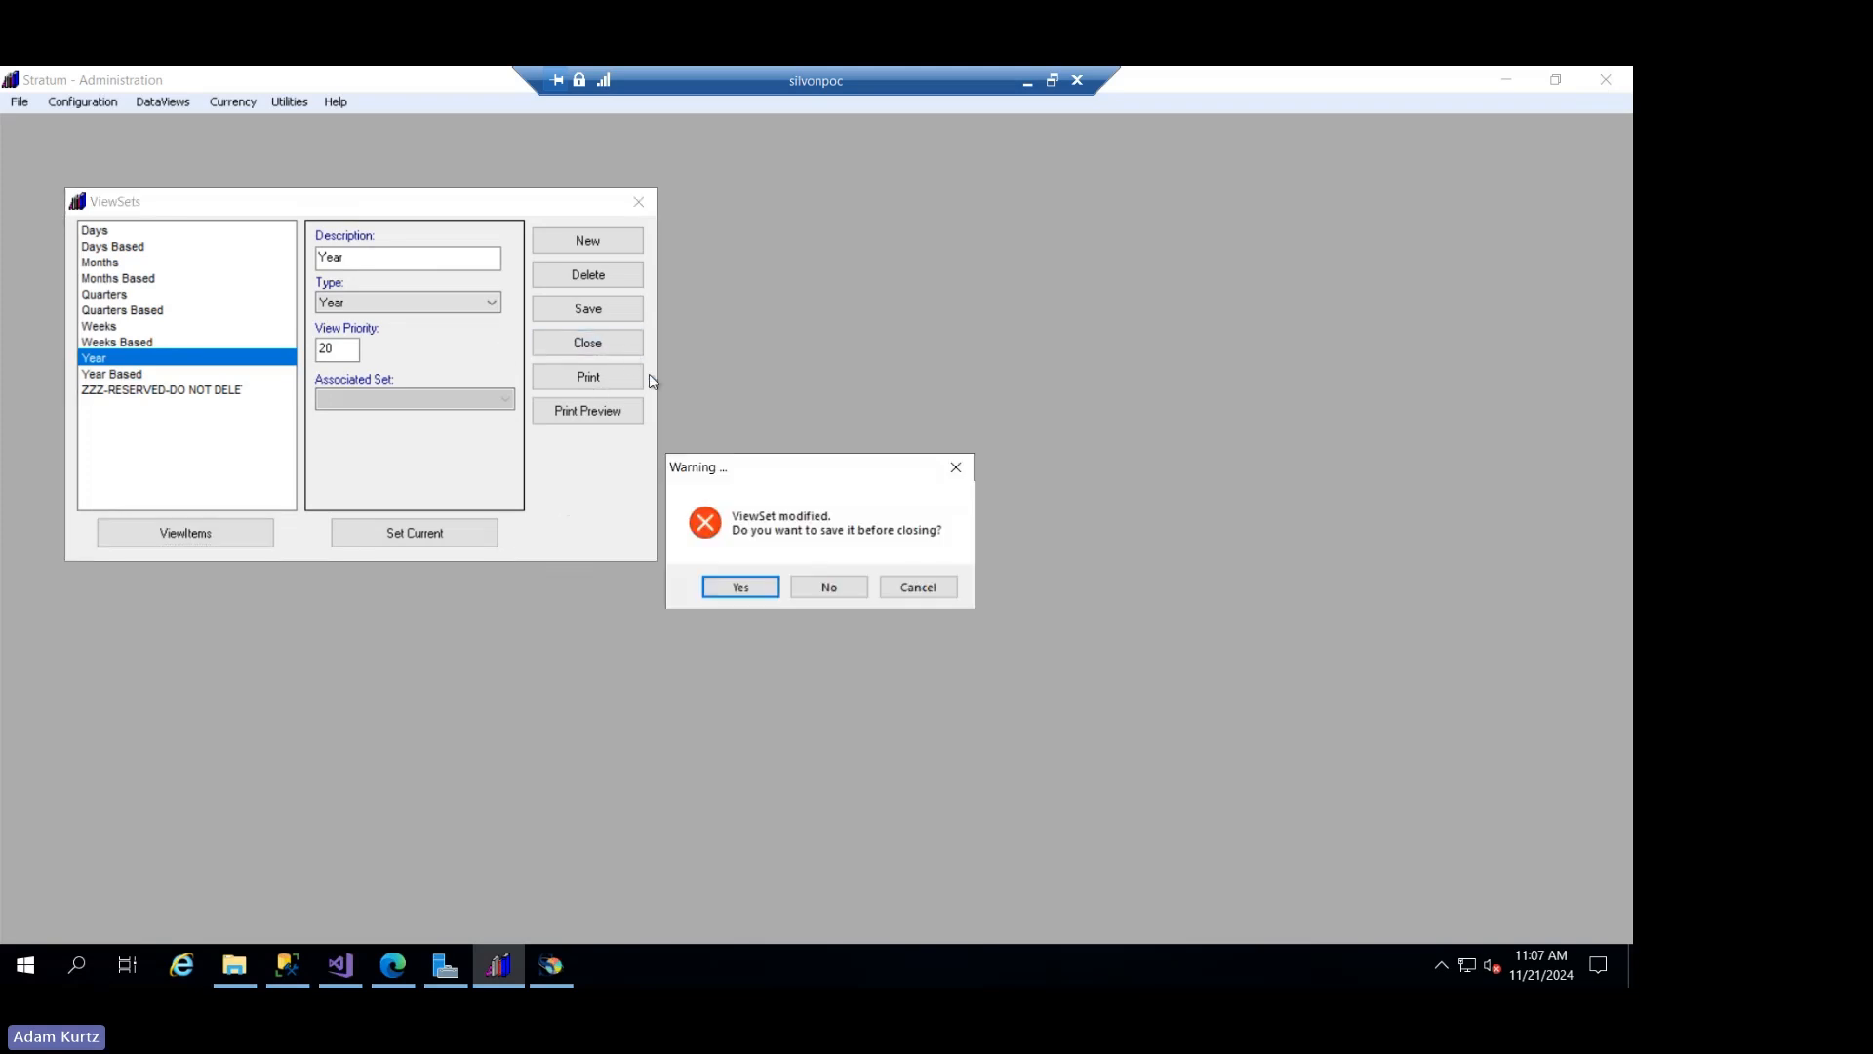
pyautogui.click(825, 587)
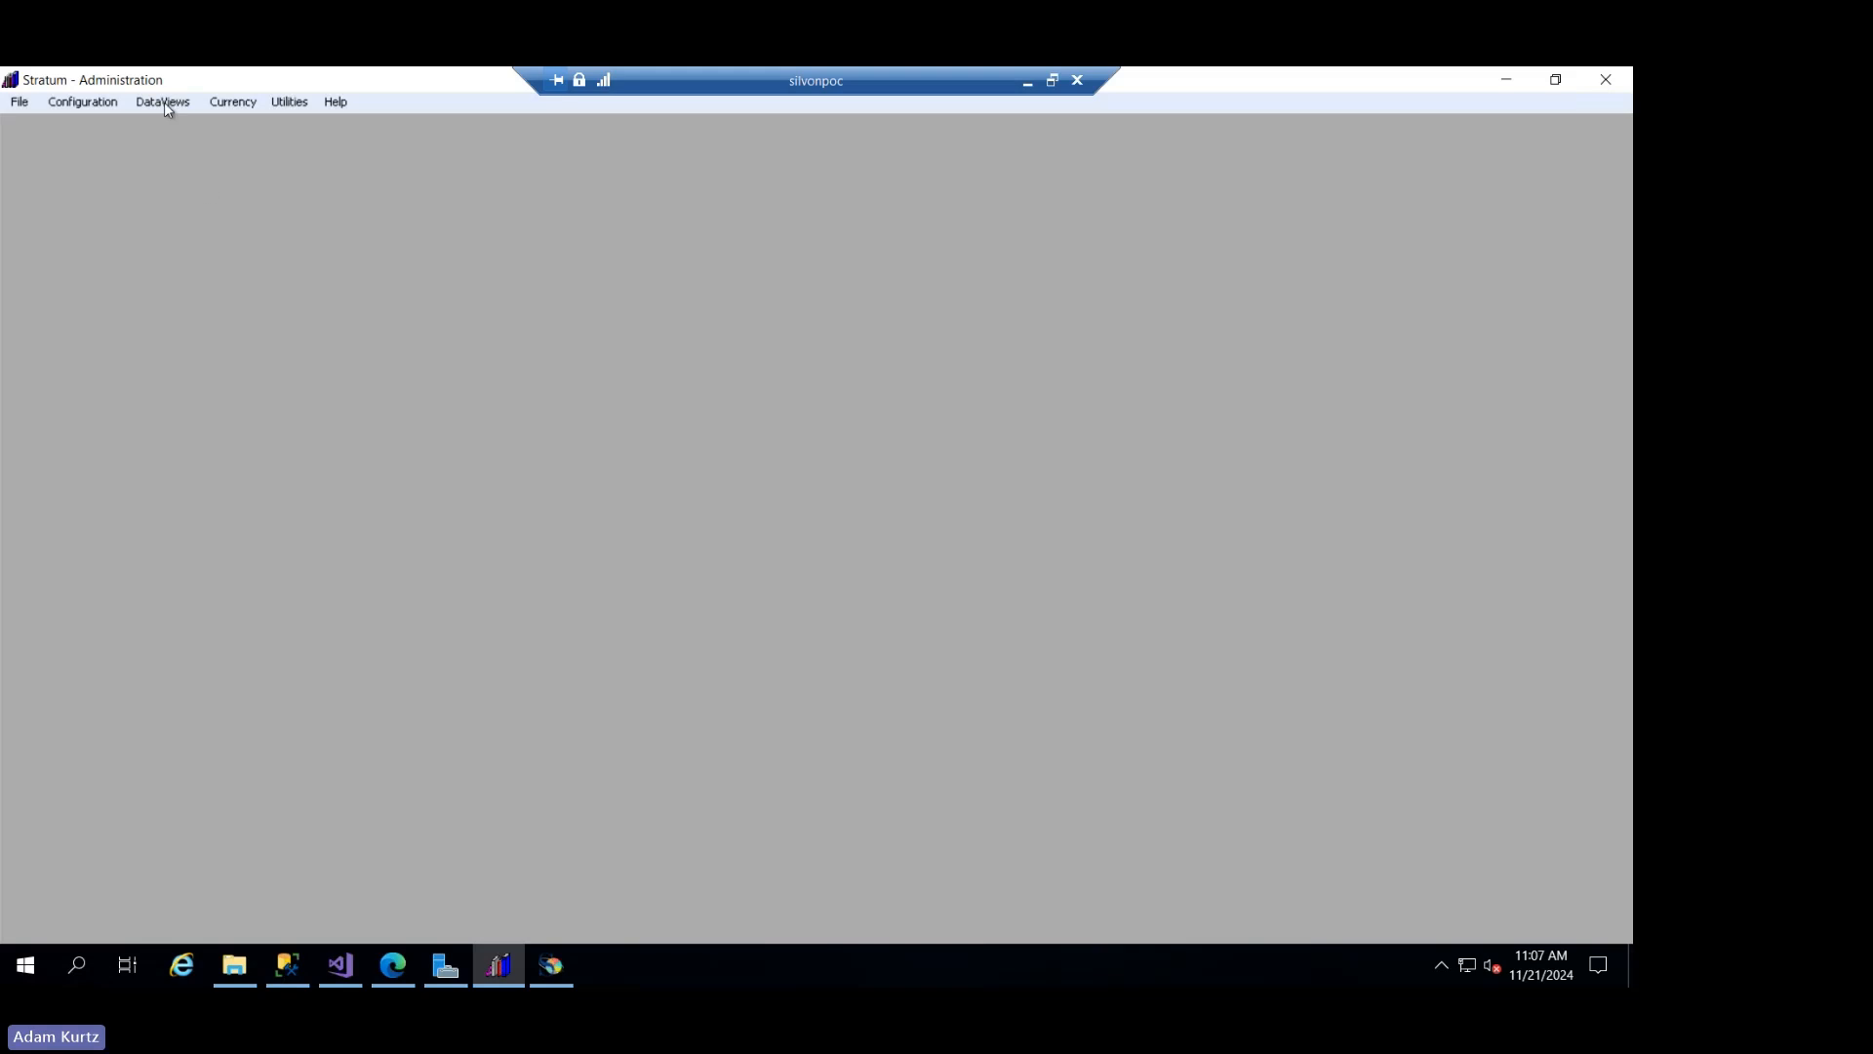
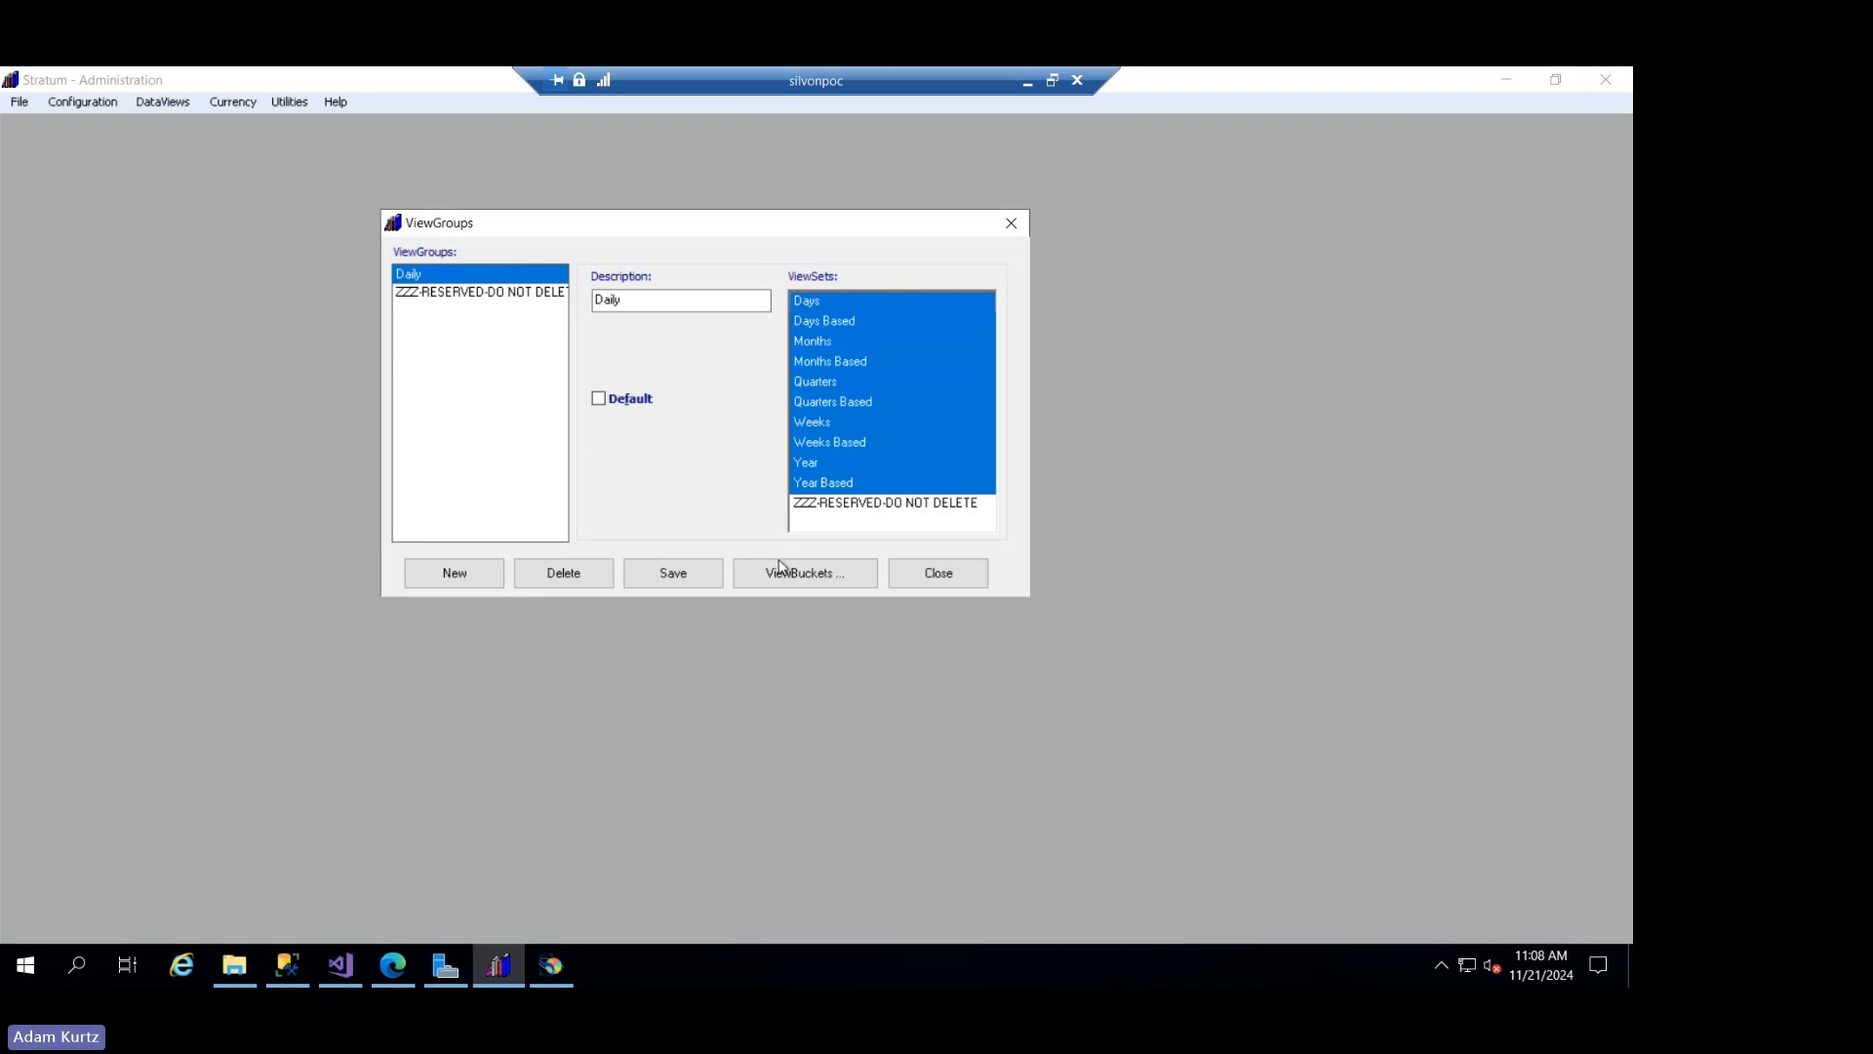
# - Open the view buckets of the Daily view group and look through the Days mapping for 2030 to the end of December
pyautogui.click(780, 565)
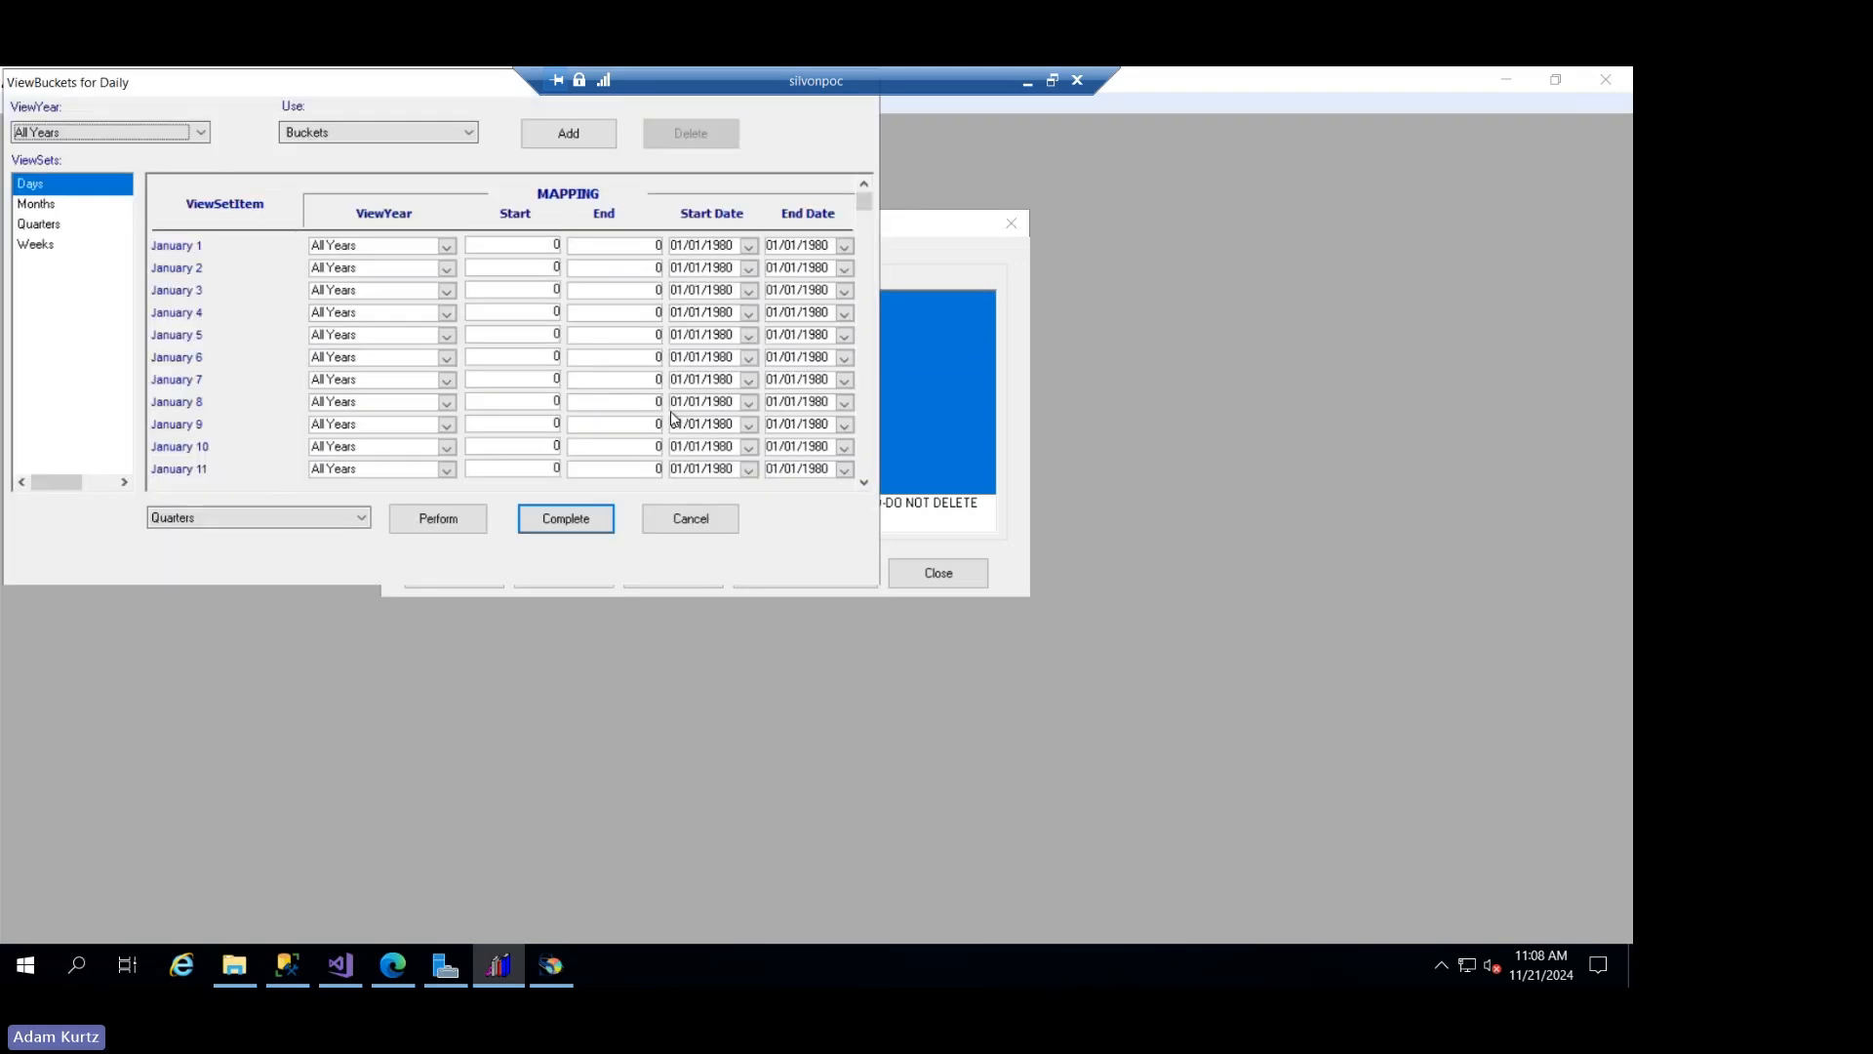
pyautogui.click(127, 130)
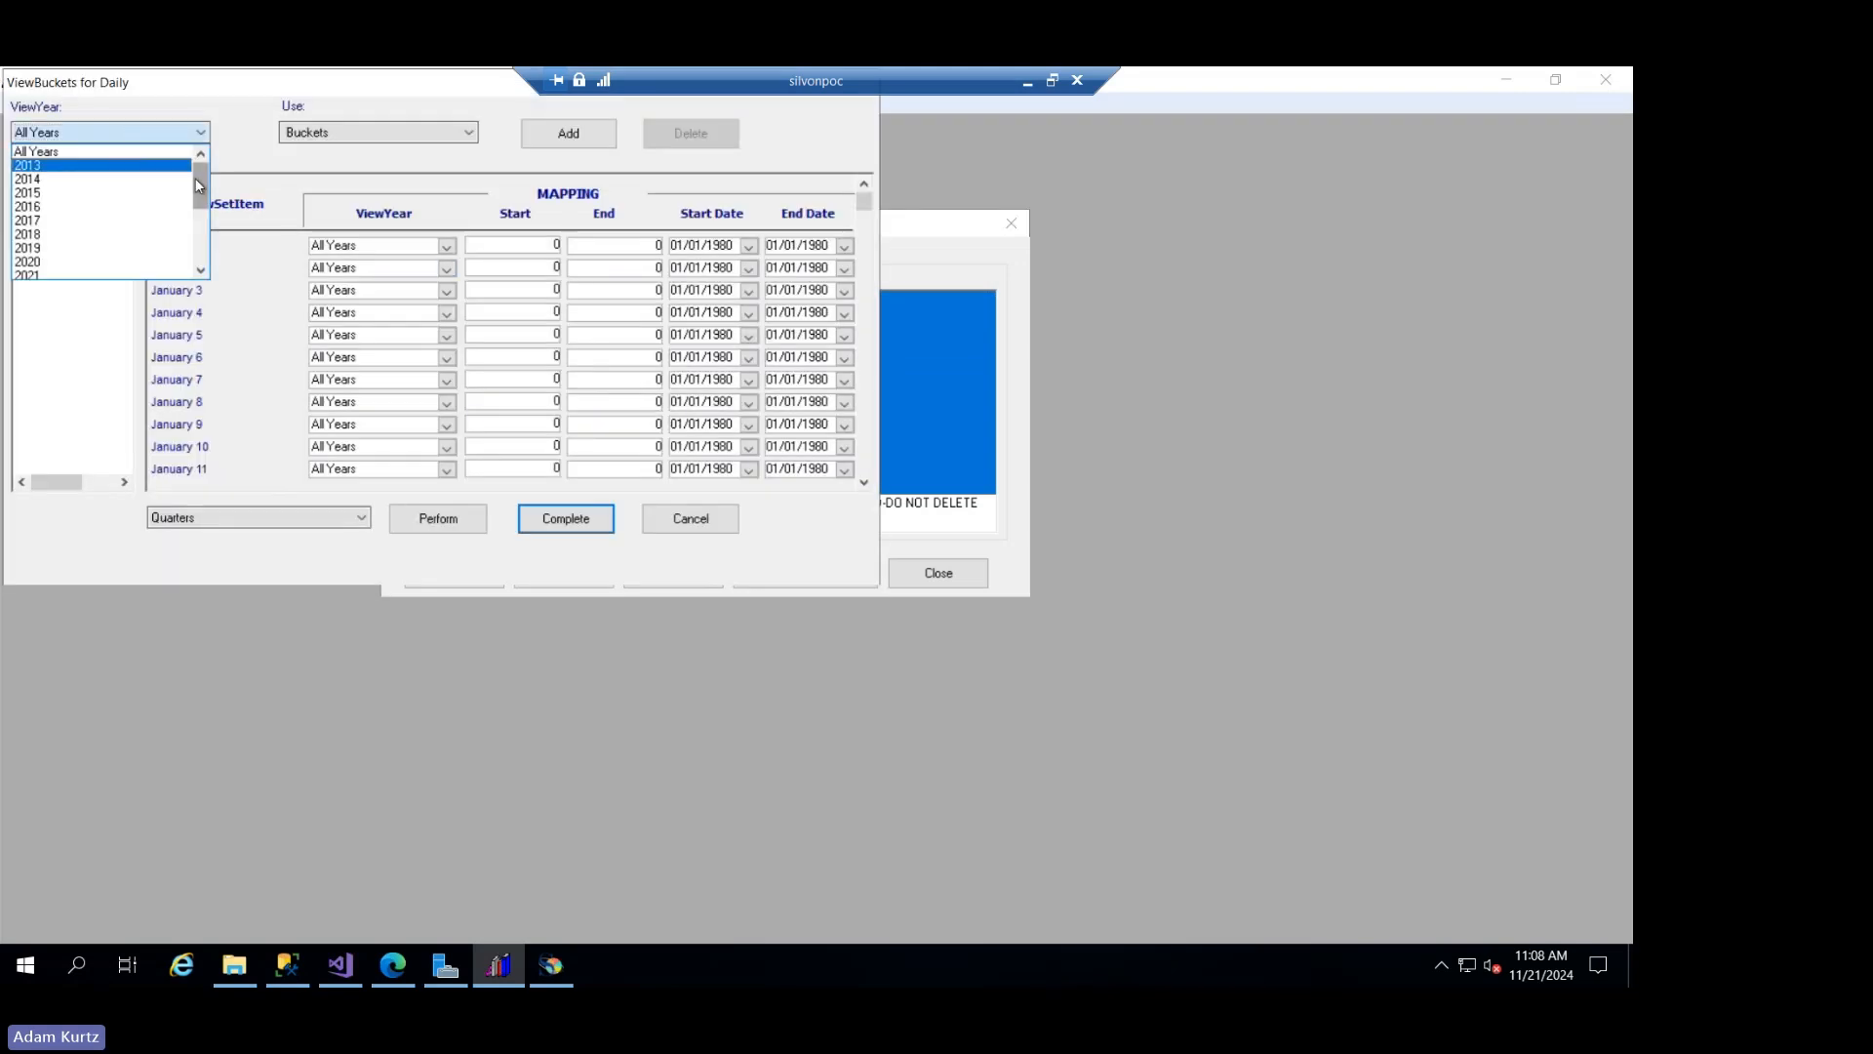
pyautogui.moveTo(200, 188); pyautogui.dragTo(200, 246)
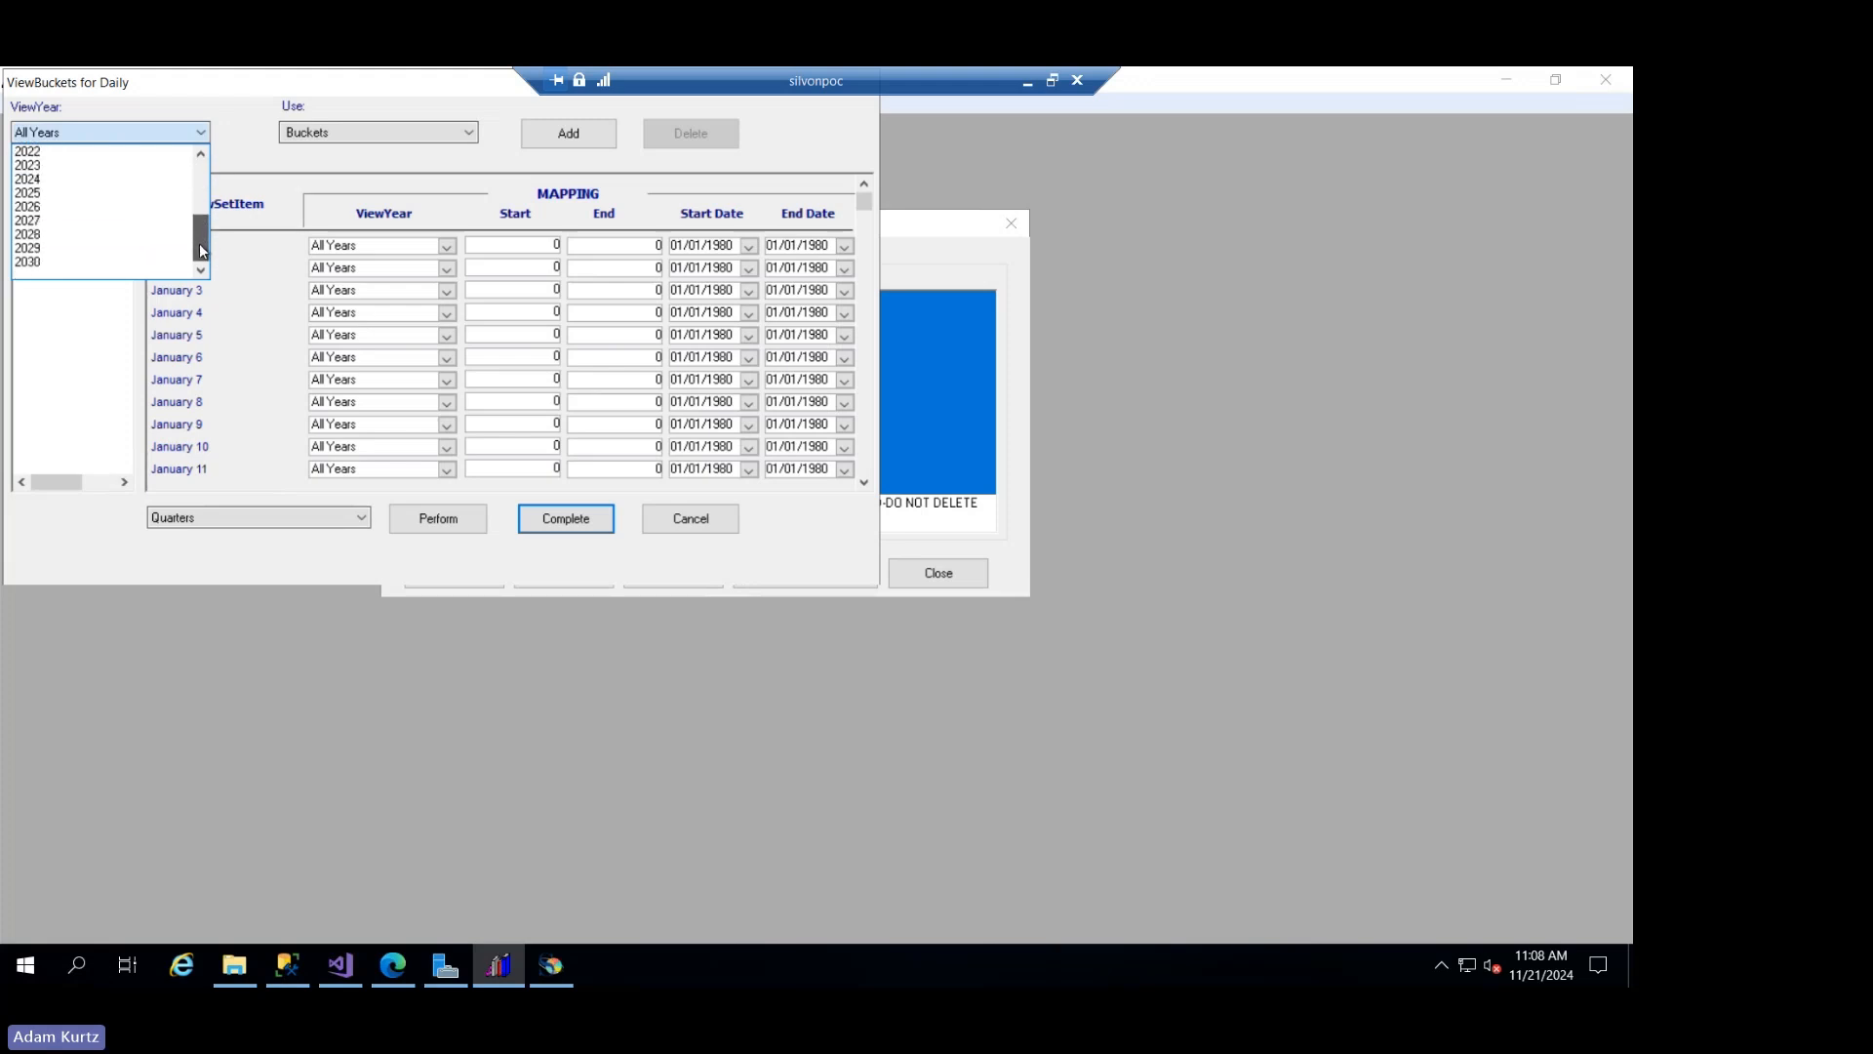
pyautogui.click(119, 262)
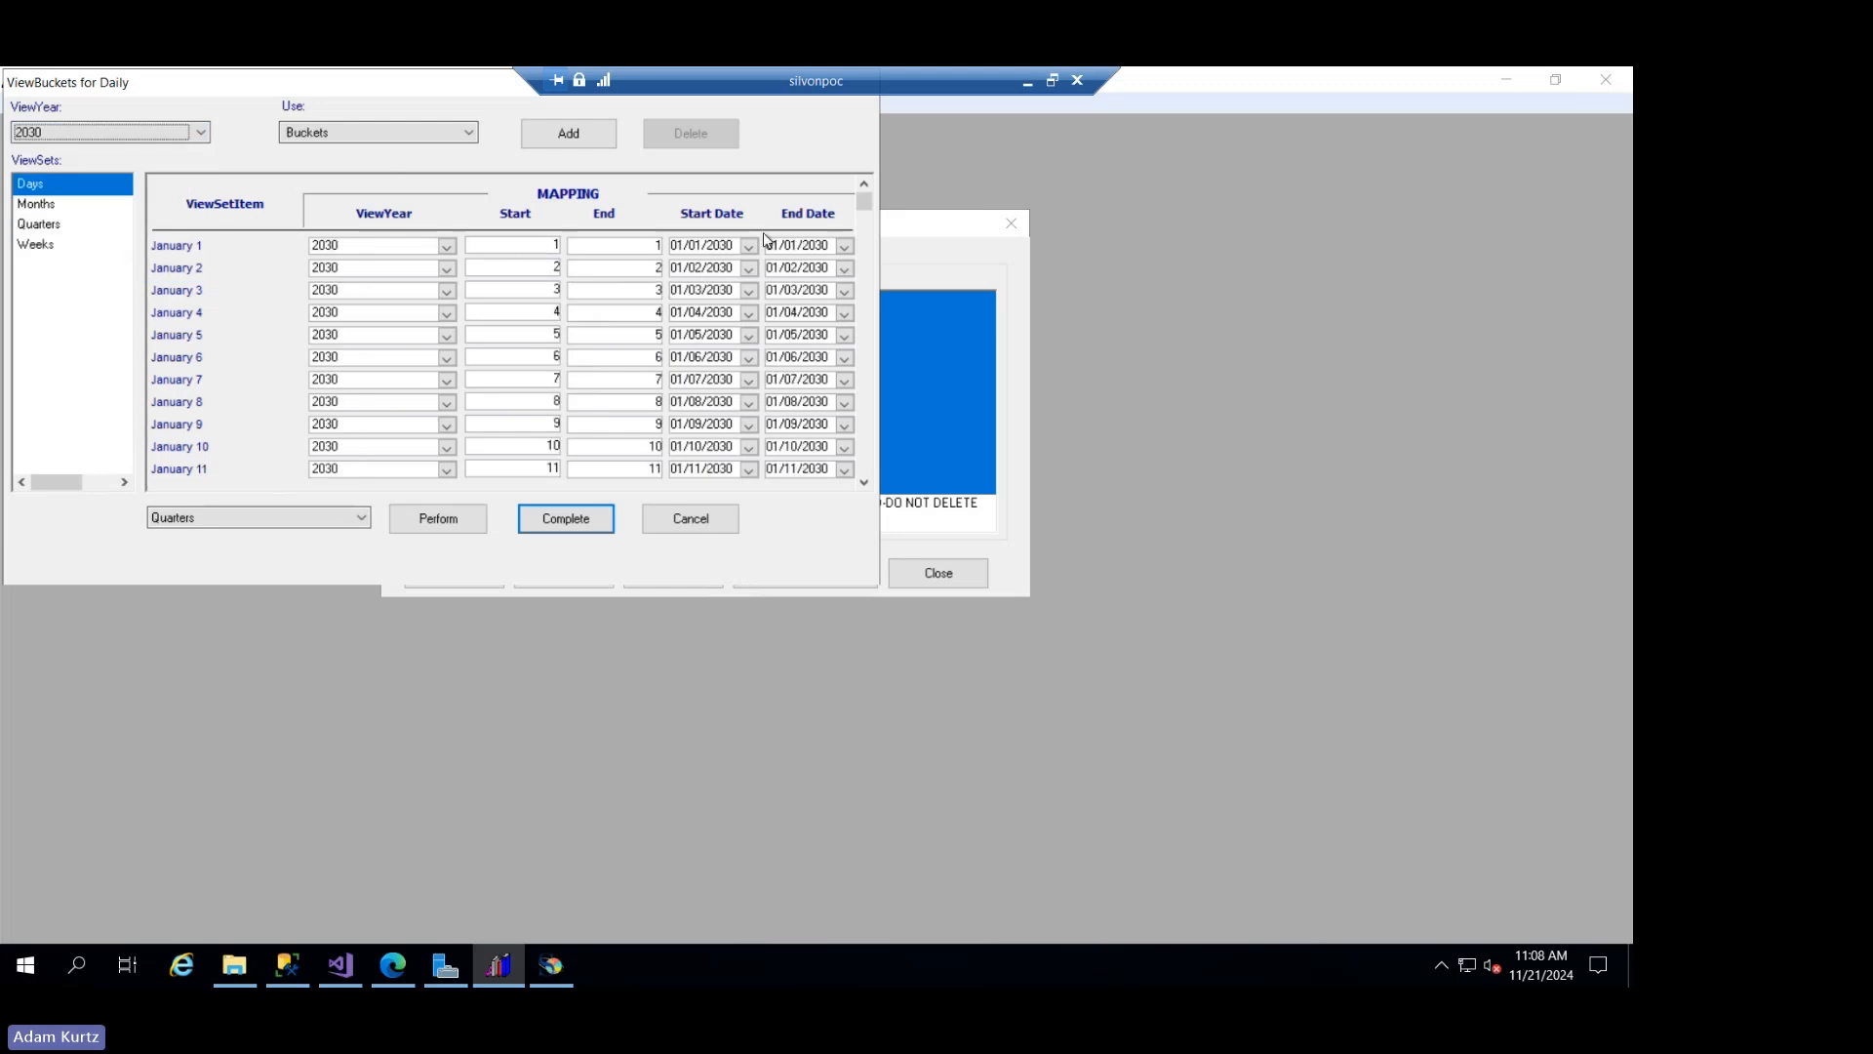
pyautogui.click(867, 201)
pyautogui.moveTo(869, 205); pyautogui.dragTo(870, 468)
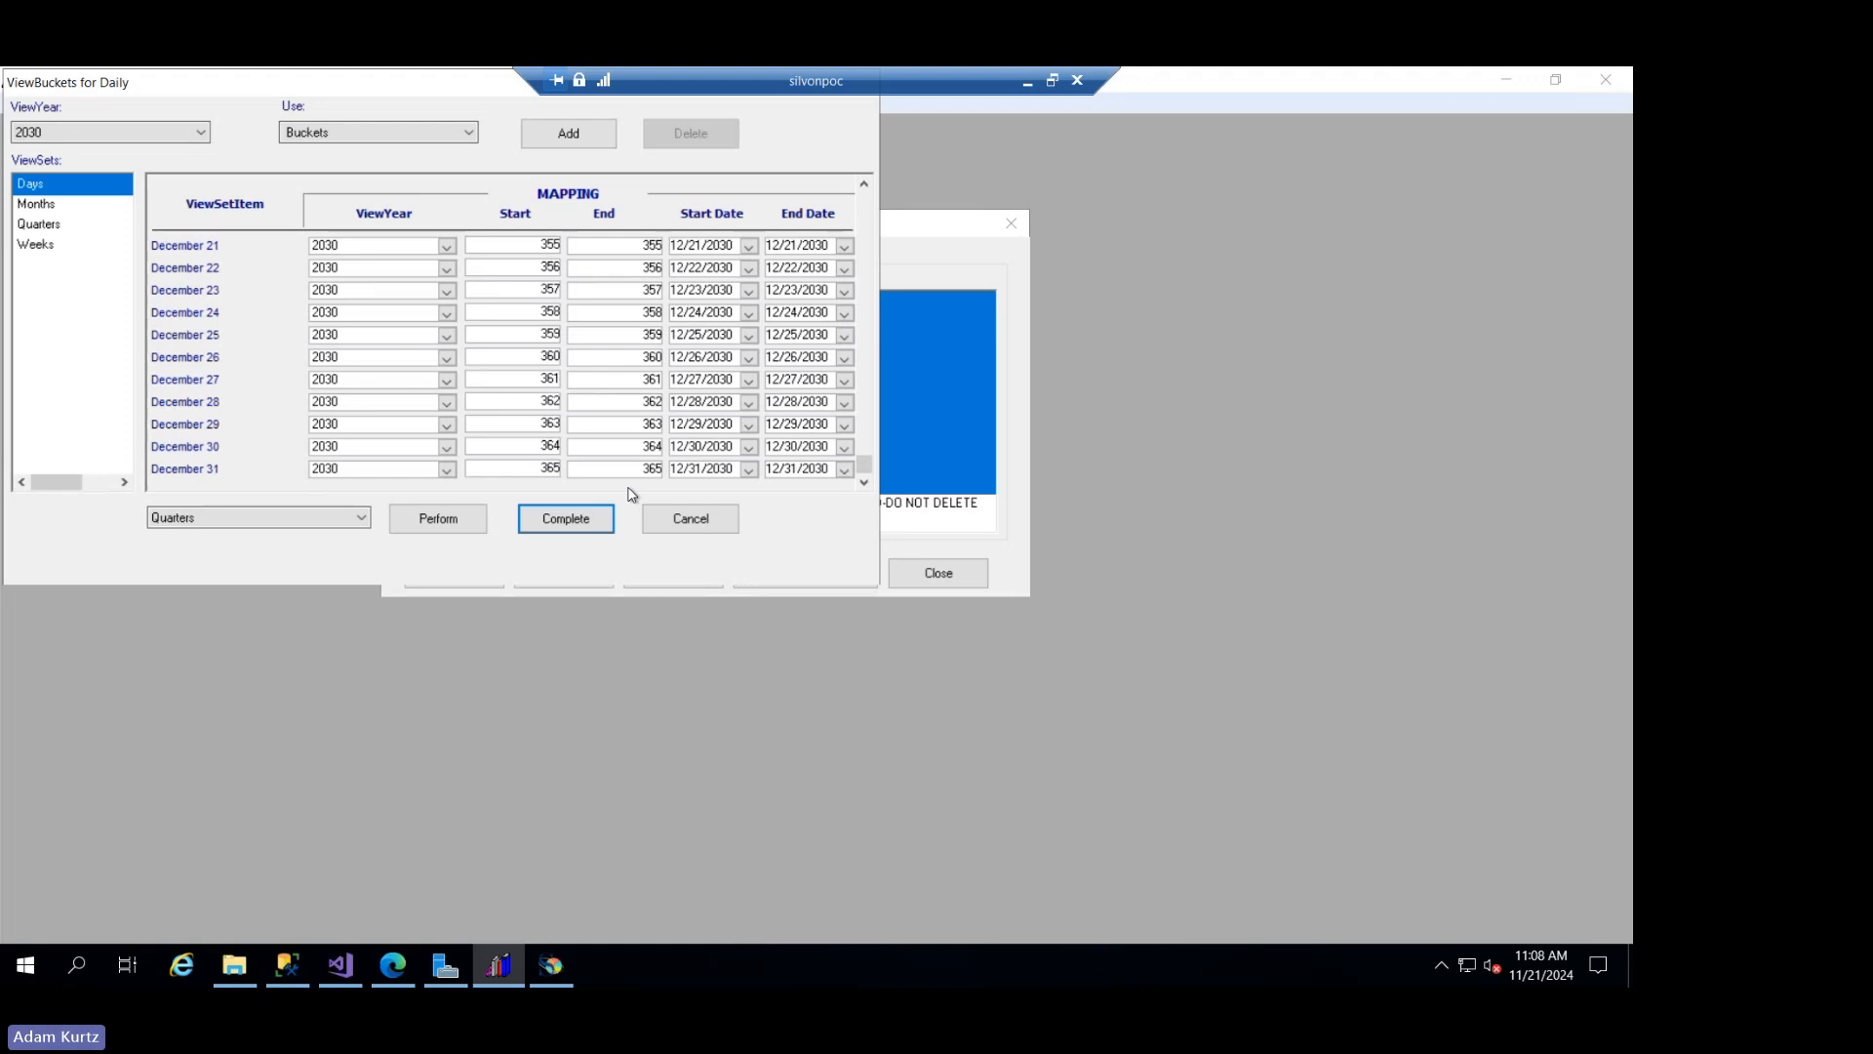
# - Compare how February 29 is mapped in the Days view set for the years 2028 and 2027
pyautogui.click(201, 136)
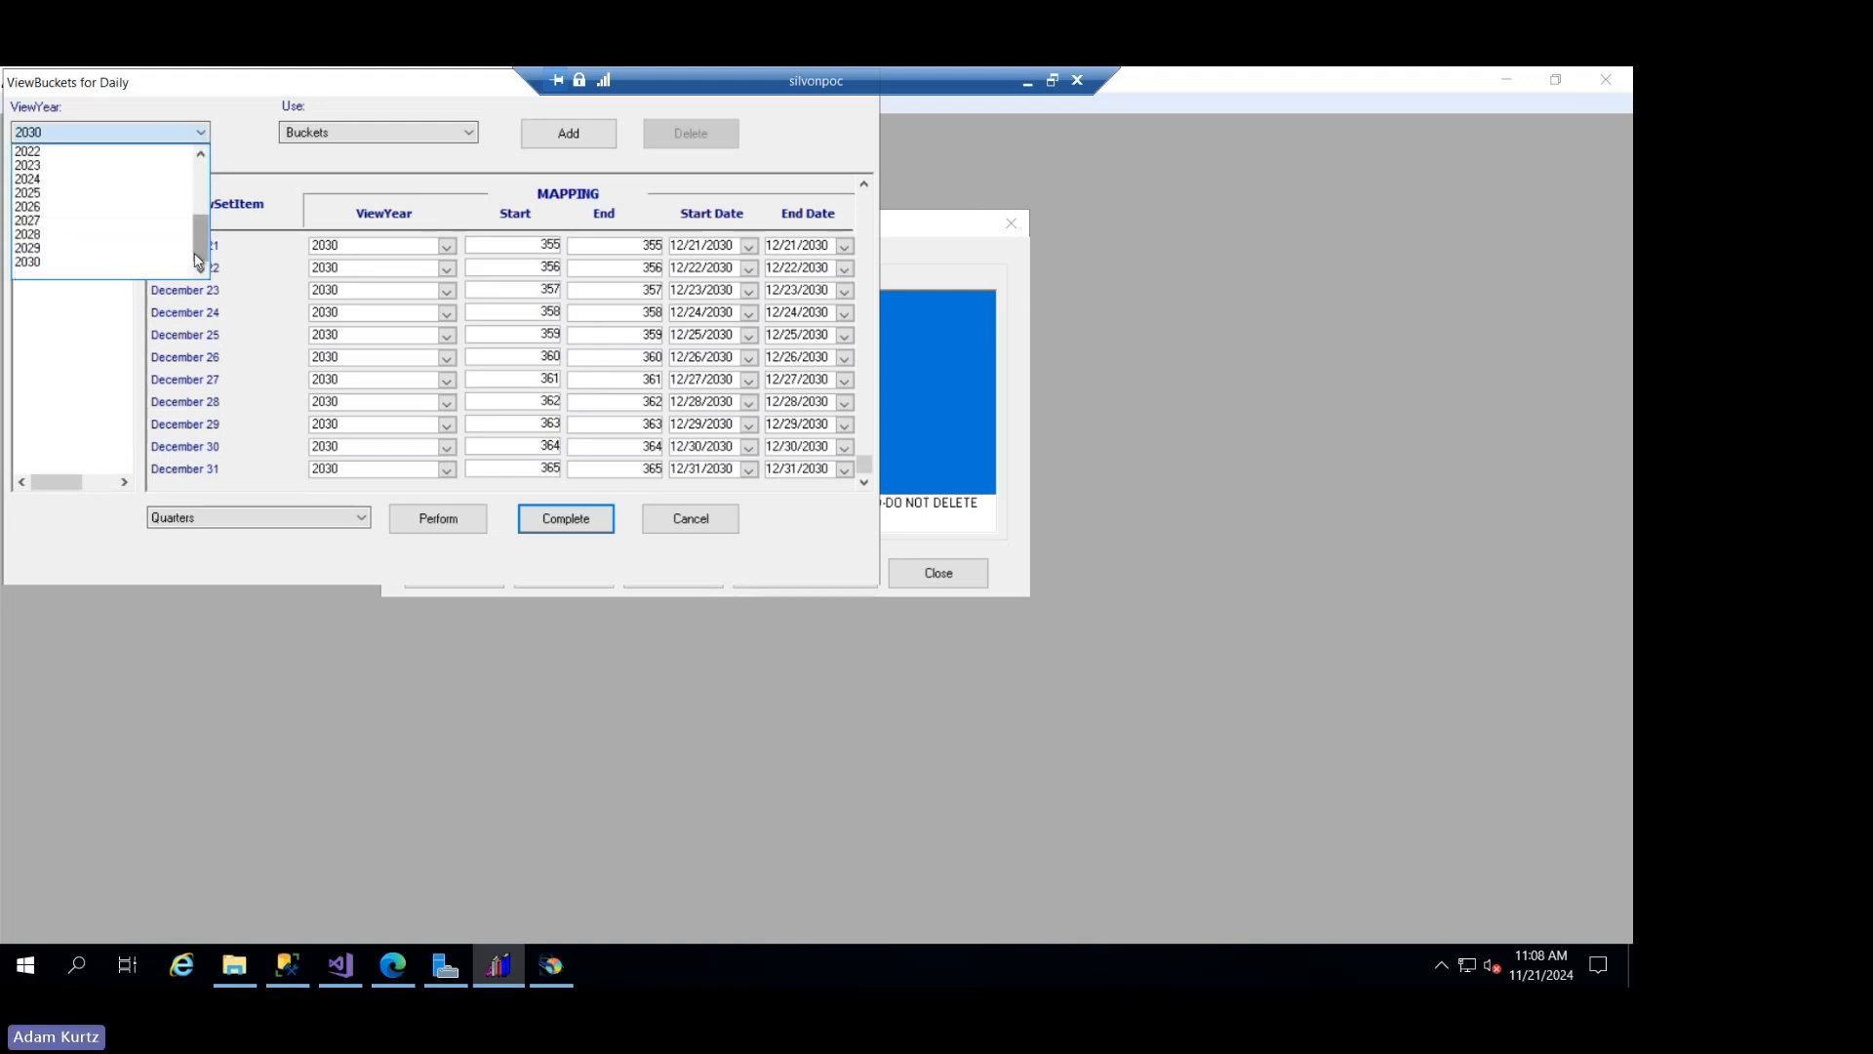
pyautogui.click(79, 235)
pyautogui.moveTo(865, 202); pyautogui.dragTo(871, 241)
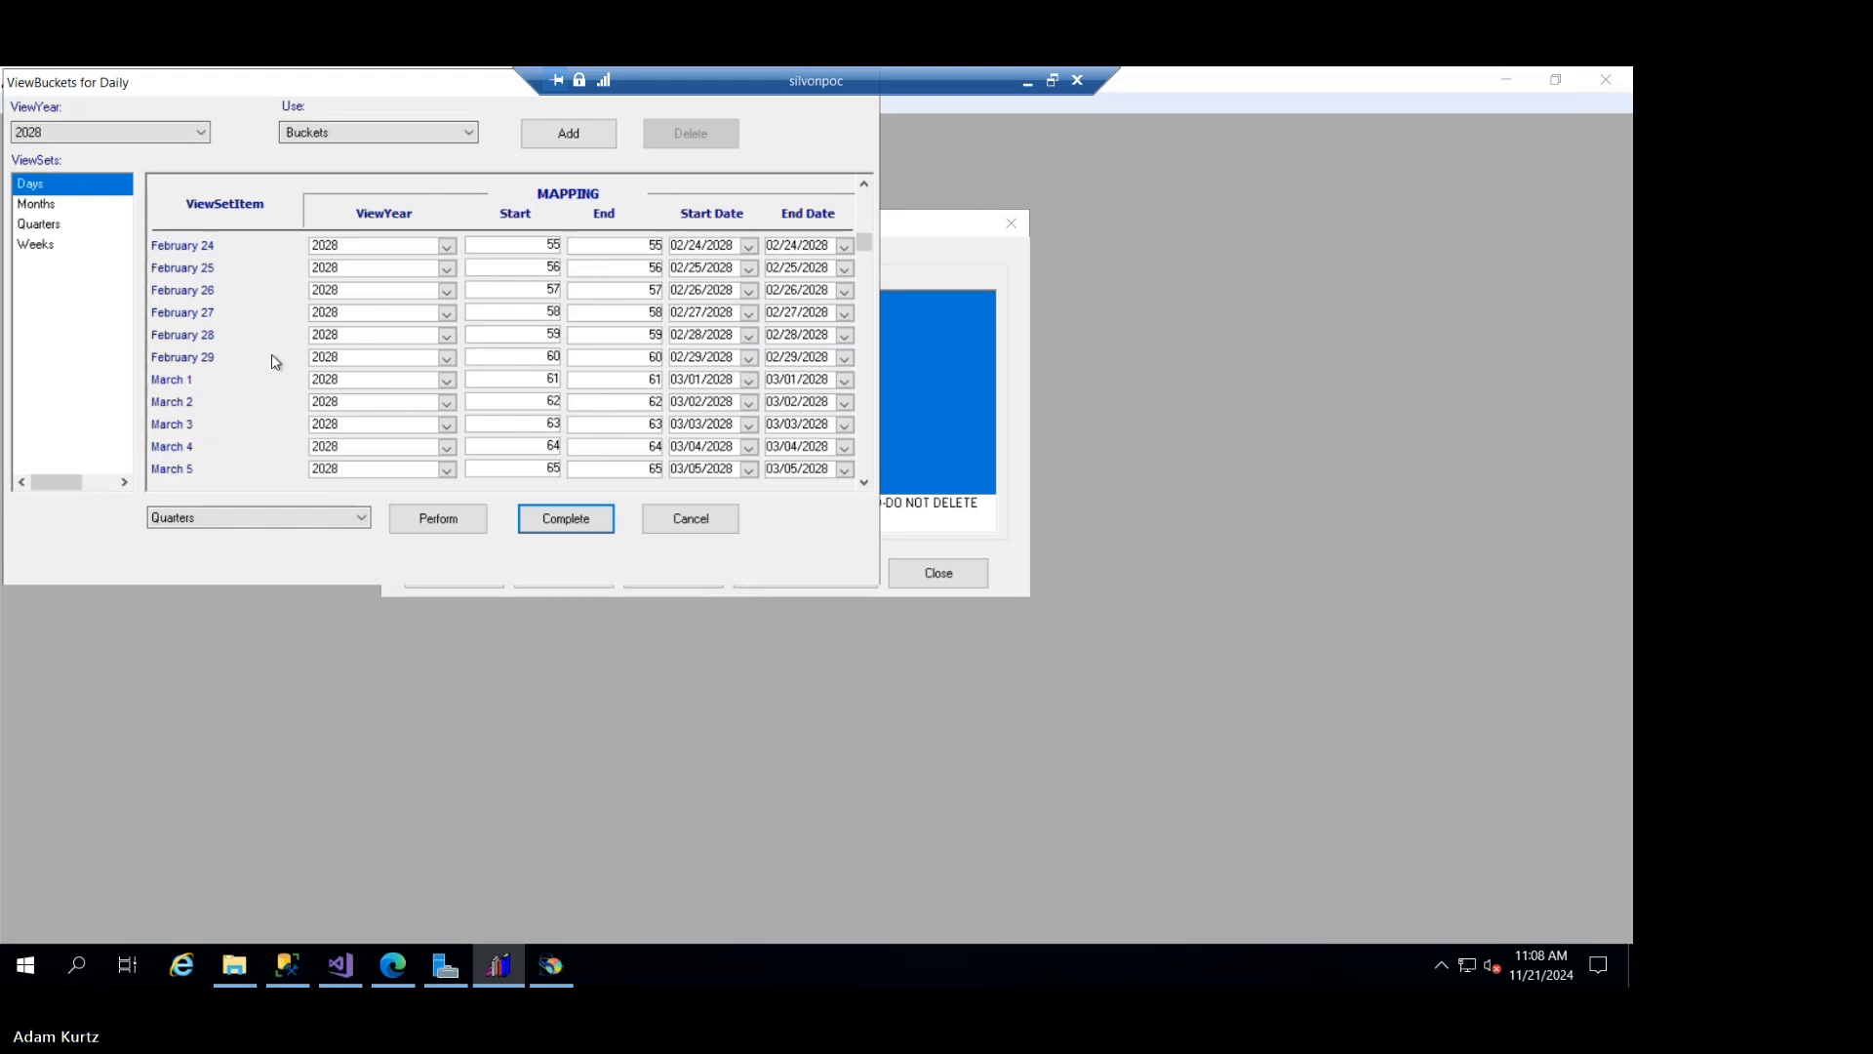
pyautogui.click(86, 131)
pyautogui.click(39, 221)
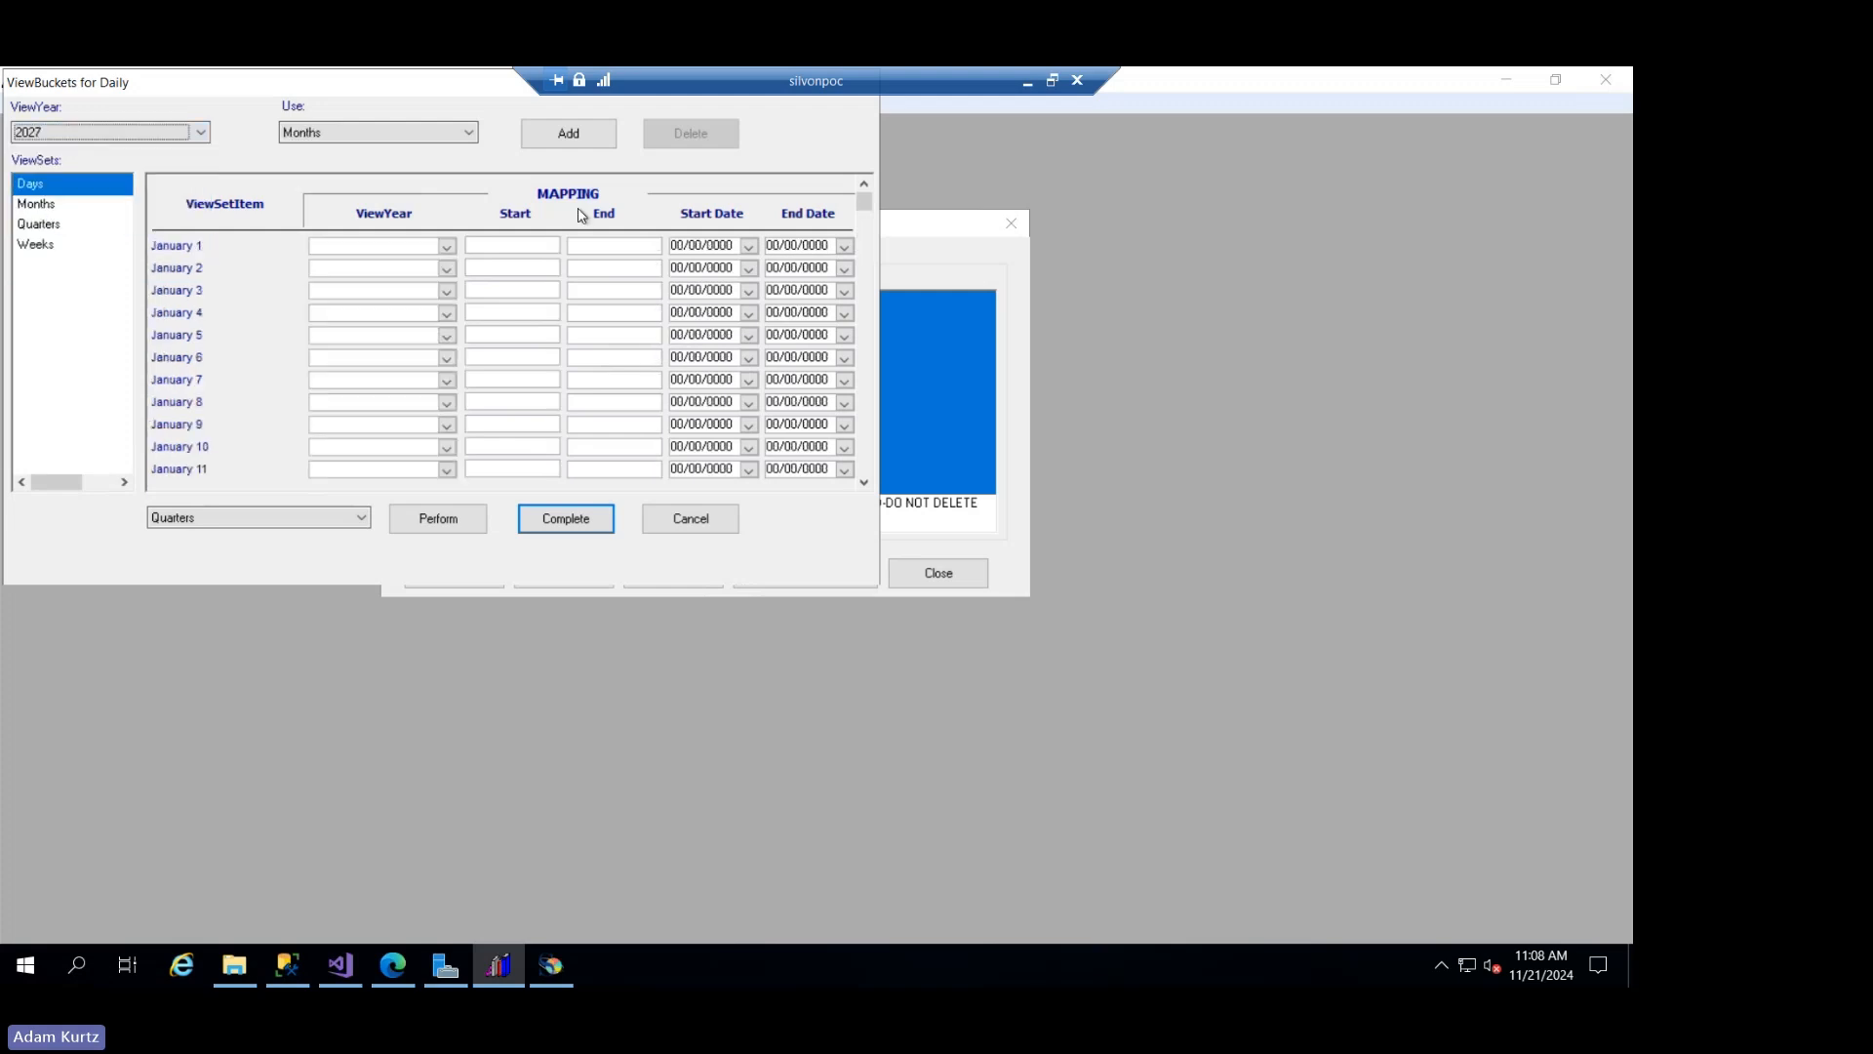
pyautogui.moveTo(867, 196); pyautogui.dragTo(869, 238)
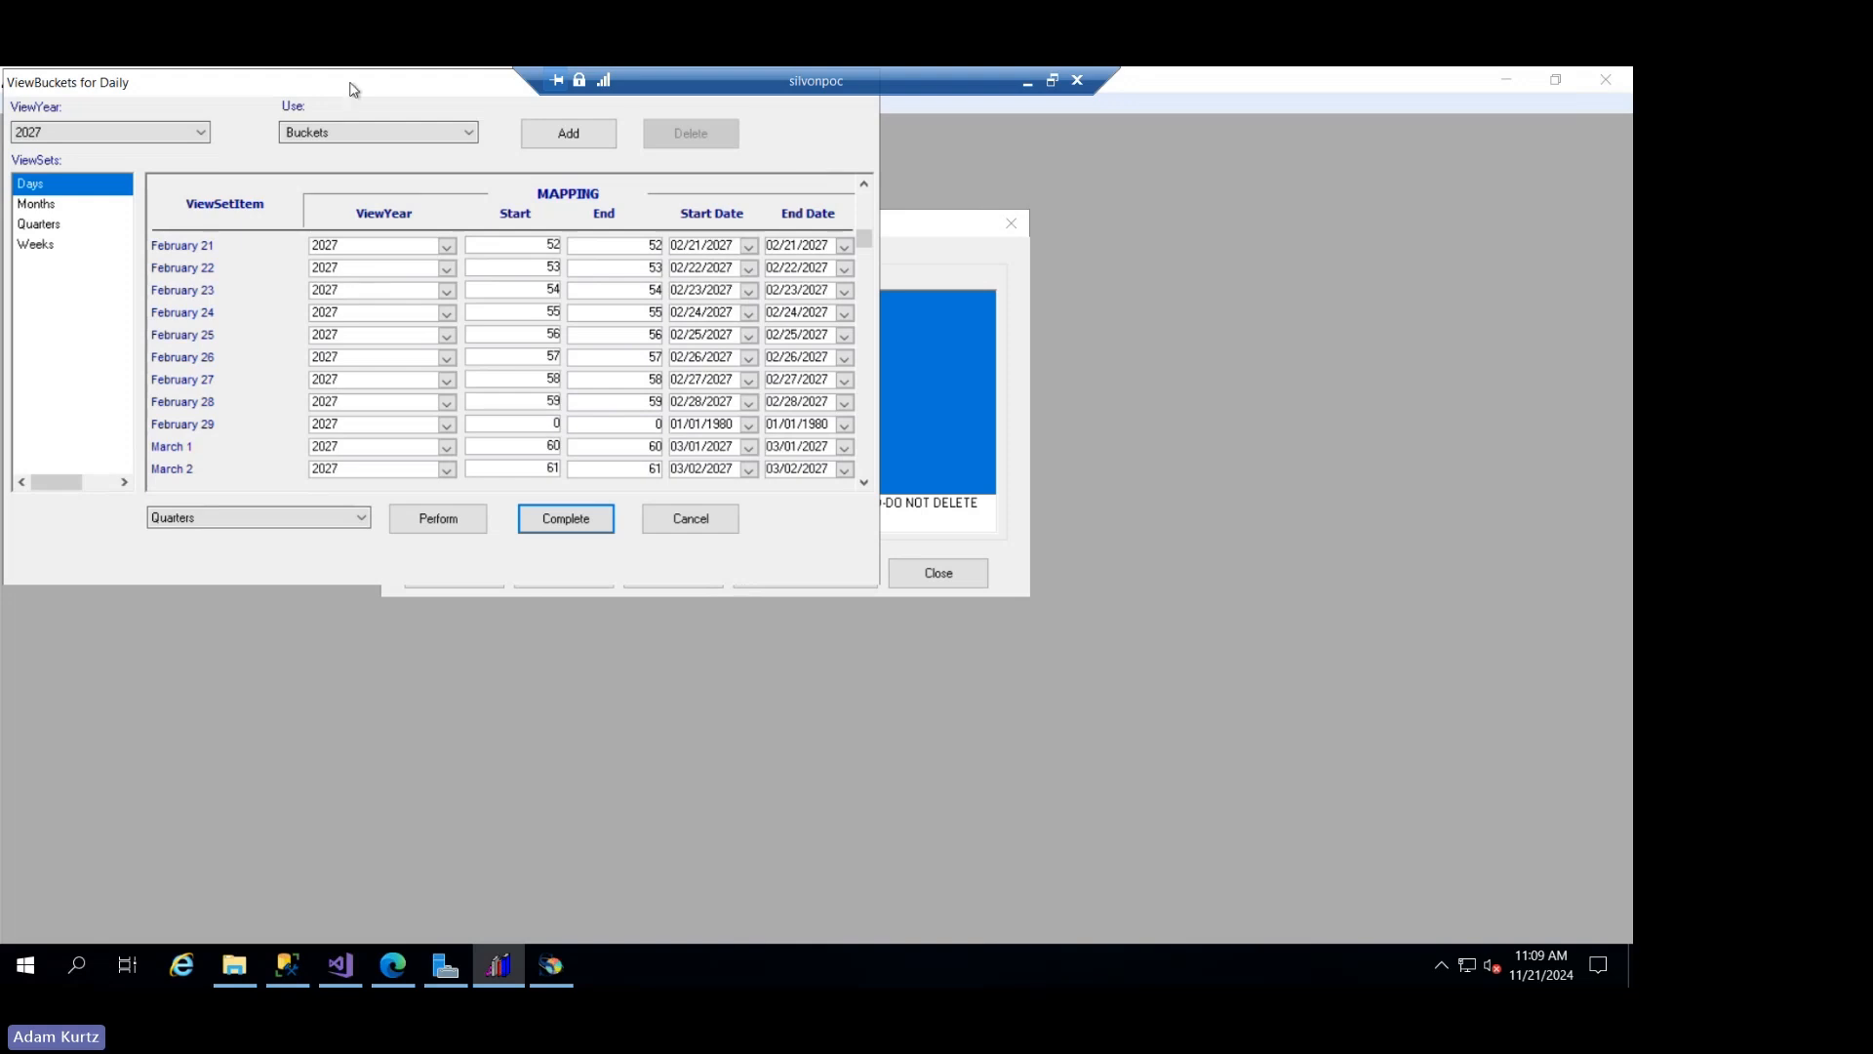
# - Show the Months mapping for 2030 and examine which view sets or buckets it can be based on, keeping Days
pyautogui.click(200, 134)
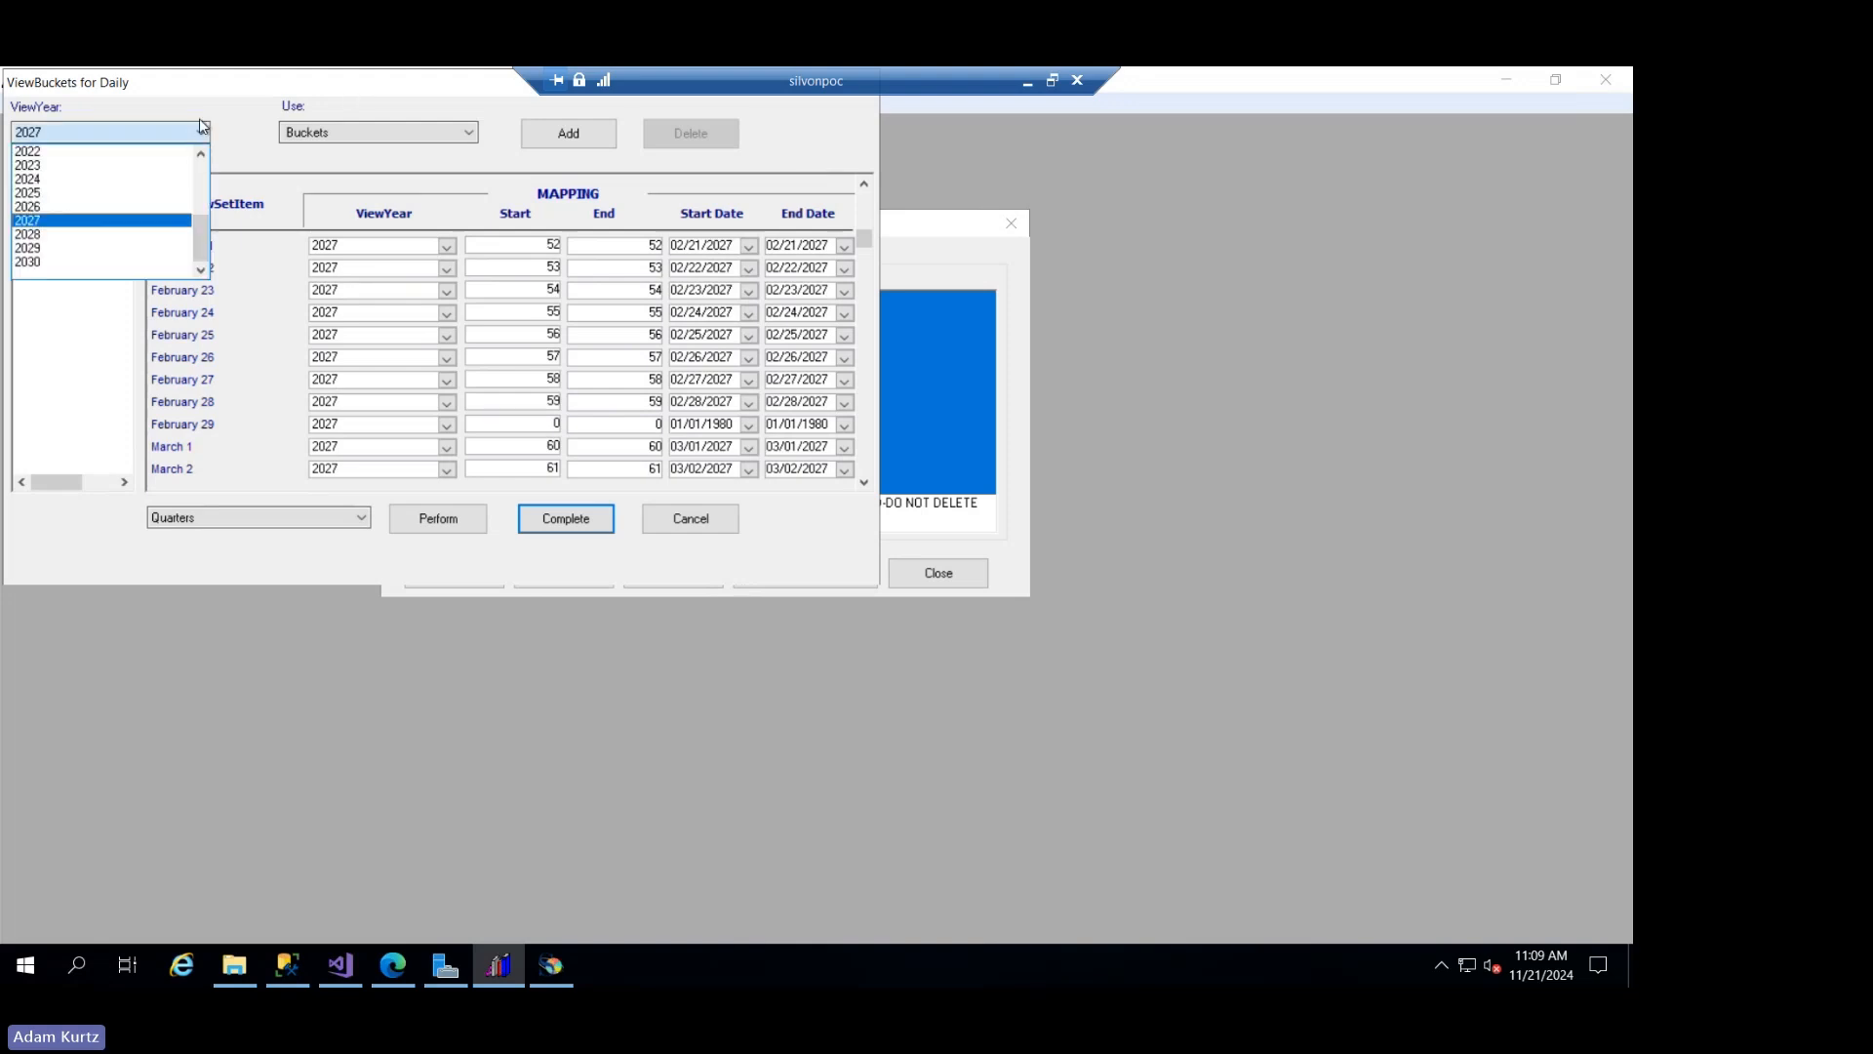
pyautogui.click(88, 262)
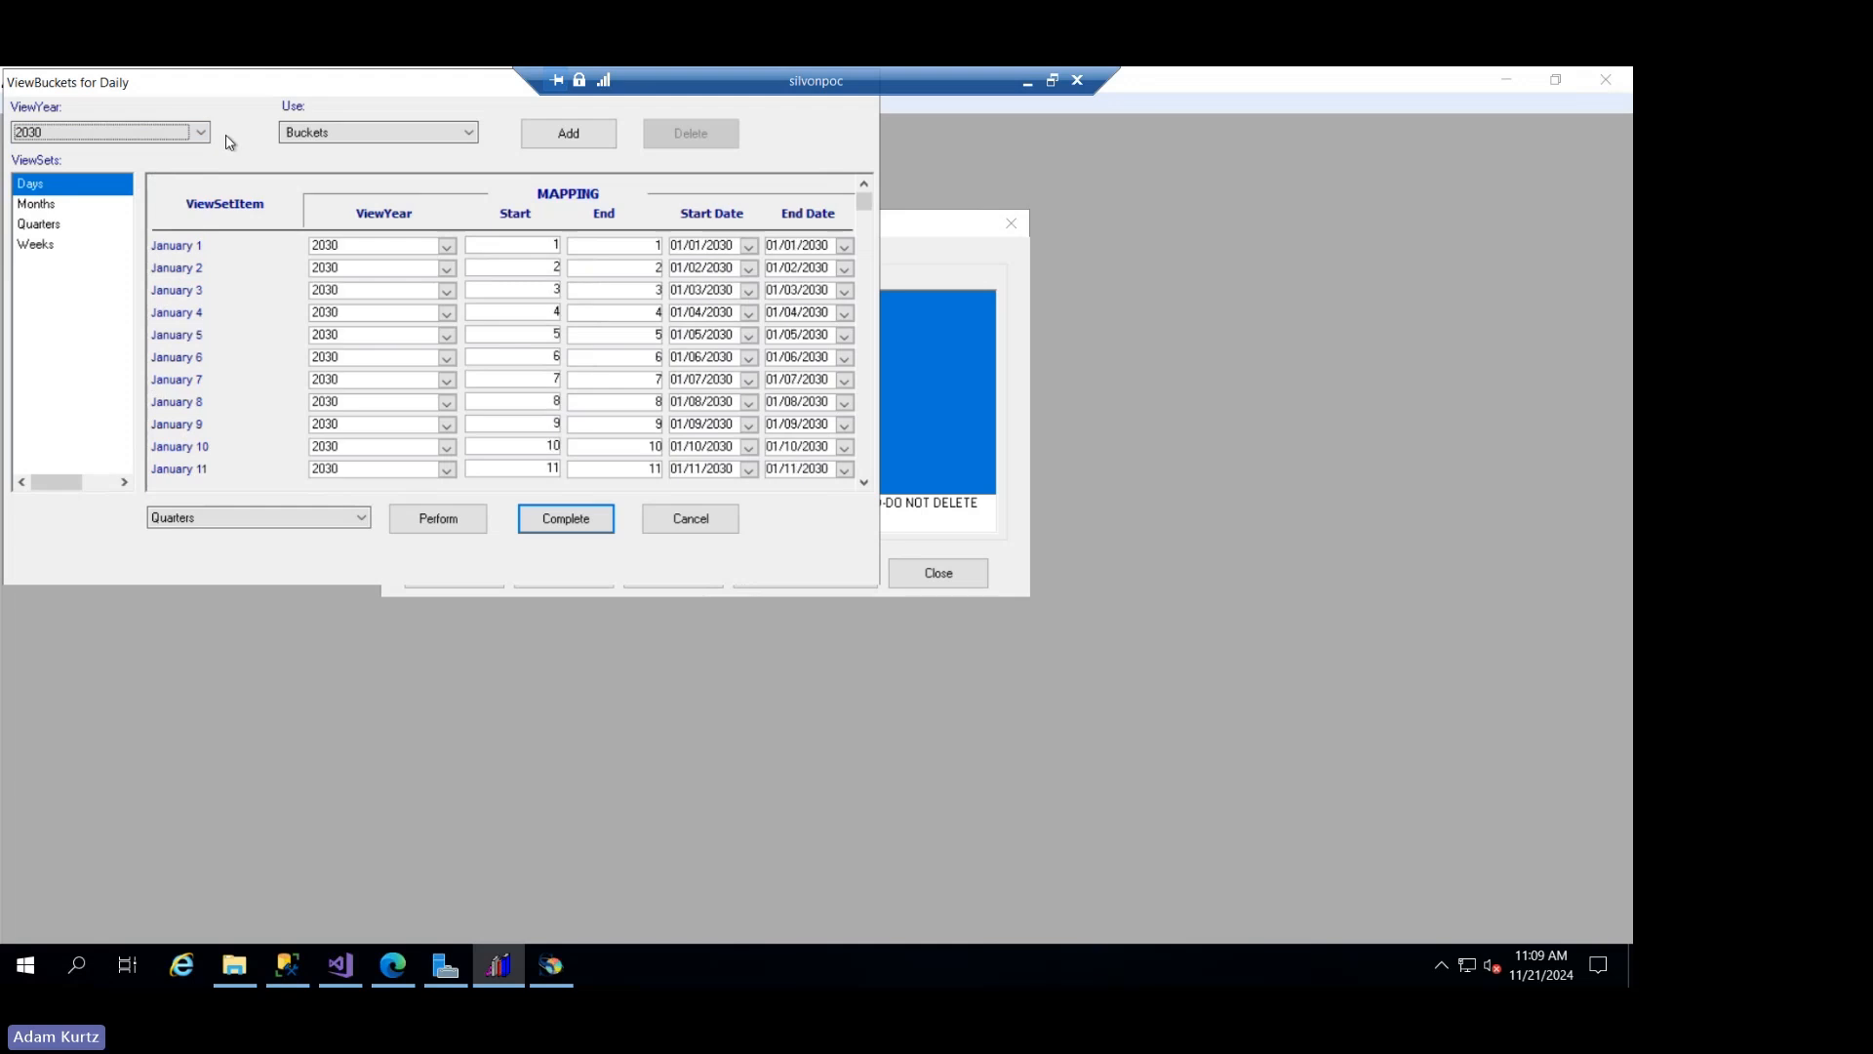
pyautogui.click(72, 213)
pyautogui.click(50, 185)
pyautogui.click(60, 207)
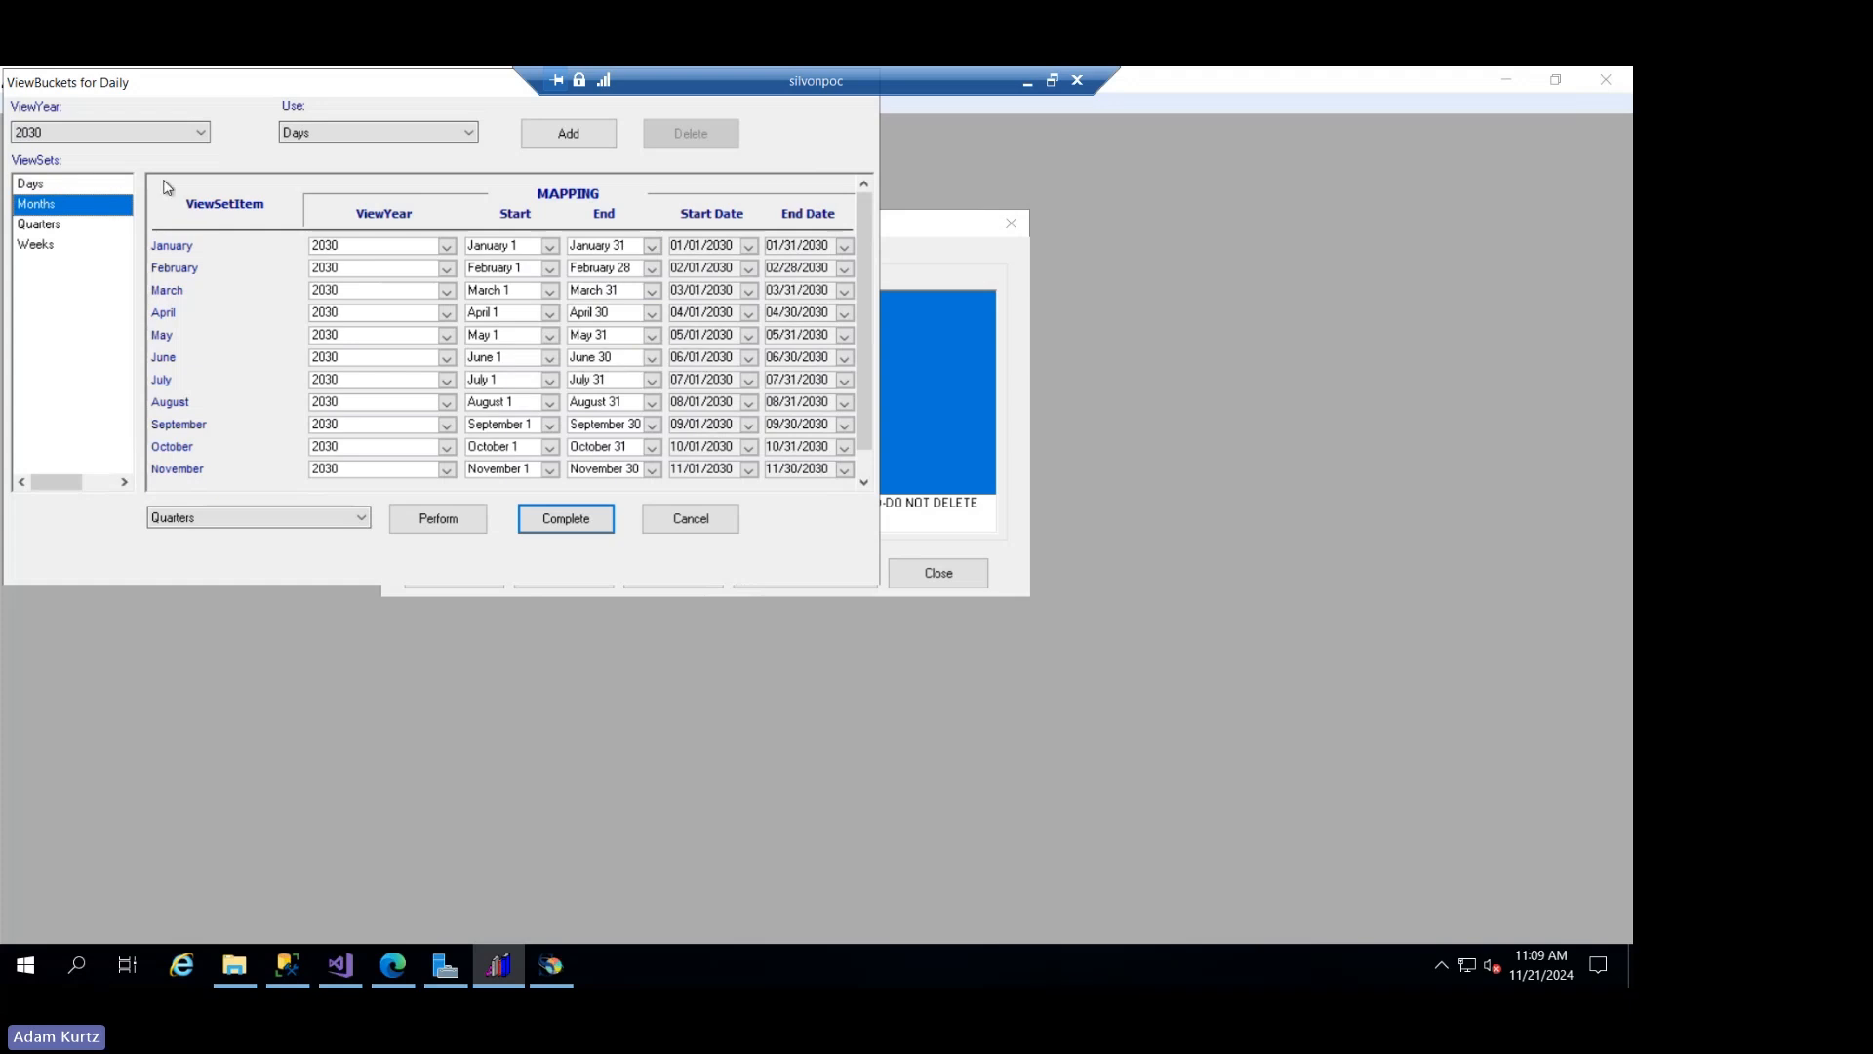
pyautogui.click(331, 133)
pyautogui.click(331, 135)
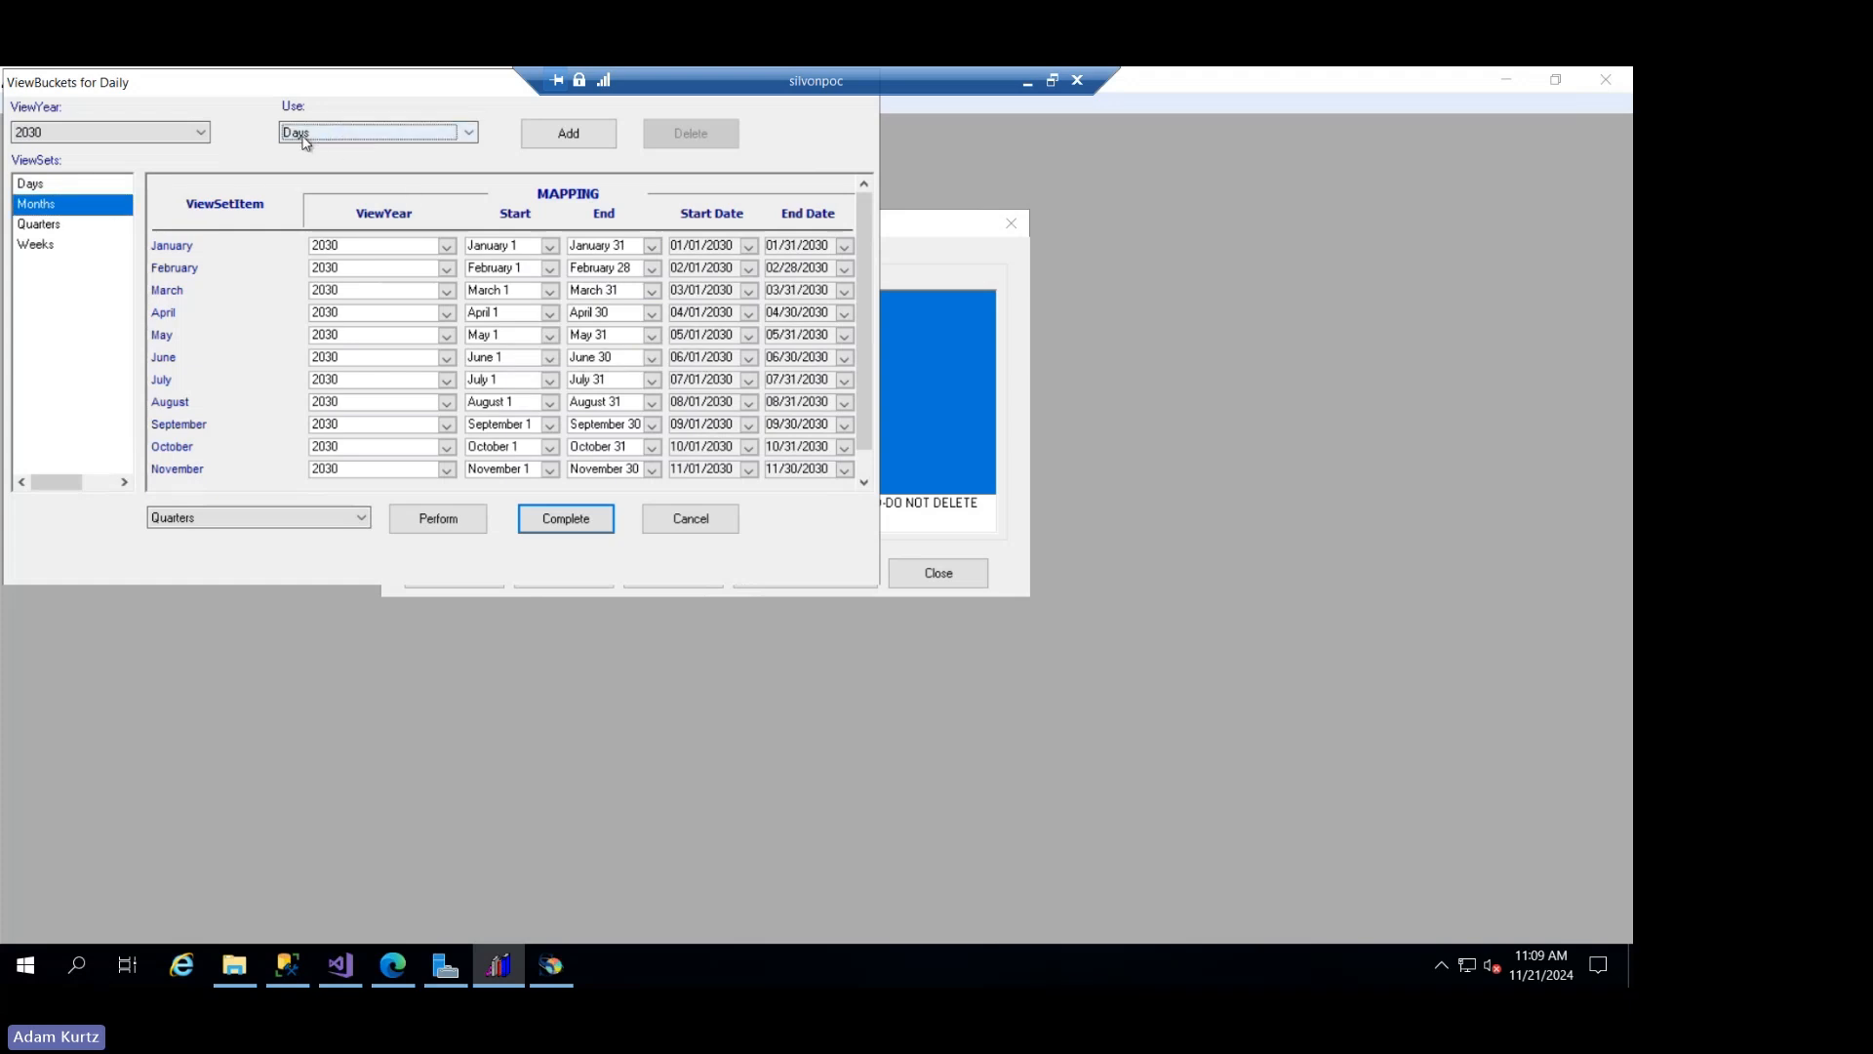
pyautogui.click(322, 134)
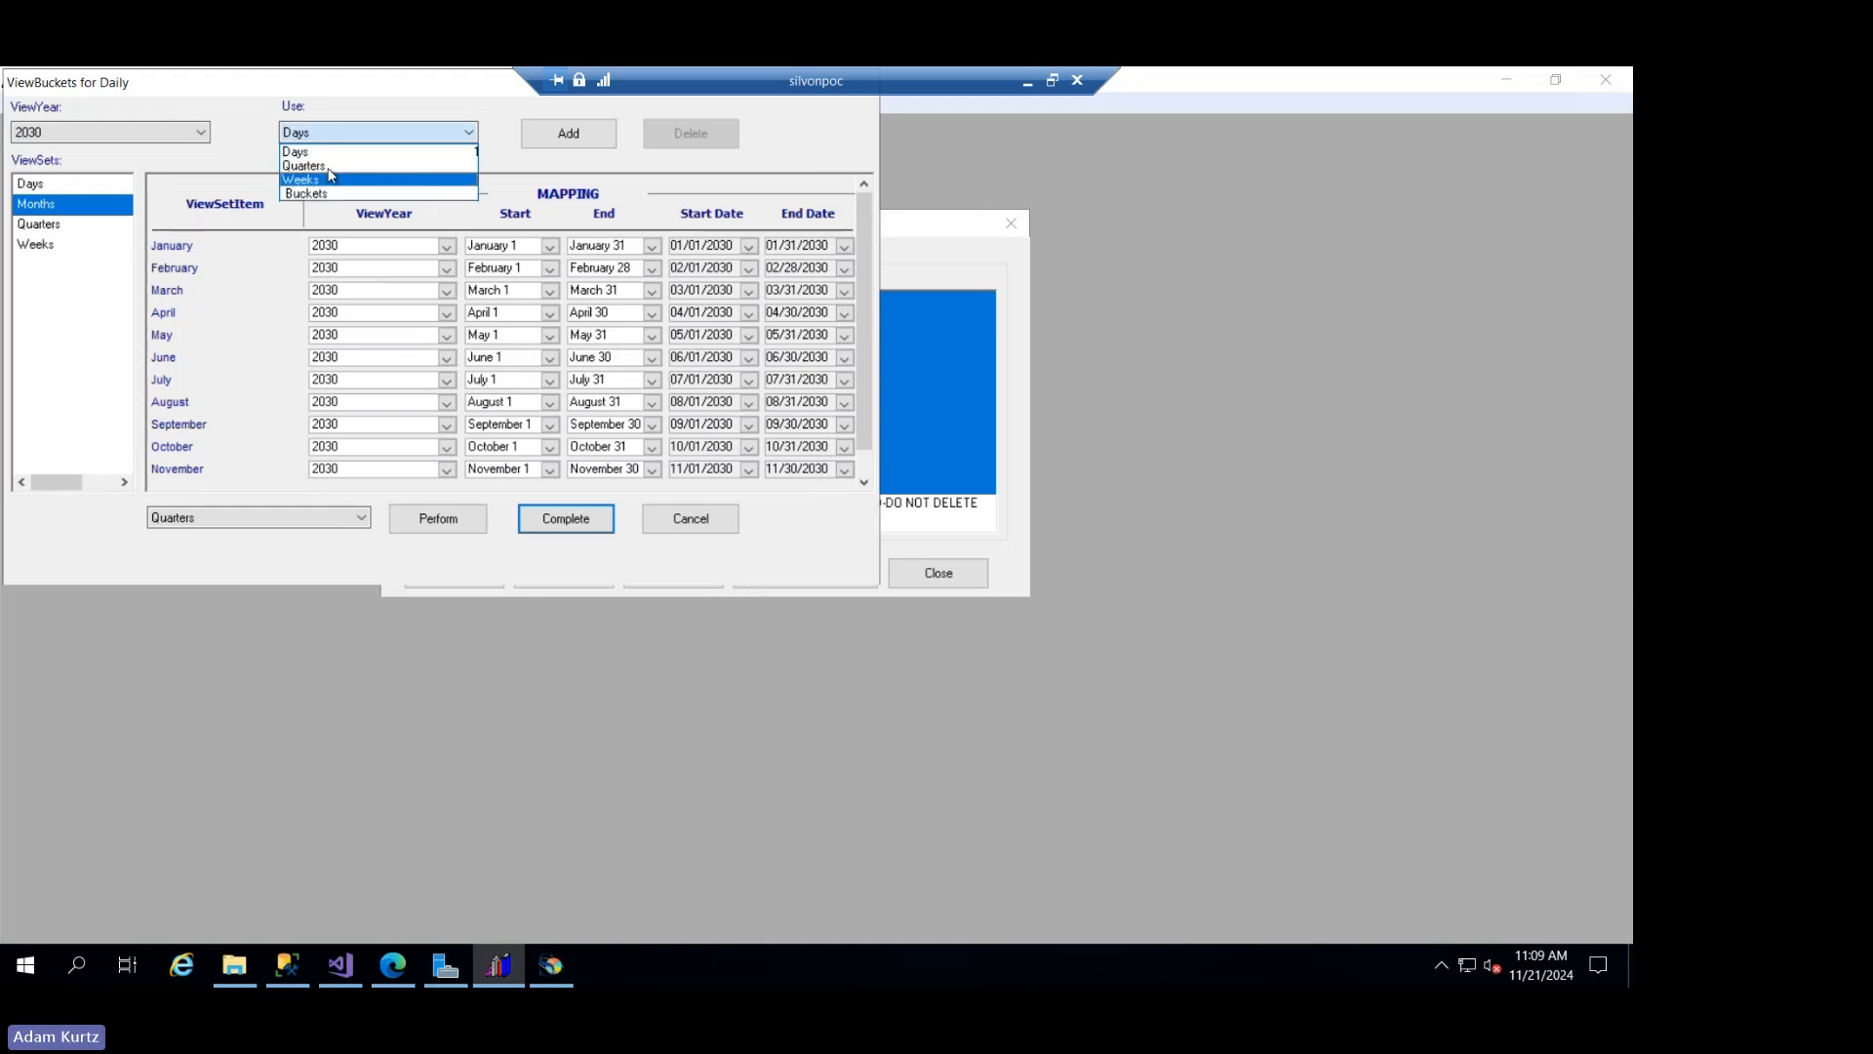
pyautogui.click(332, 134)
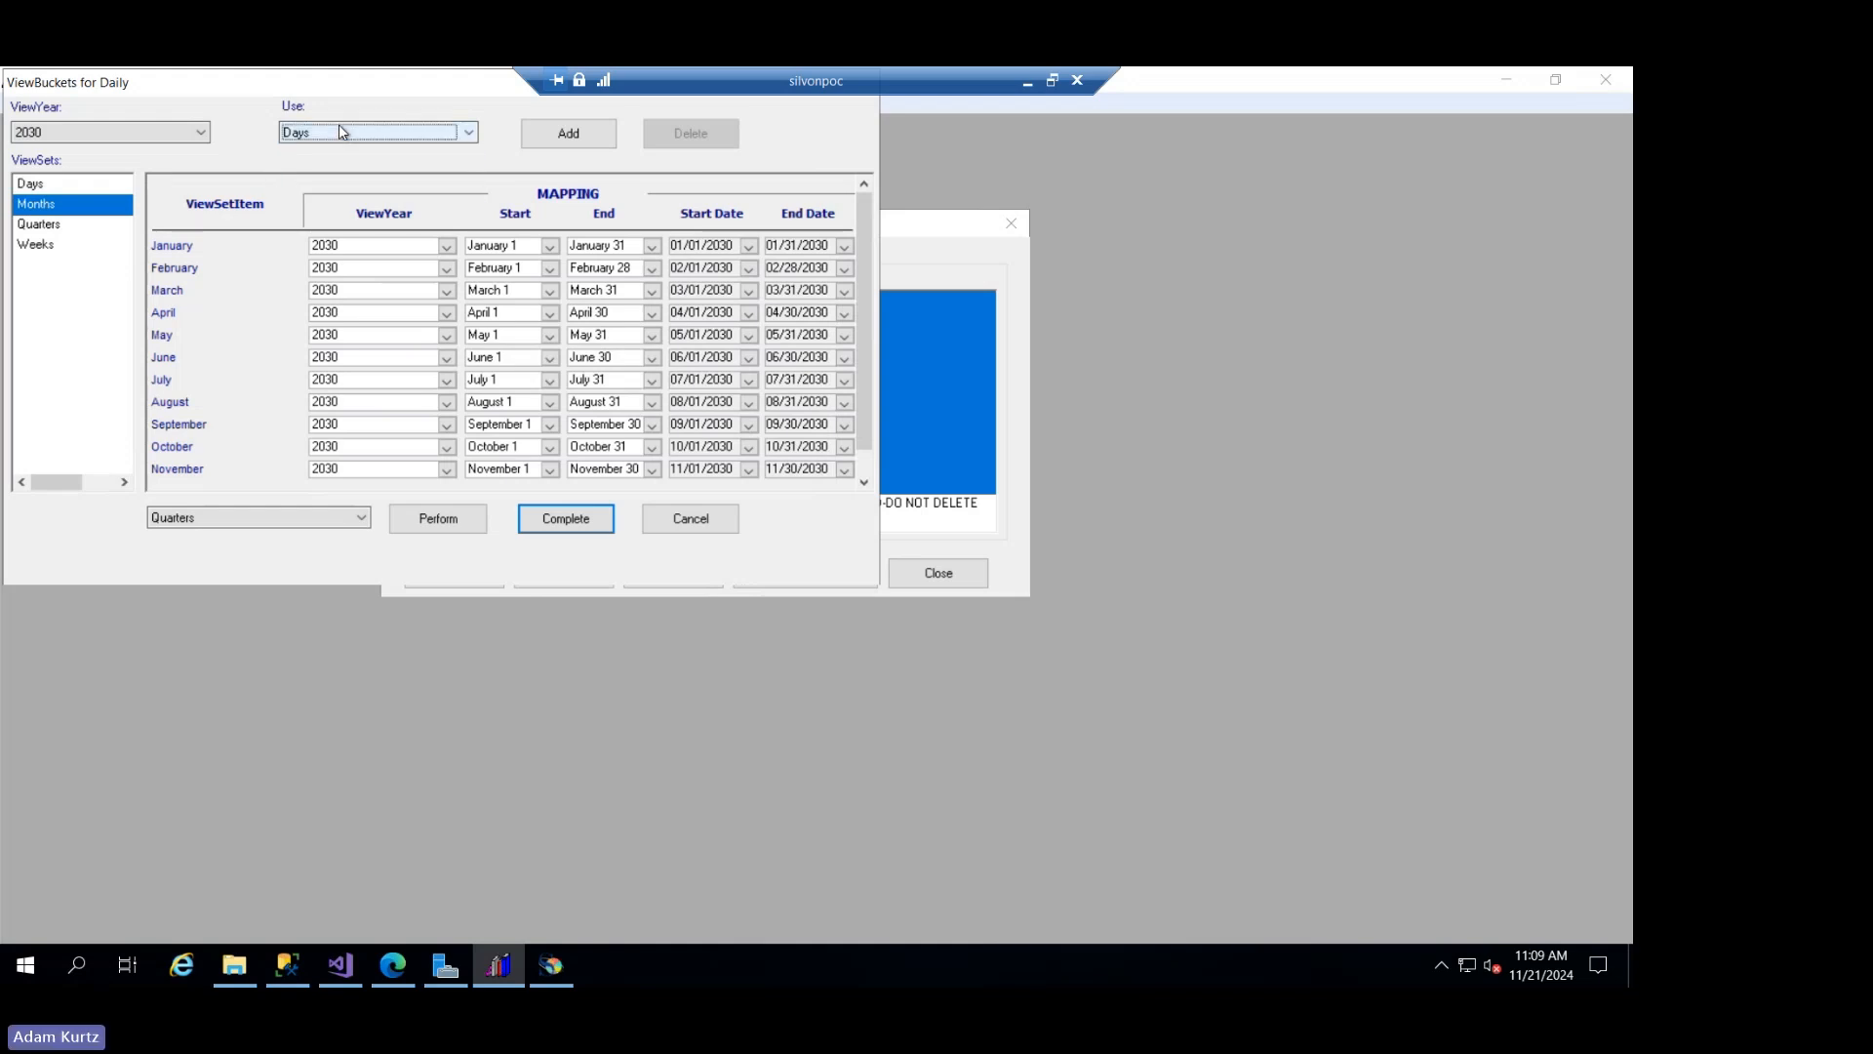
# - Review the 2030 mappings of the Days, Months, Quarters and Weeks view sets one after another
pyautogui.click(92, 184)
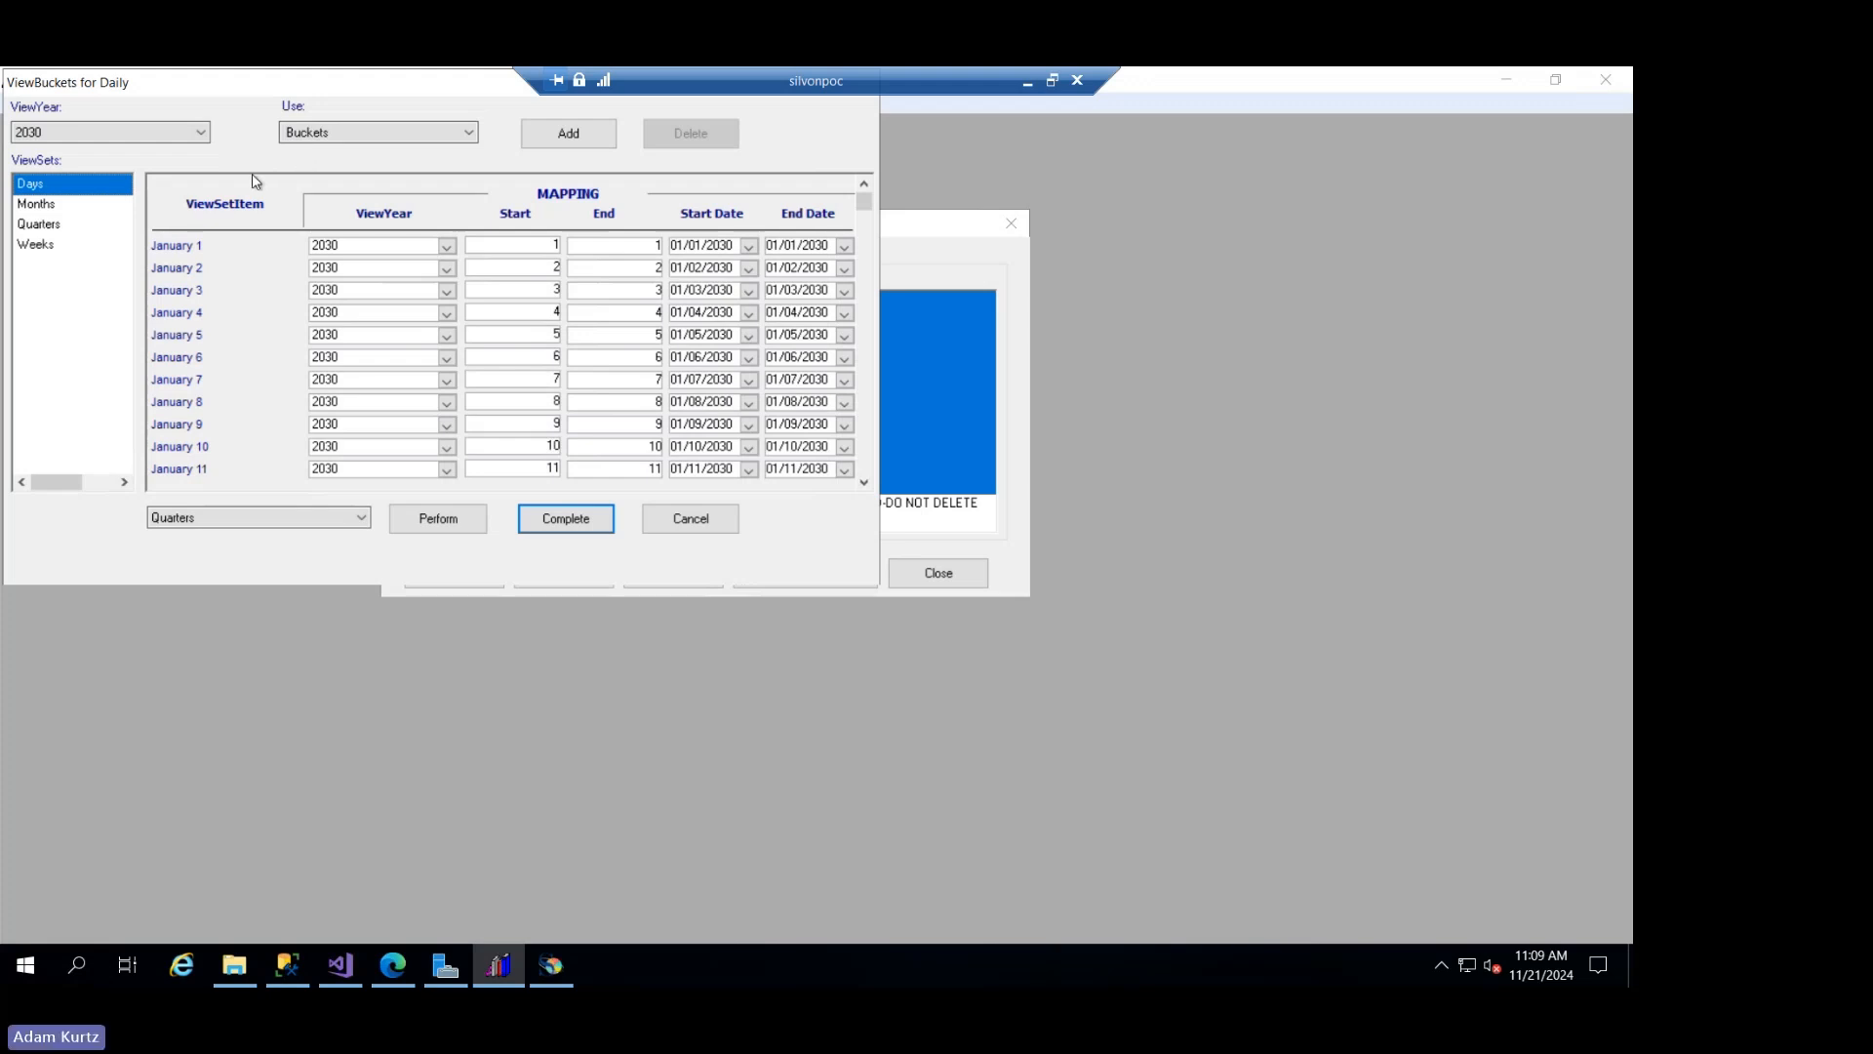
pyautogui.click(94, 205)
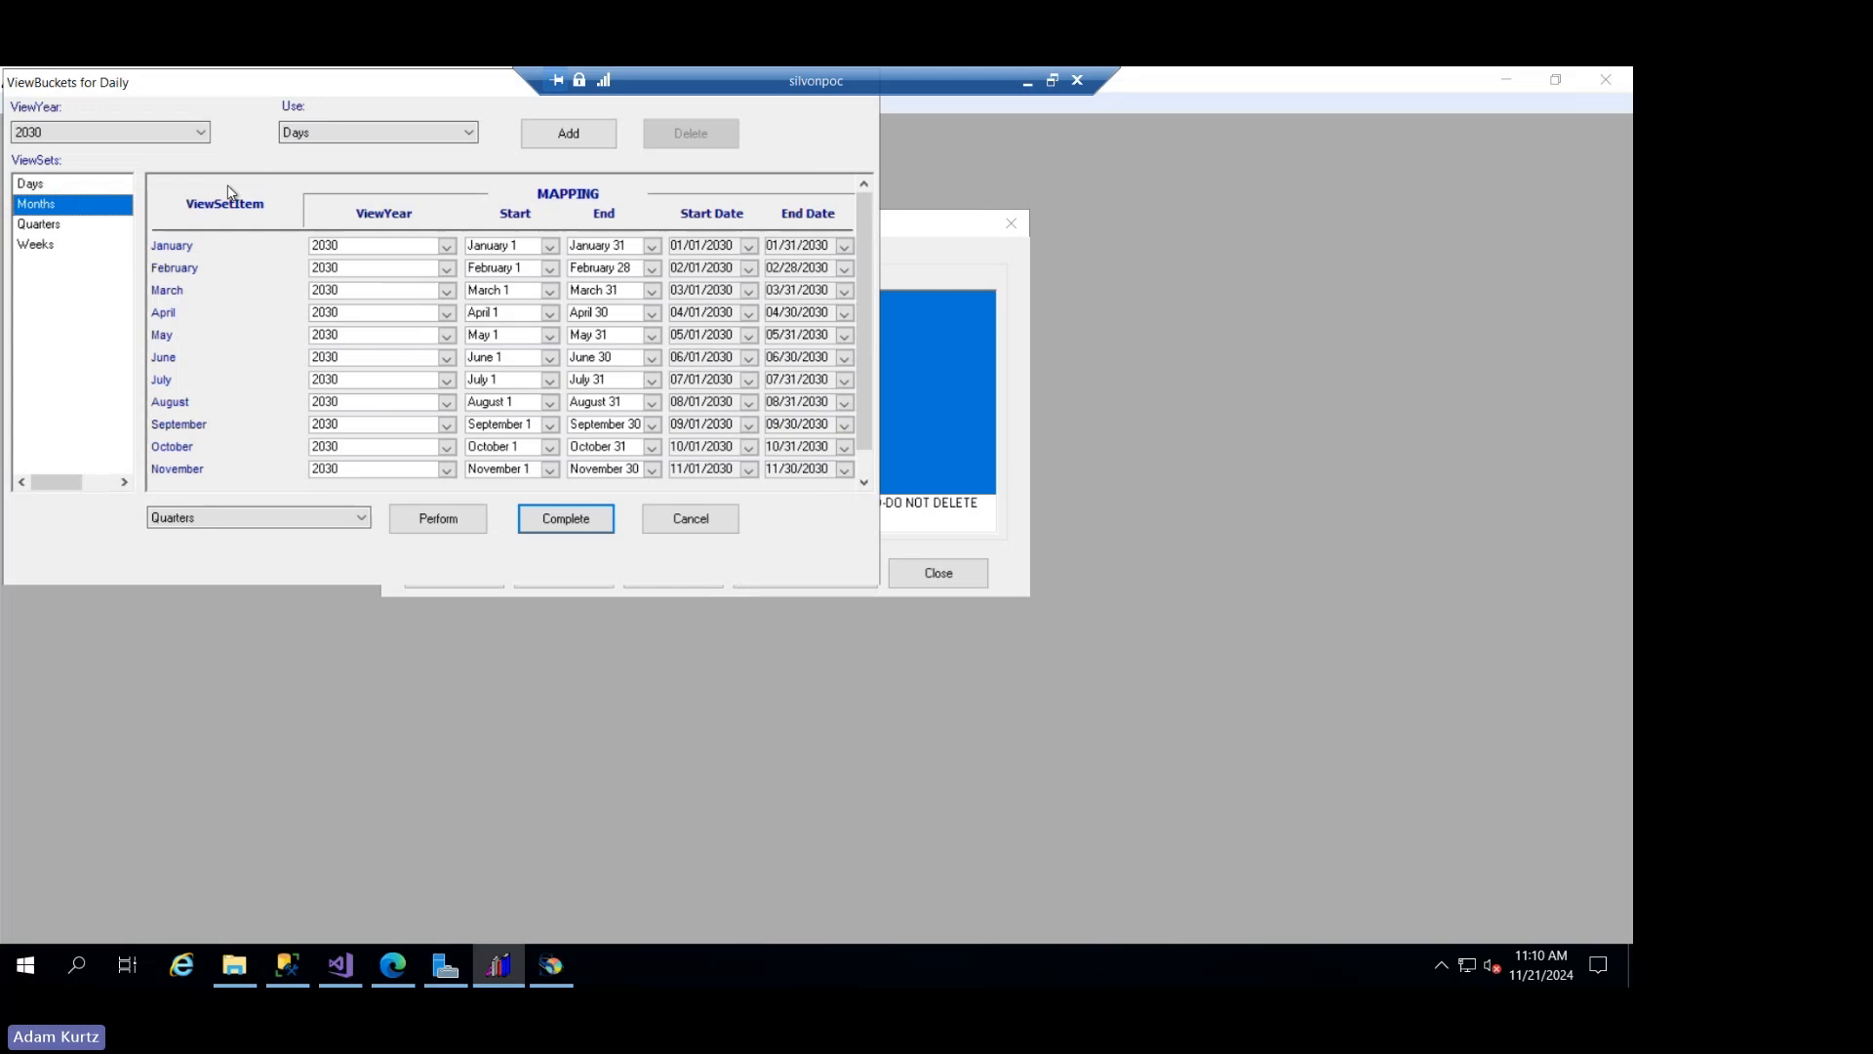
pyautogui.click(103, 230)
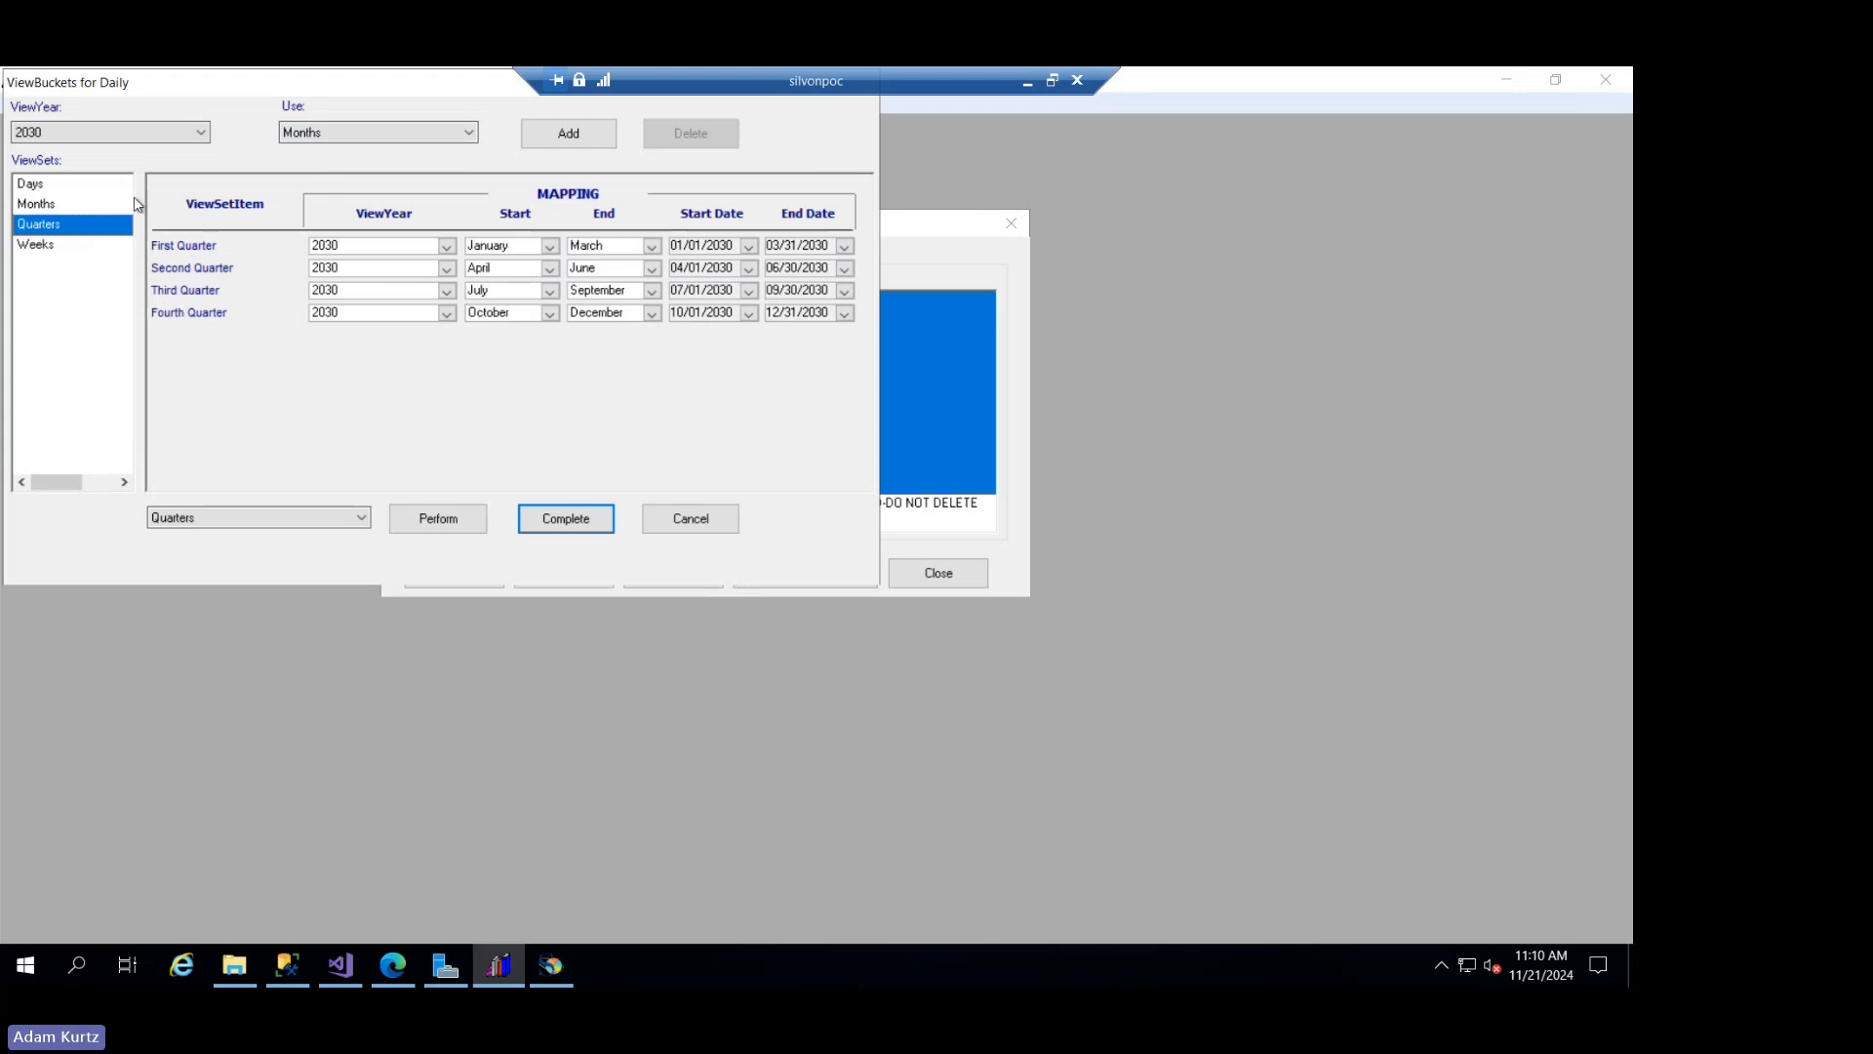
pyautogui.click(99, 247)
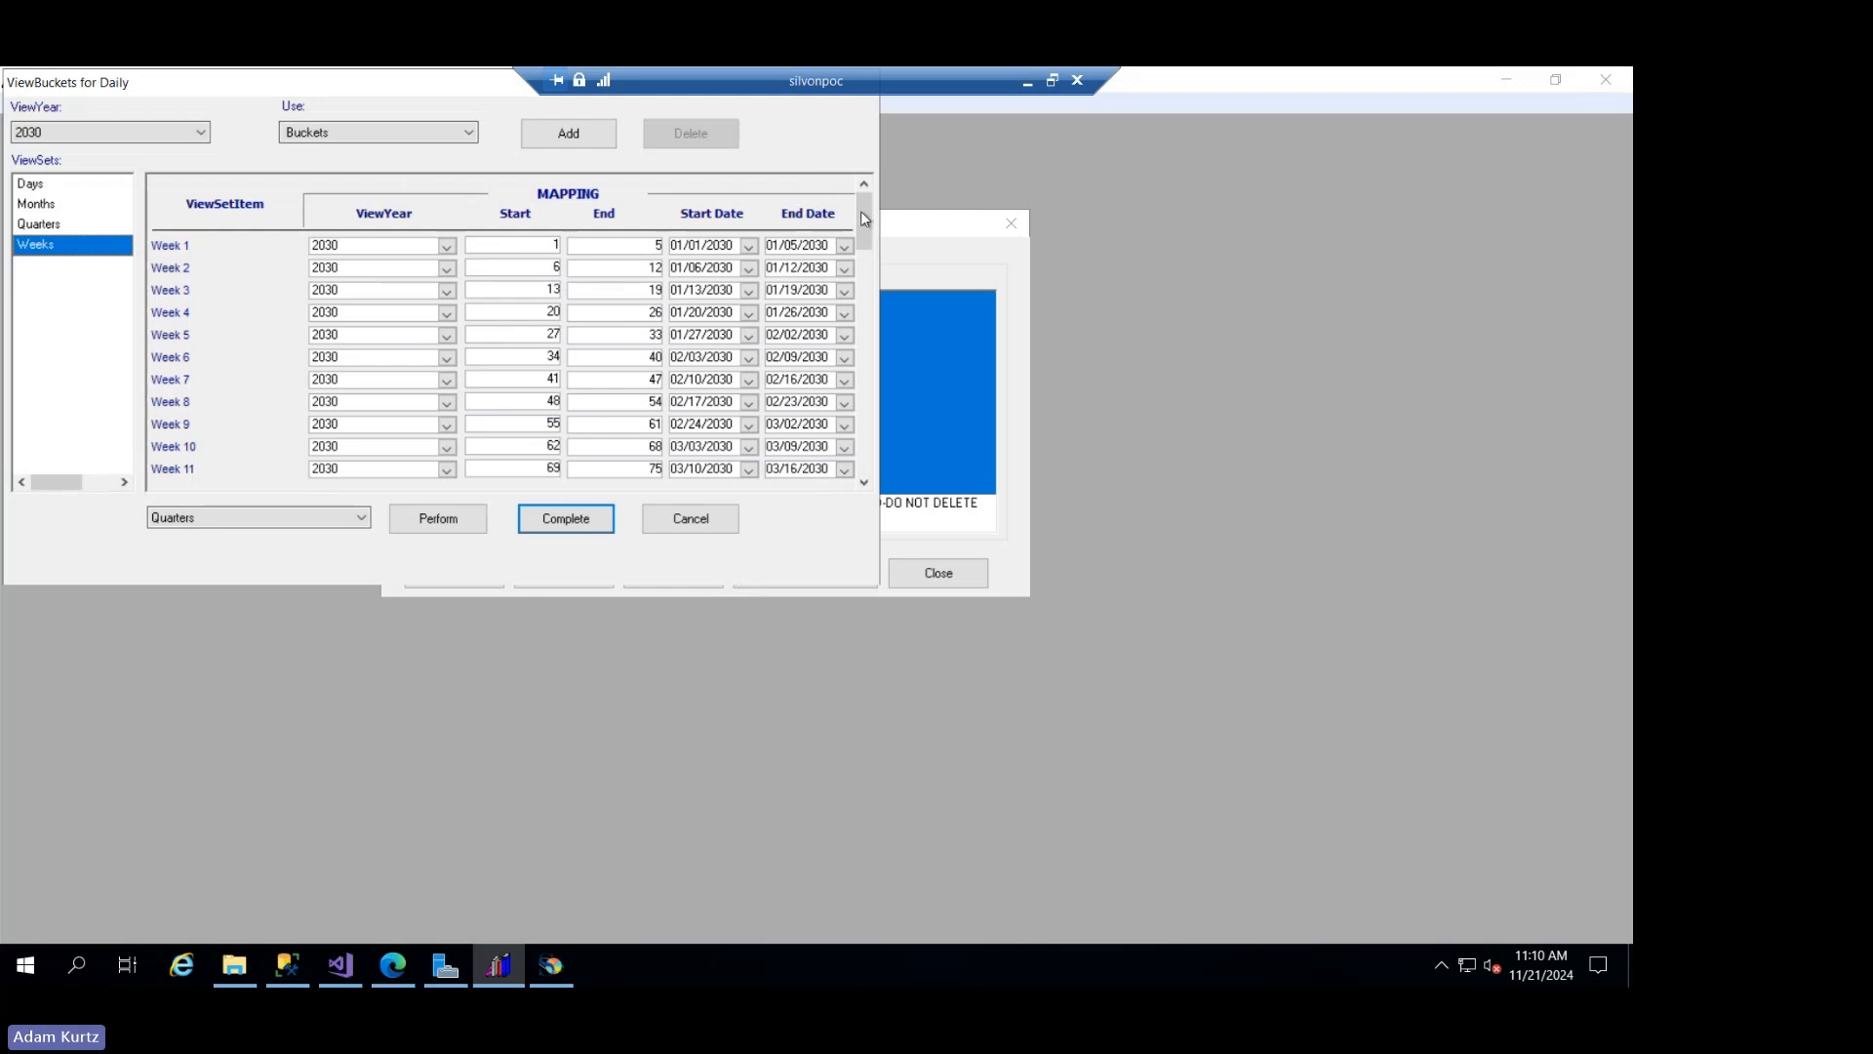
# - Browse the calendar of Week 1's start date to January 2030 to examine how the weekdays fall, and close it
pyautogui.click(699, 244)
pyautogui.click(748, 245)
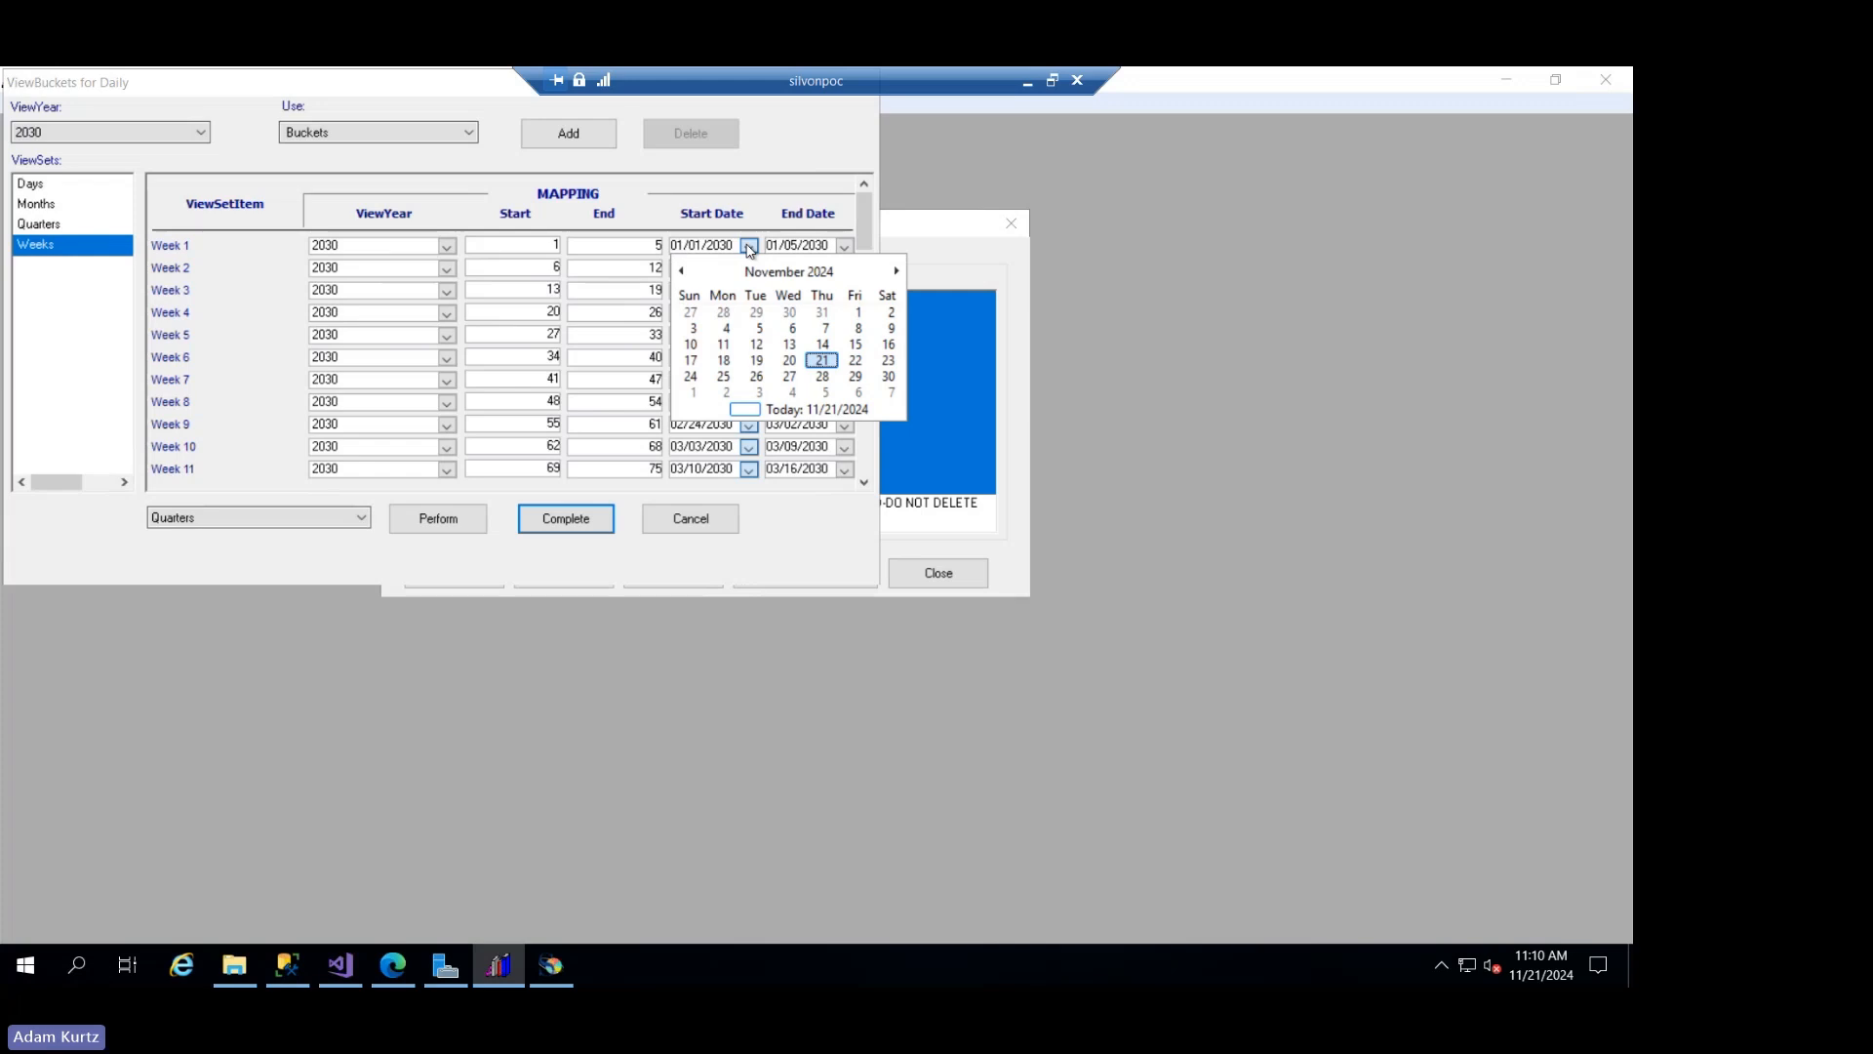
pyautogui.click(768, 272)
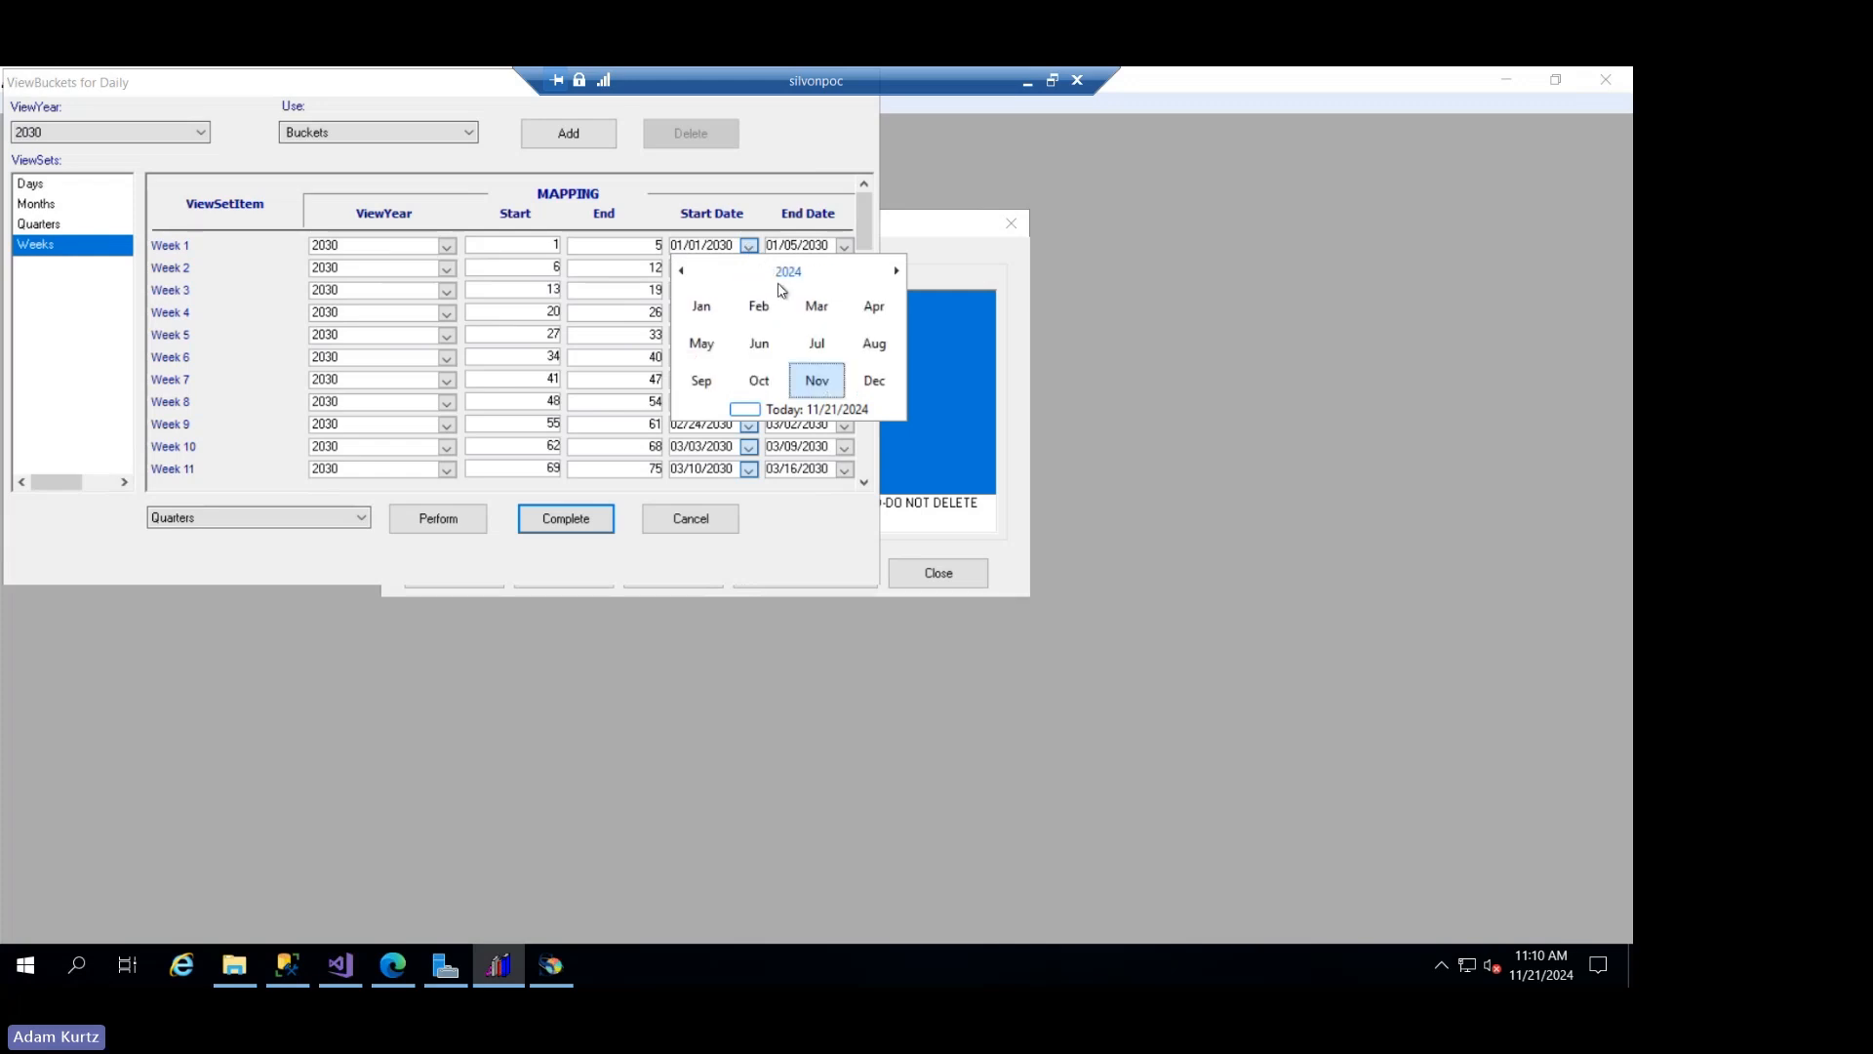
pyautogui.click(786, 272)
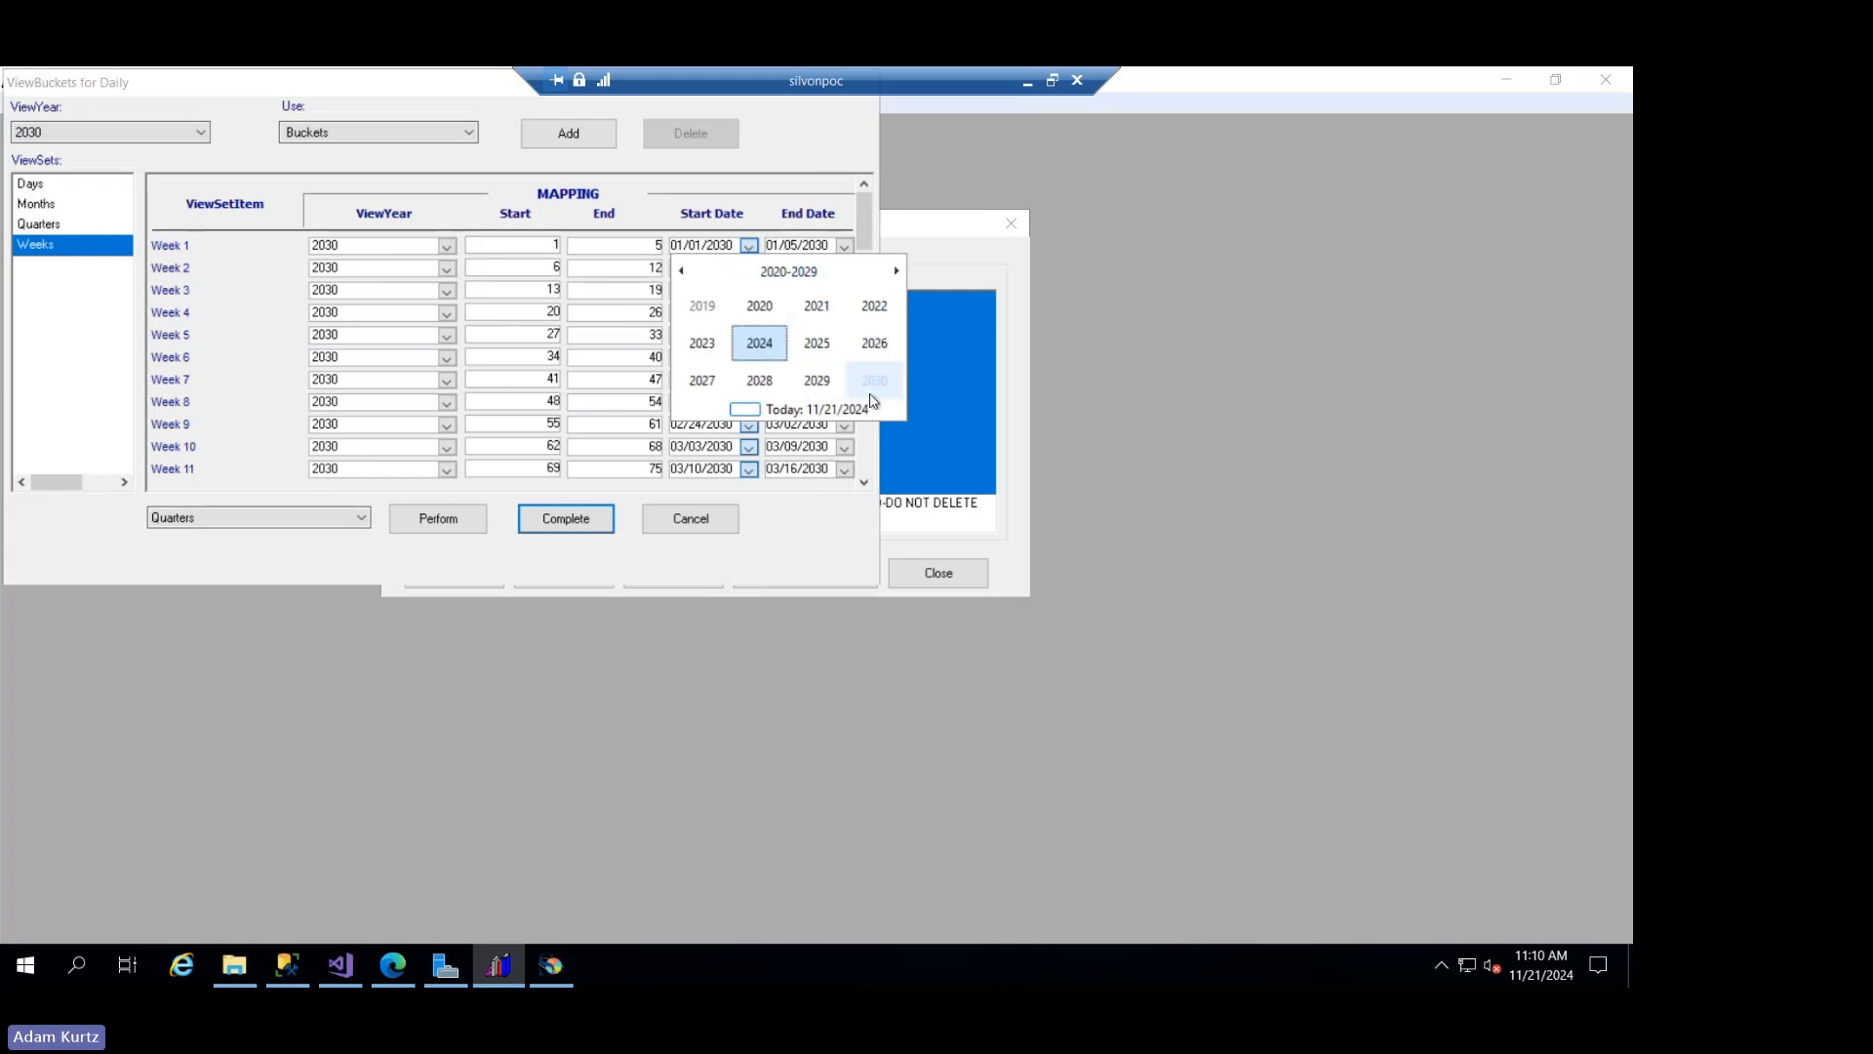
pyautogui.click(872, 391)
pyautogui.click(873, 380)
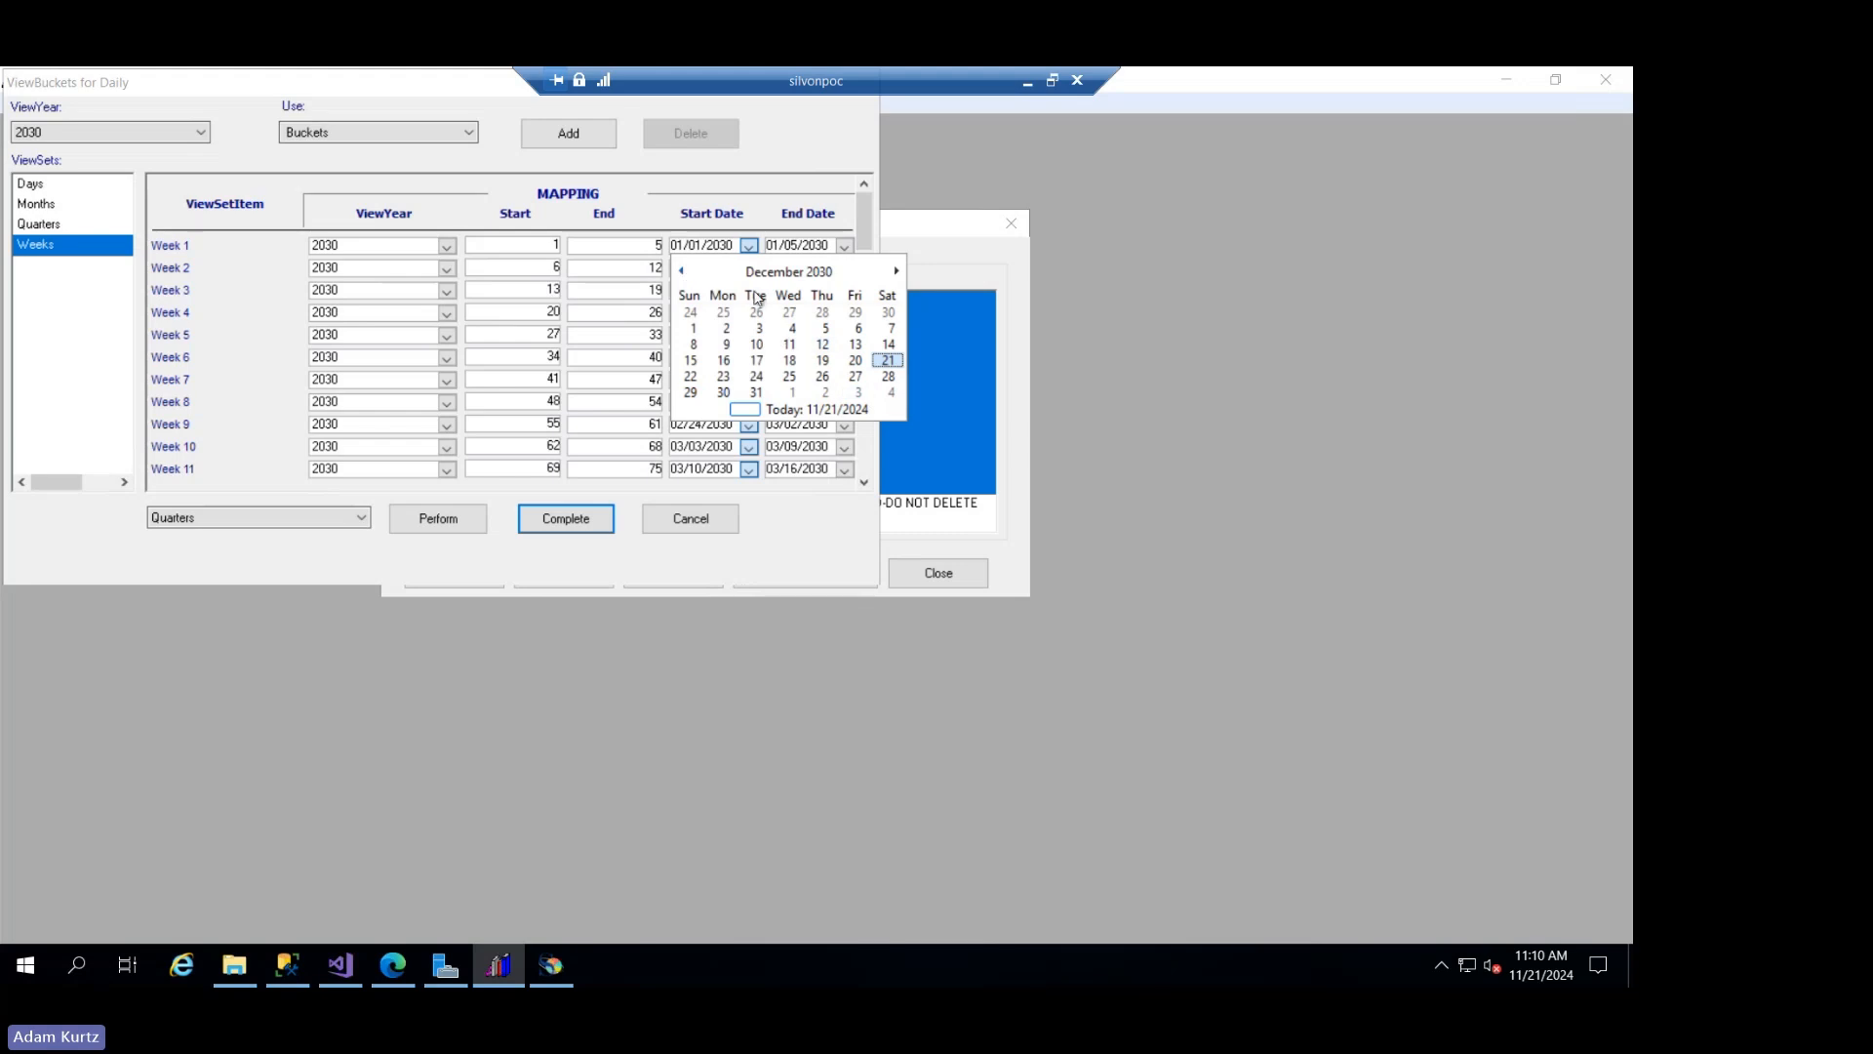
pyautogui.click(788, 272)
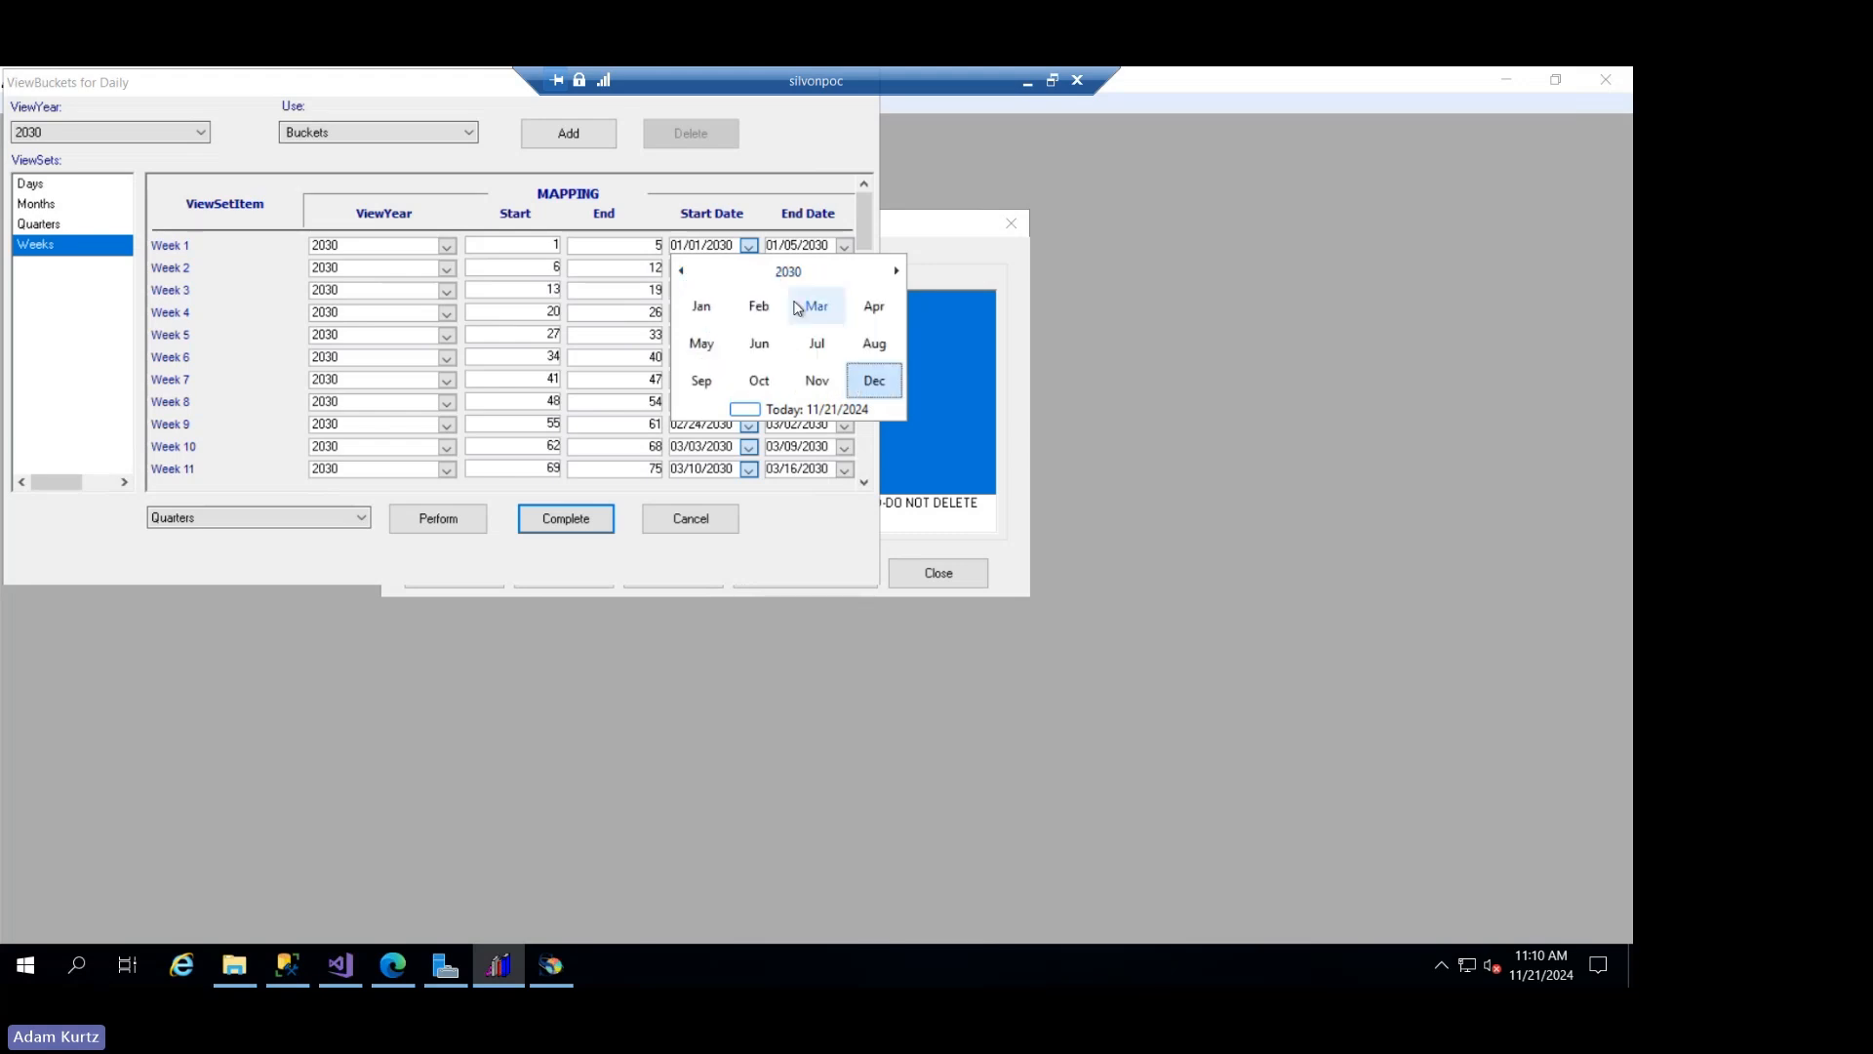
pyautogui.click(698, 305)
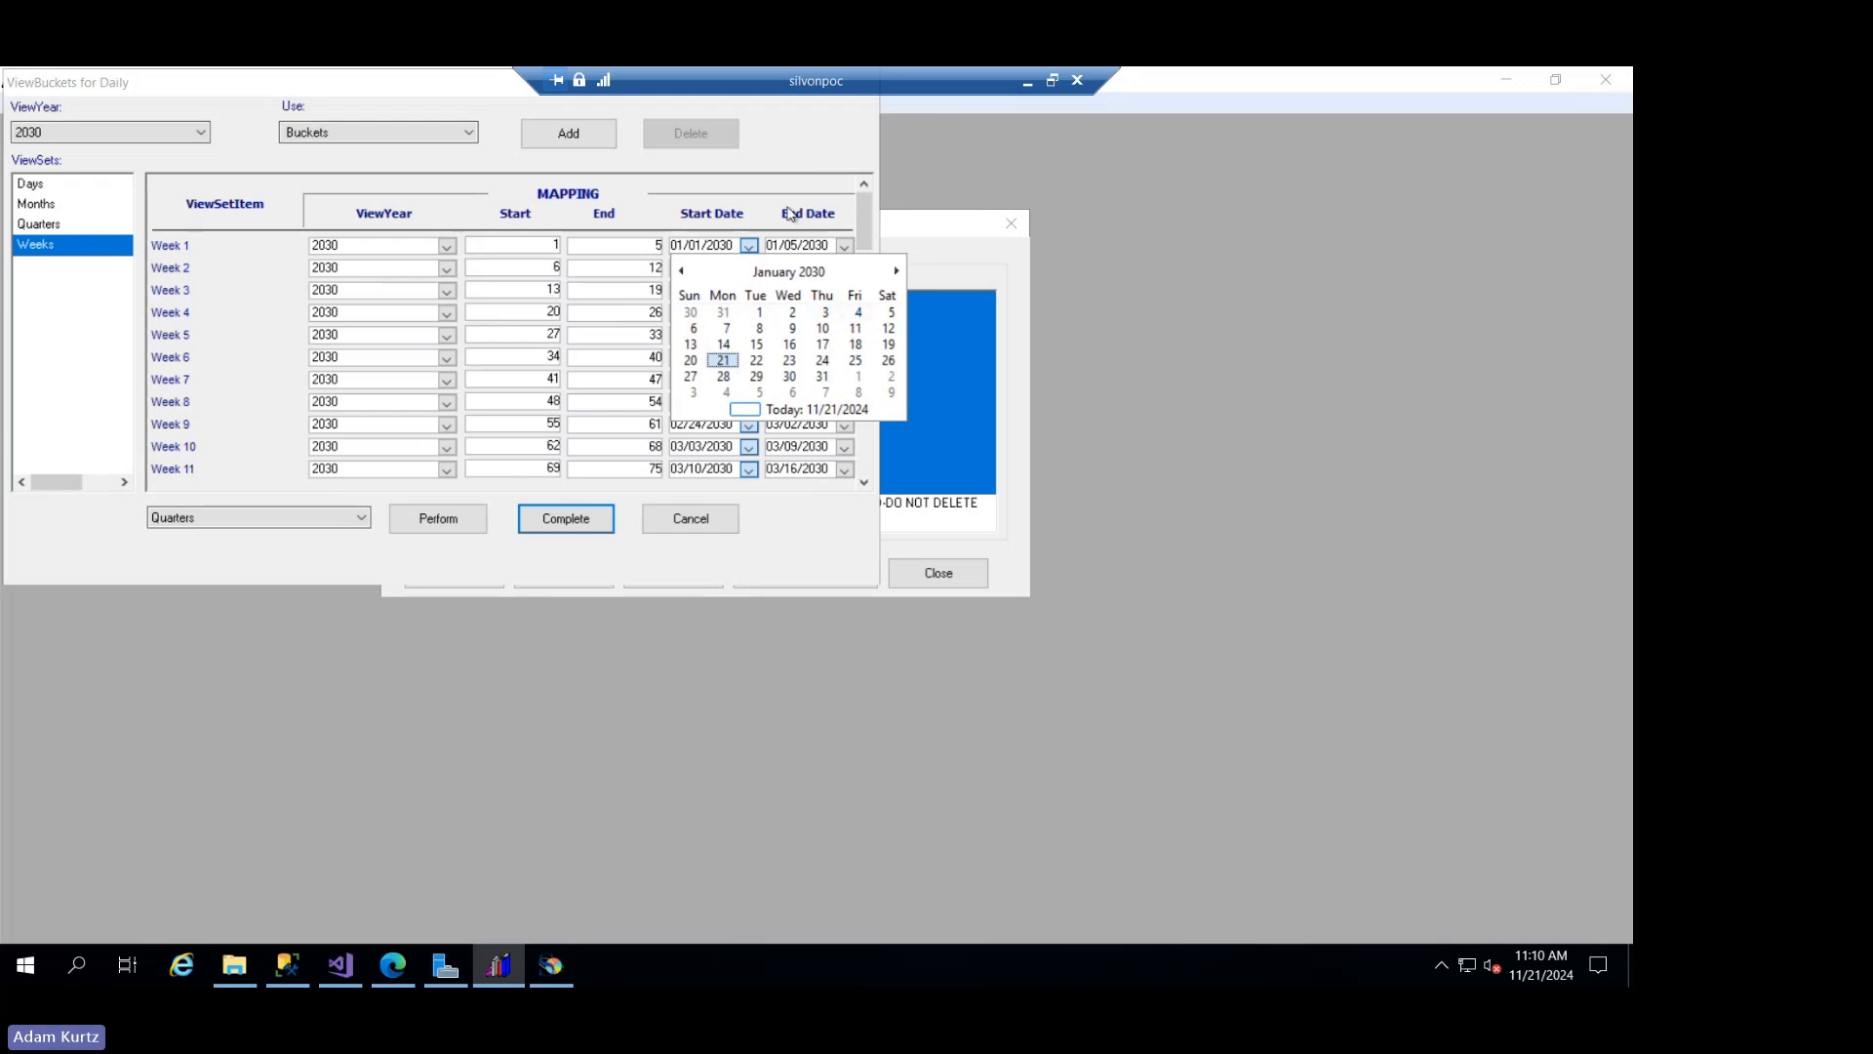
pyautogui.click(761, 164)
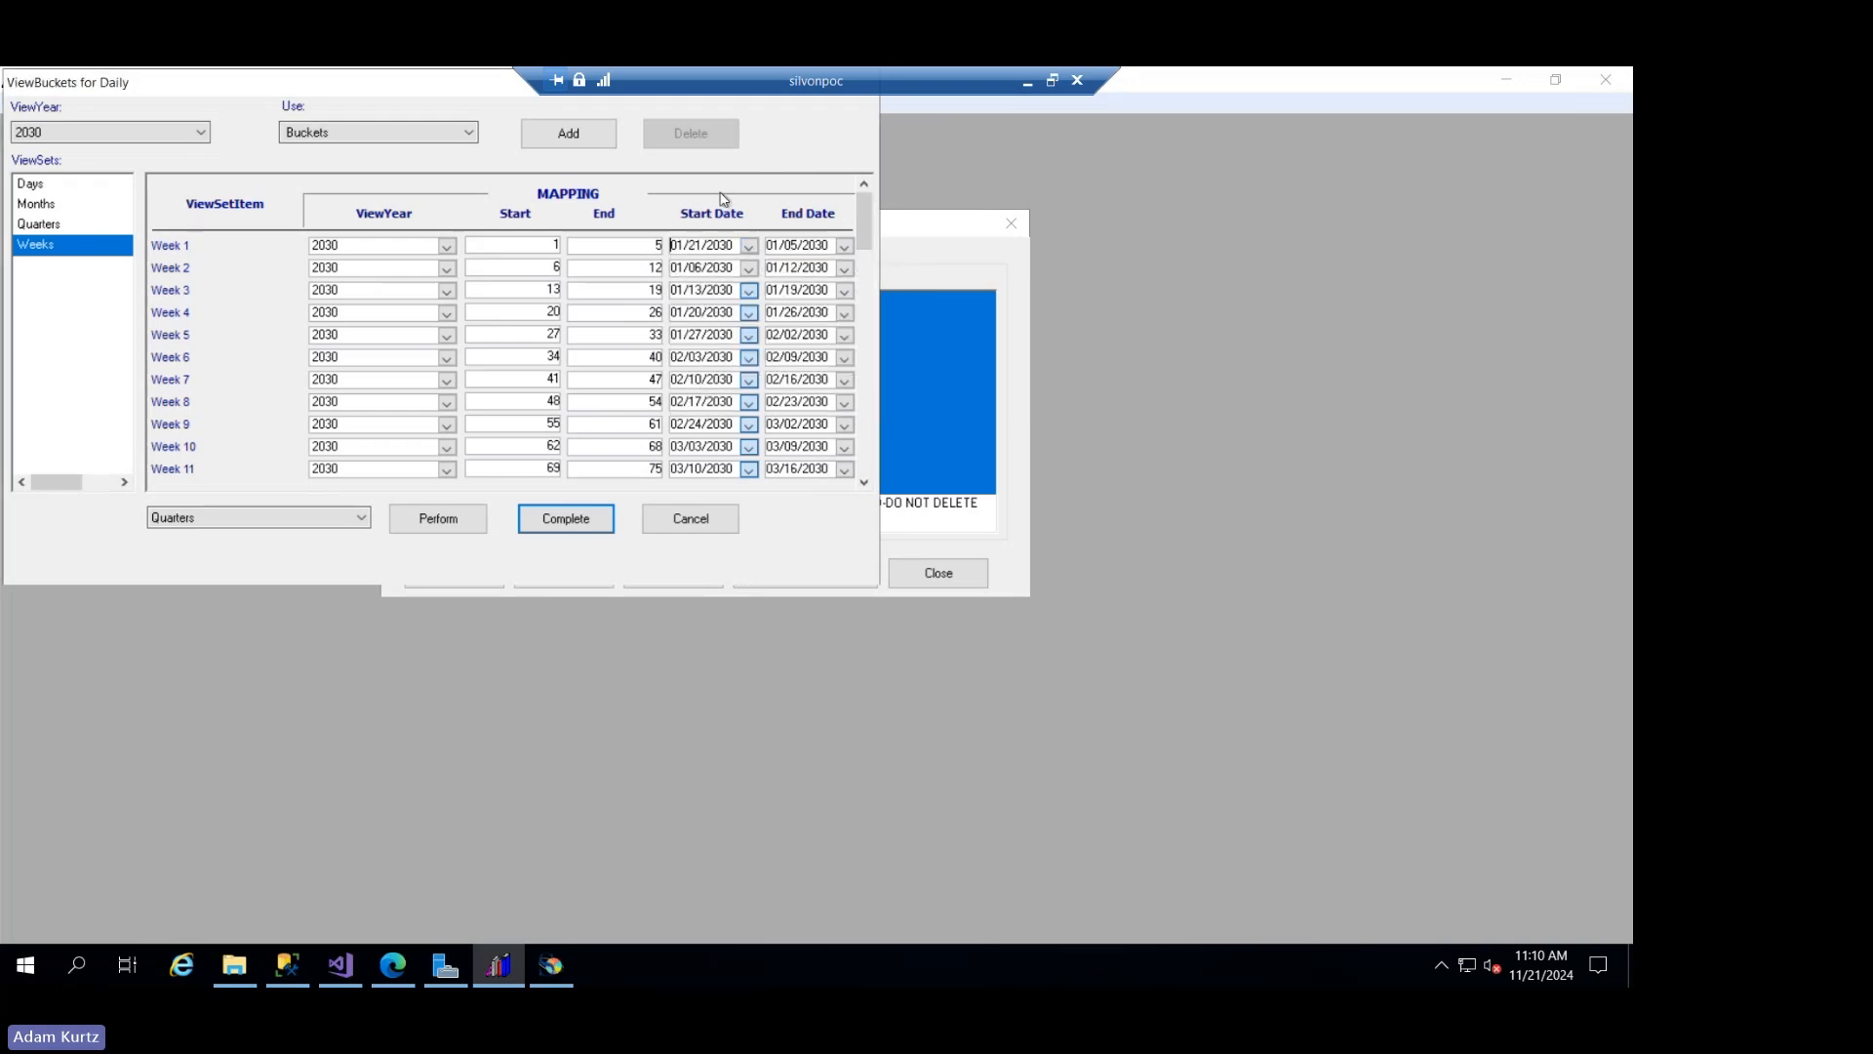
# - Set the start date of Week 1 to 01/01/2030
pyautogui.click(748, 246)
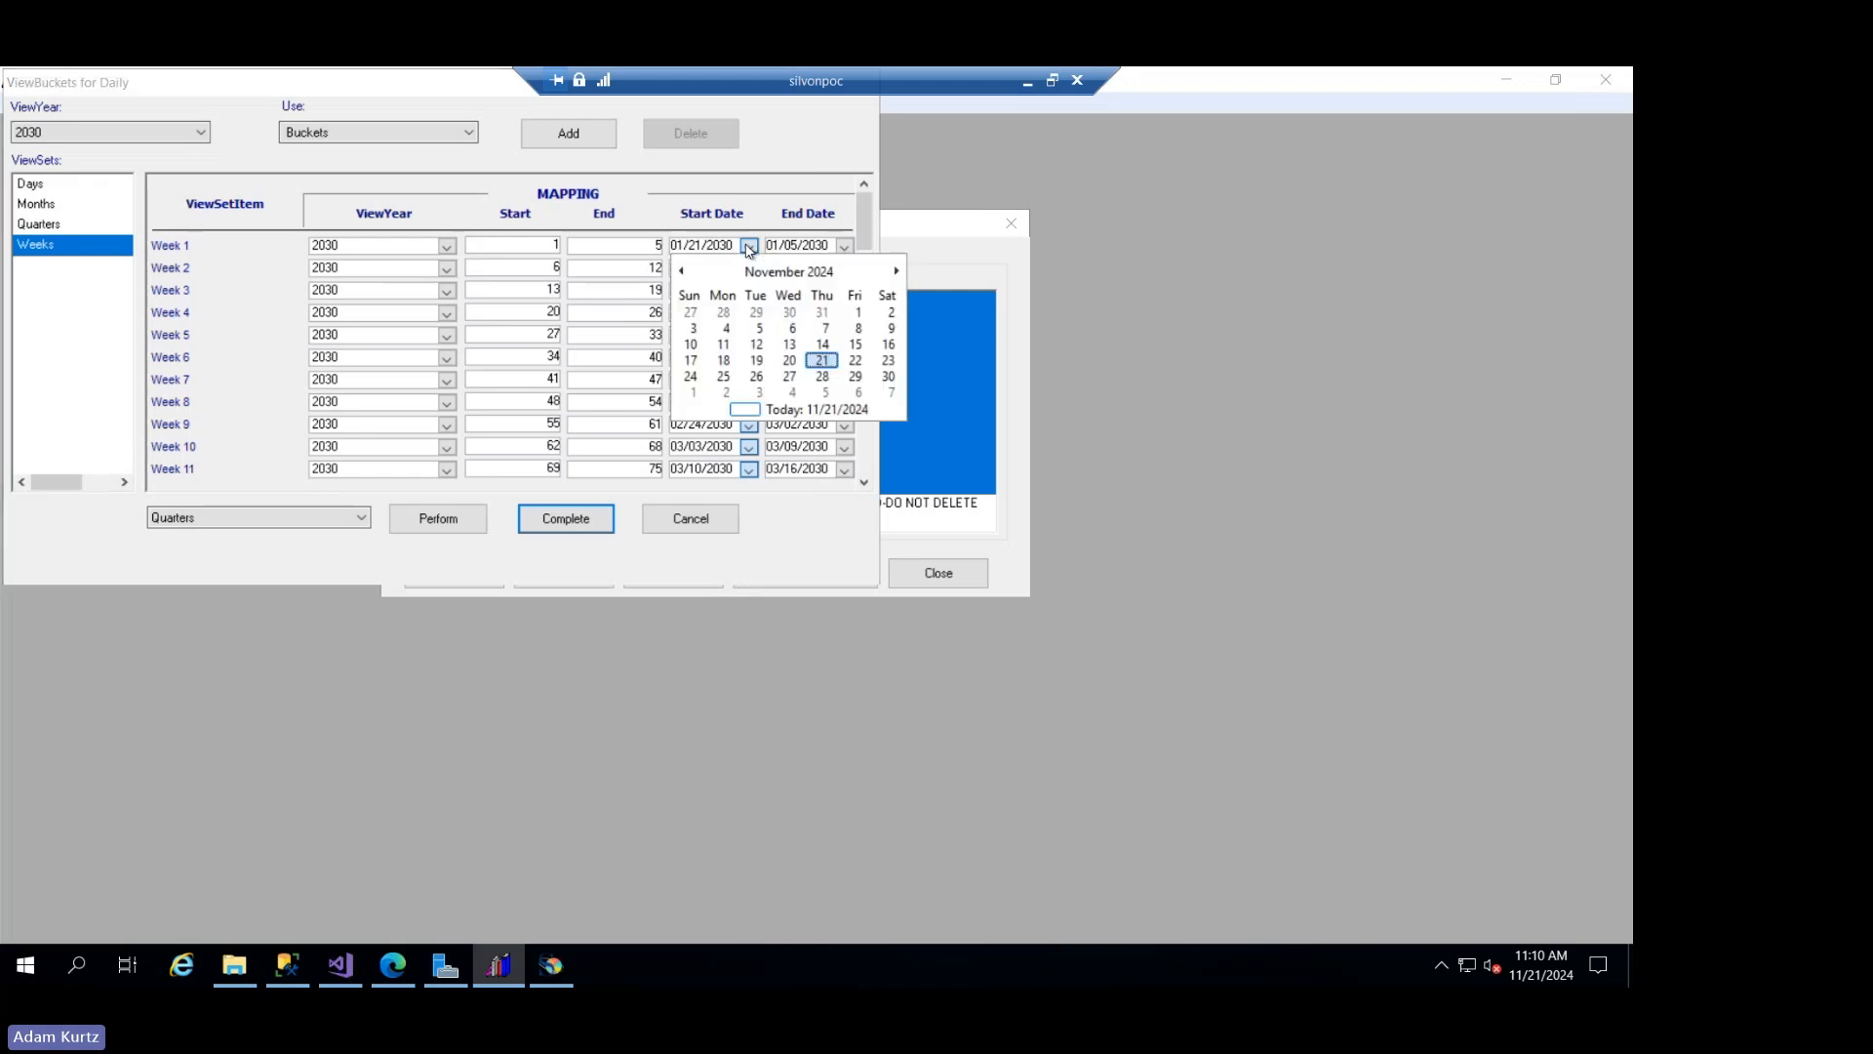
pyautogui.click(814, 274)
pyautogui.click(773, 211)
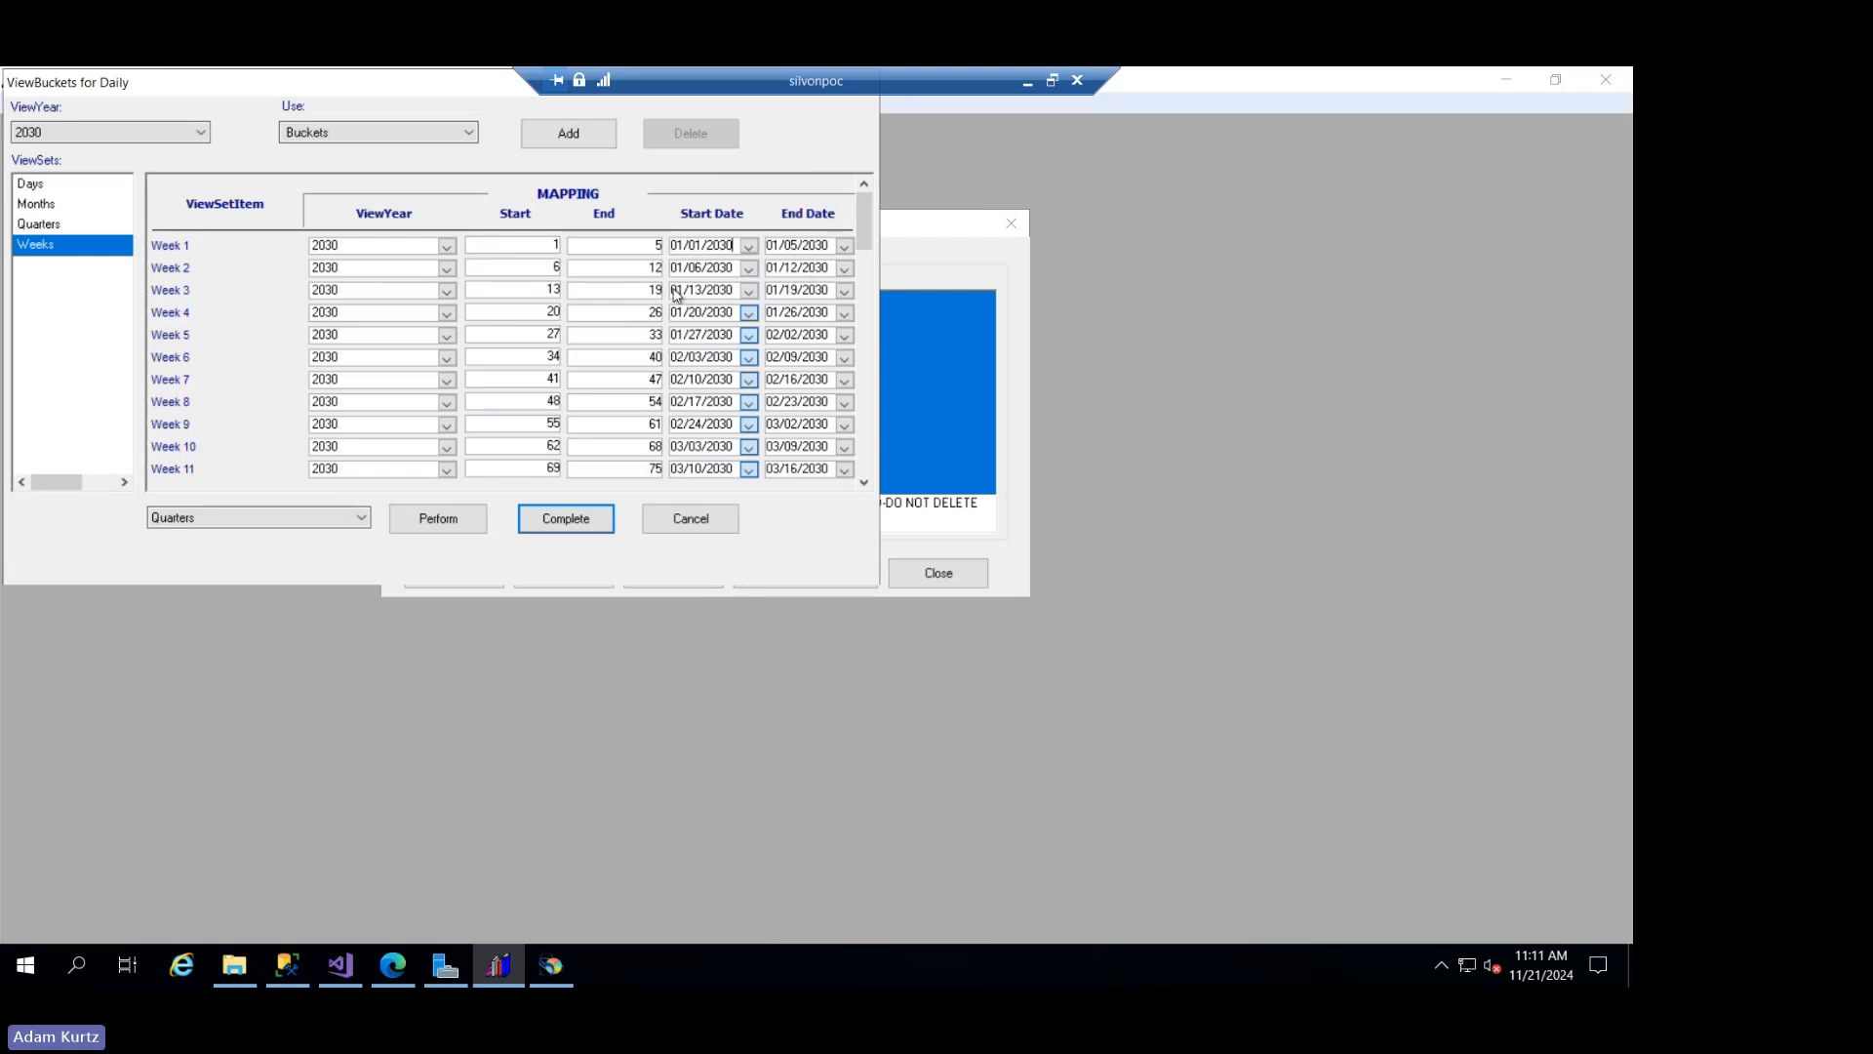
# - Check the last weeks of the 2030 Weeks mapping, and leave the view buckets and view groups without saving
pyautogui.moveTo(871, 219); pyautogui.dragTo(878, 464)
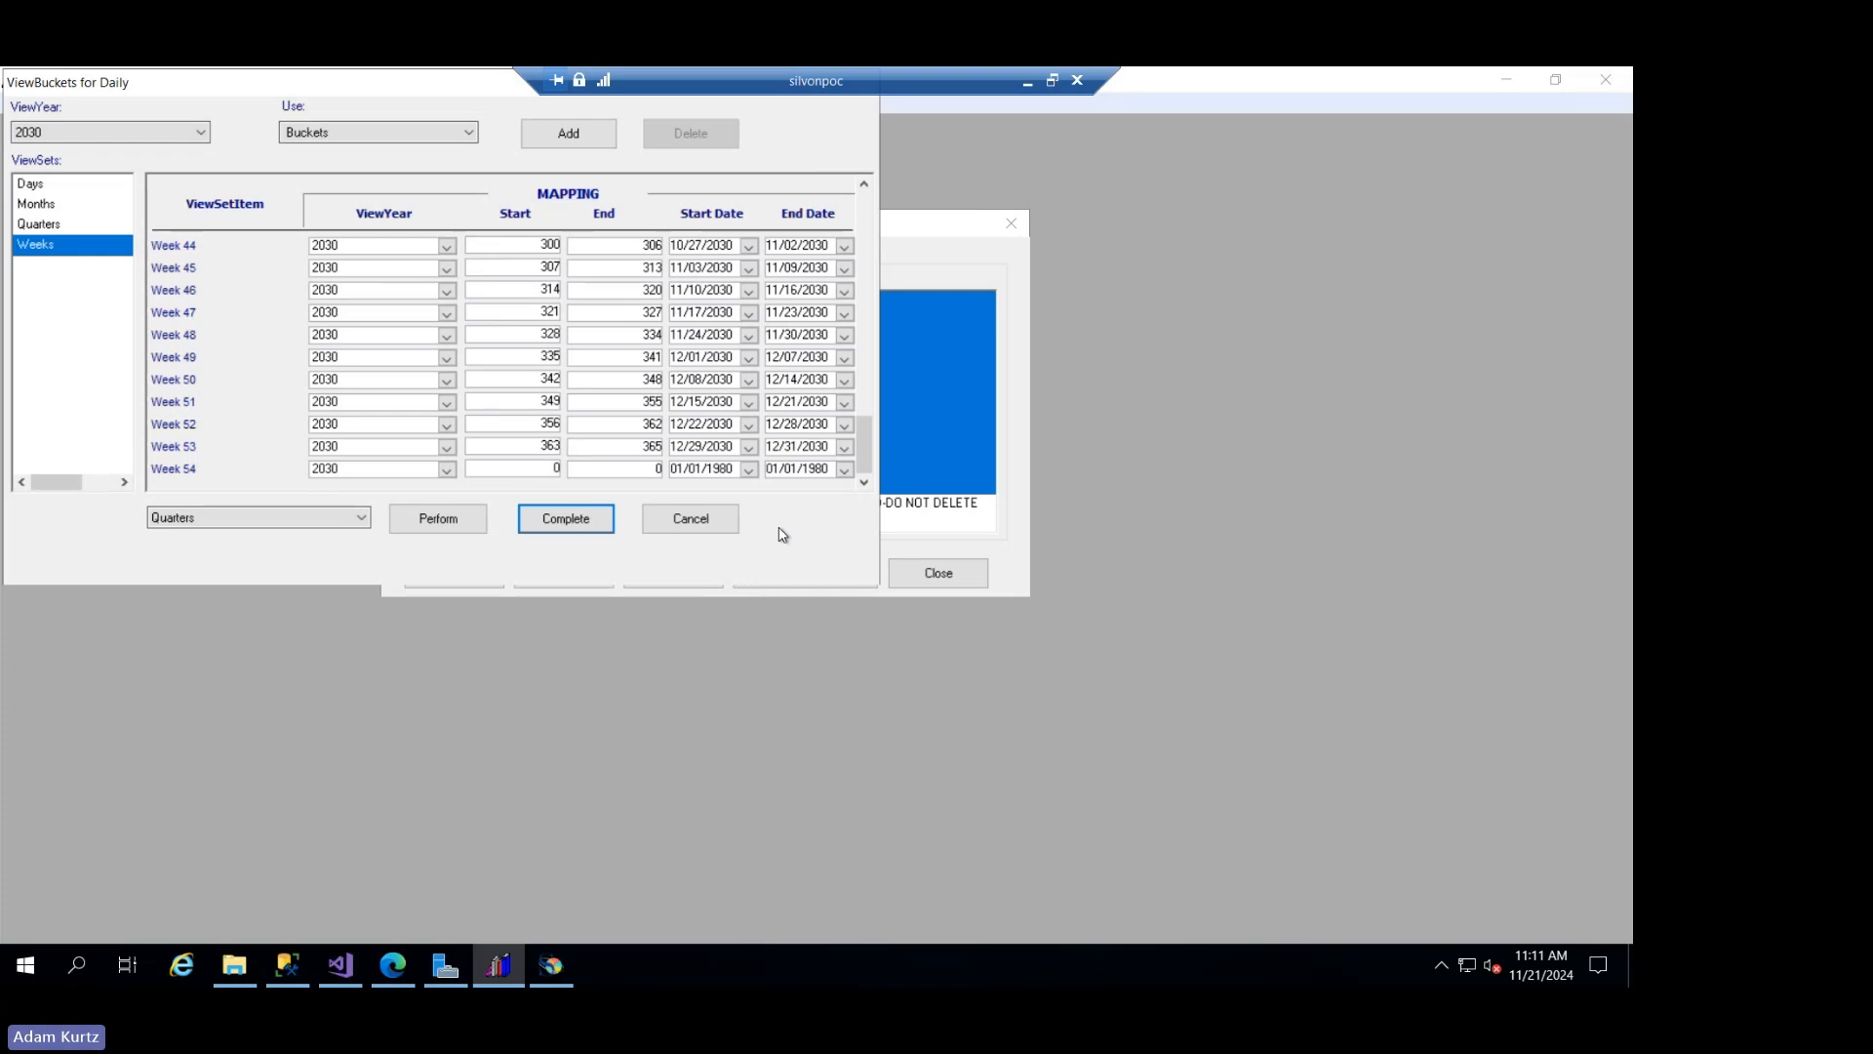
pyautogui.click(82, 186)
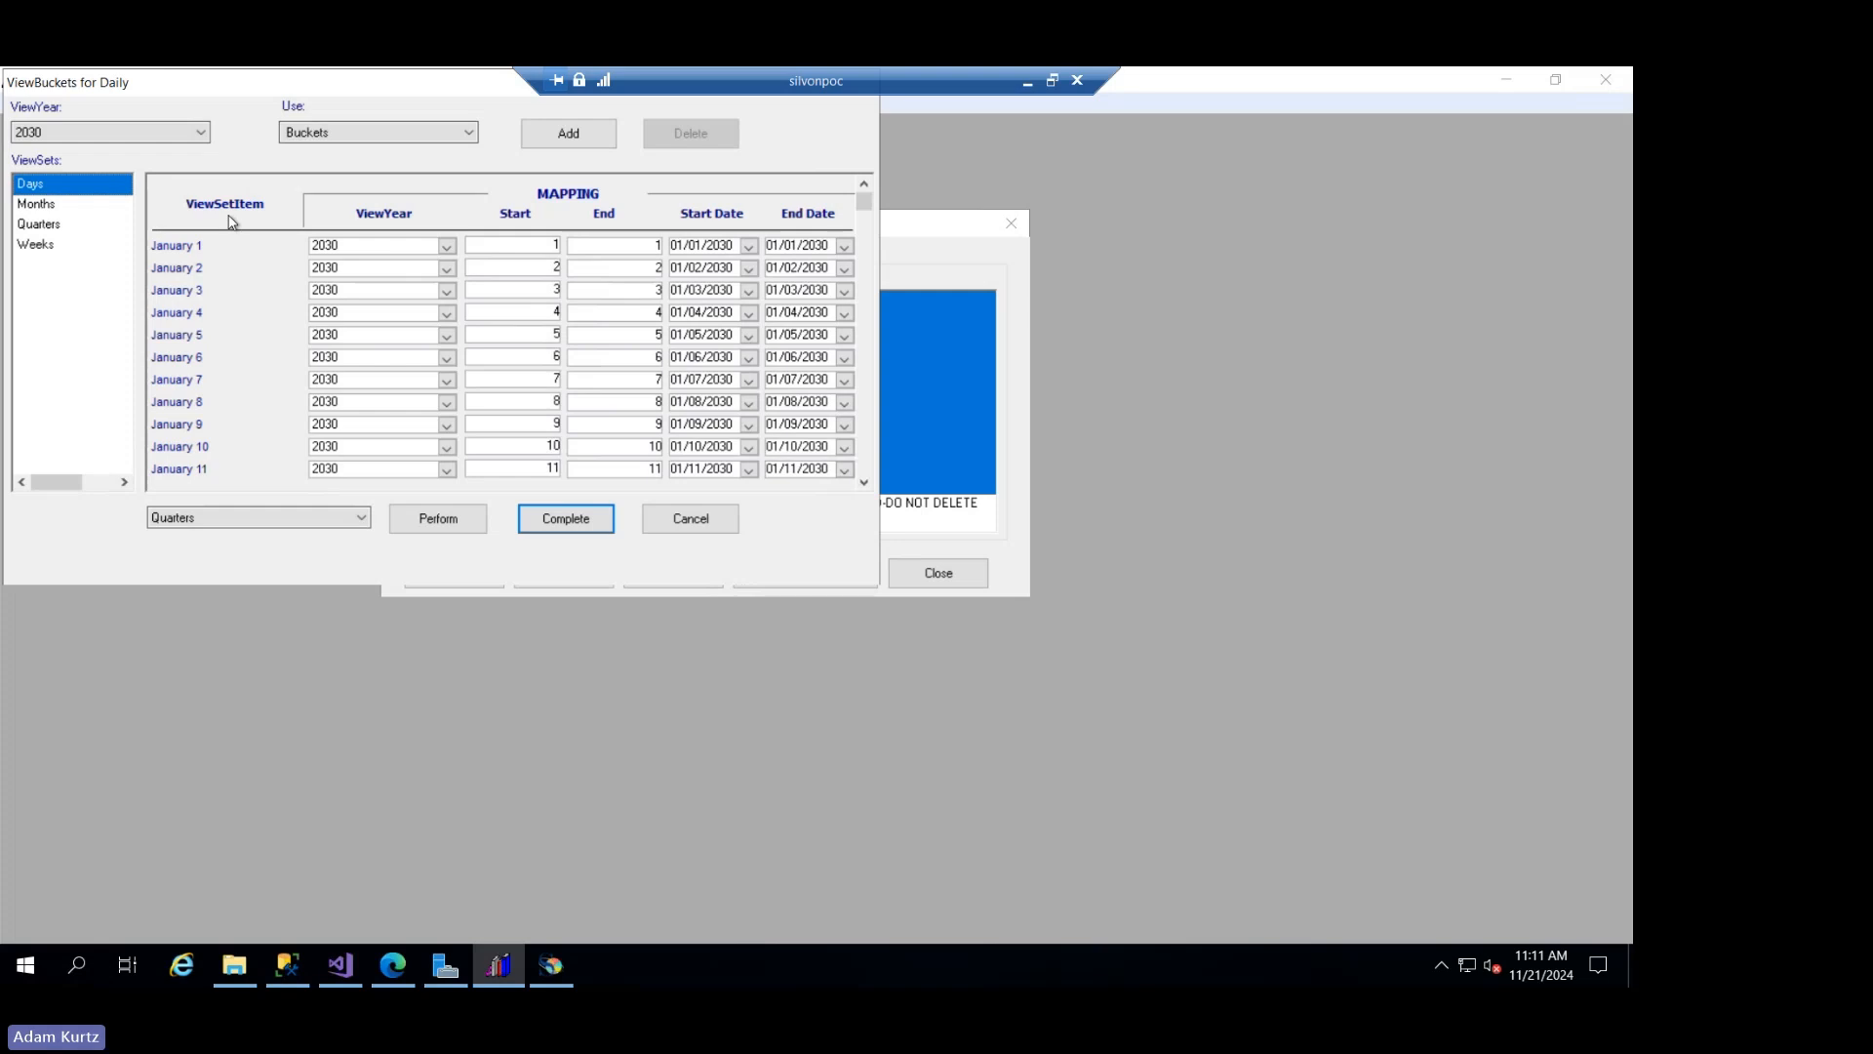
pyautogui.click(685, 524)
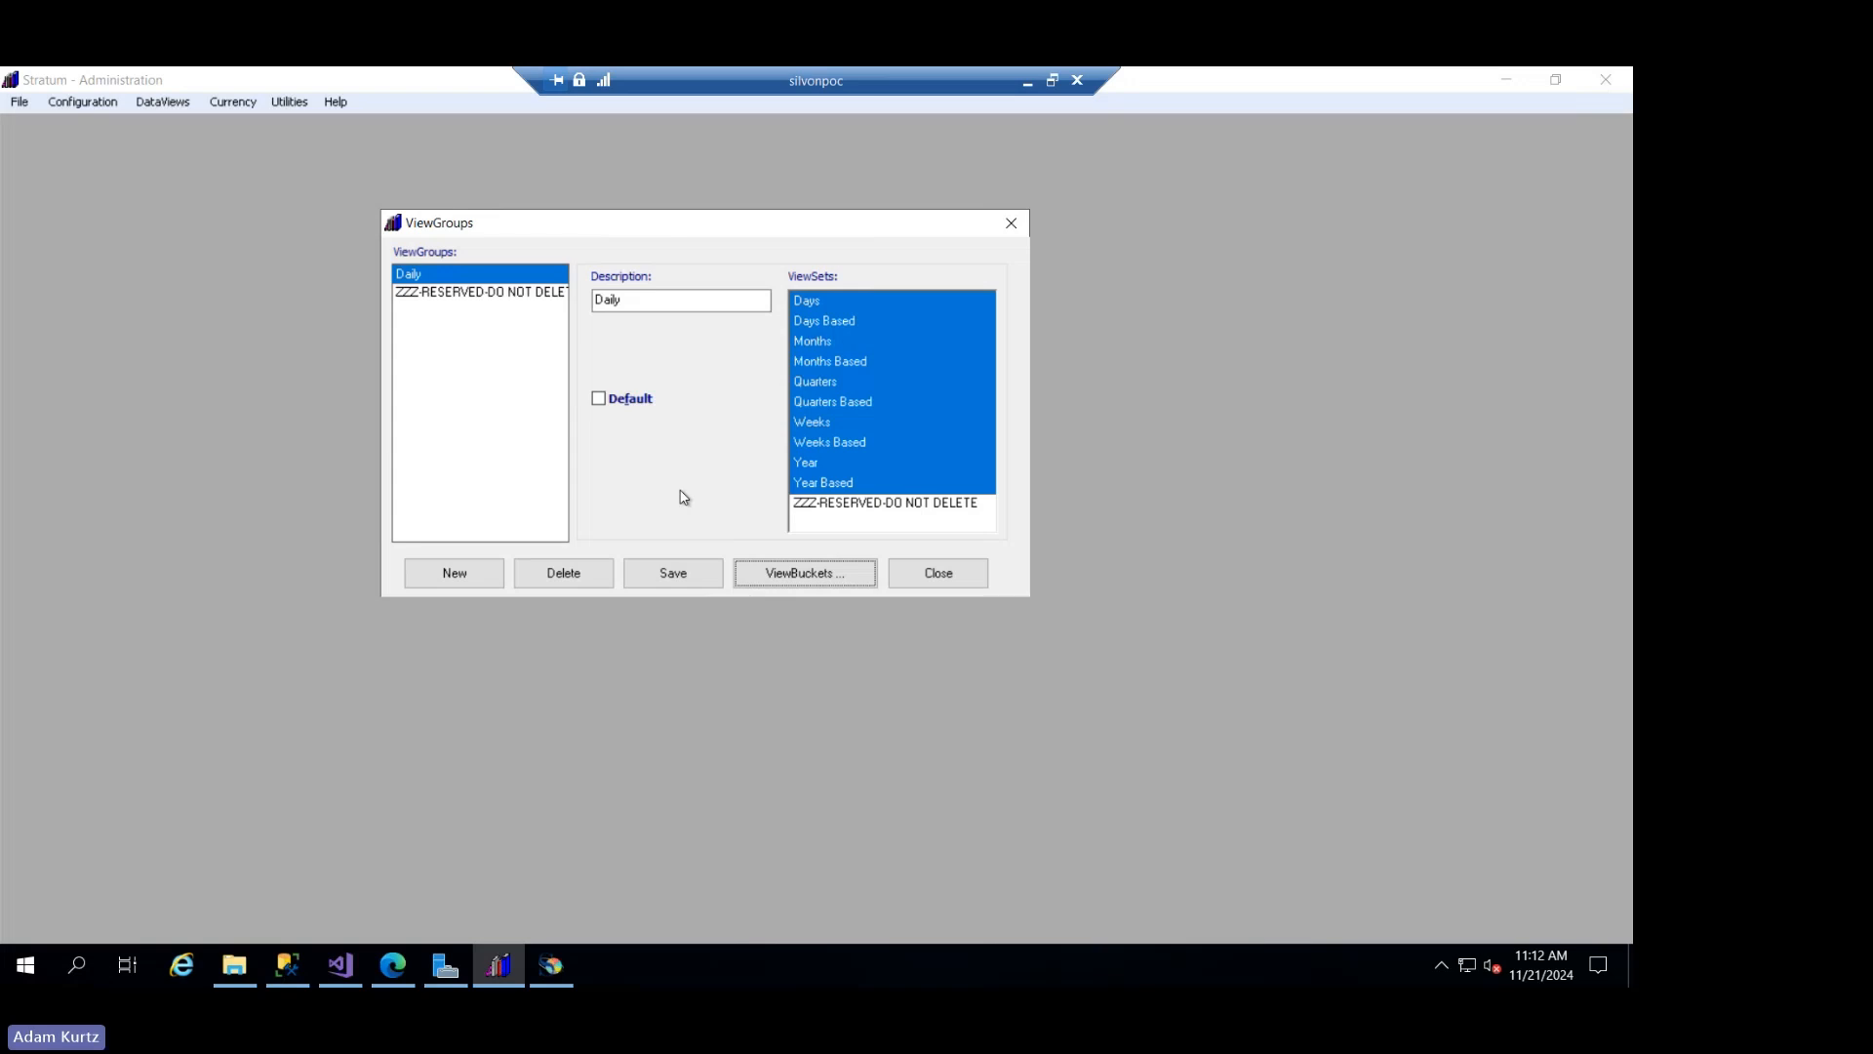
pyautogui.click(928, 571)
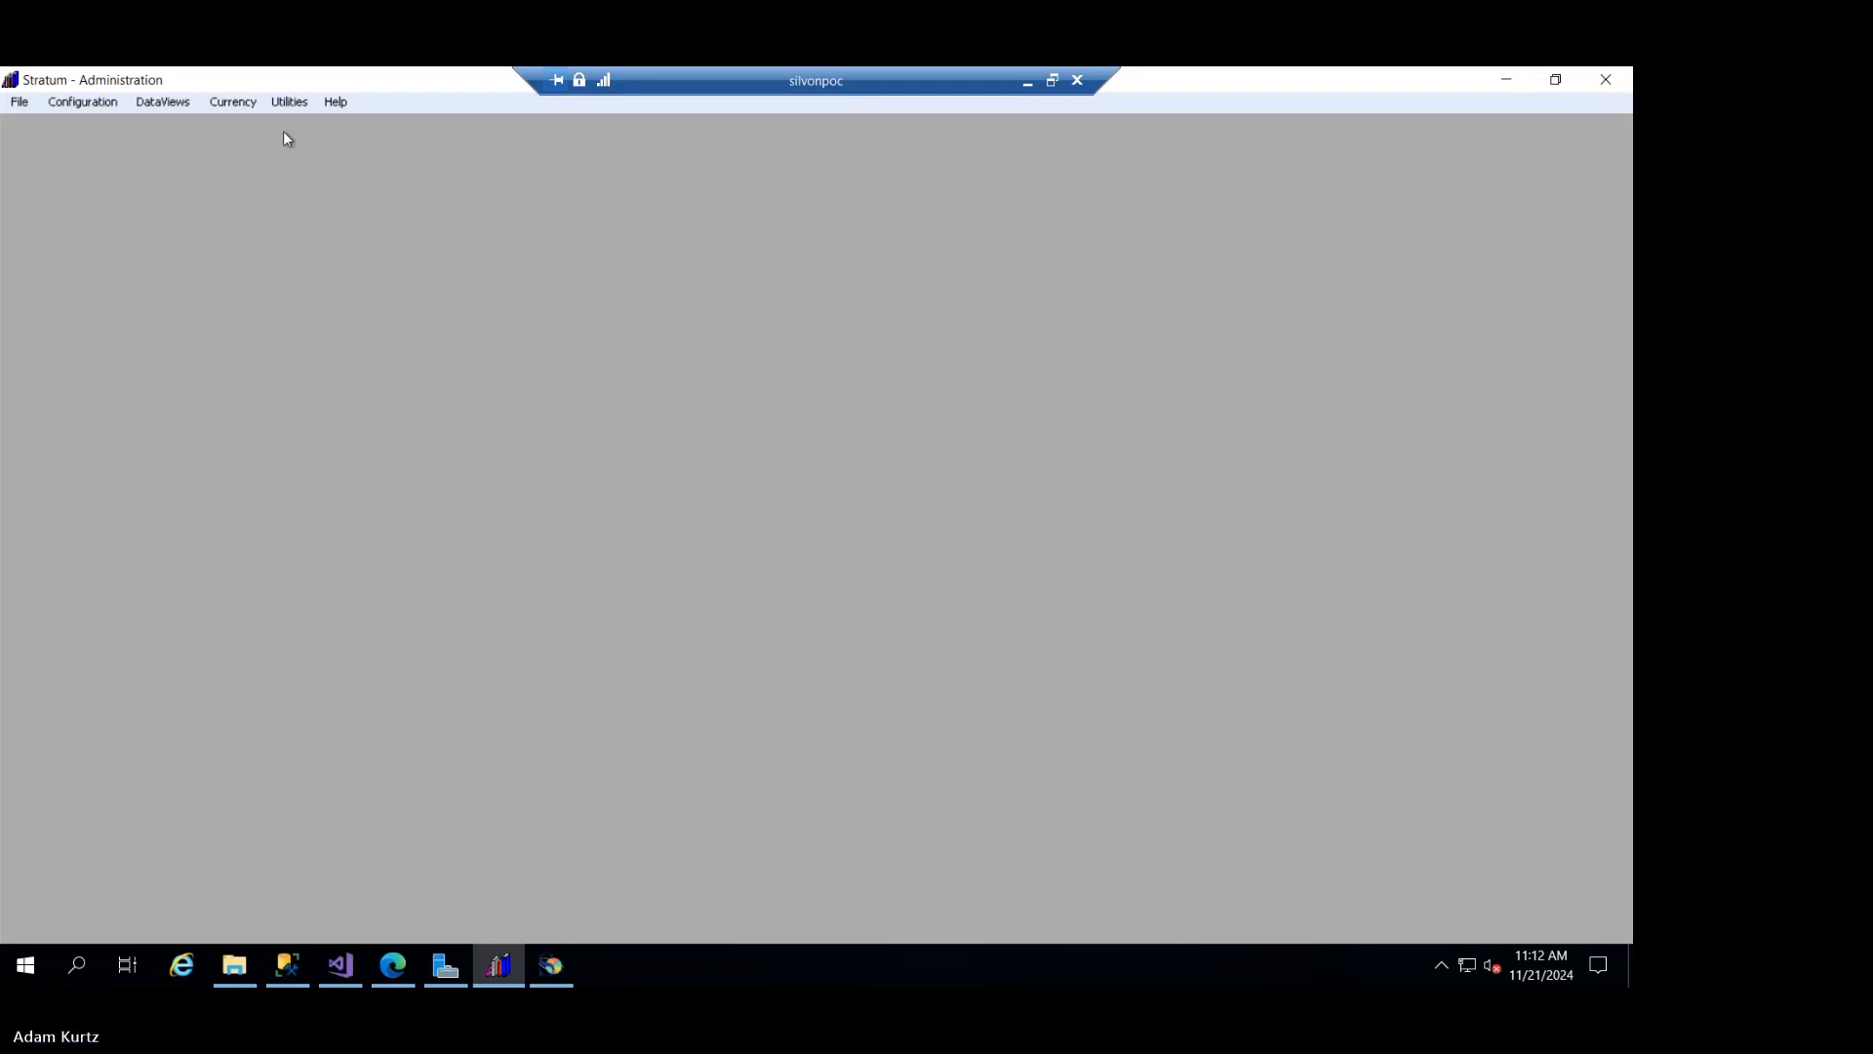
pyautogui.click(230, 104)
pyautogui.click(543, 198)
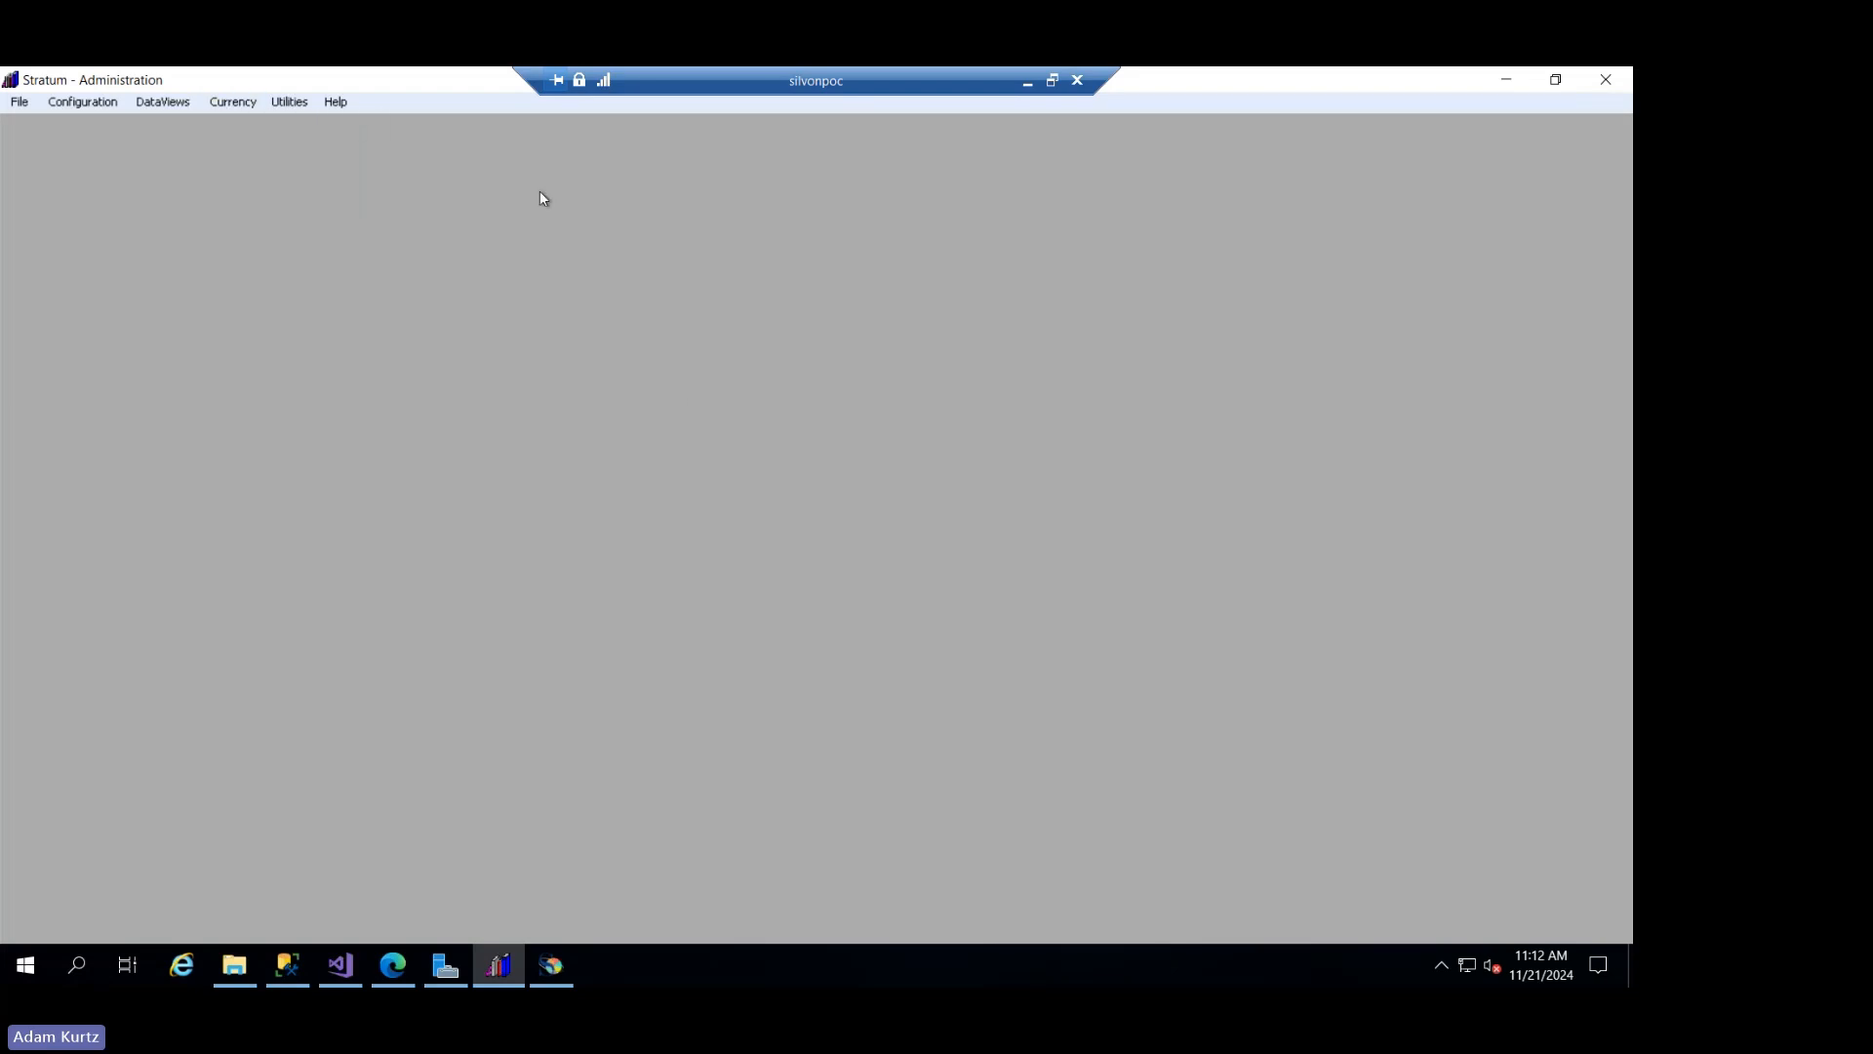
pyautogui.click(277, 108)
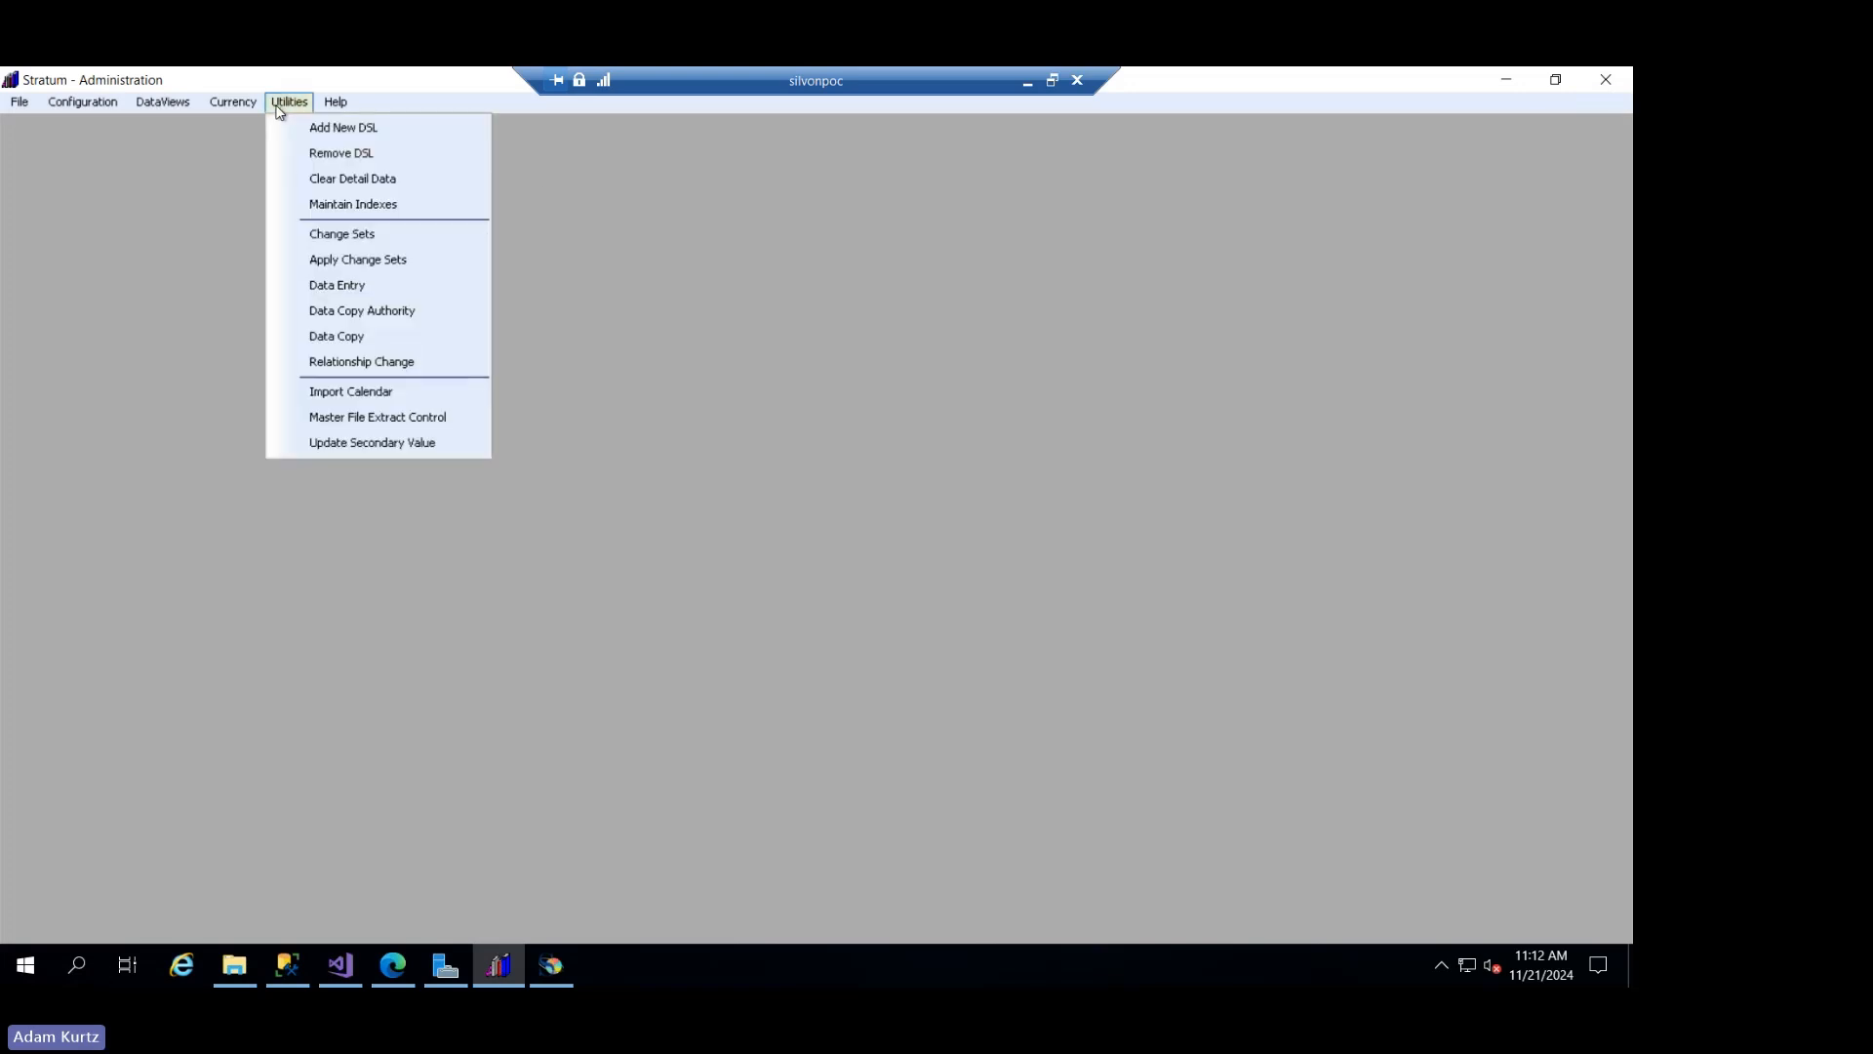
pyautogui.moveTo(179, 105)
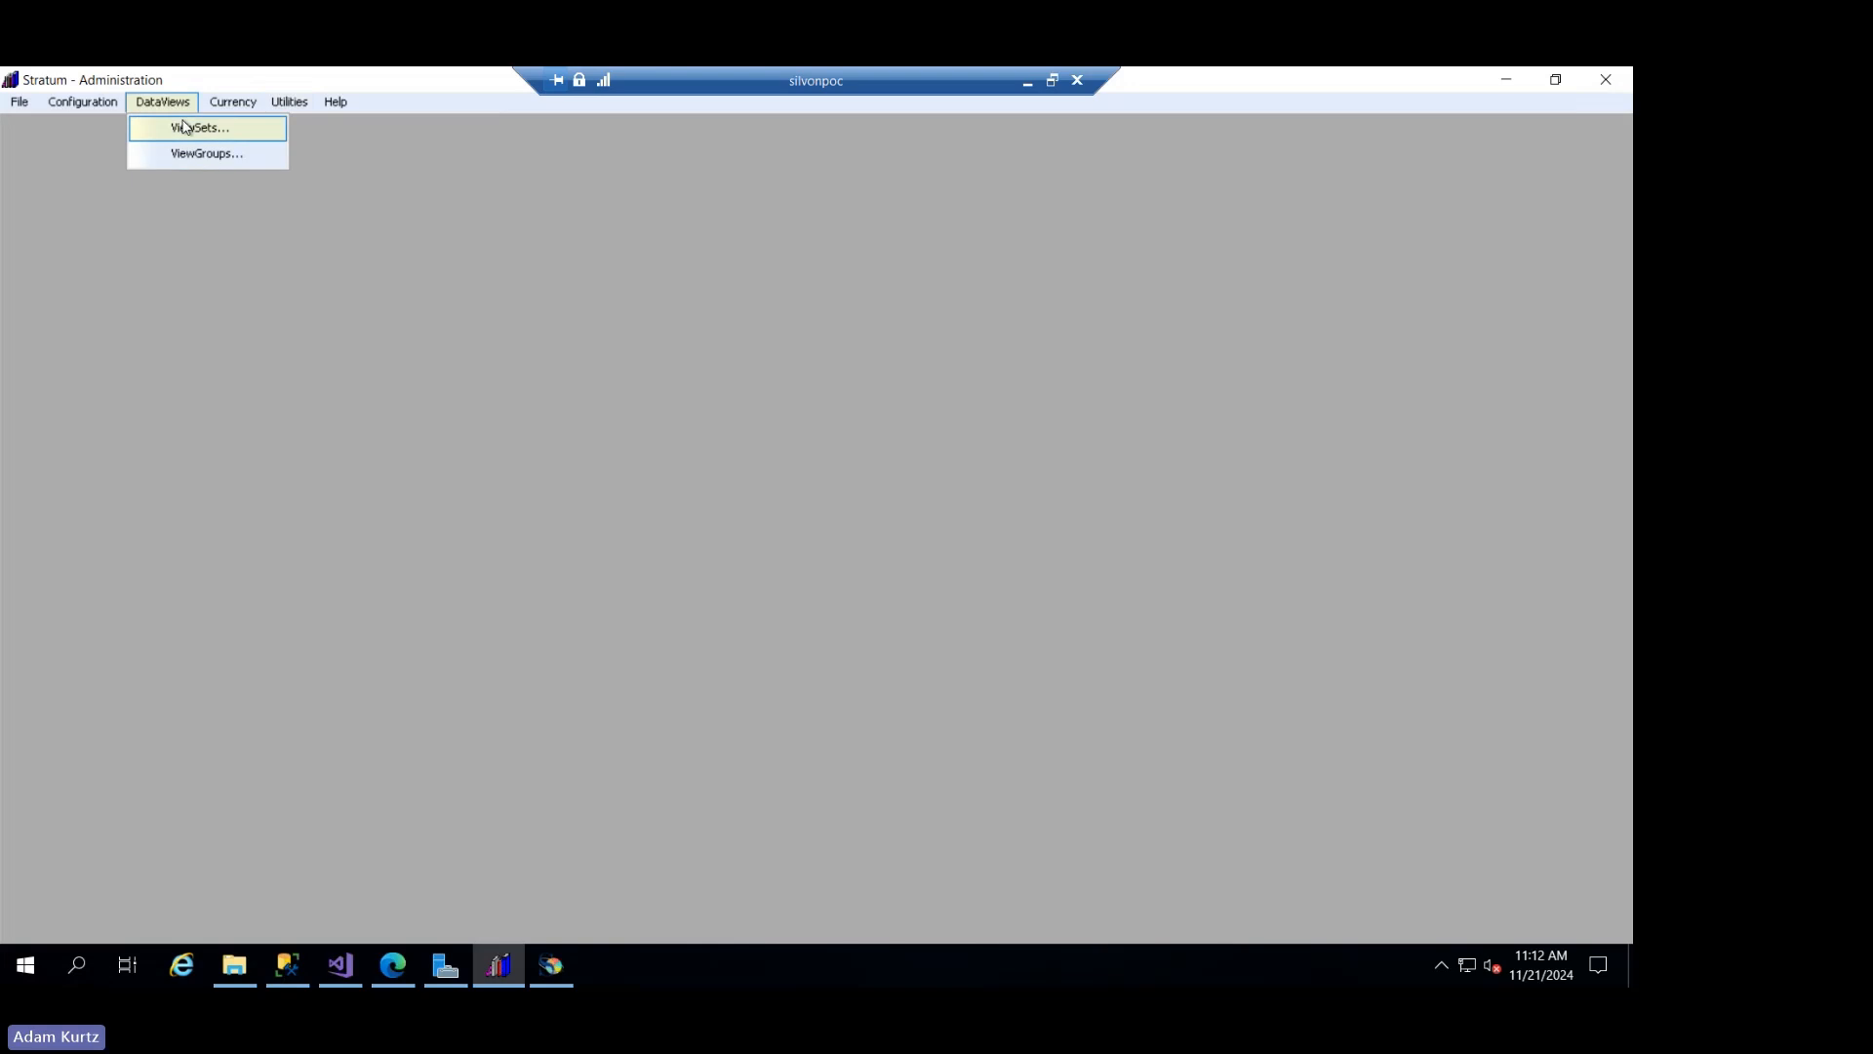
# - Open the import calendar and review the 2030 bucket ending dates for the AS - Actual Sales structure through year end
pyautogui.click(283, 104)
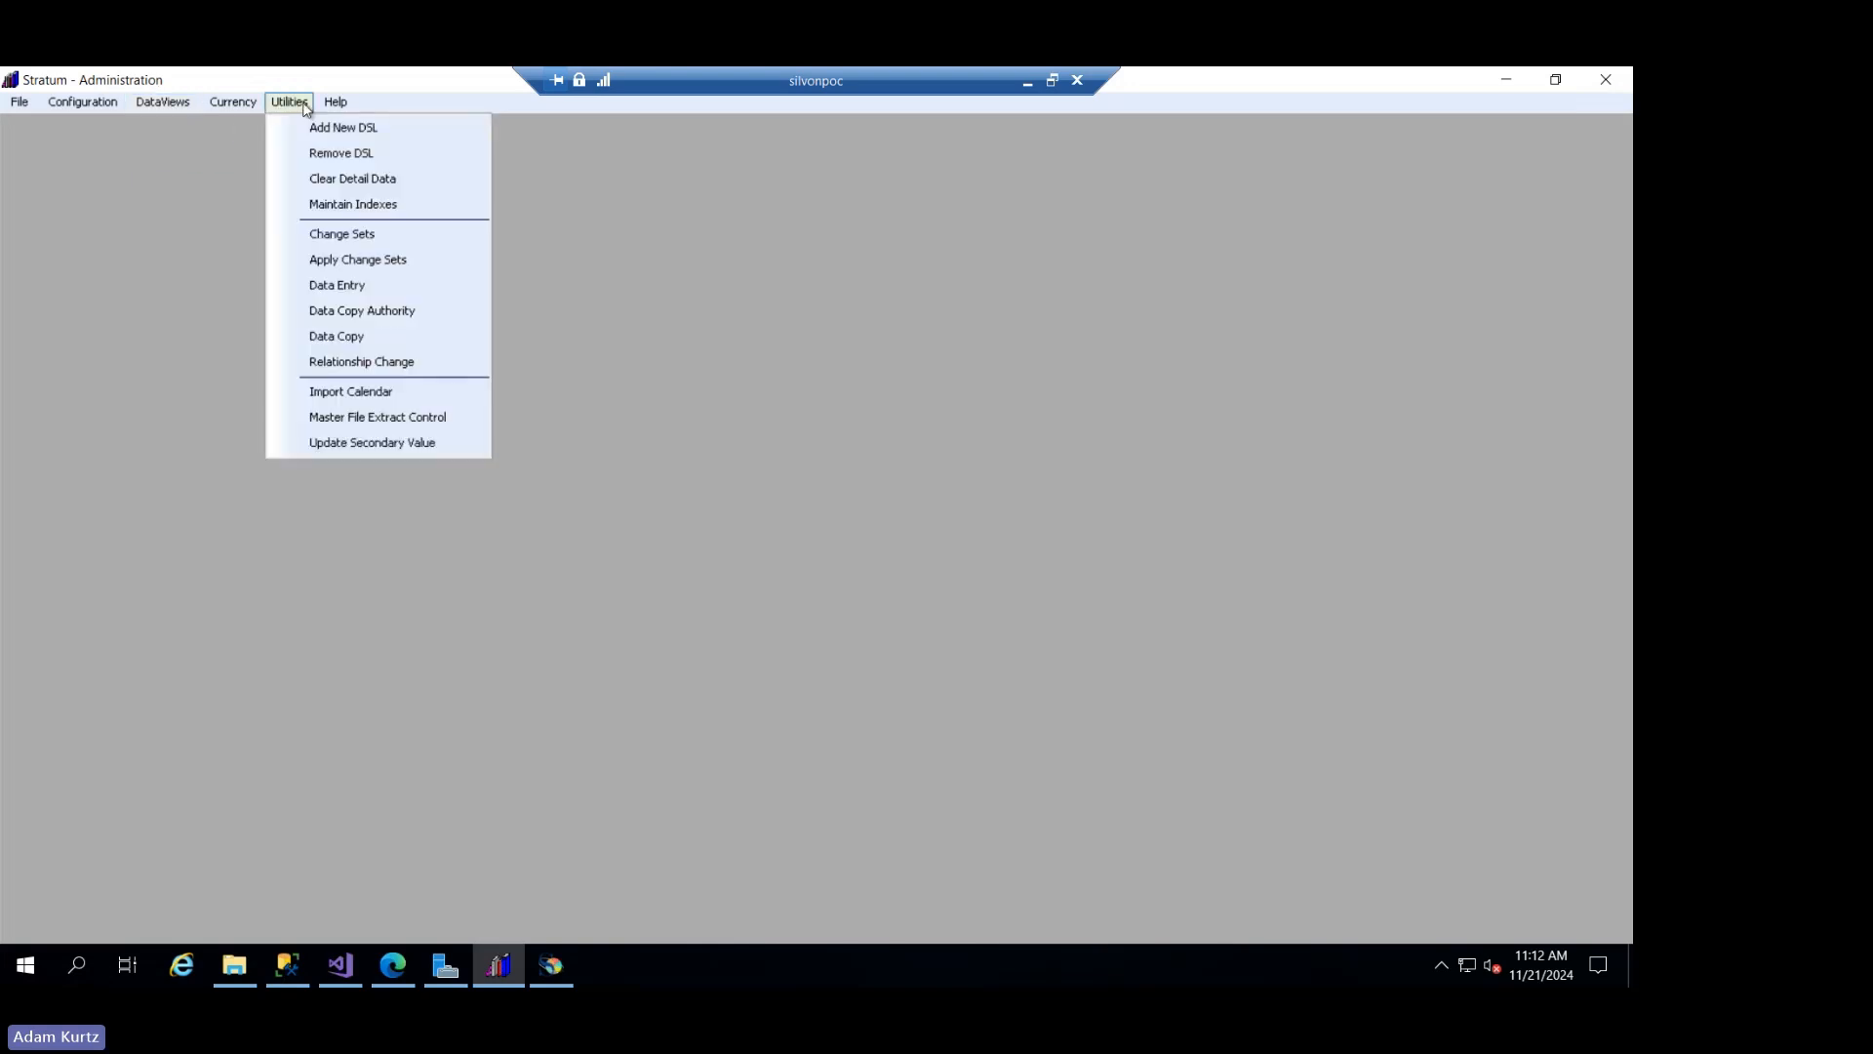
pyautogui.click(369, 392)
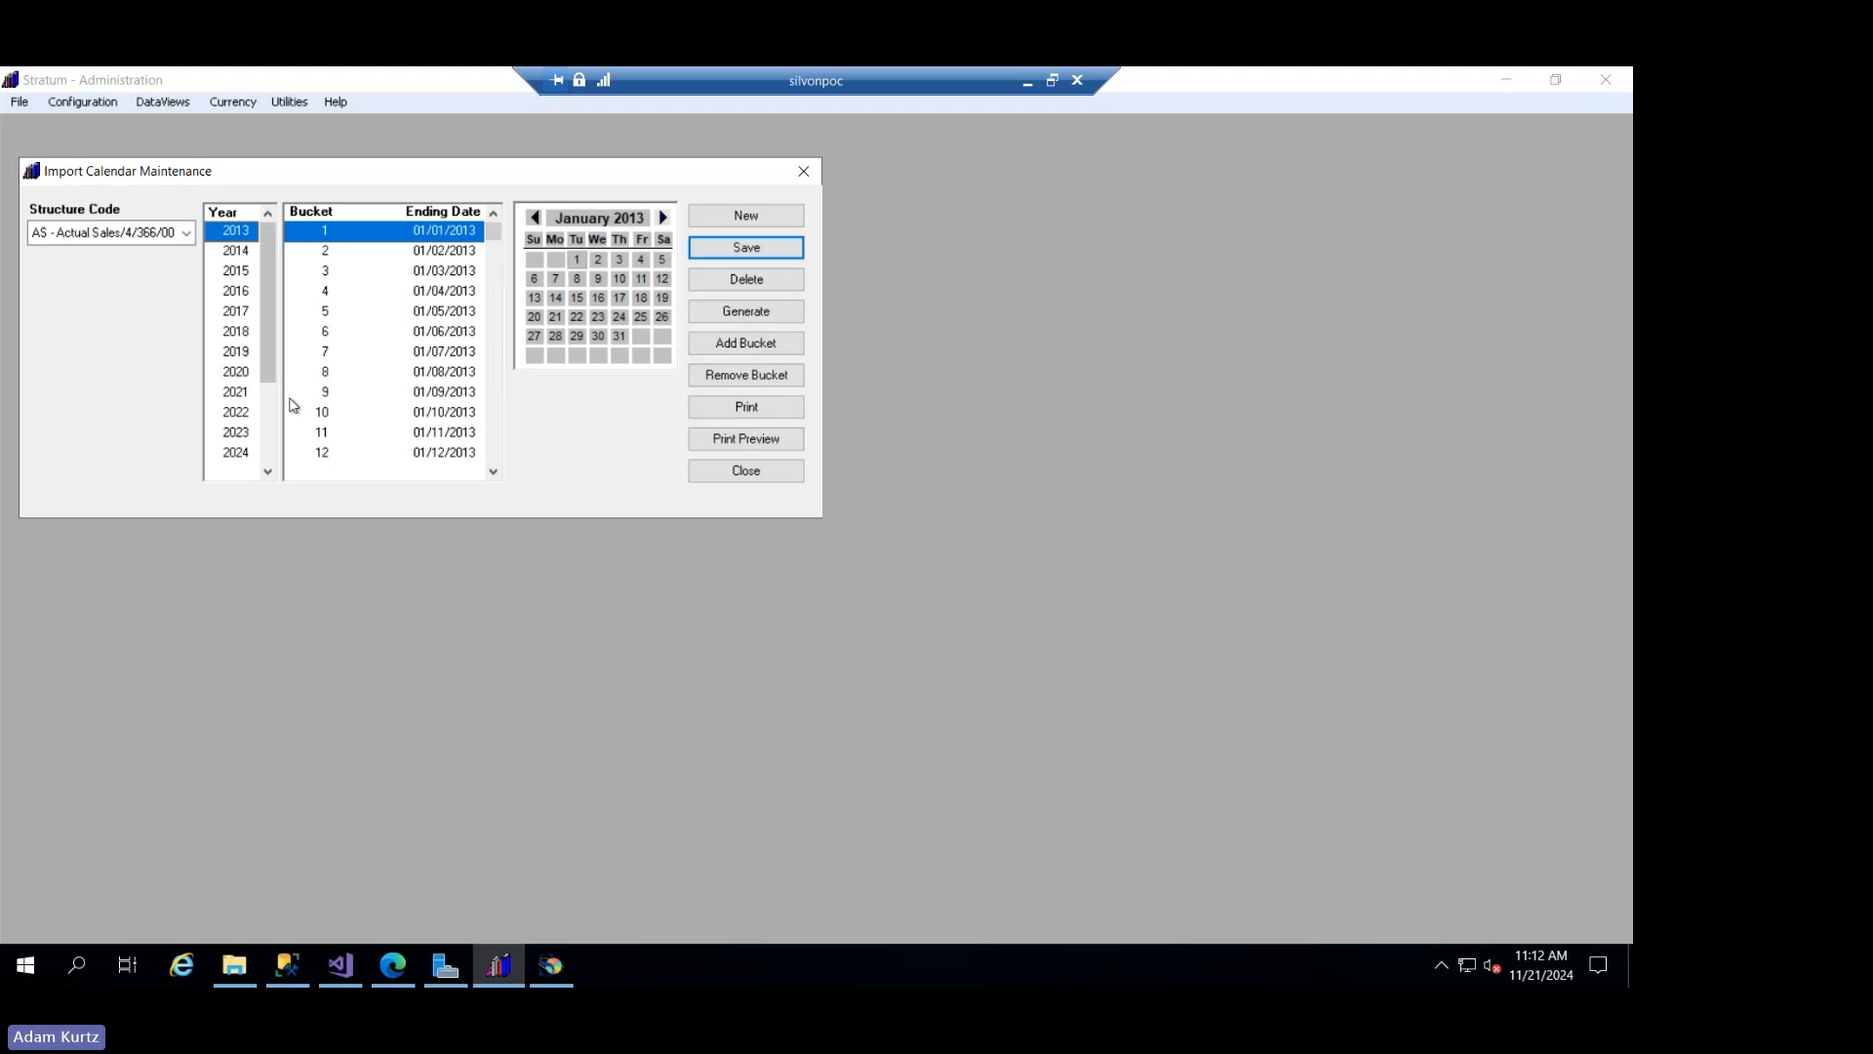
pyautogui.click(272, 432)
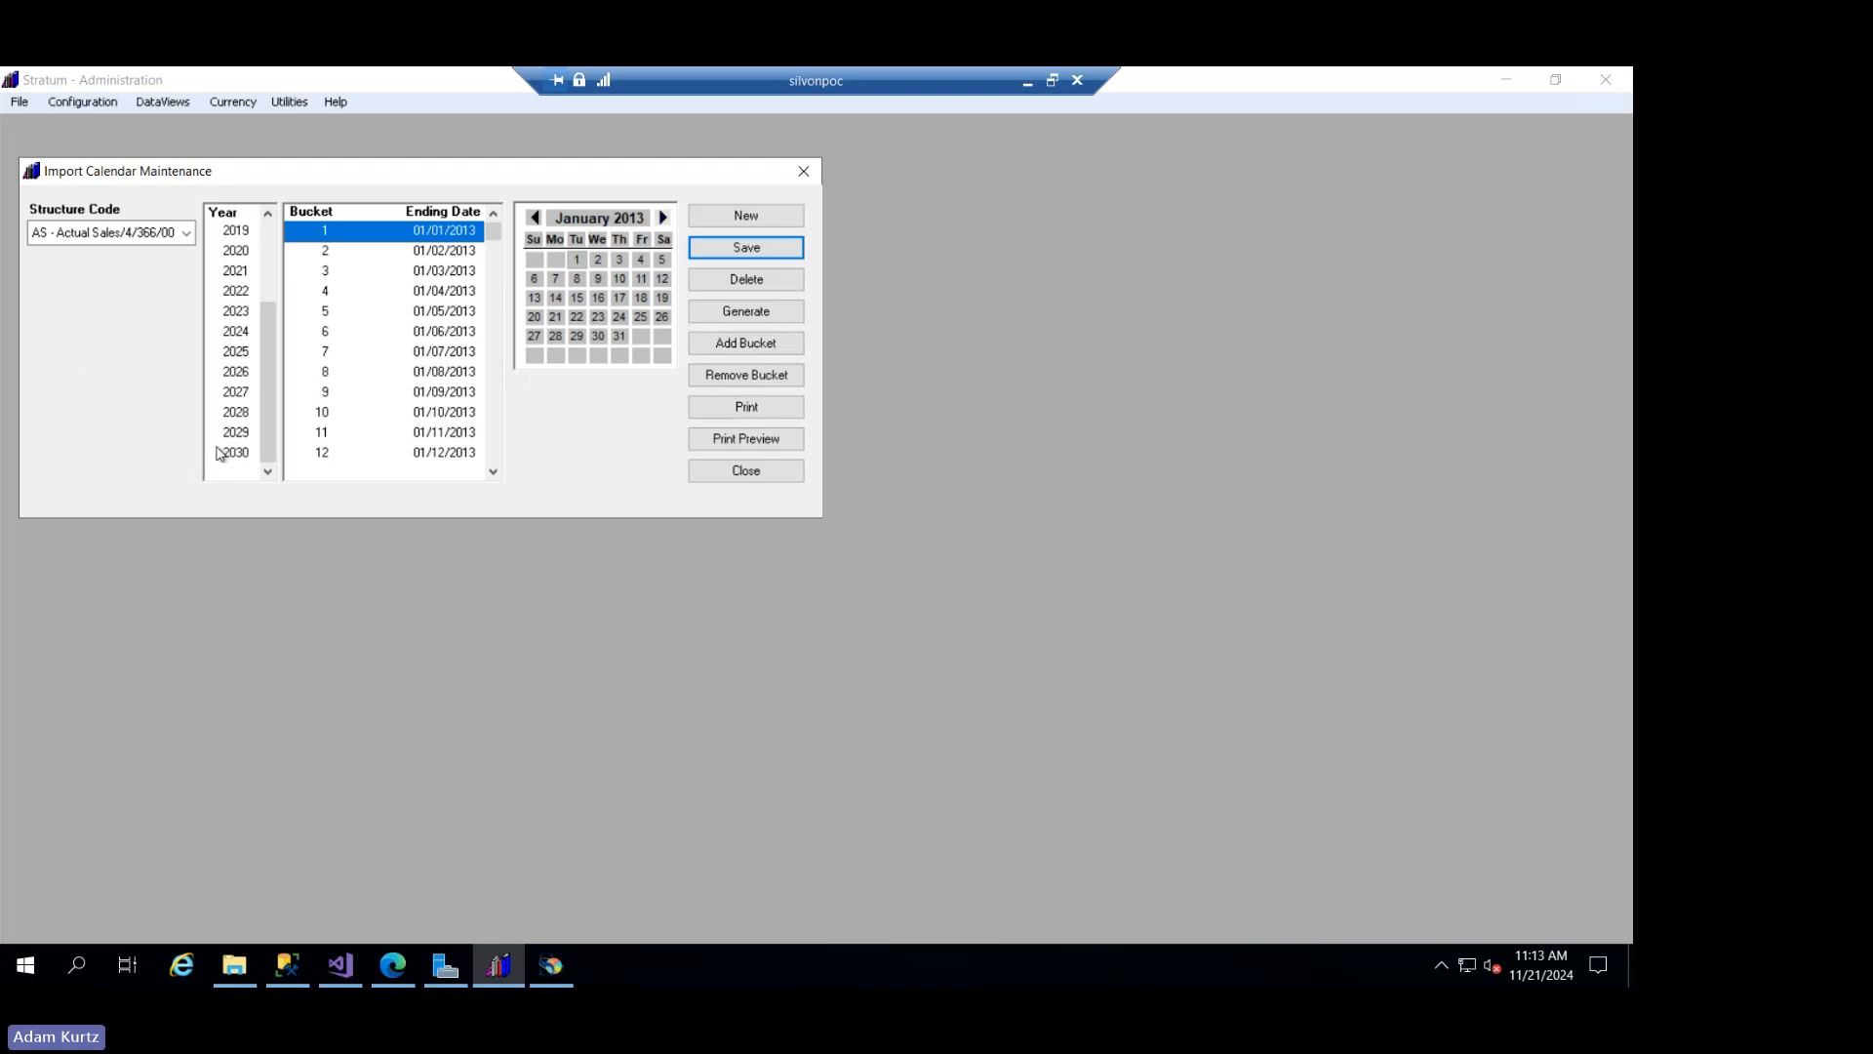
pyautogui.click(232, 452)
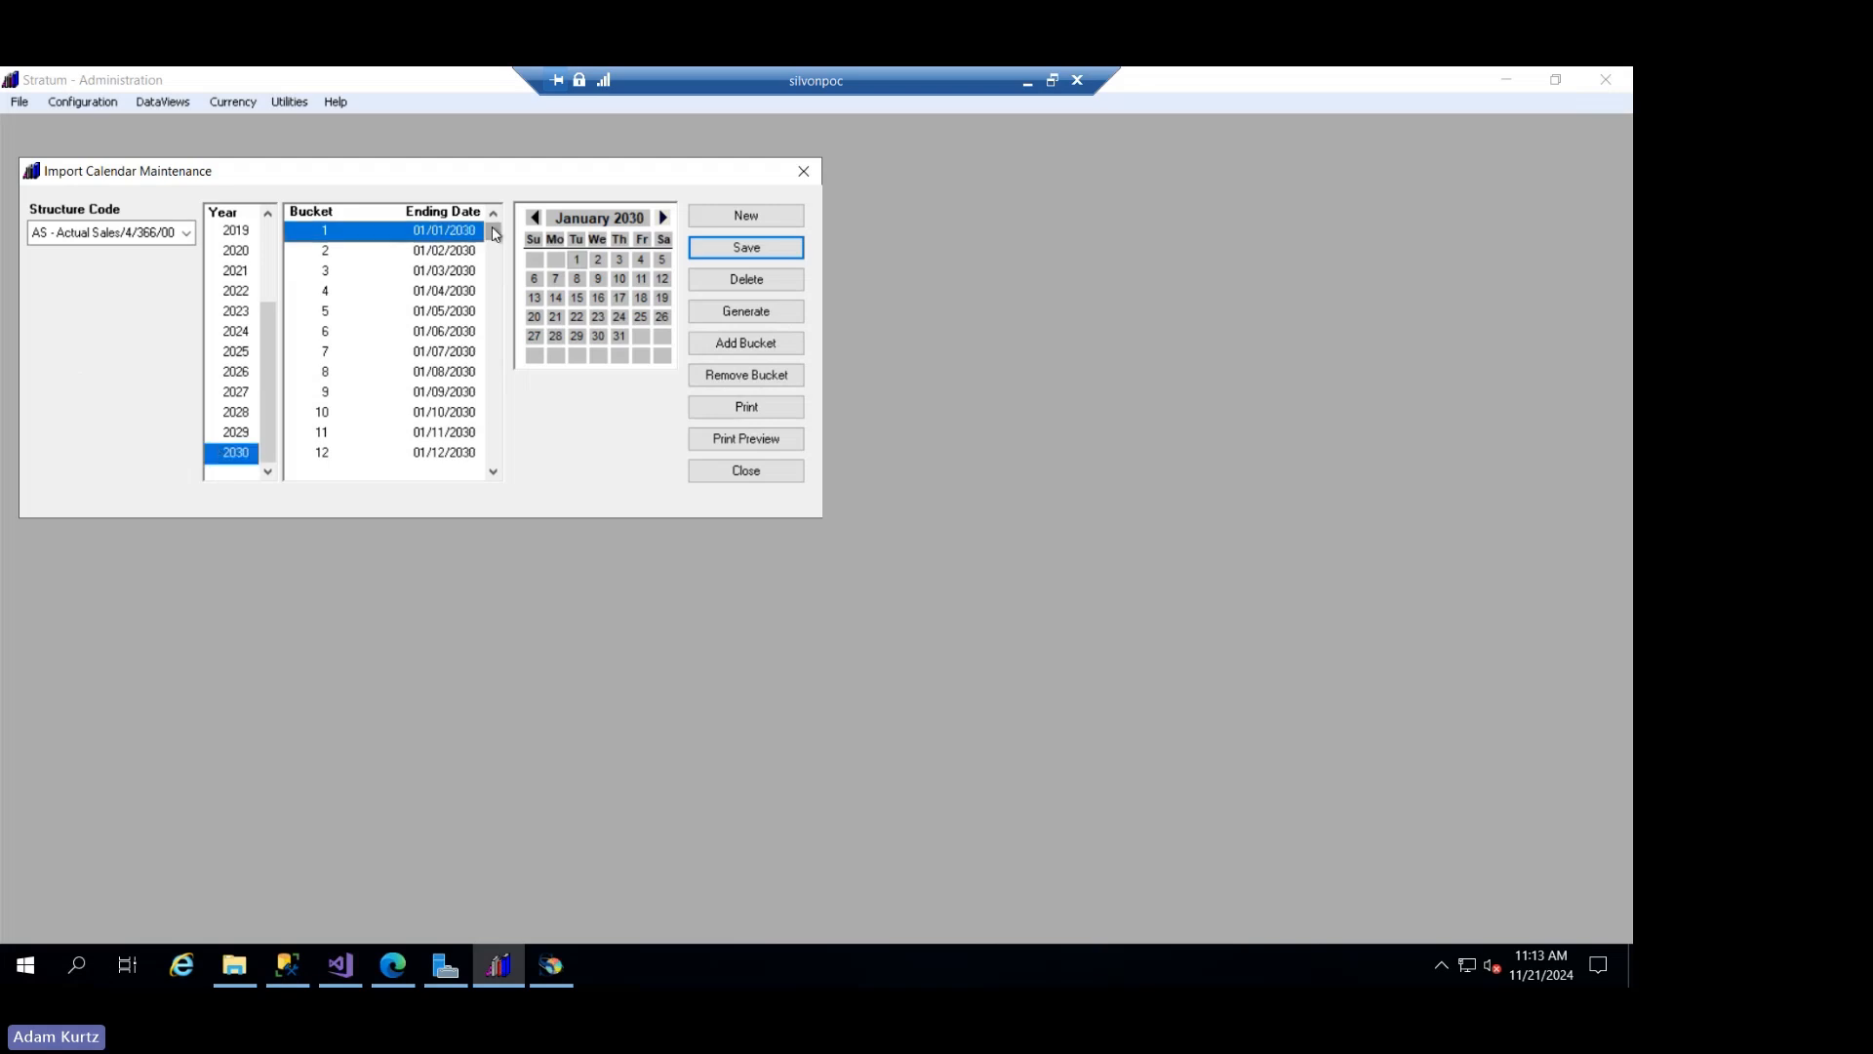
pyautogui.moveTo(493, 234); pyautogui.dragTo(508, 472)
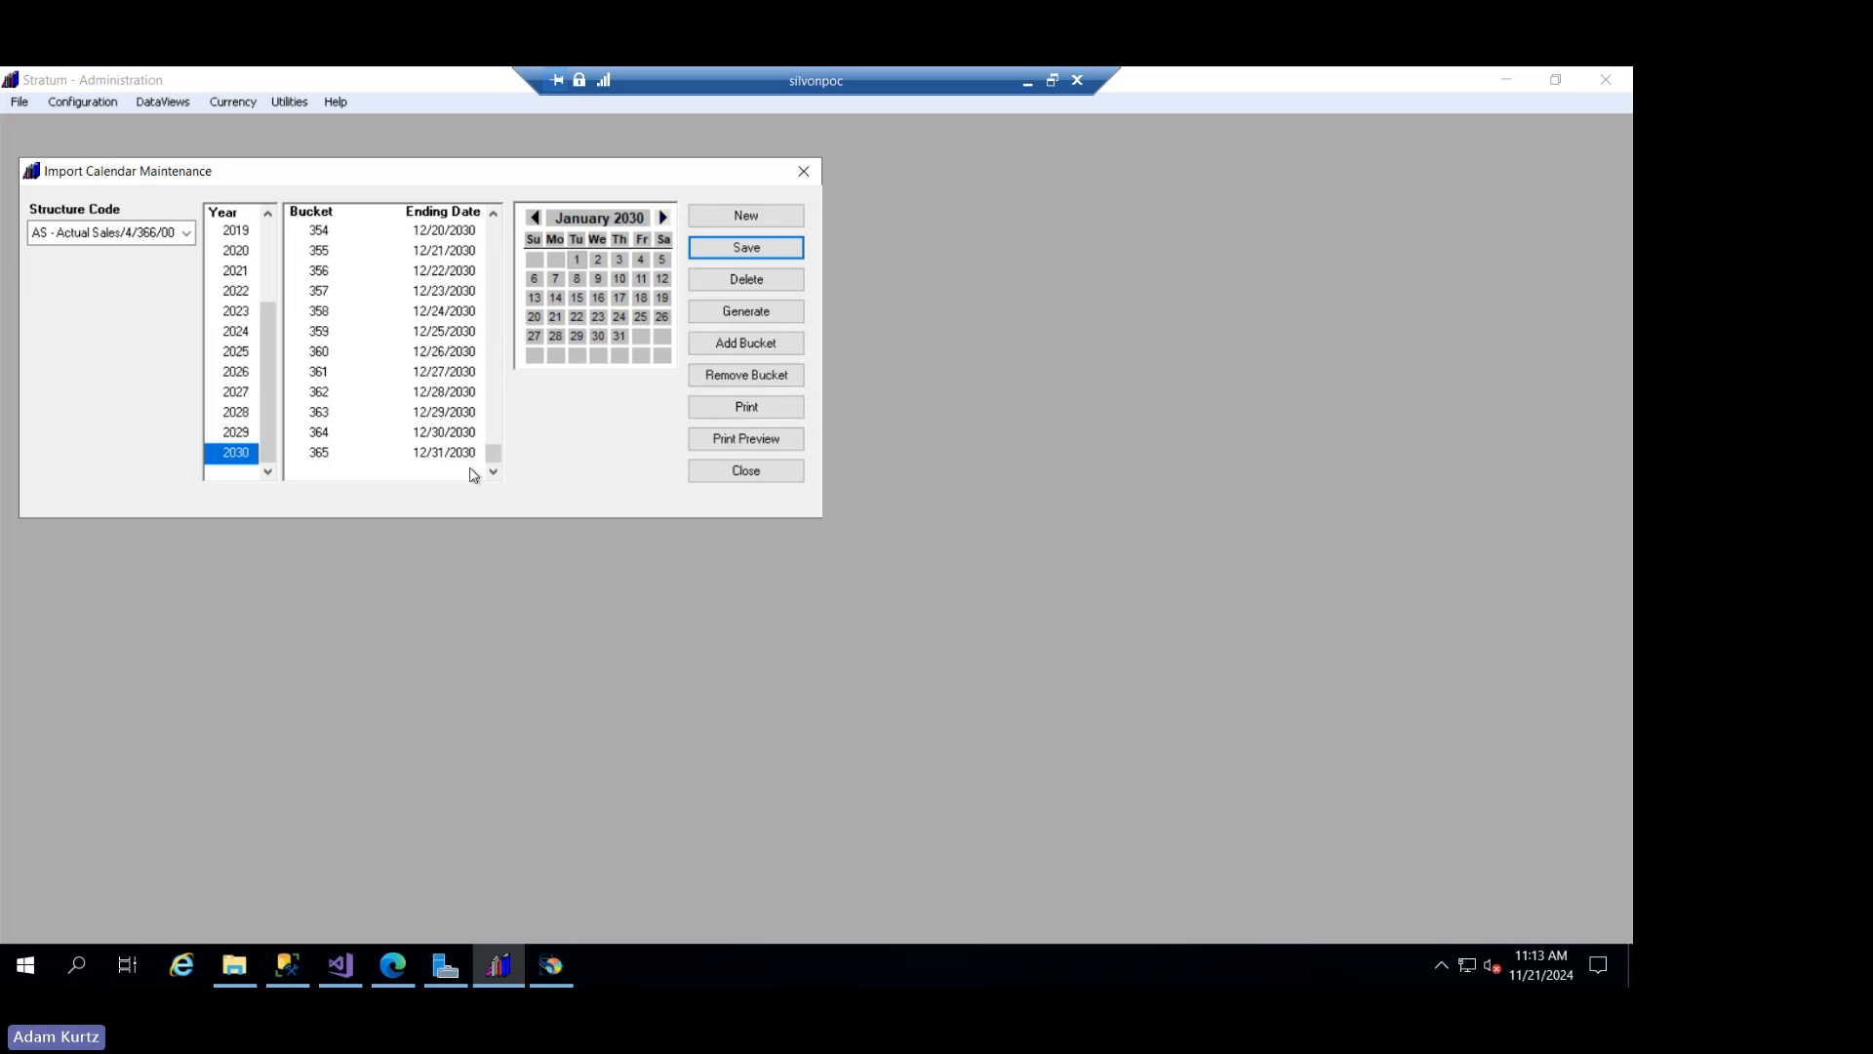
# - Look at the available structure codes, reselect AS - Actual Sales, and display its 2030 import calendar
pyautogui.click(185, 234)
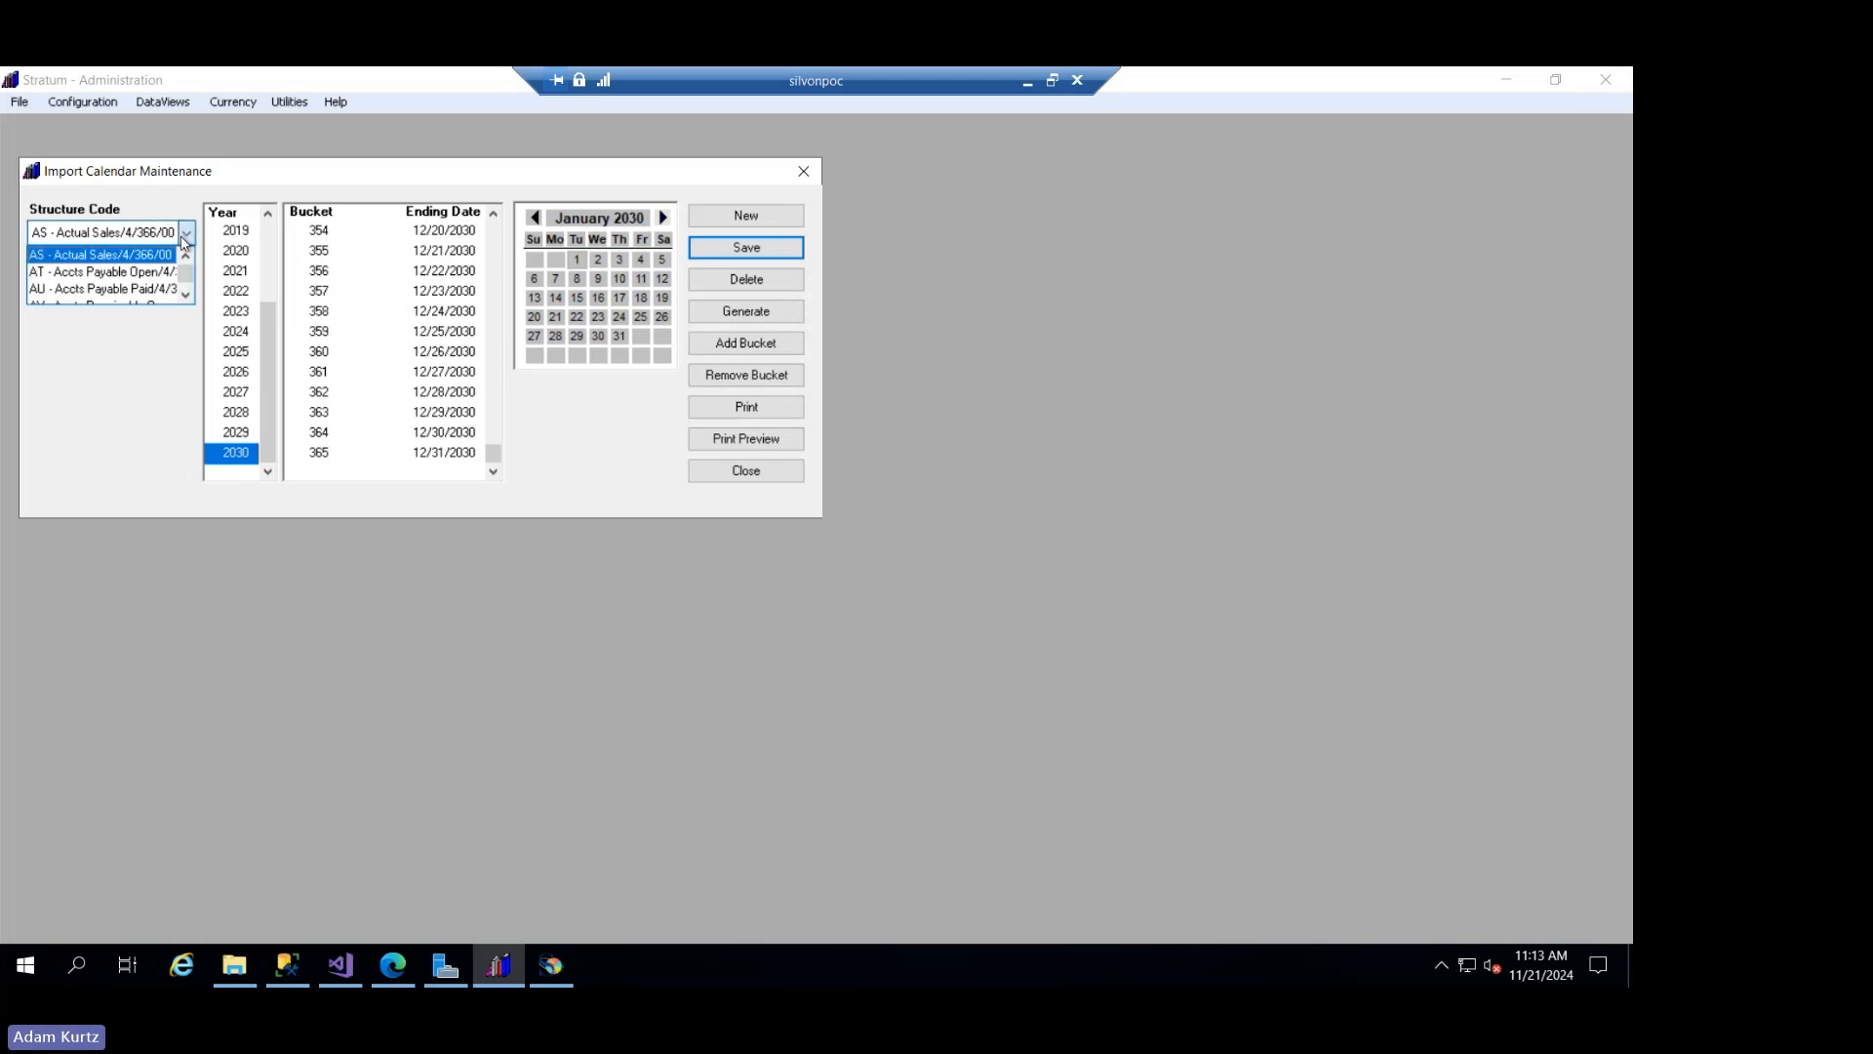
pyautogui.click(173, 359)
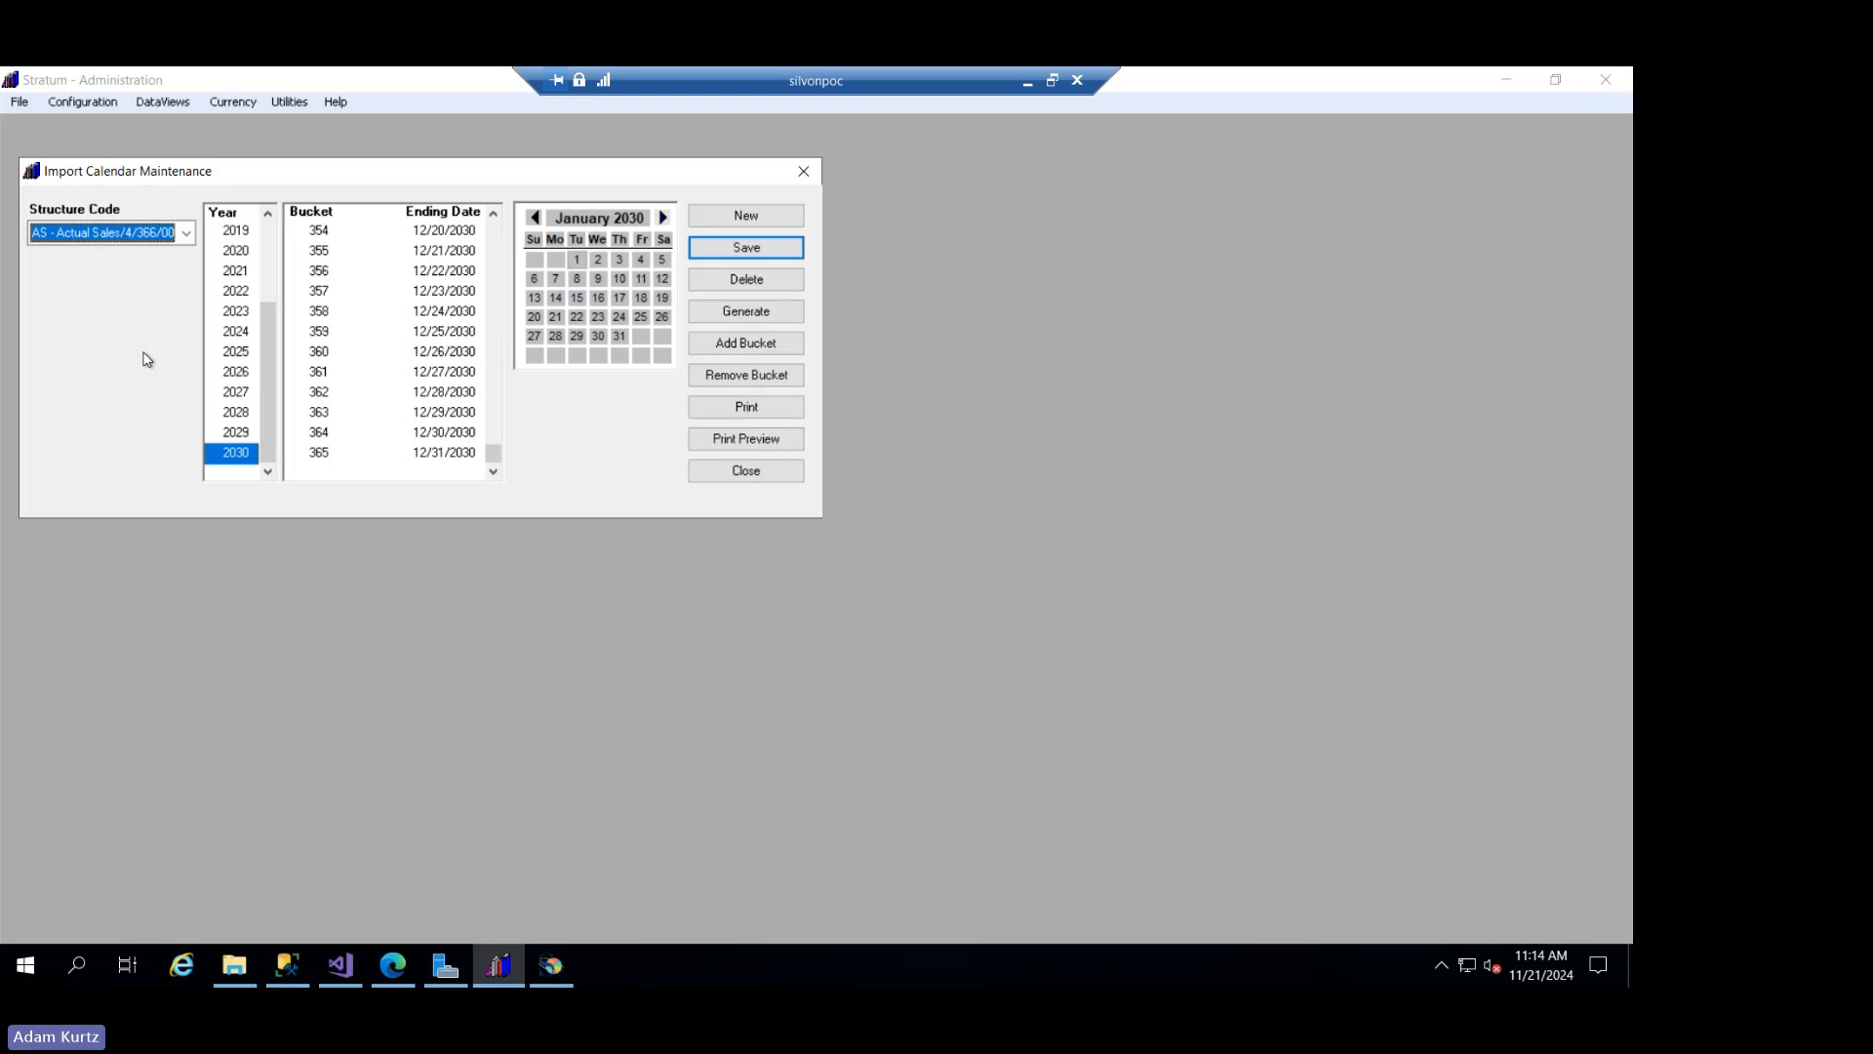
pyautogui.click(186, 232)
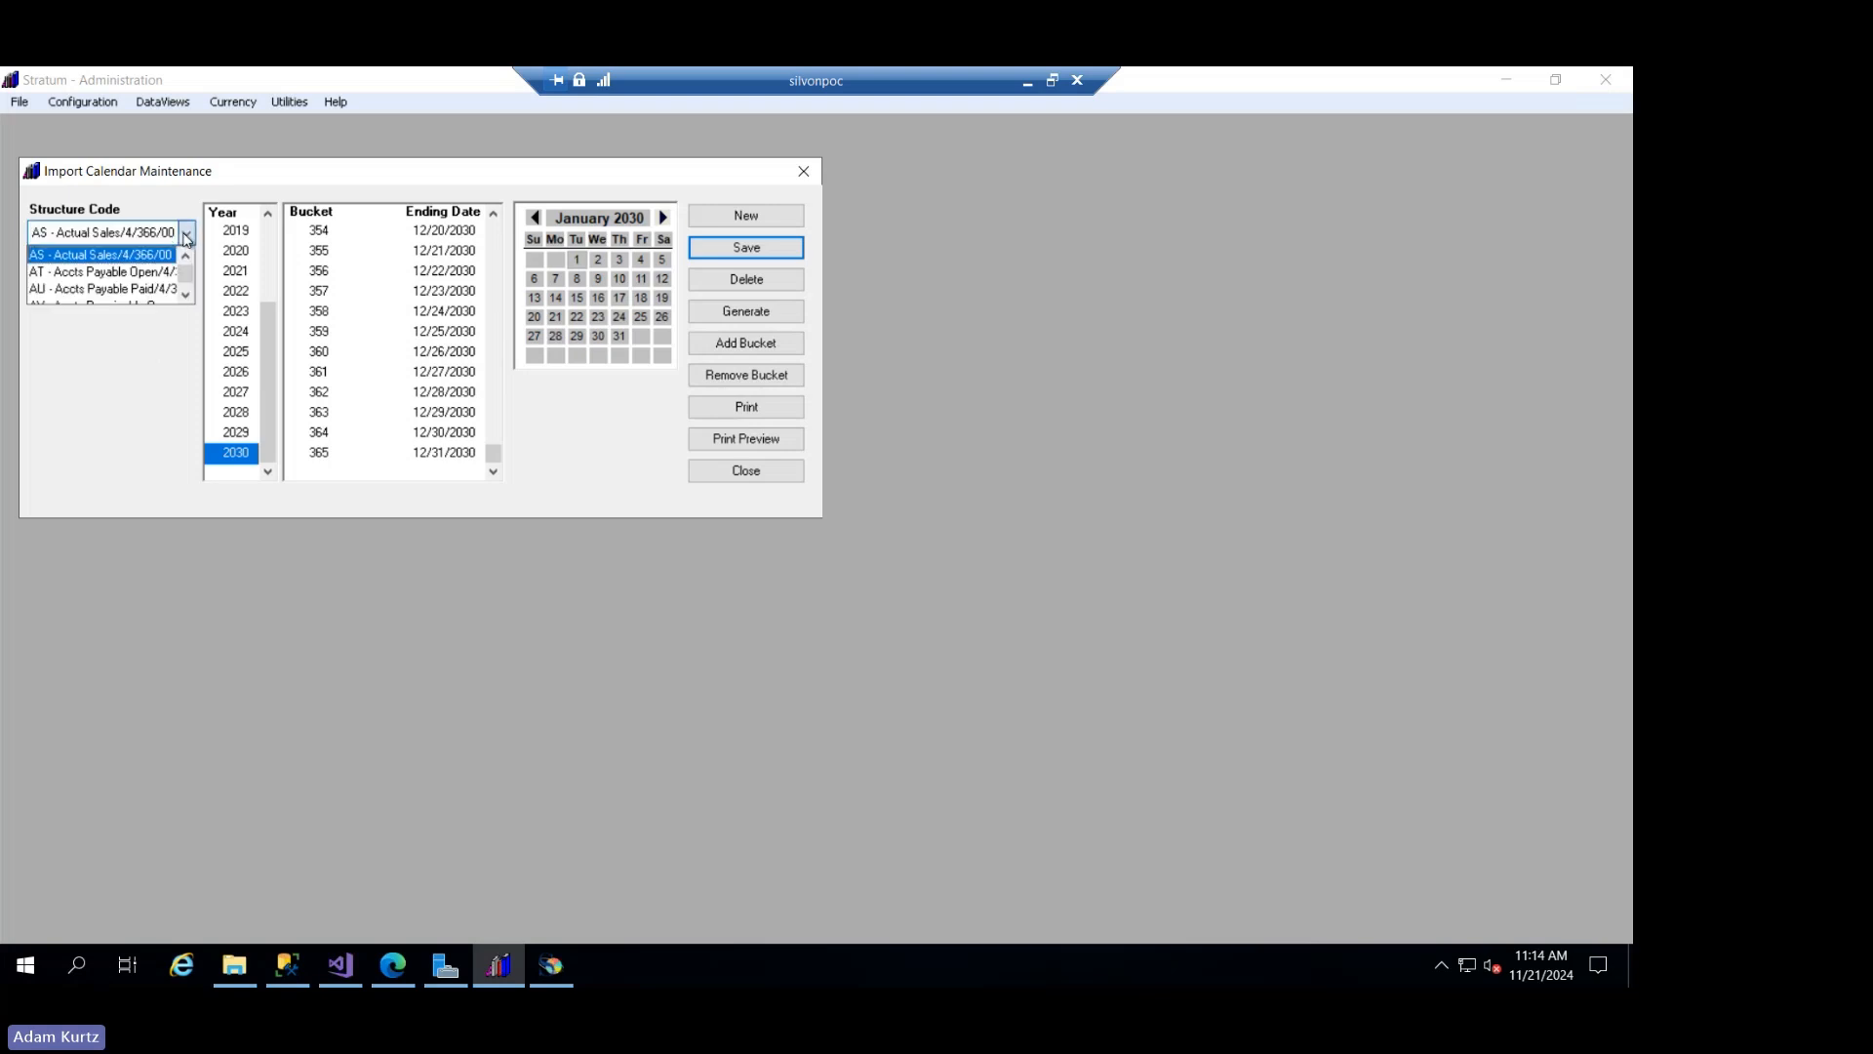
pyautogui.click(139, 256)
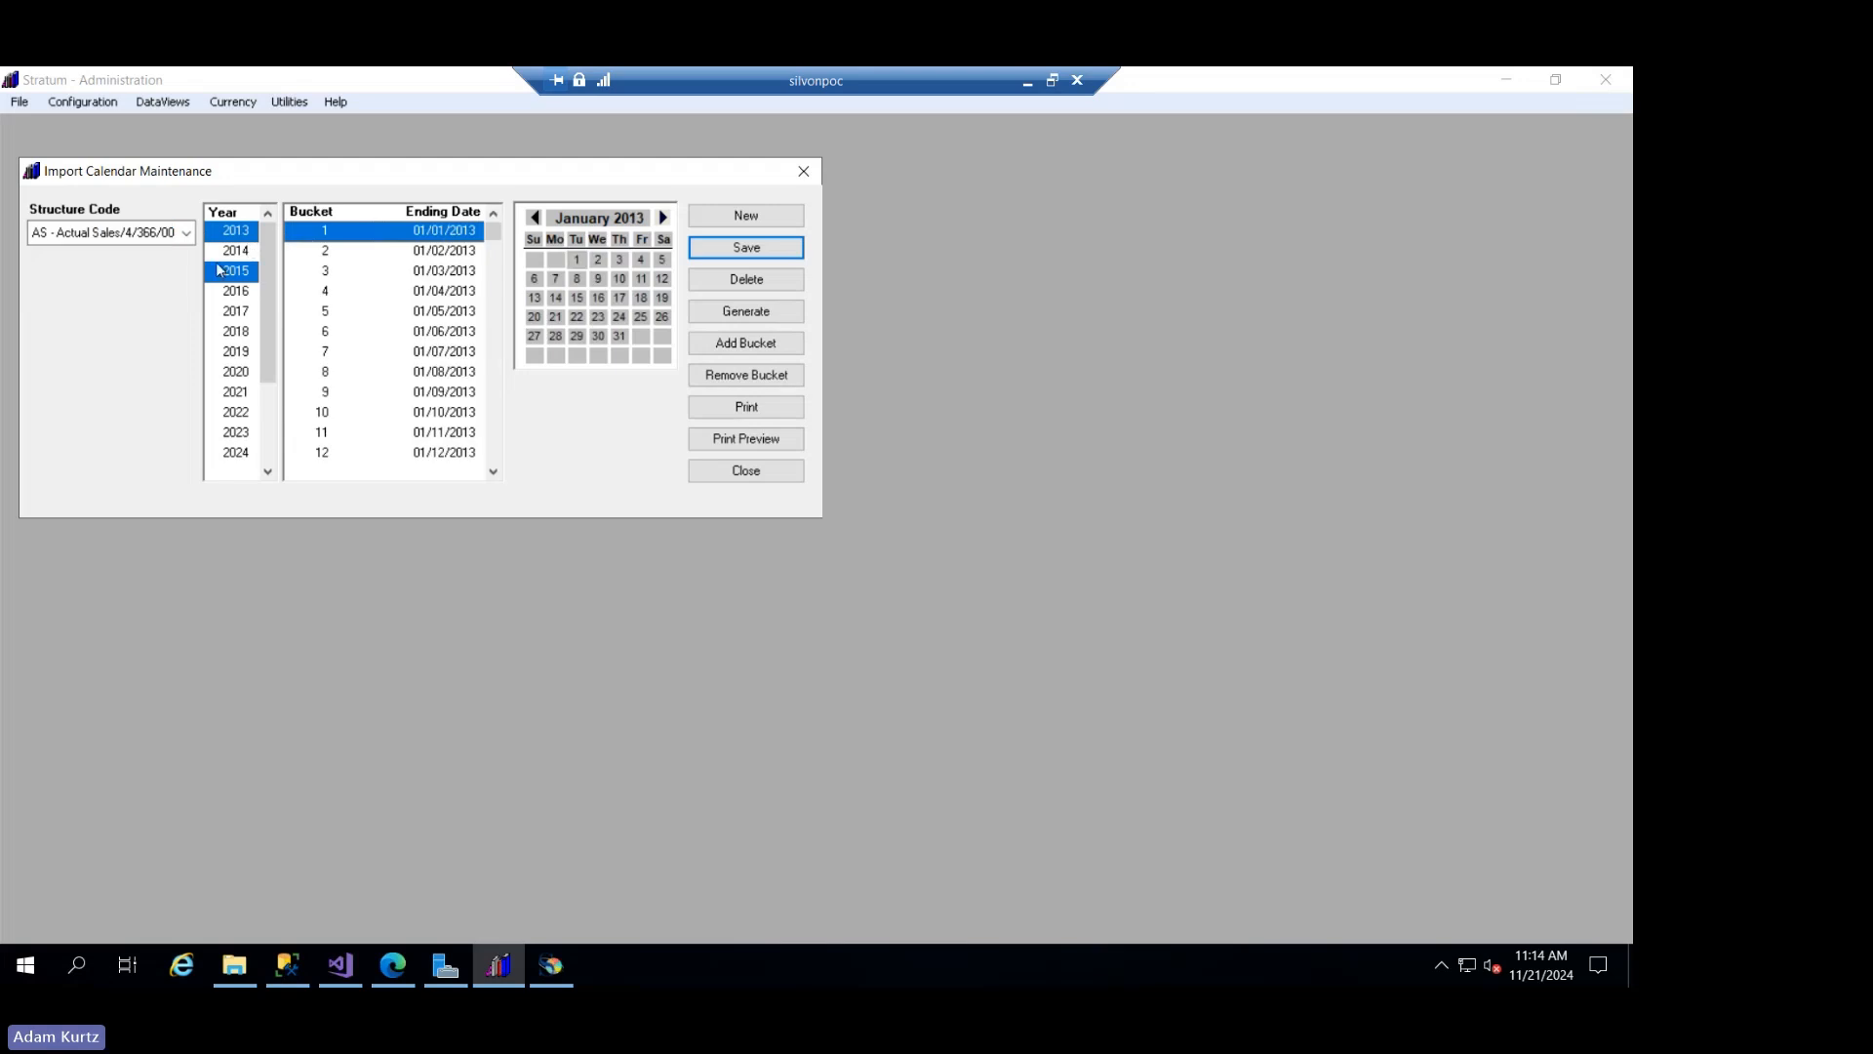
pyautogui.moveTo(270, 291); pyautogui.dragTo(283, 369)
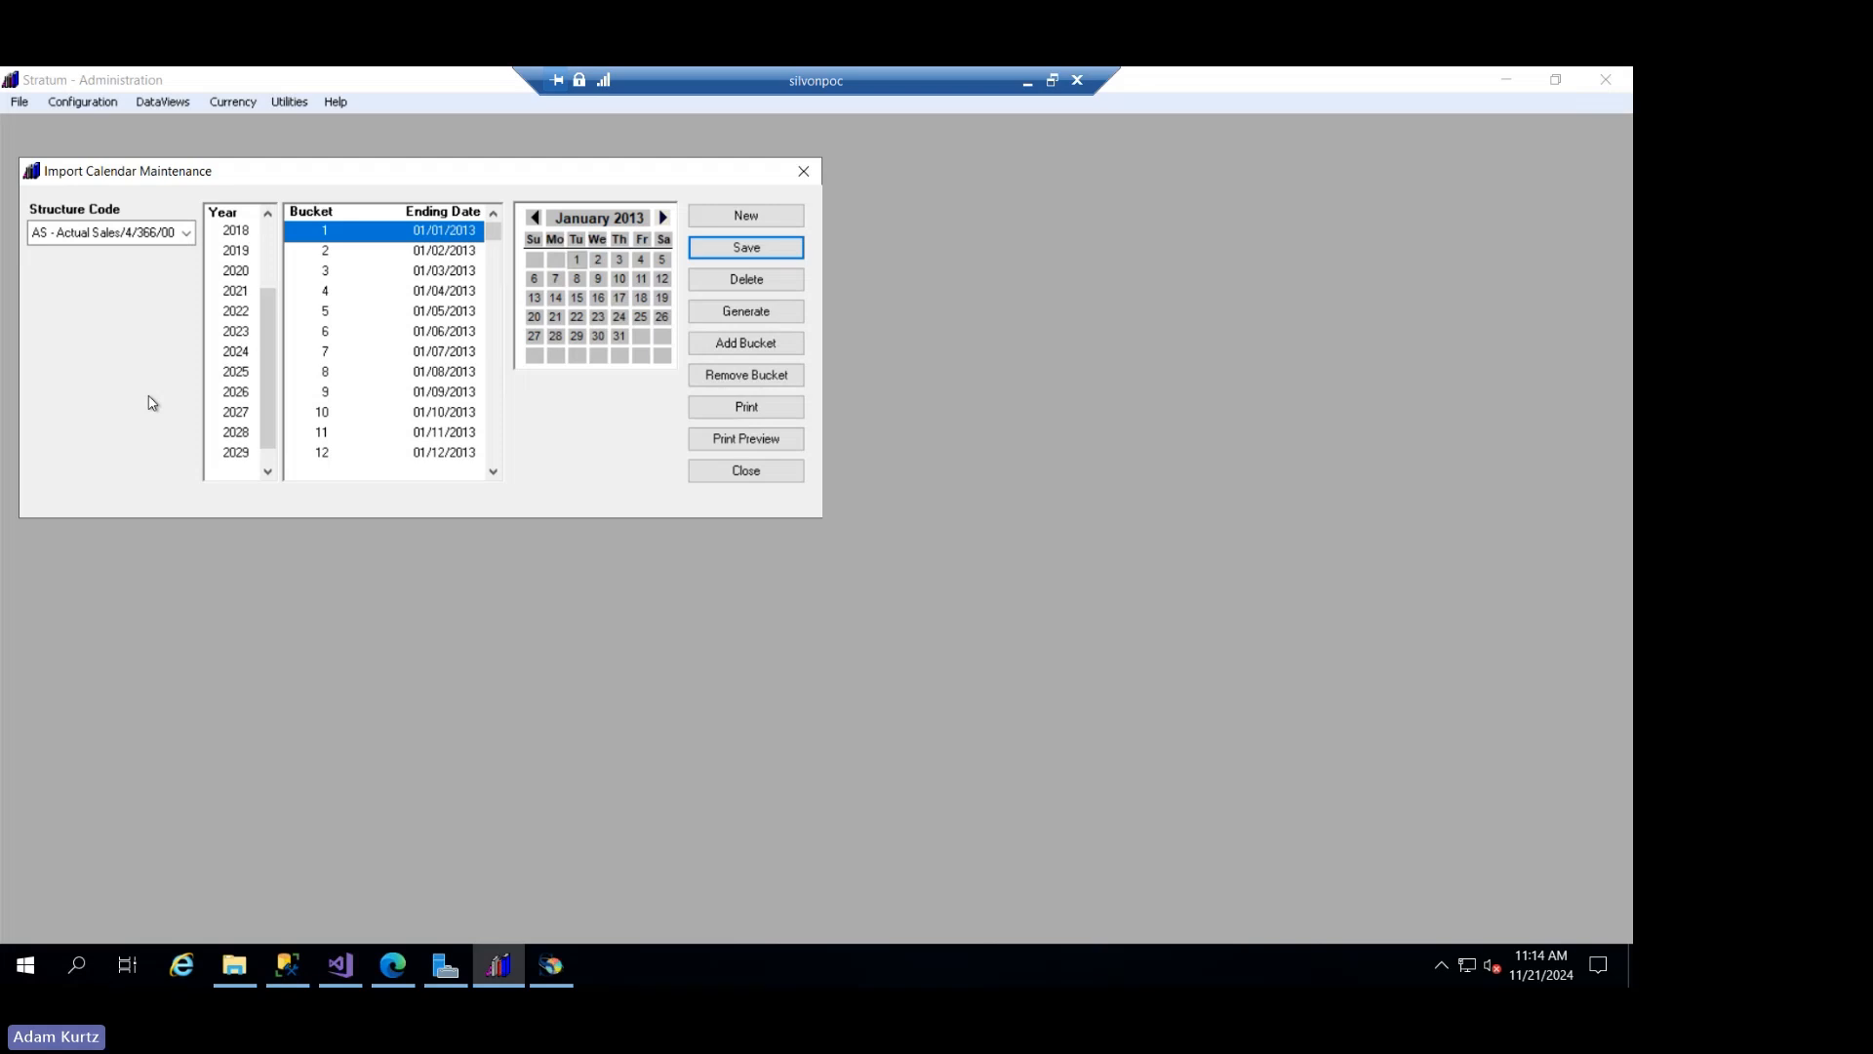
pyautogui.click(267, 474)
pyautogui.click(241, 456)
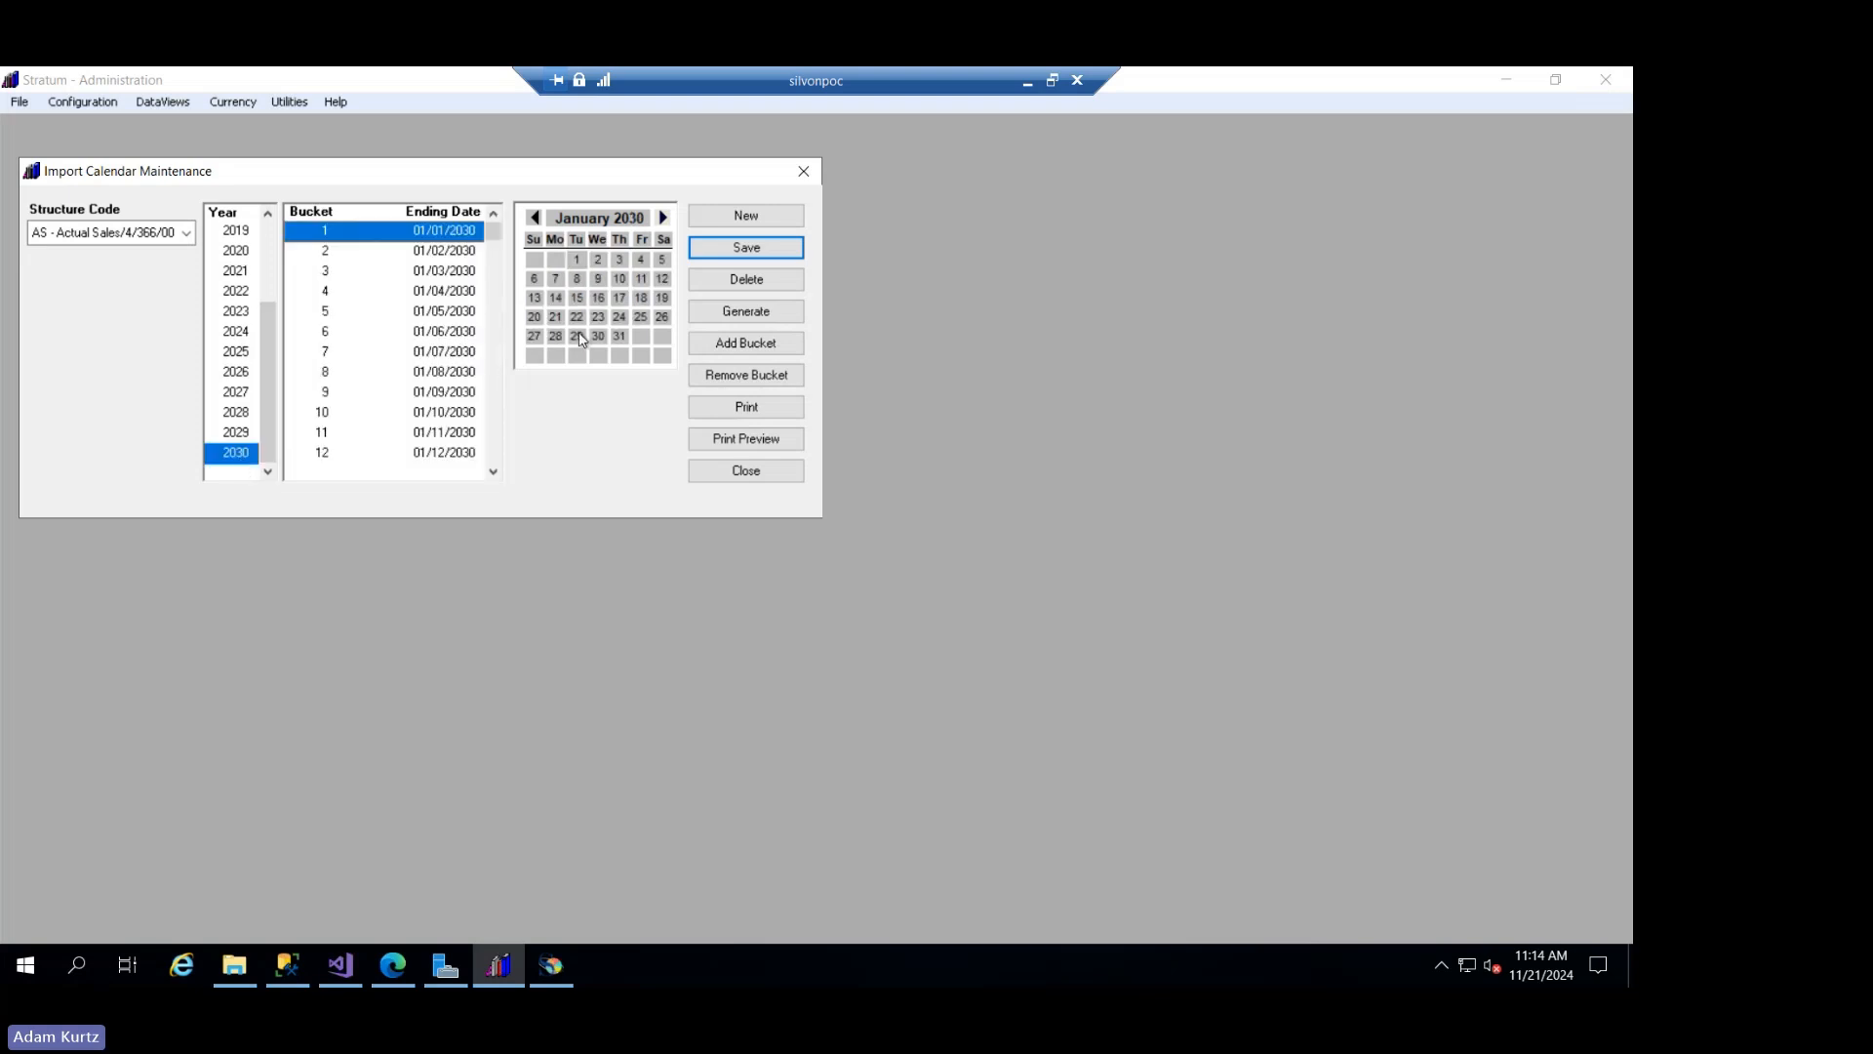
# - Create a 2031 import calendar for AS - Actual Sales with starting date 01/01/2031 and generate its buckets
pyautogui.click(746, 216)
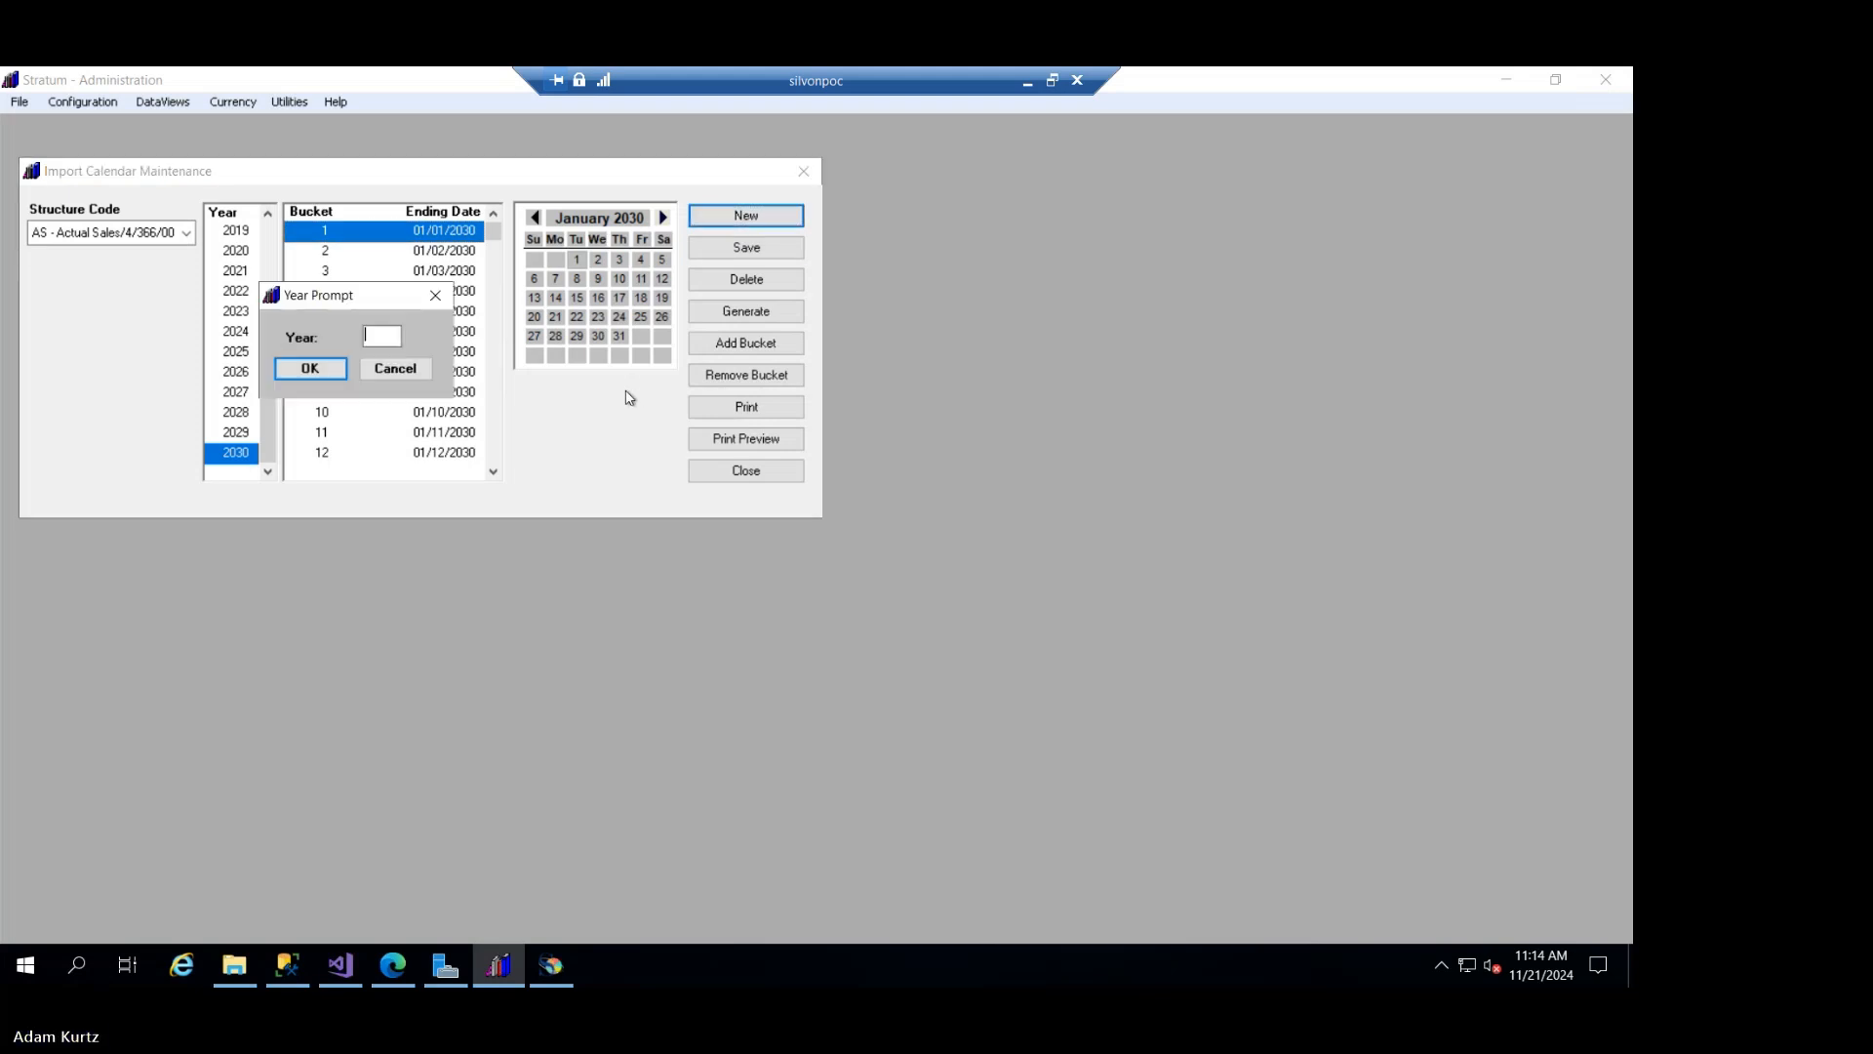
pyautogui.write('031')
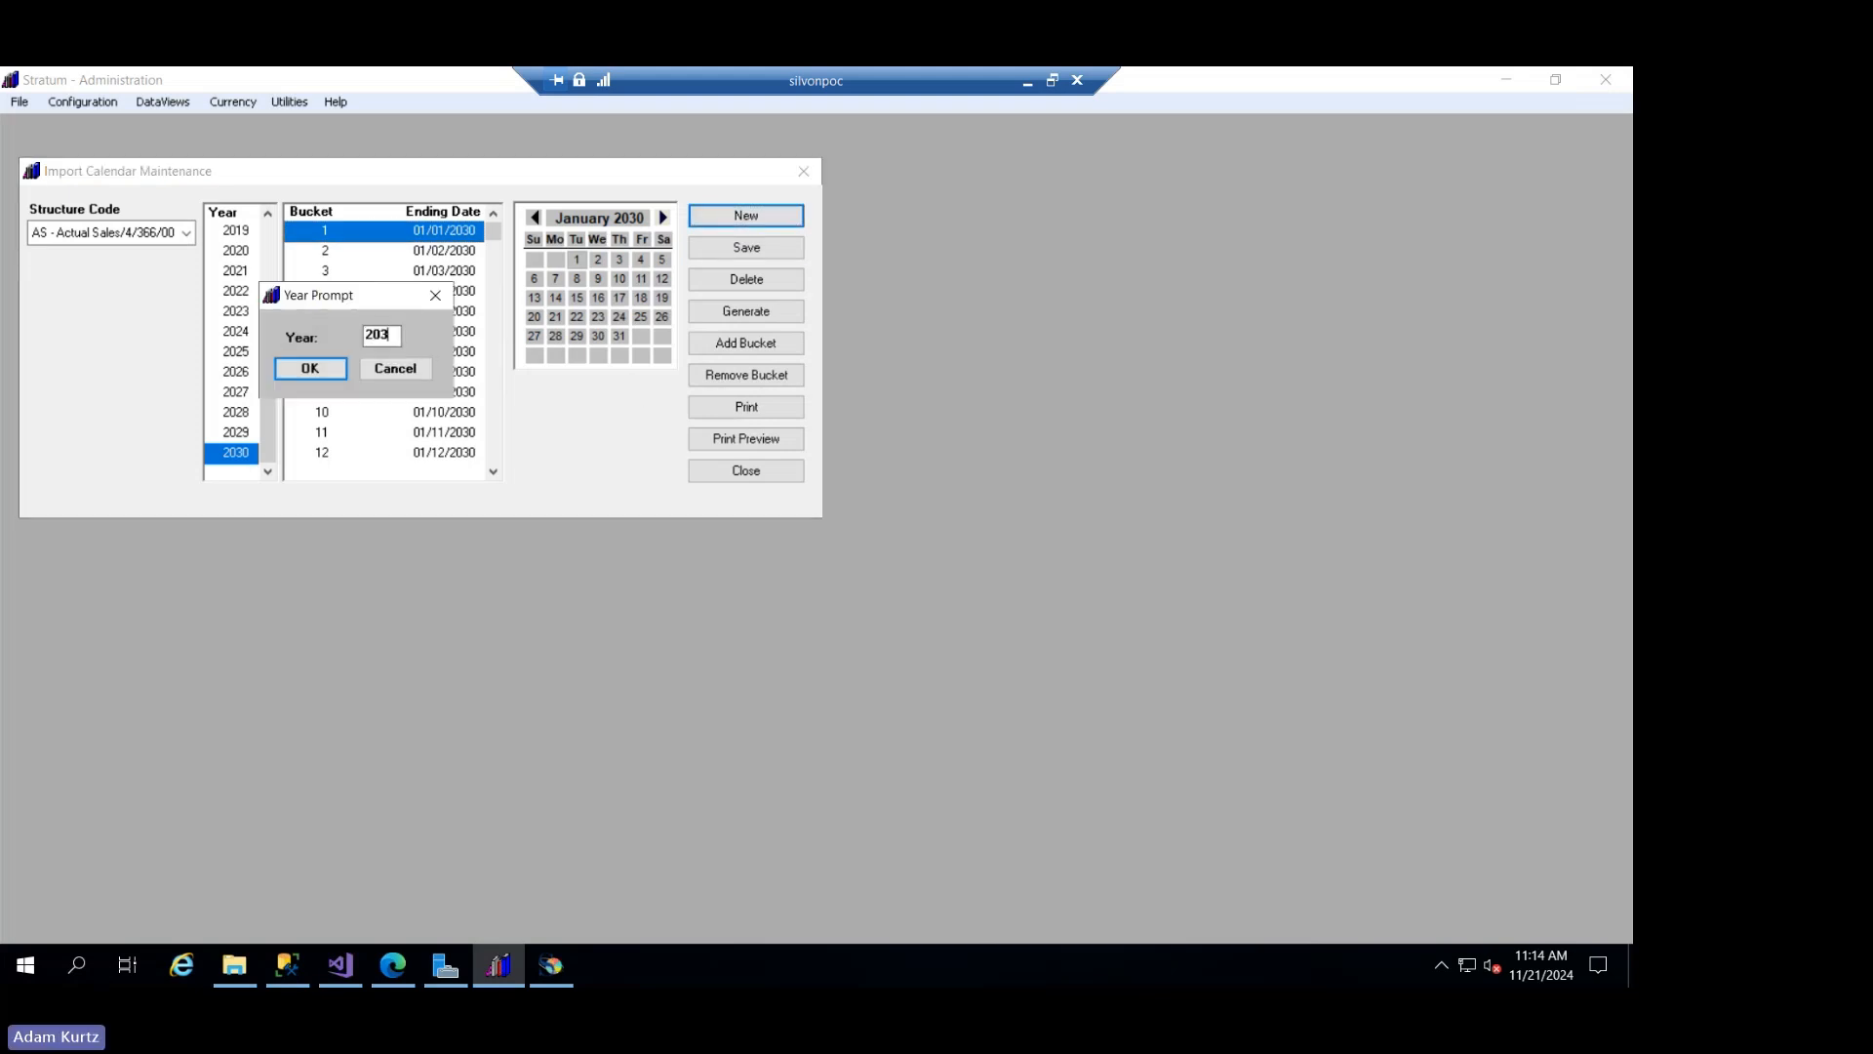
pyautogui.click(286, 367)
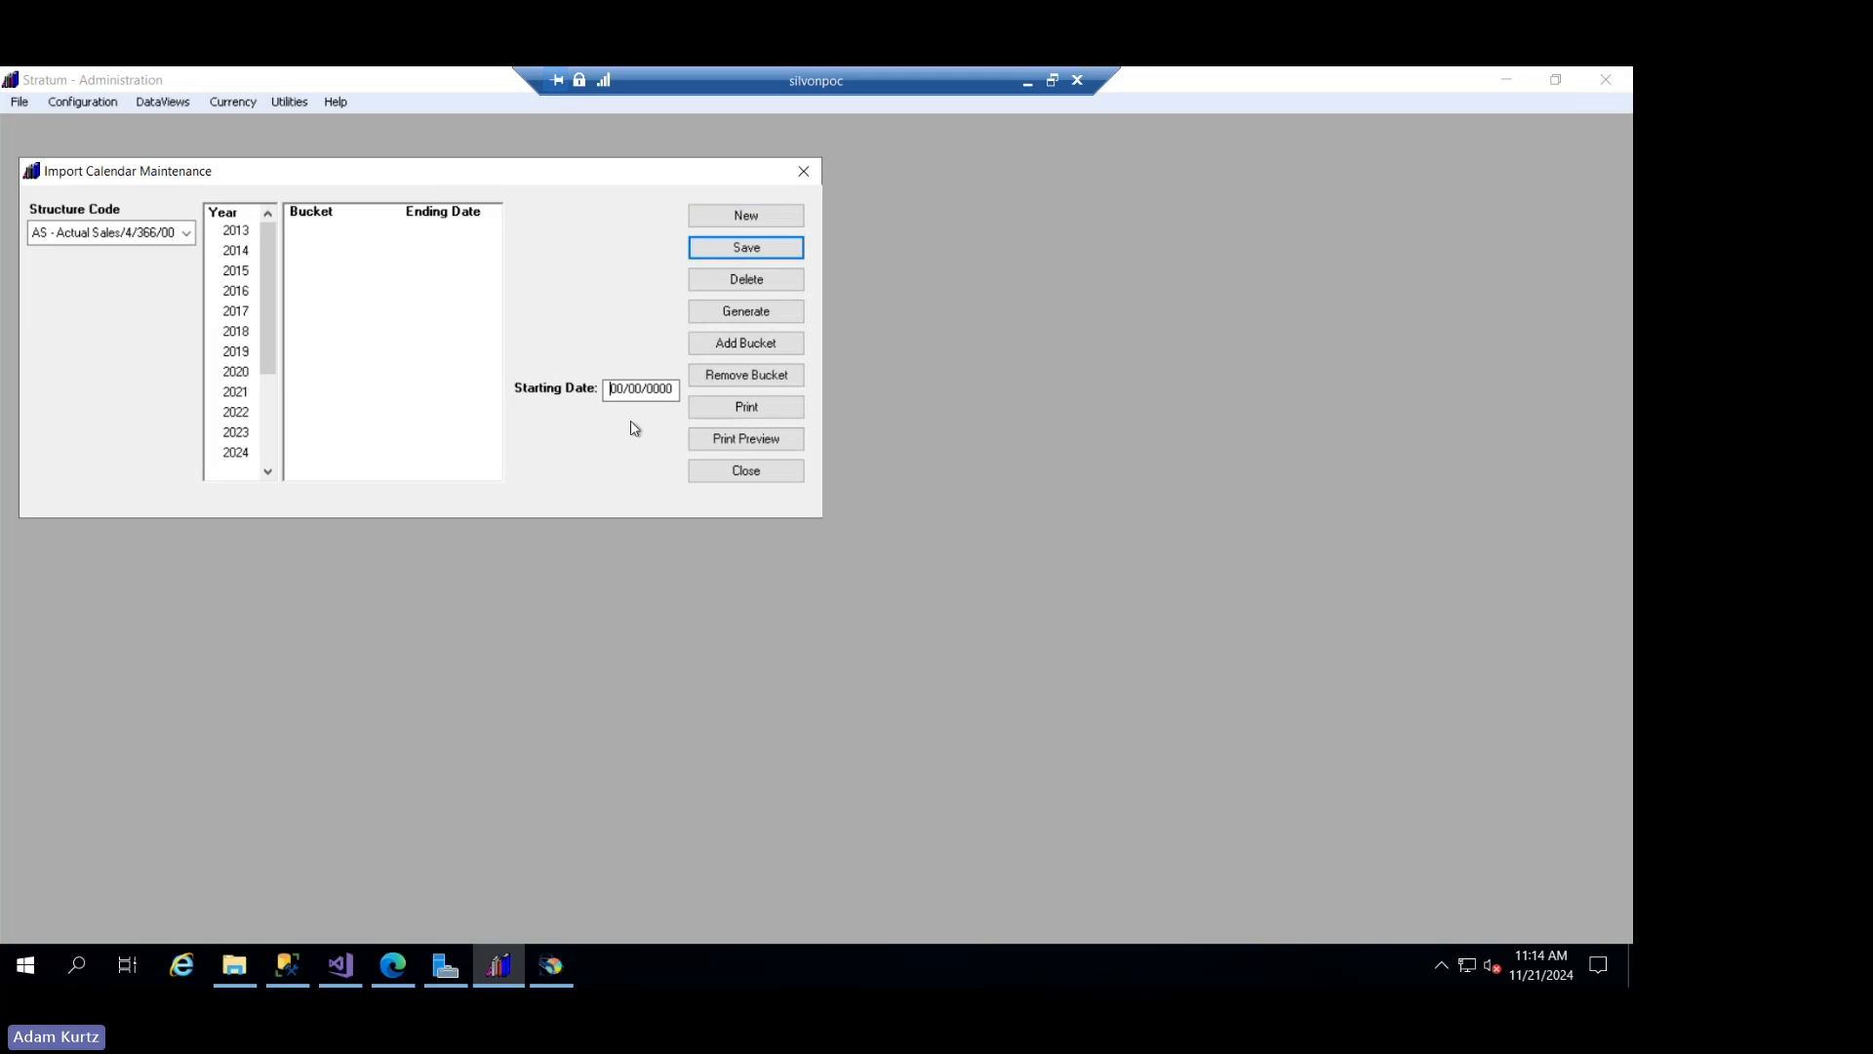
pyautogui.write('101')
pyautogui.write('2031')
pyautogui.click(734, 313)
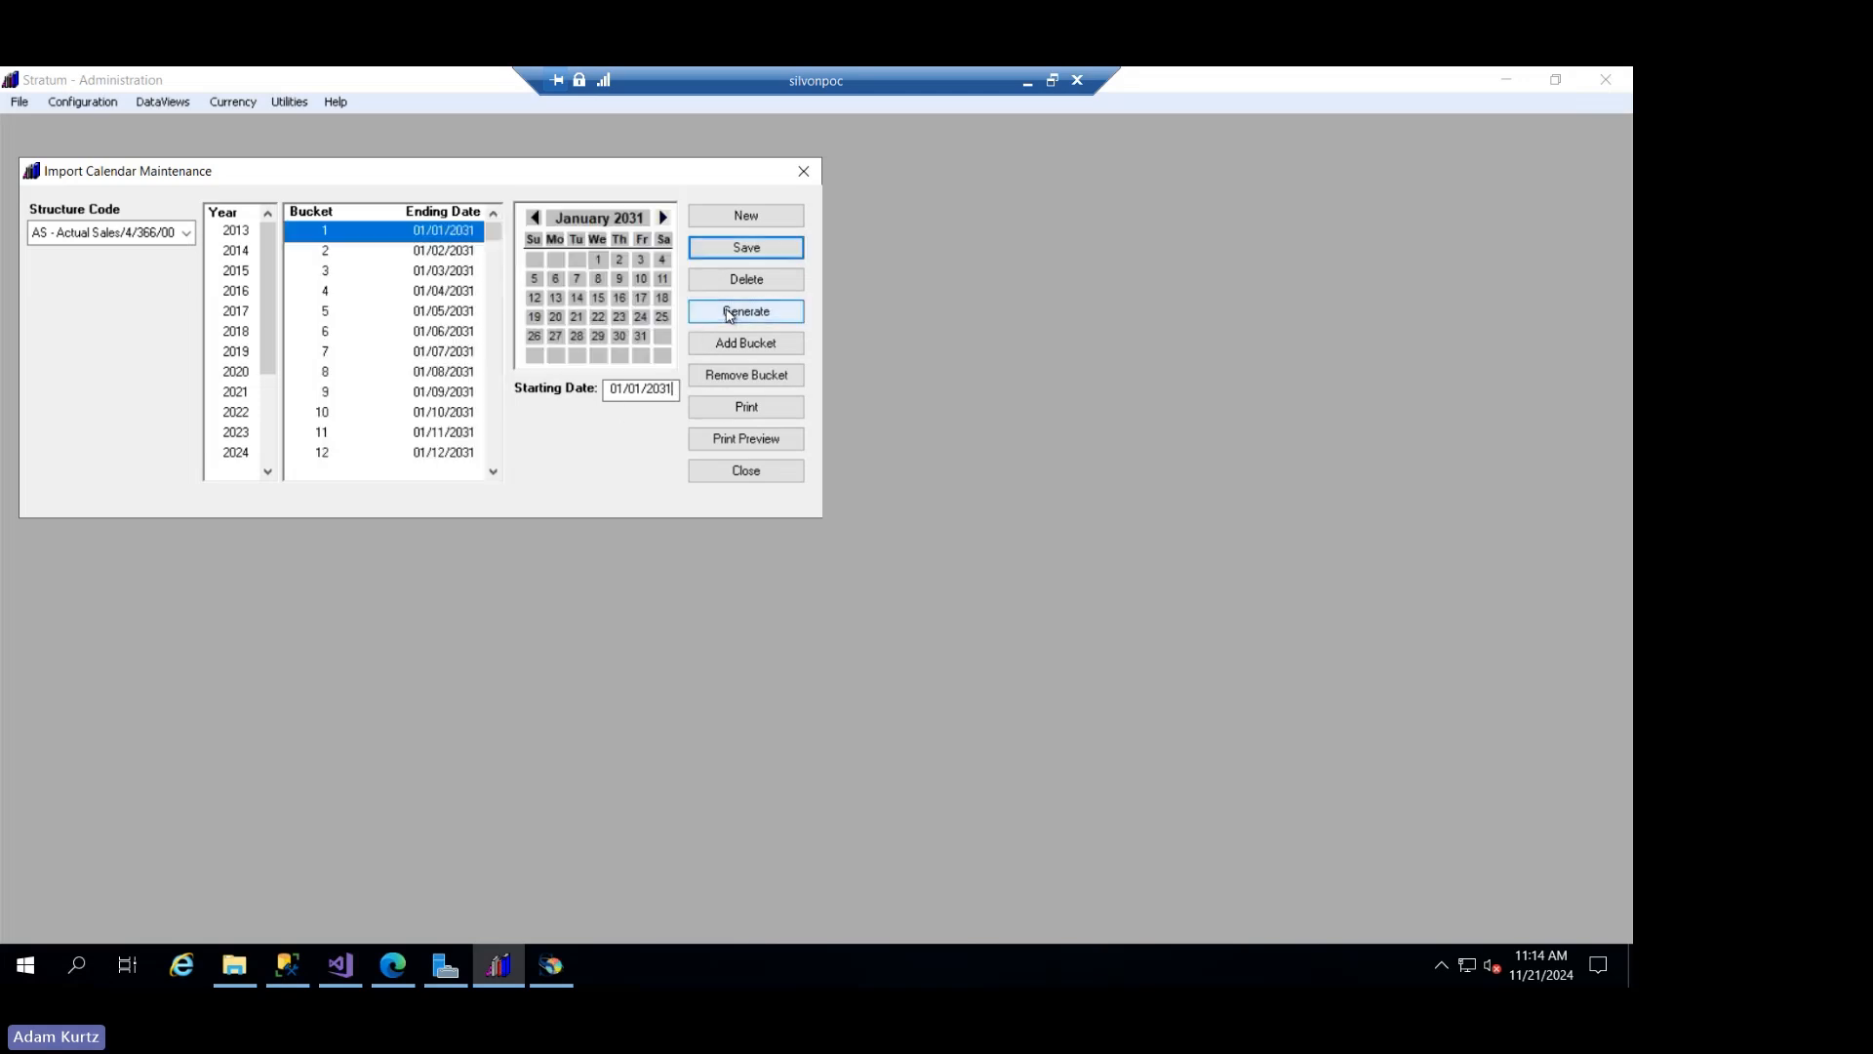
# - Check the last generated 2031 buckets, save the calendar, and verify the end of the year list
pyautogui.moveTo(493, 235); pyautogui.dragTo(478, 484)
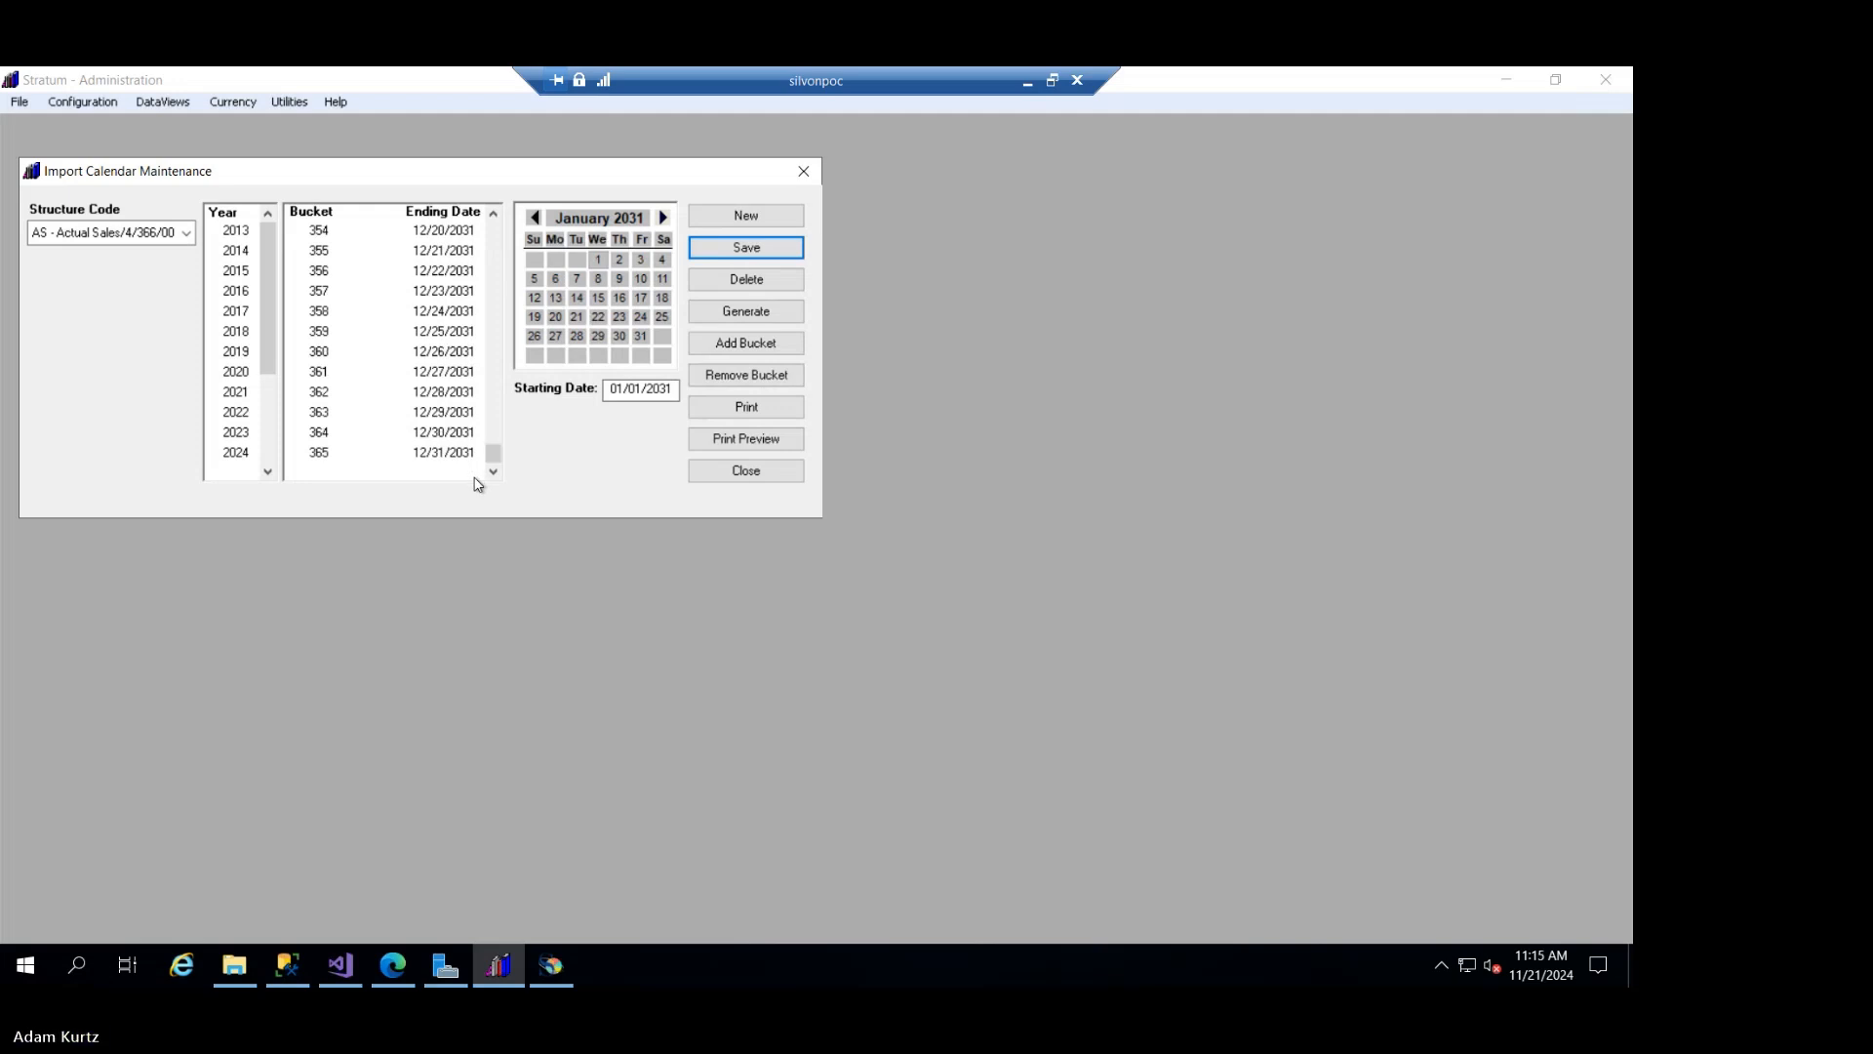
pyautogui.click(786, 255)
pyautogui.click(272, 432)
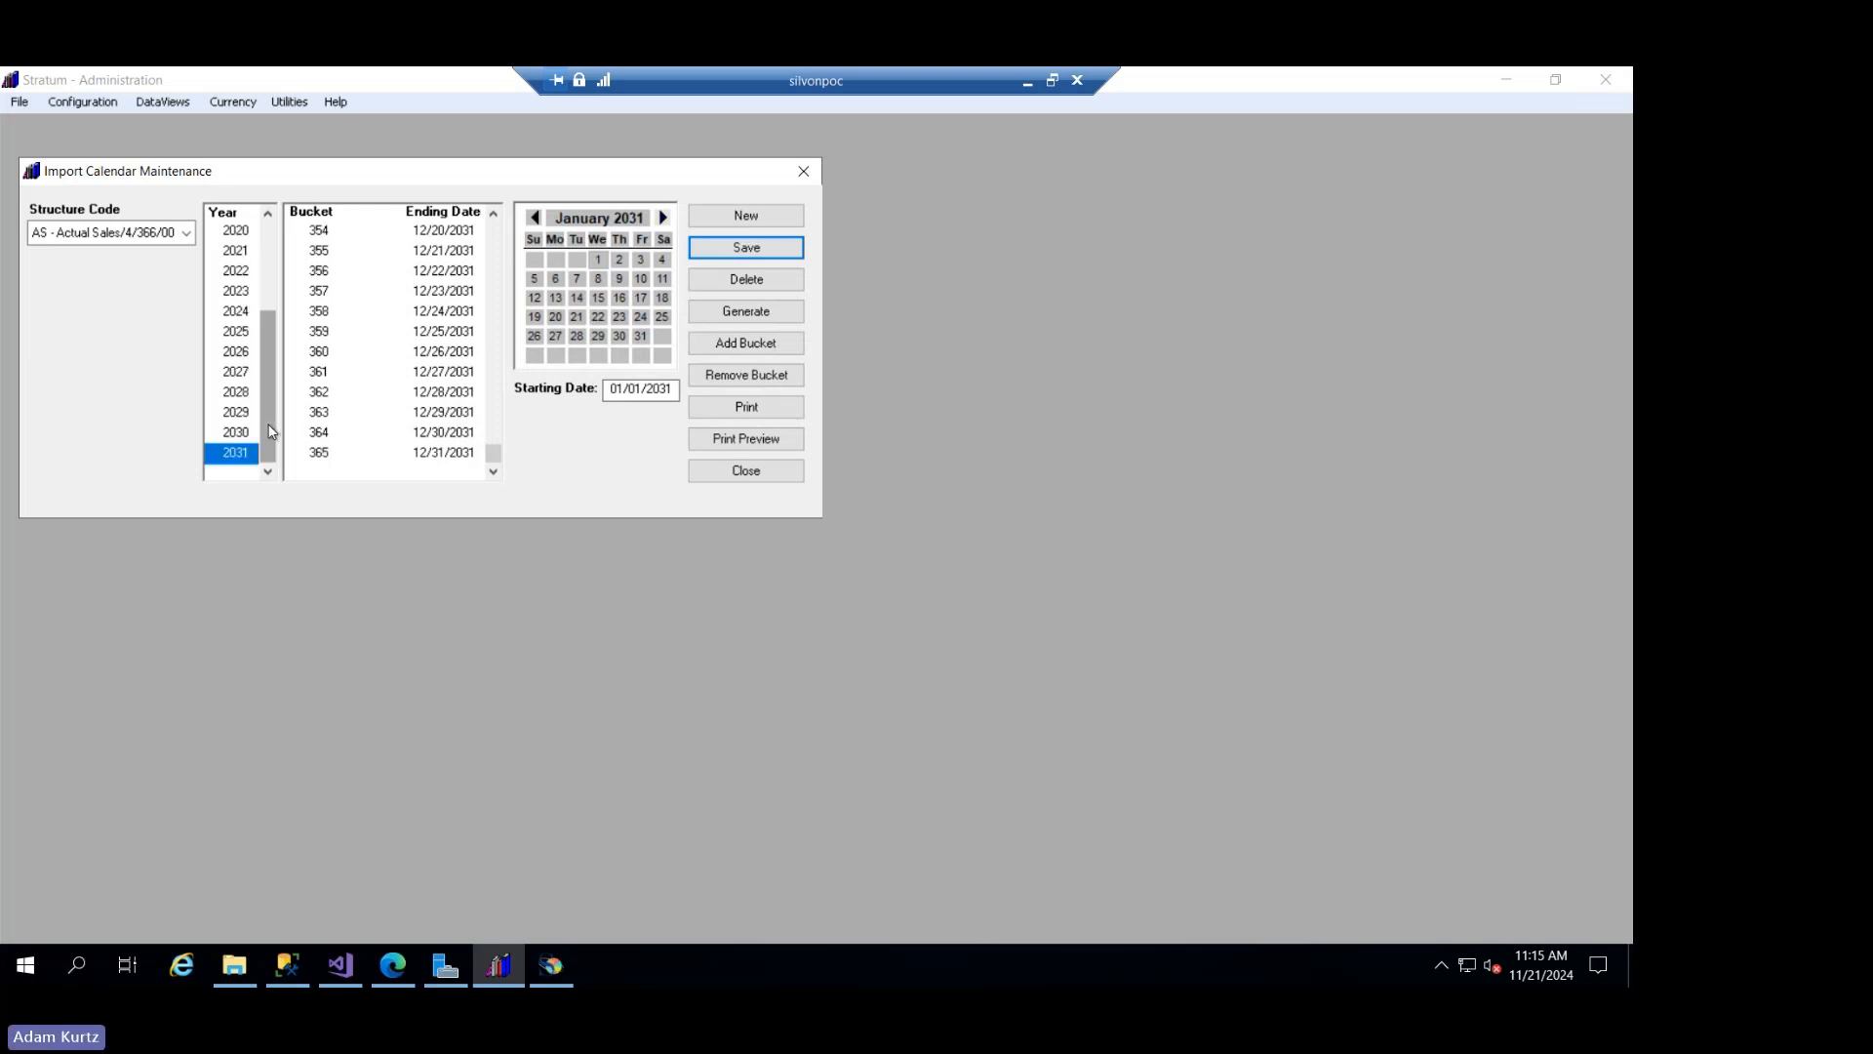
# - Start a new import calendar for 2032 with starting date 01/01/2032 and generate its buckets
pyautogui.click(733, 218)
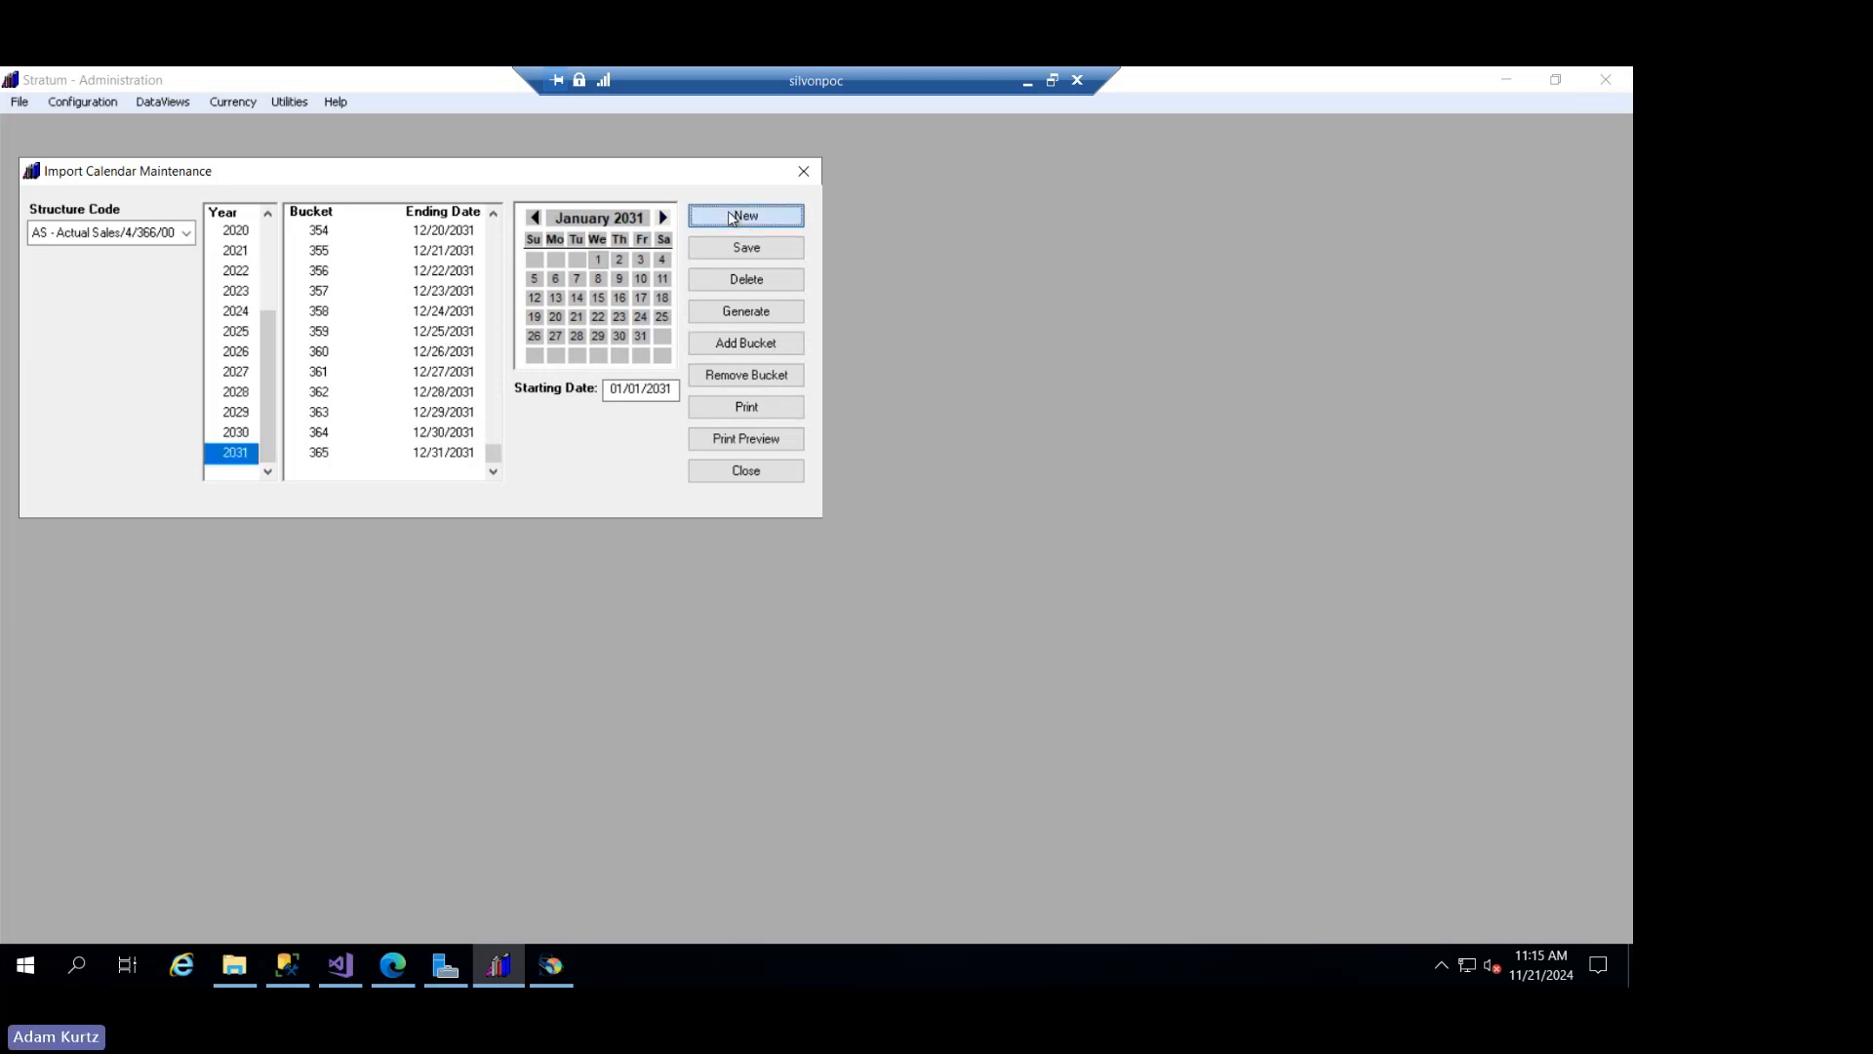
pyautogui.click(822, 589)
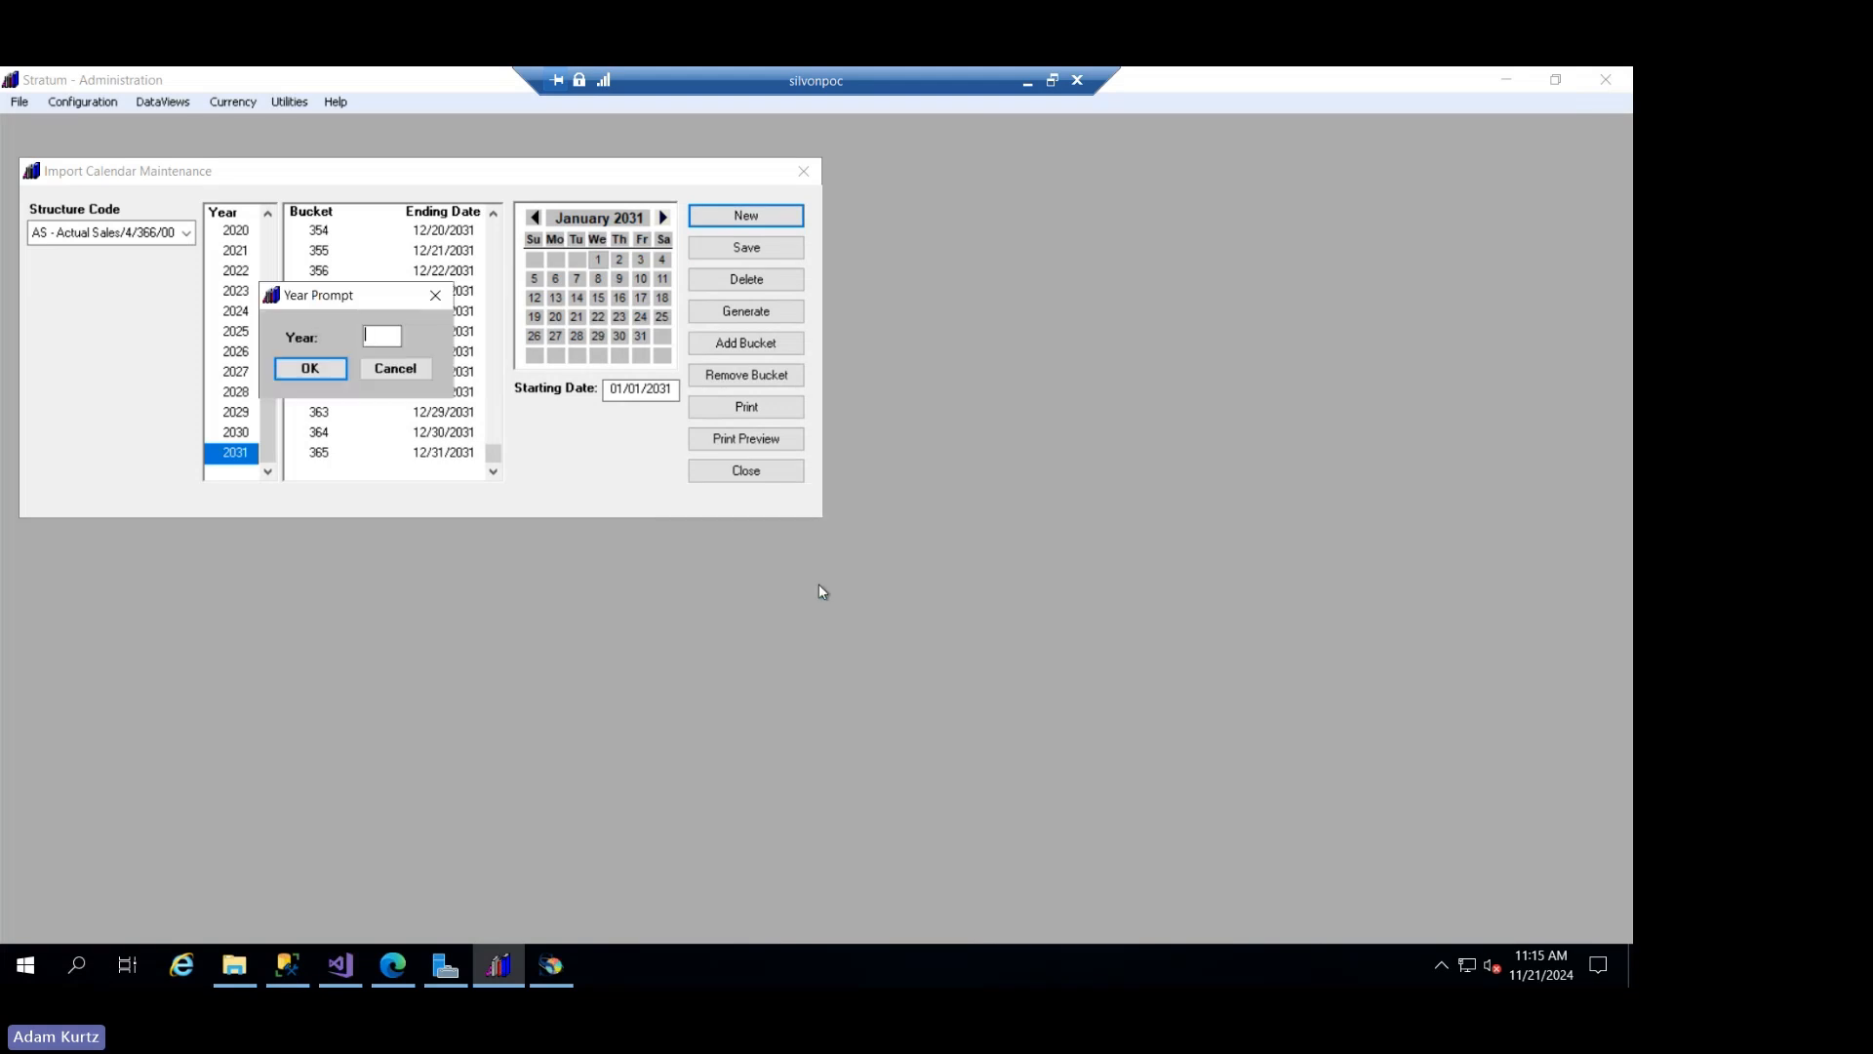
pyautogui.write('2032')
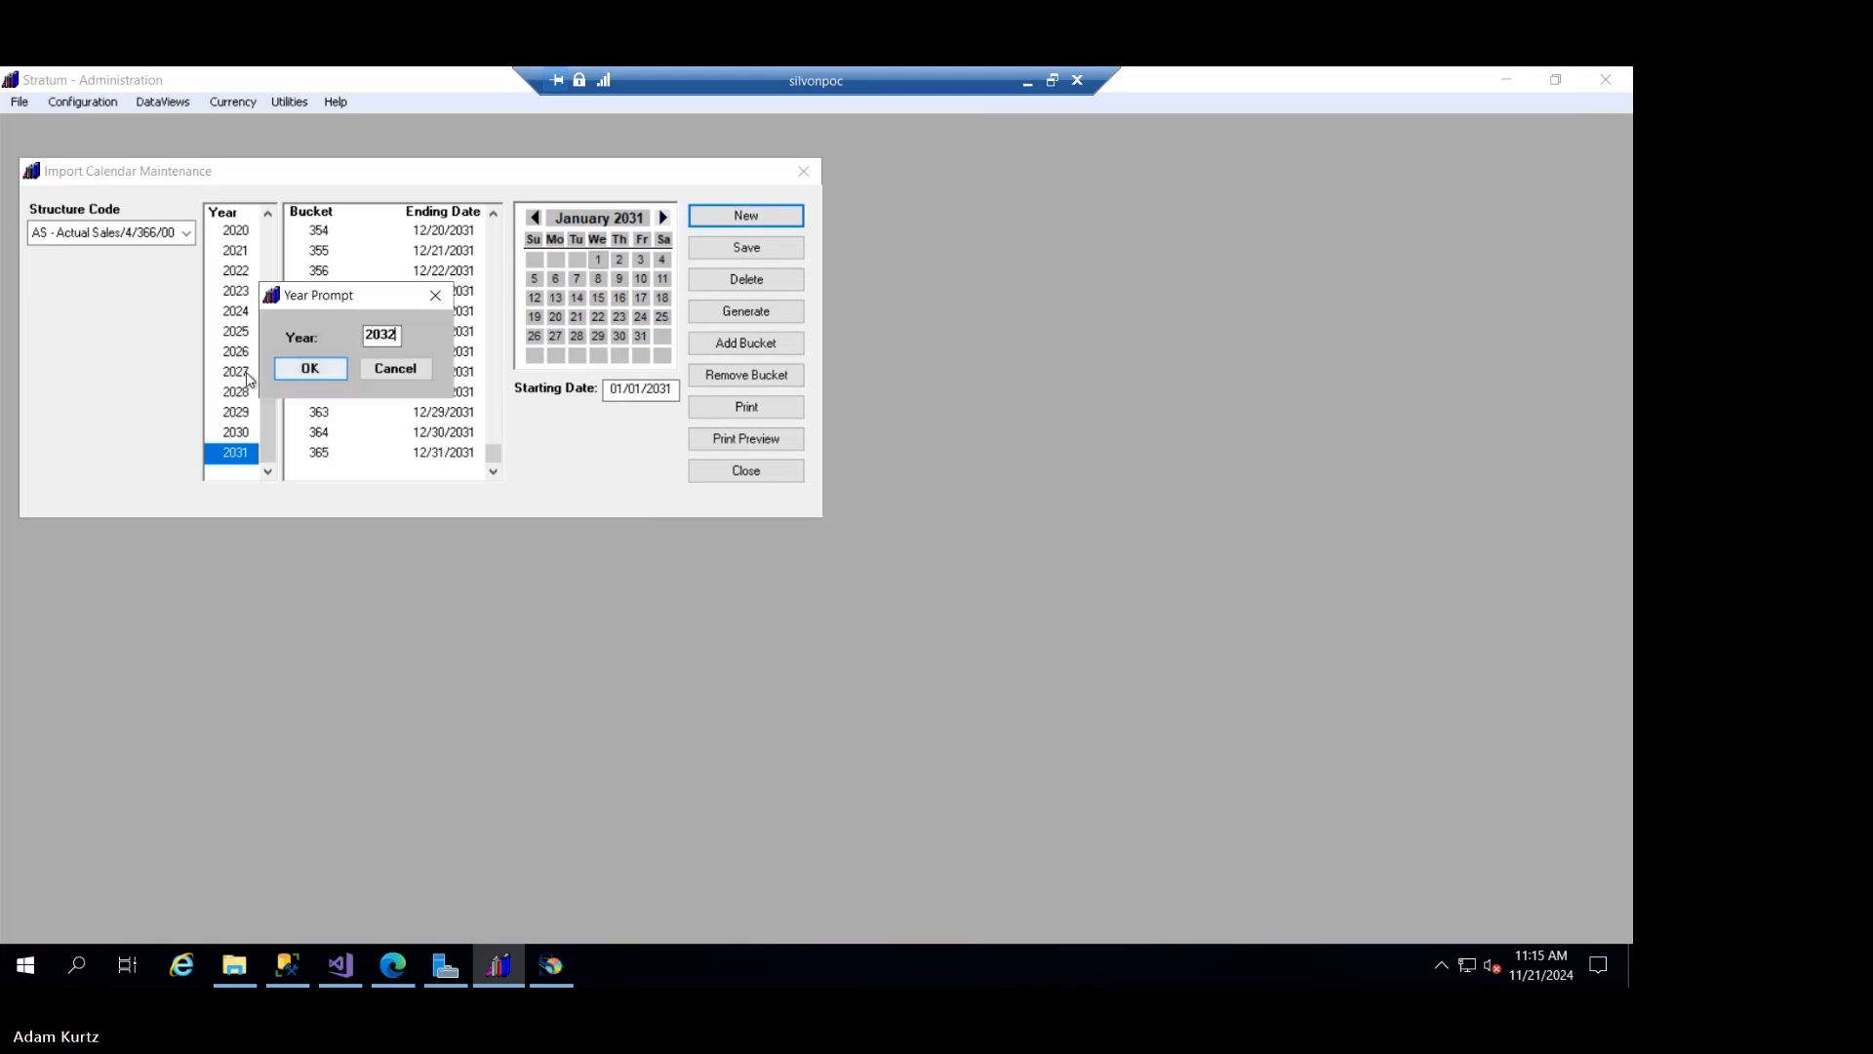
pyautogui.click(313, 376)
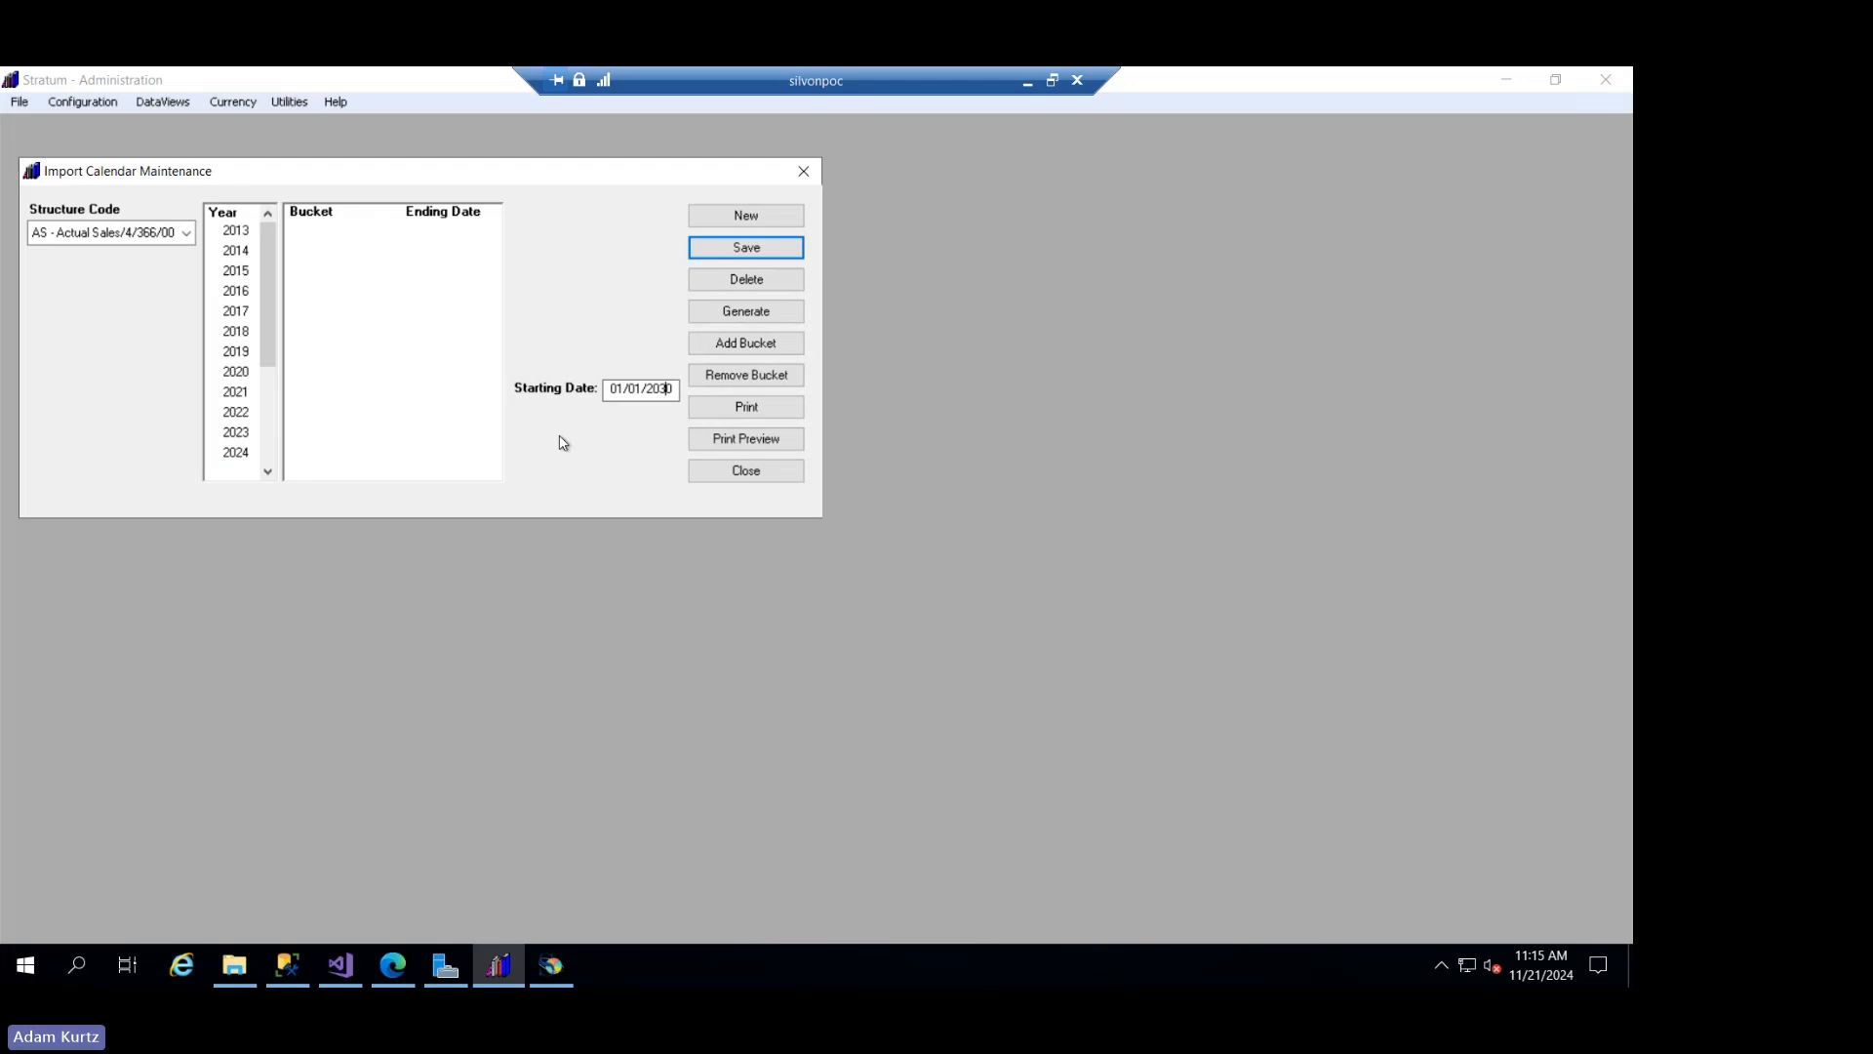
pyautogui.click(748, 312)
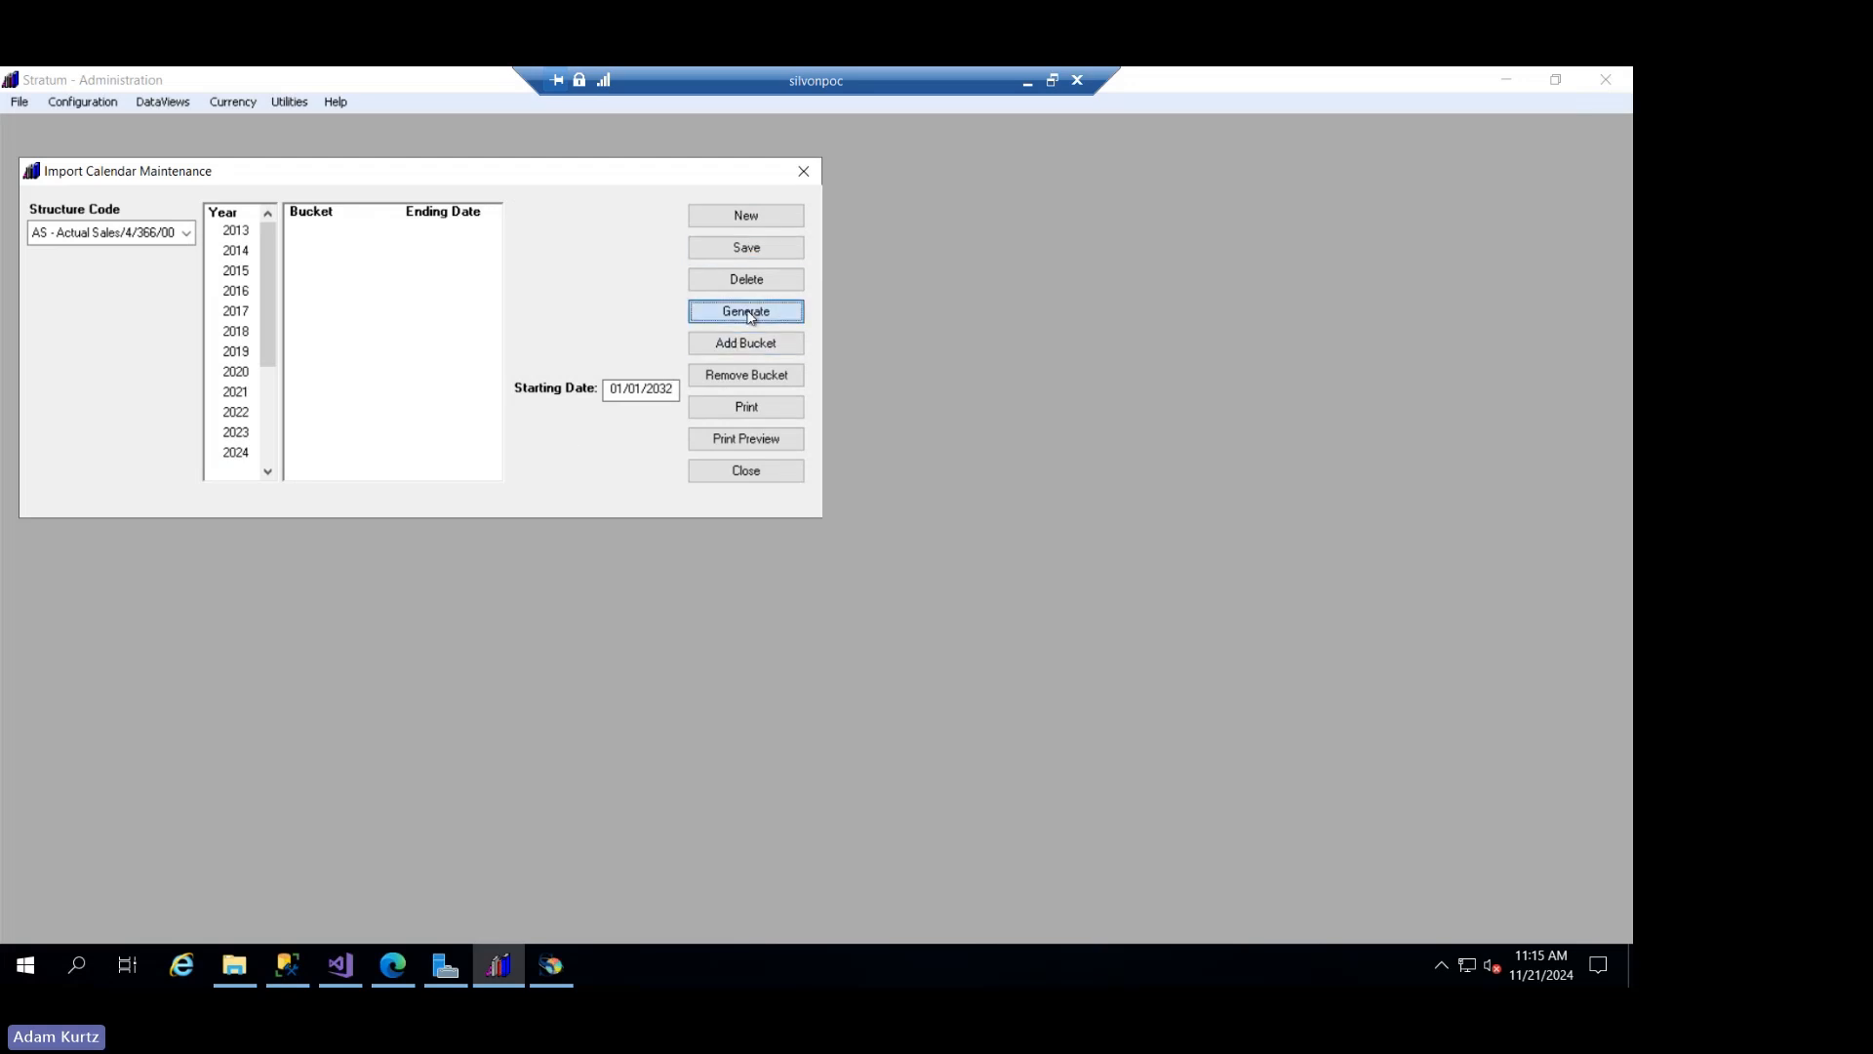
# - Inspect the 2032 buckets at year end and around the end of February, and close the import calendar without saving
pyautogui.moveTo(493, 224); pyautogui.dragTo(463, 480)
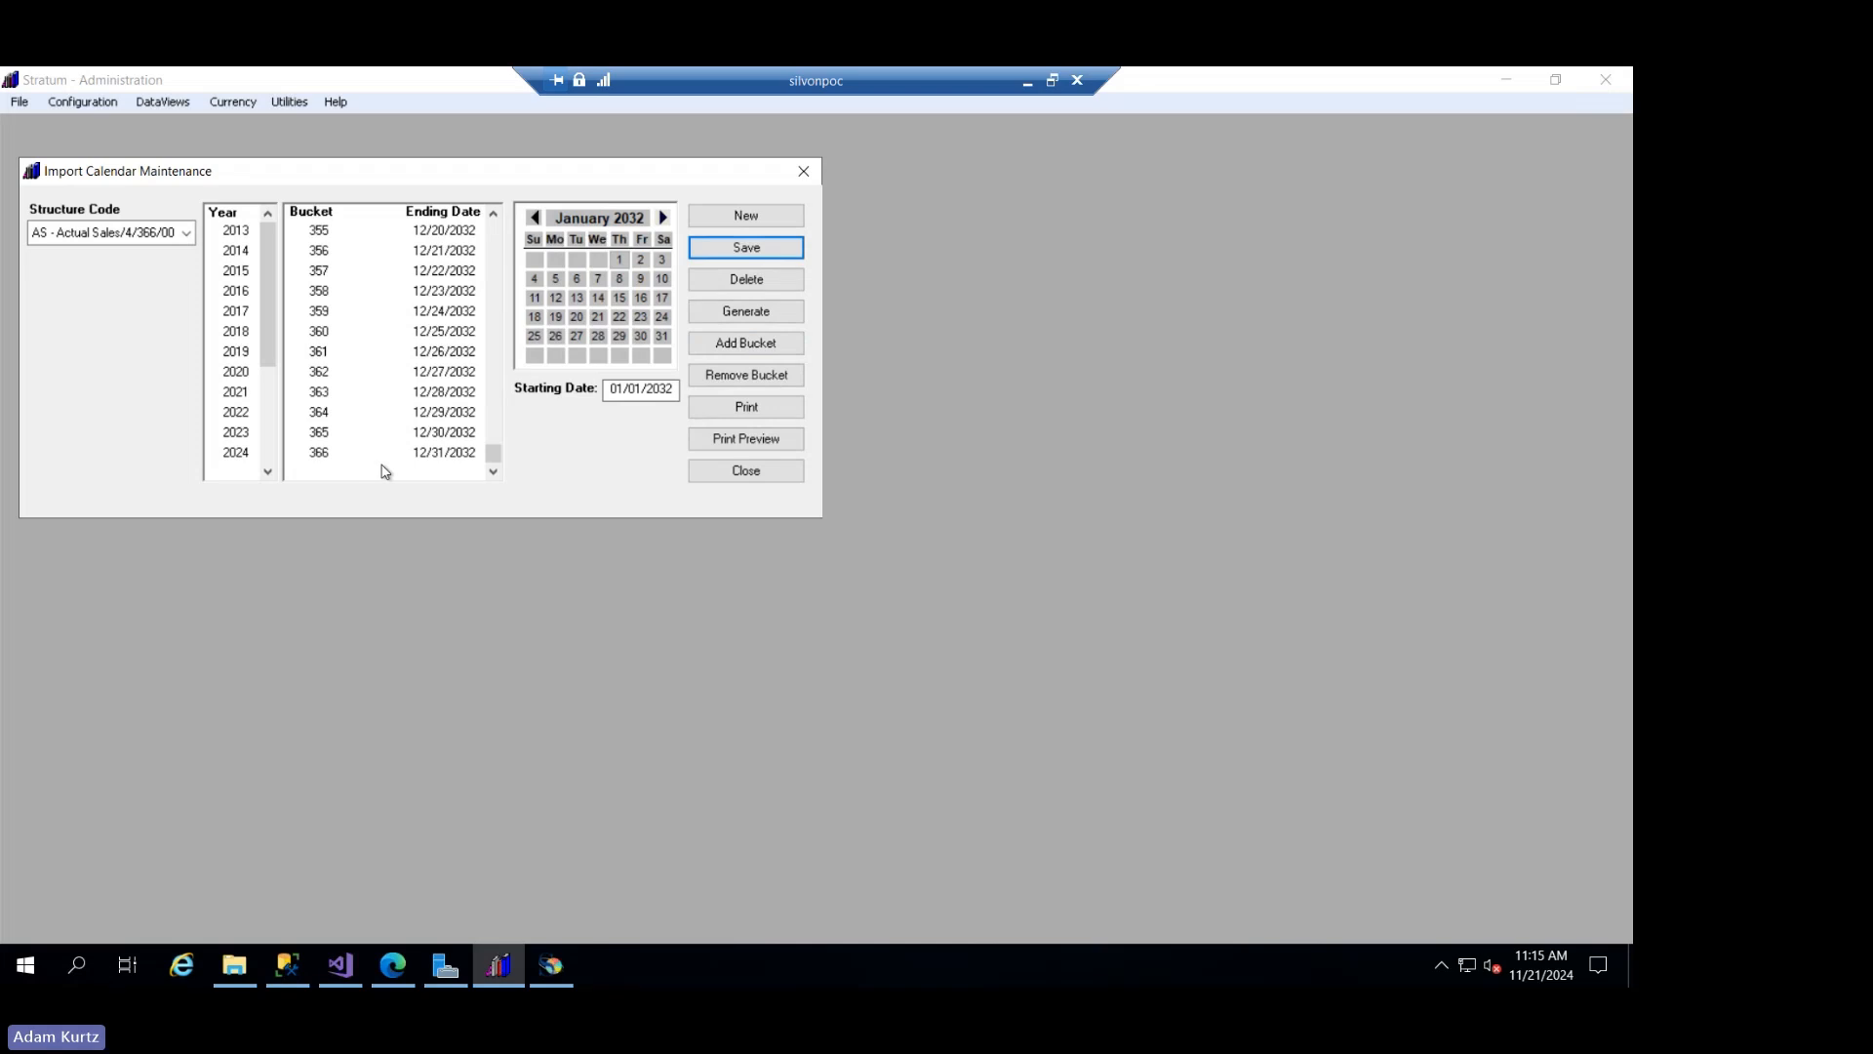
pyautogui.moveTo(493, 454); pyautogui.dragTo(504, 268)
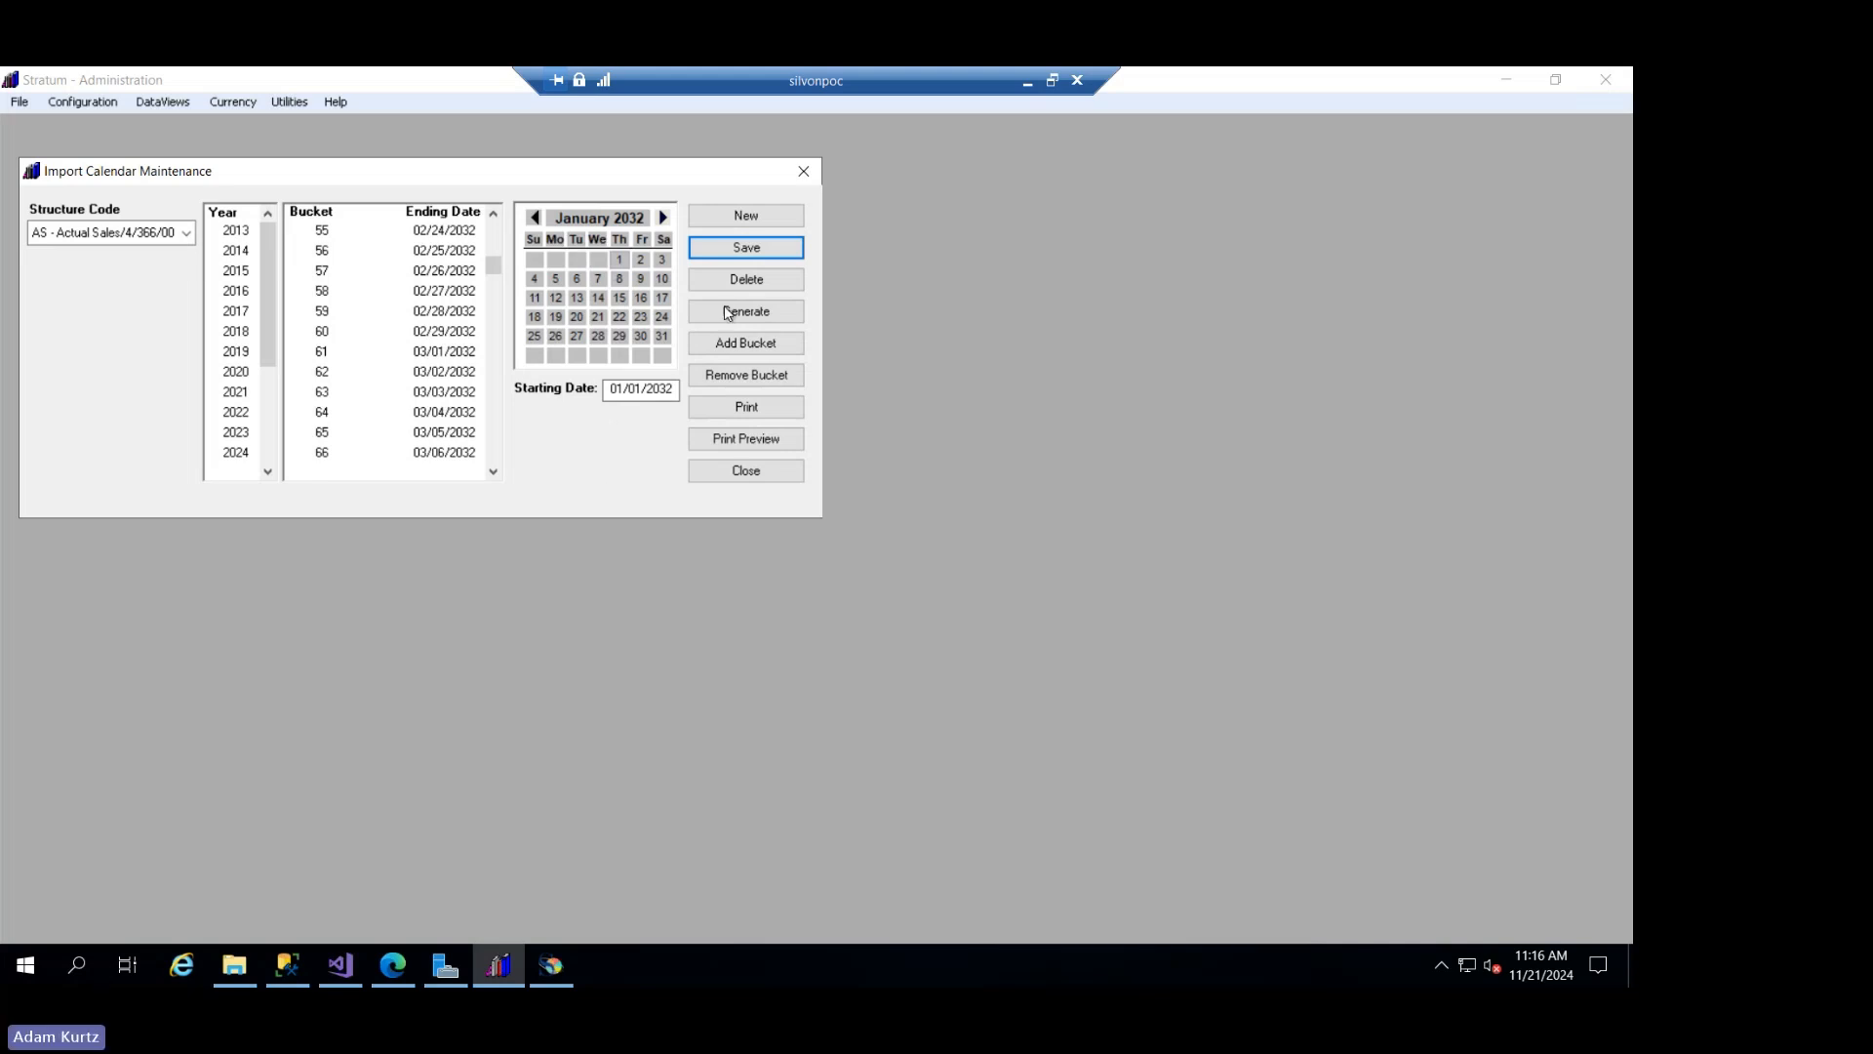
pyautogui.click(720, 472)
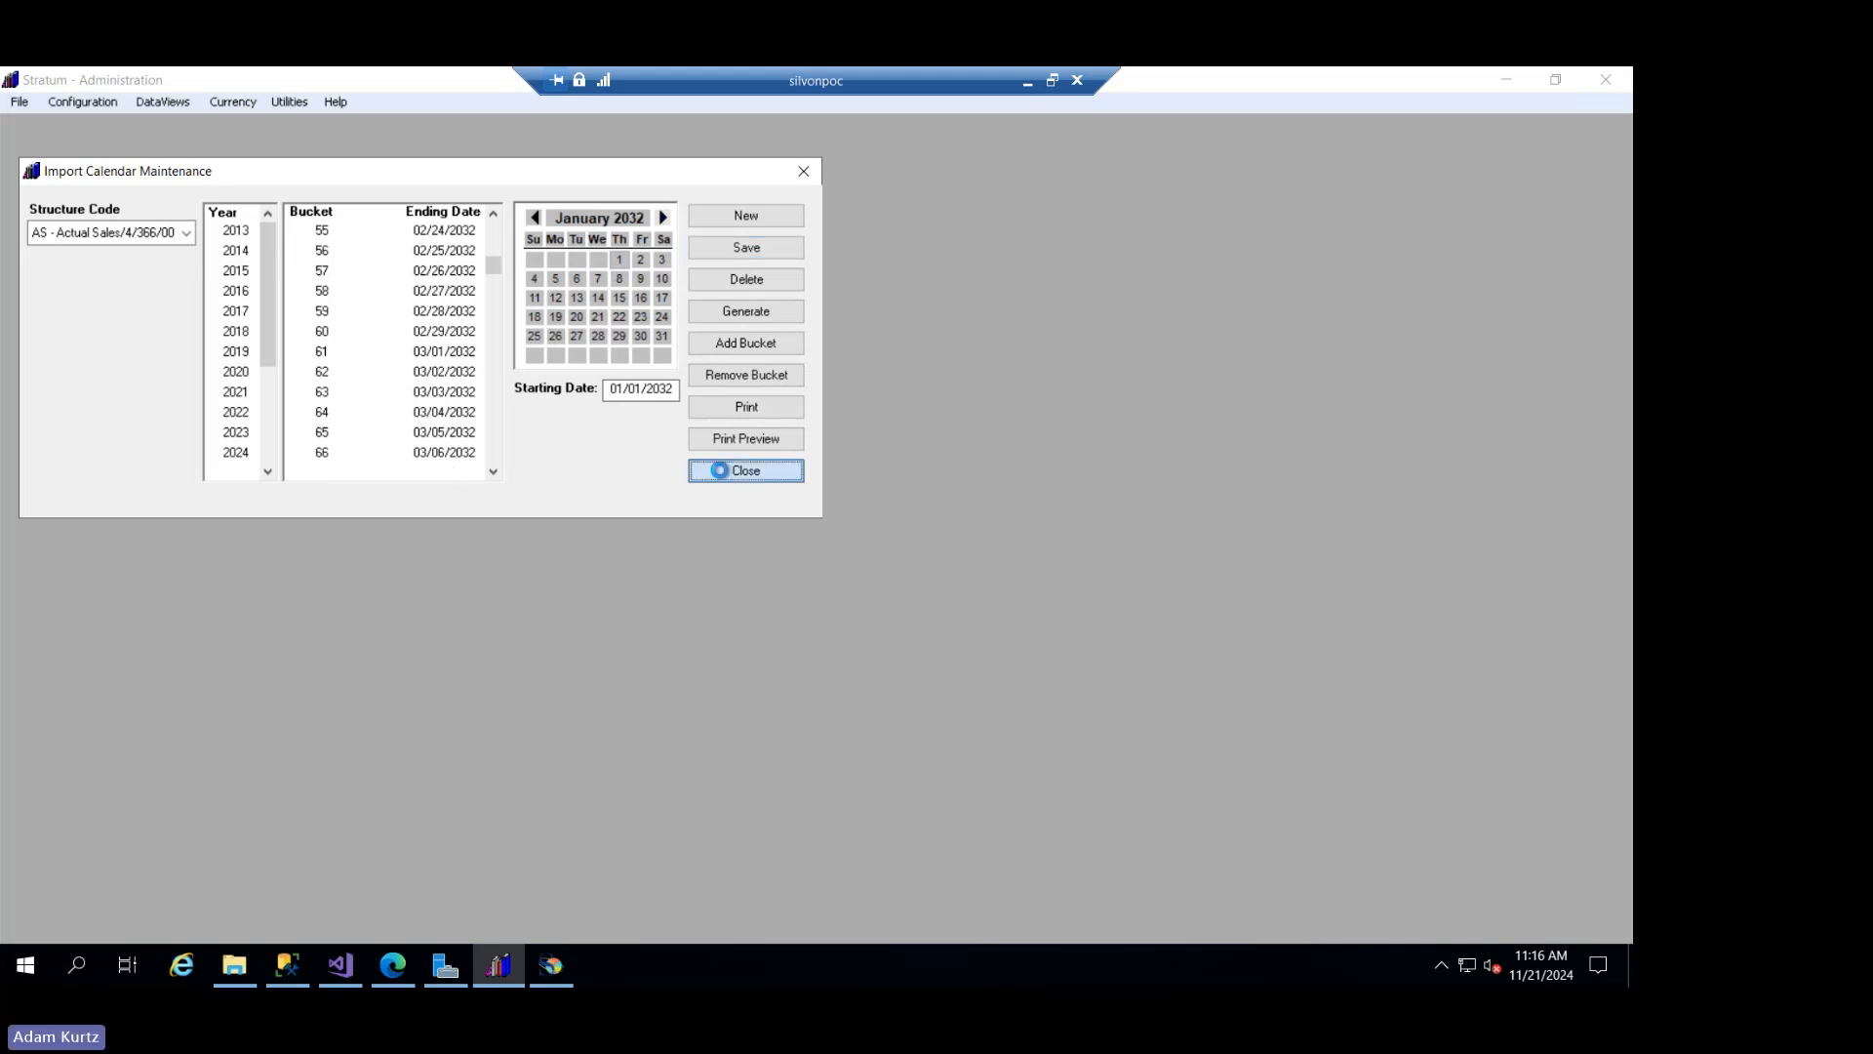
pyautogui.click(830, 586)
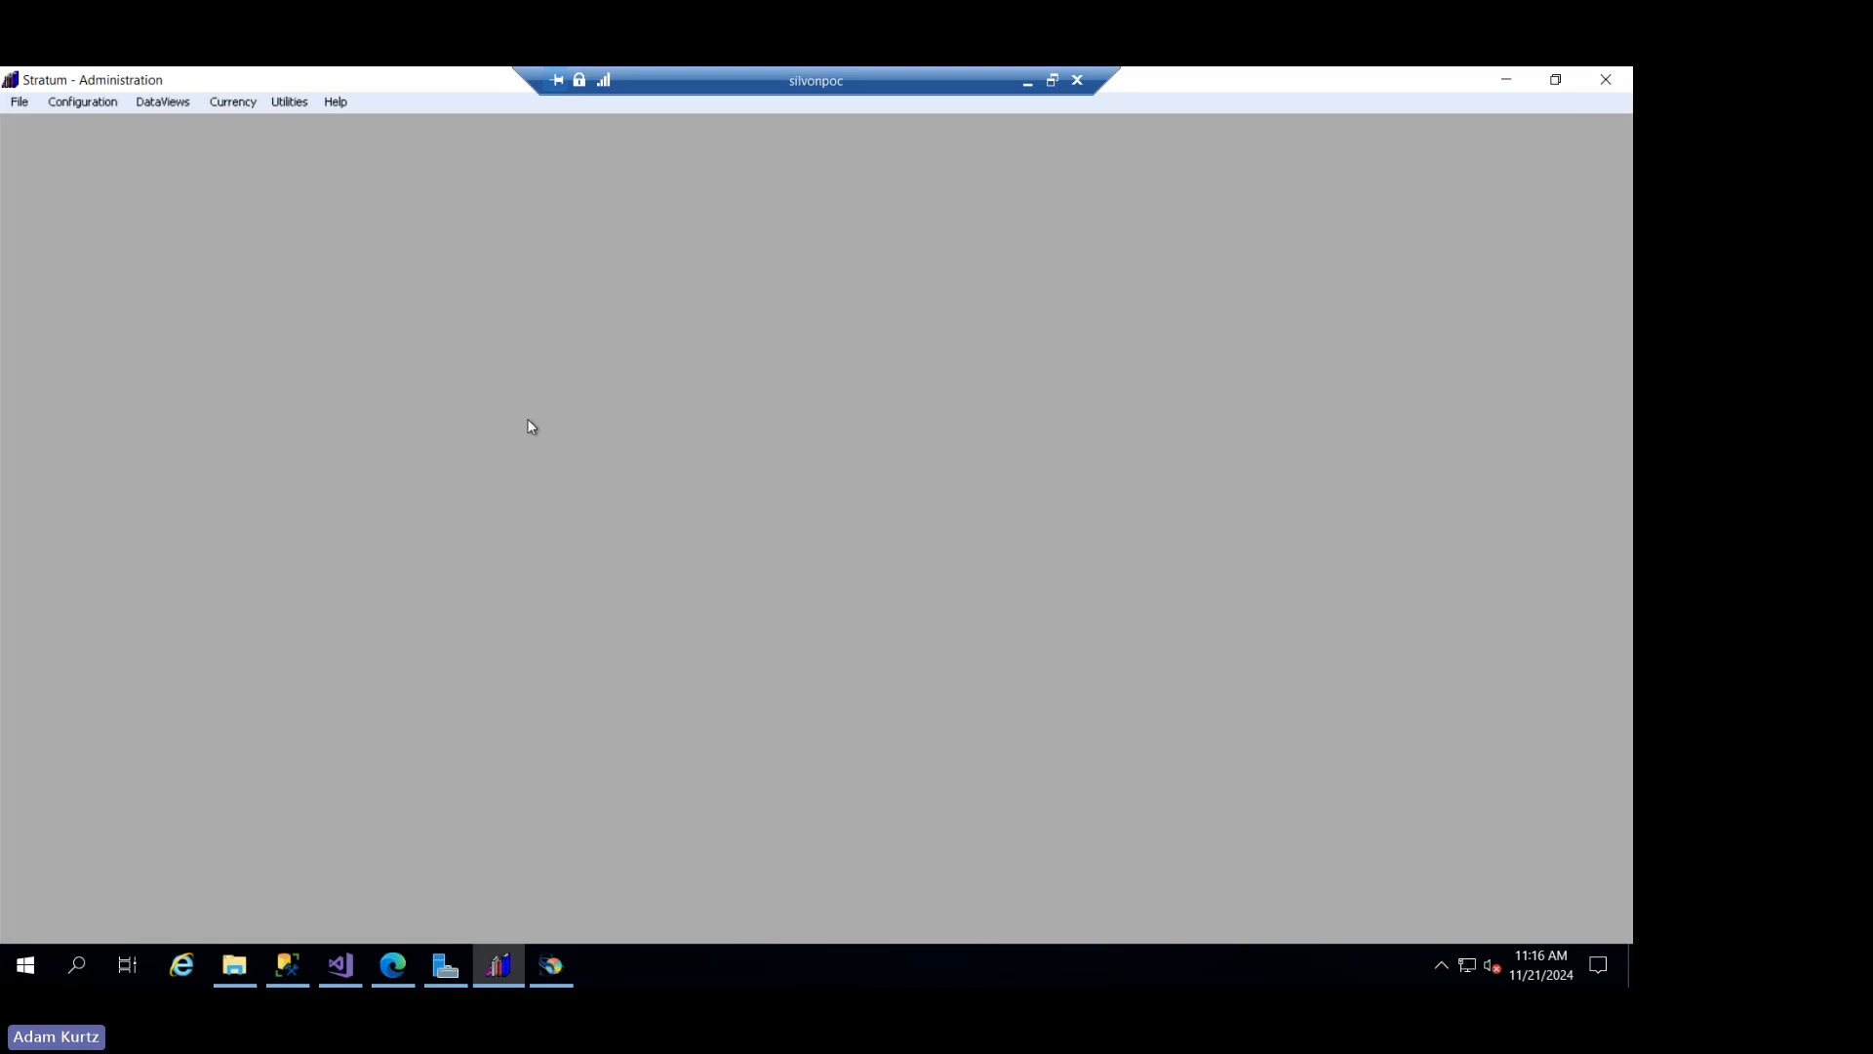
# - Open the Windows Start menu of the remote desktop
pyautogui.click(33, 970)
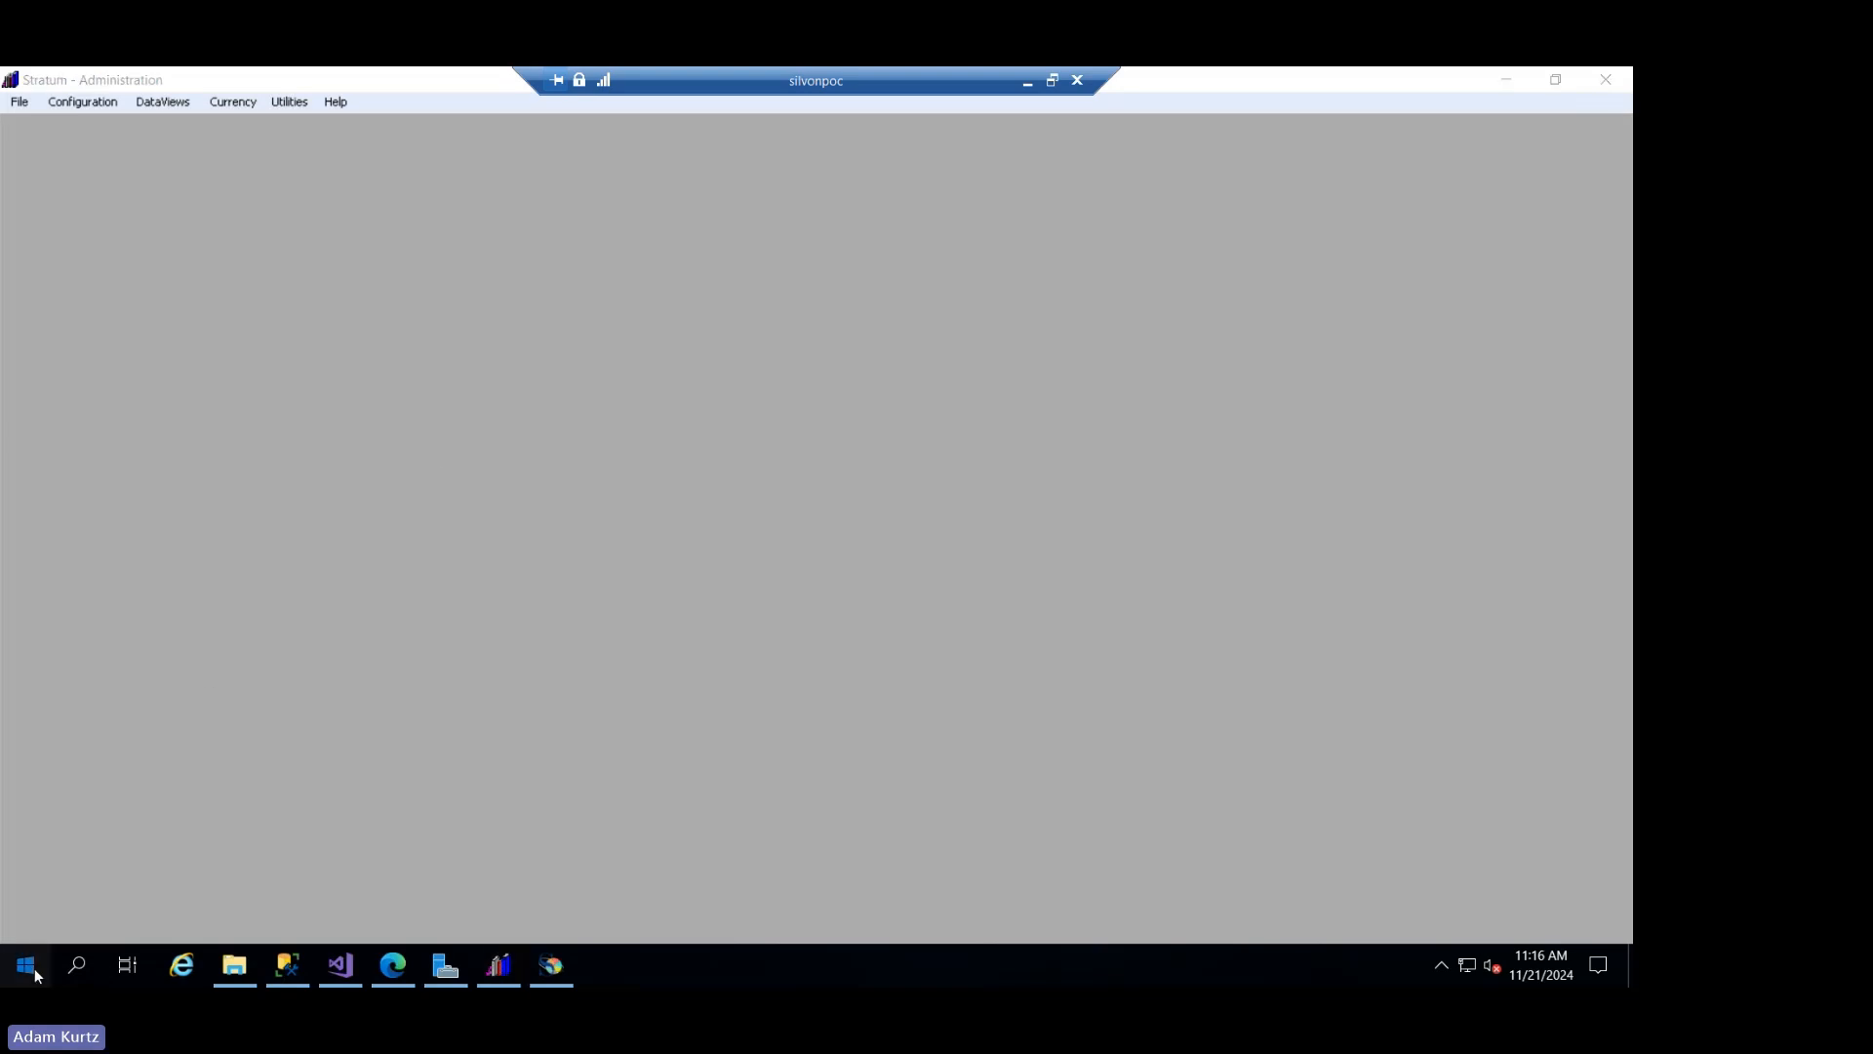
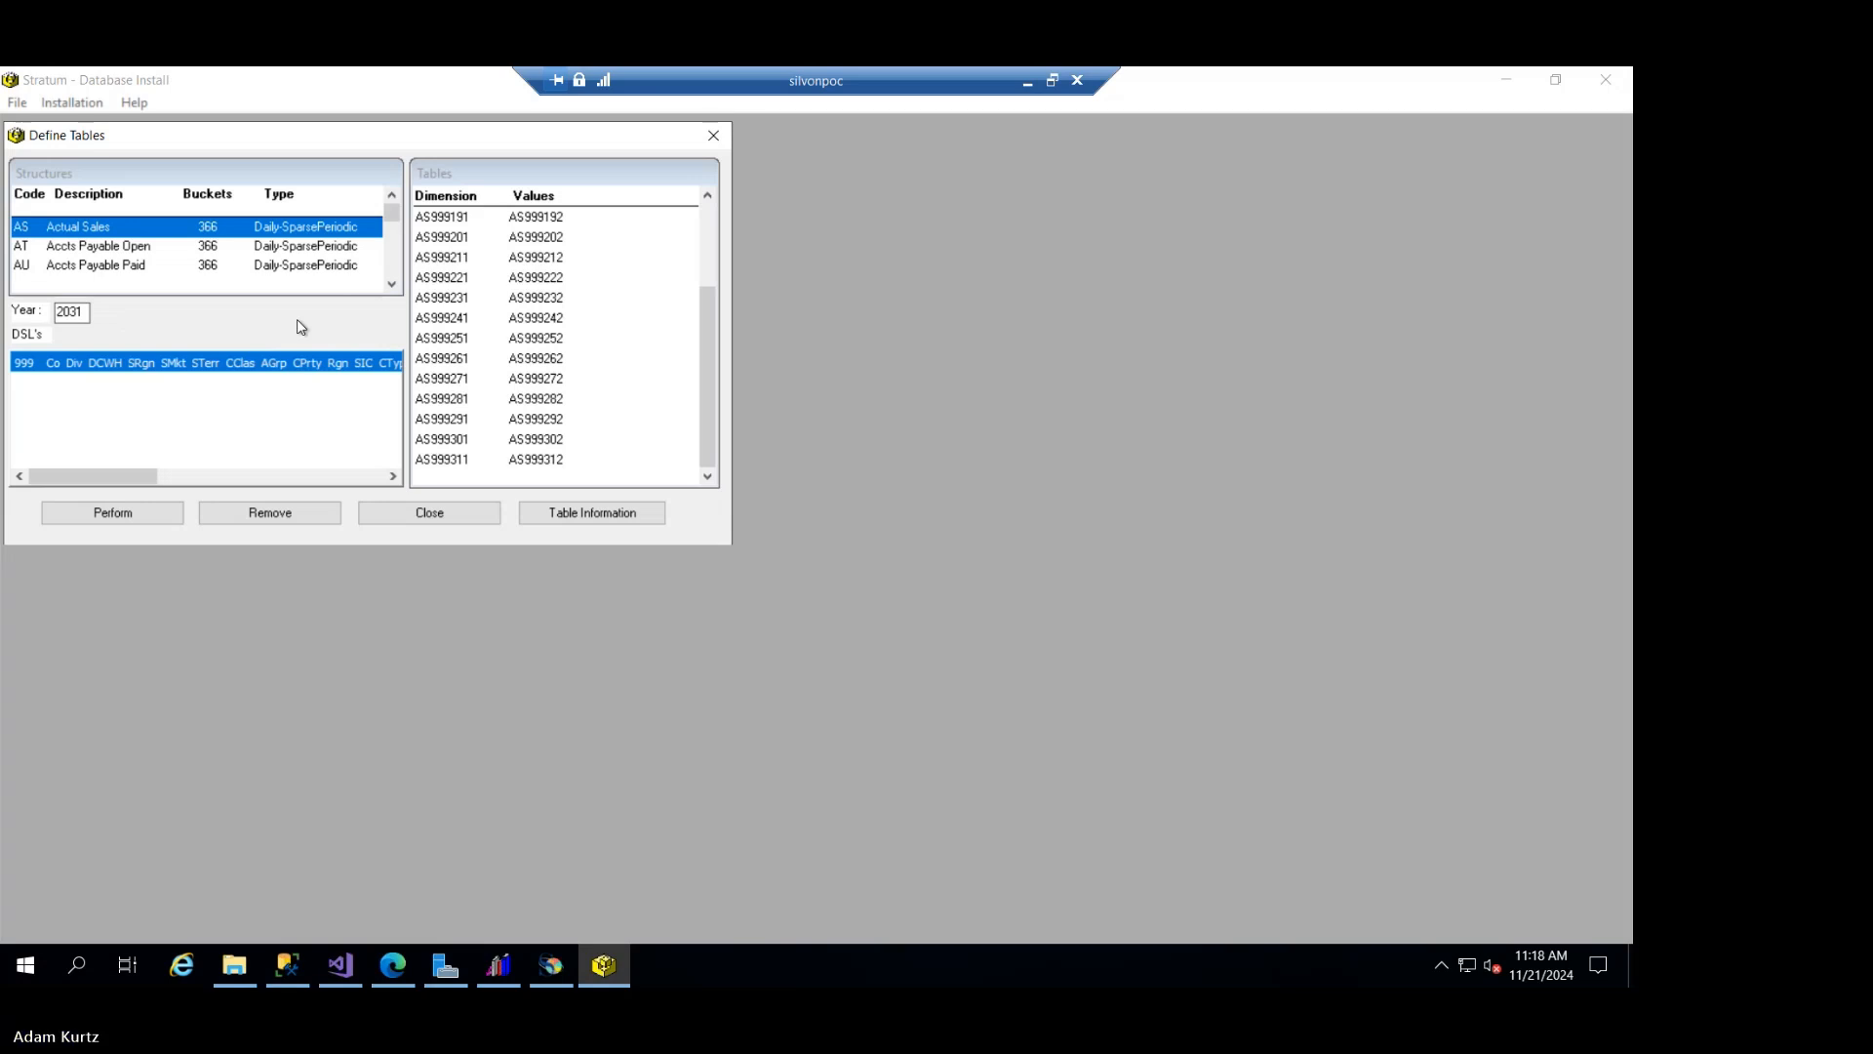
# - Close the table definitions, open table creation, and review the Actual Sales tables through the 2031 entries
pyautogui.click(452, 517)
pyautogui.click(78, 105)
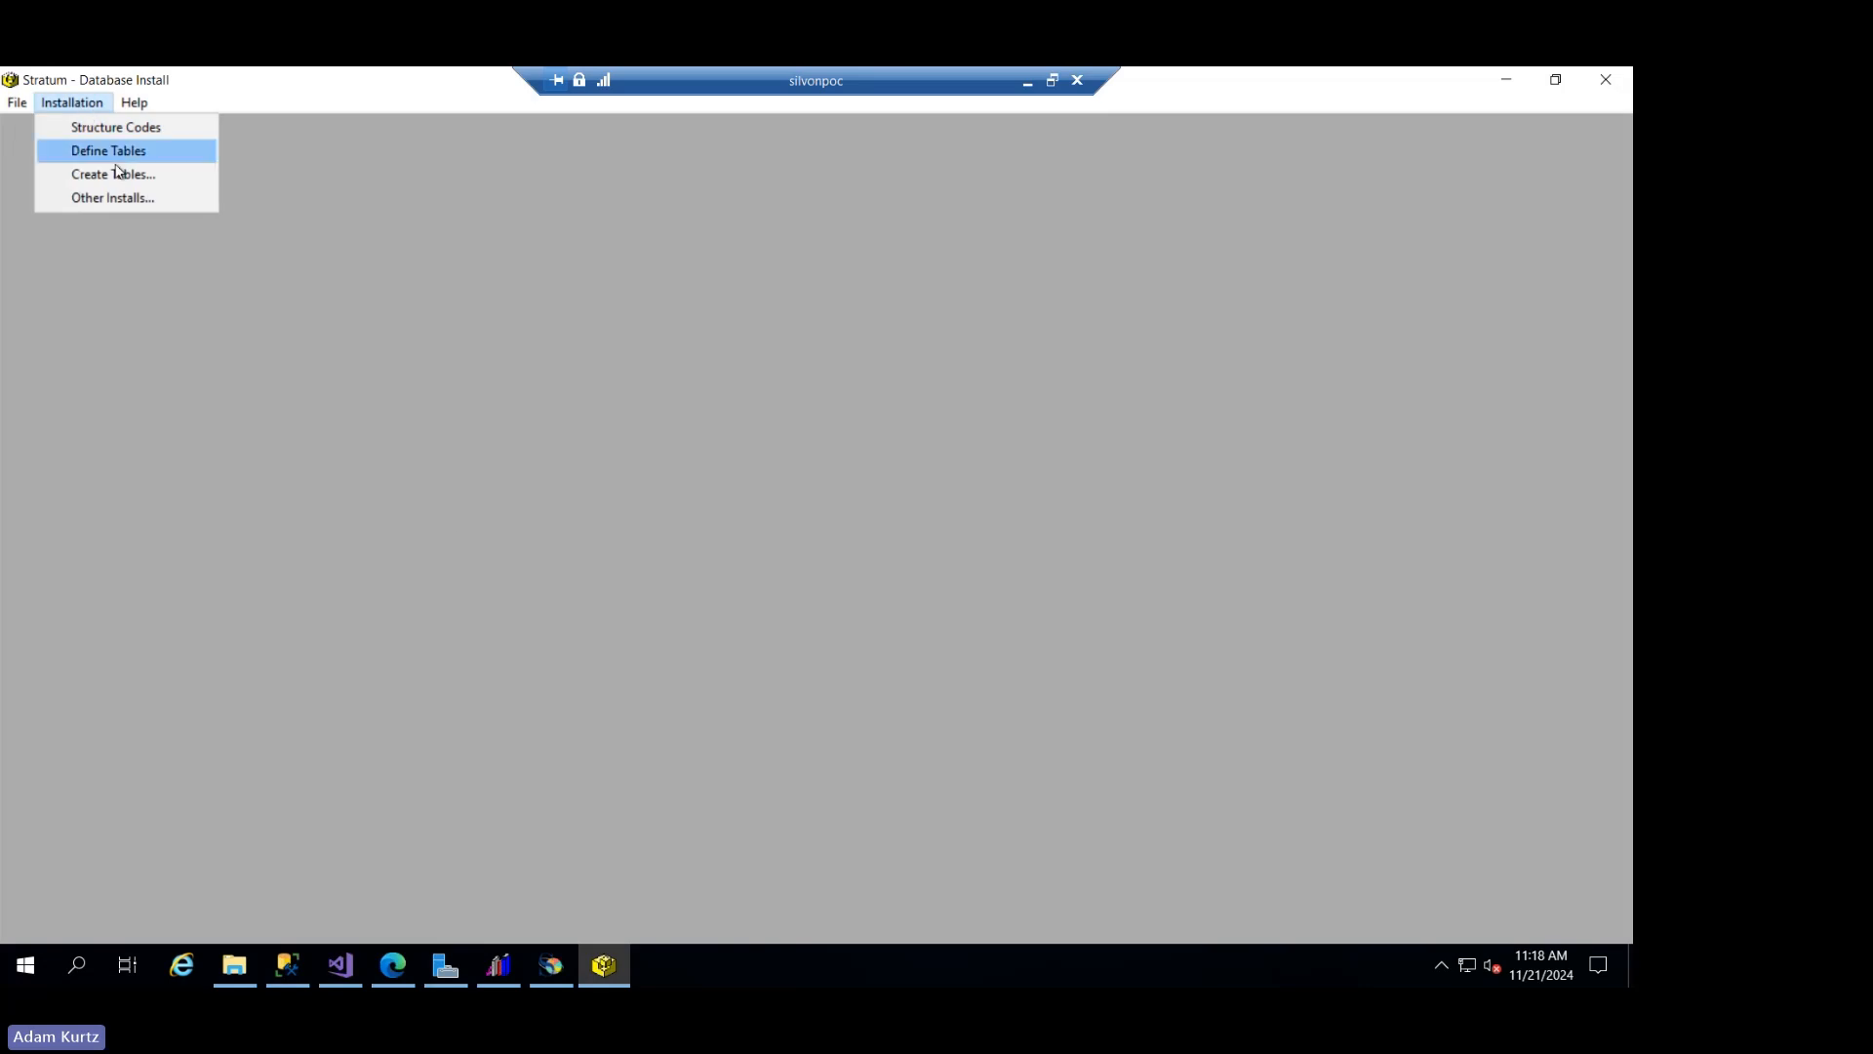
pyautogui.click(189, 180)
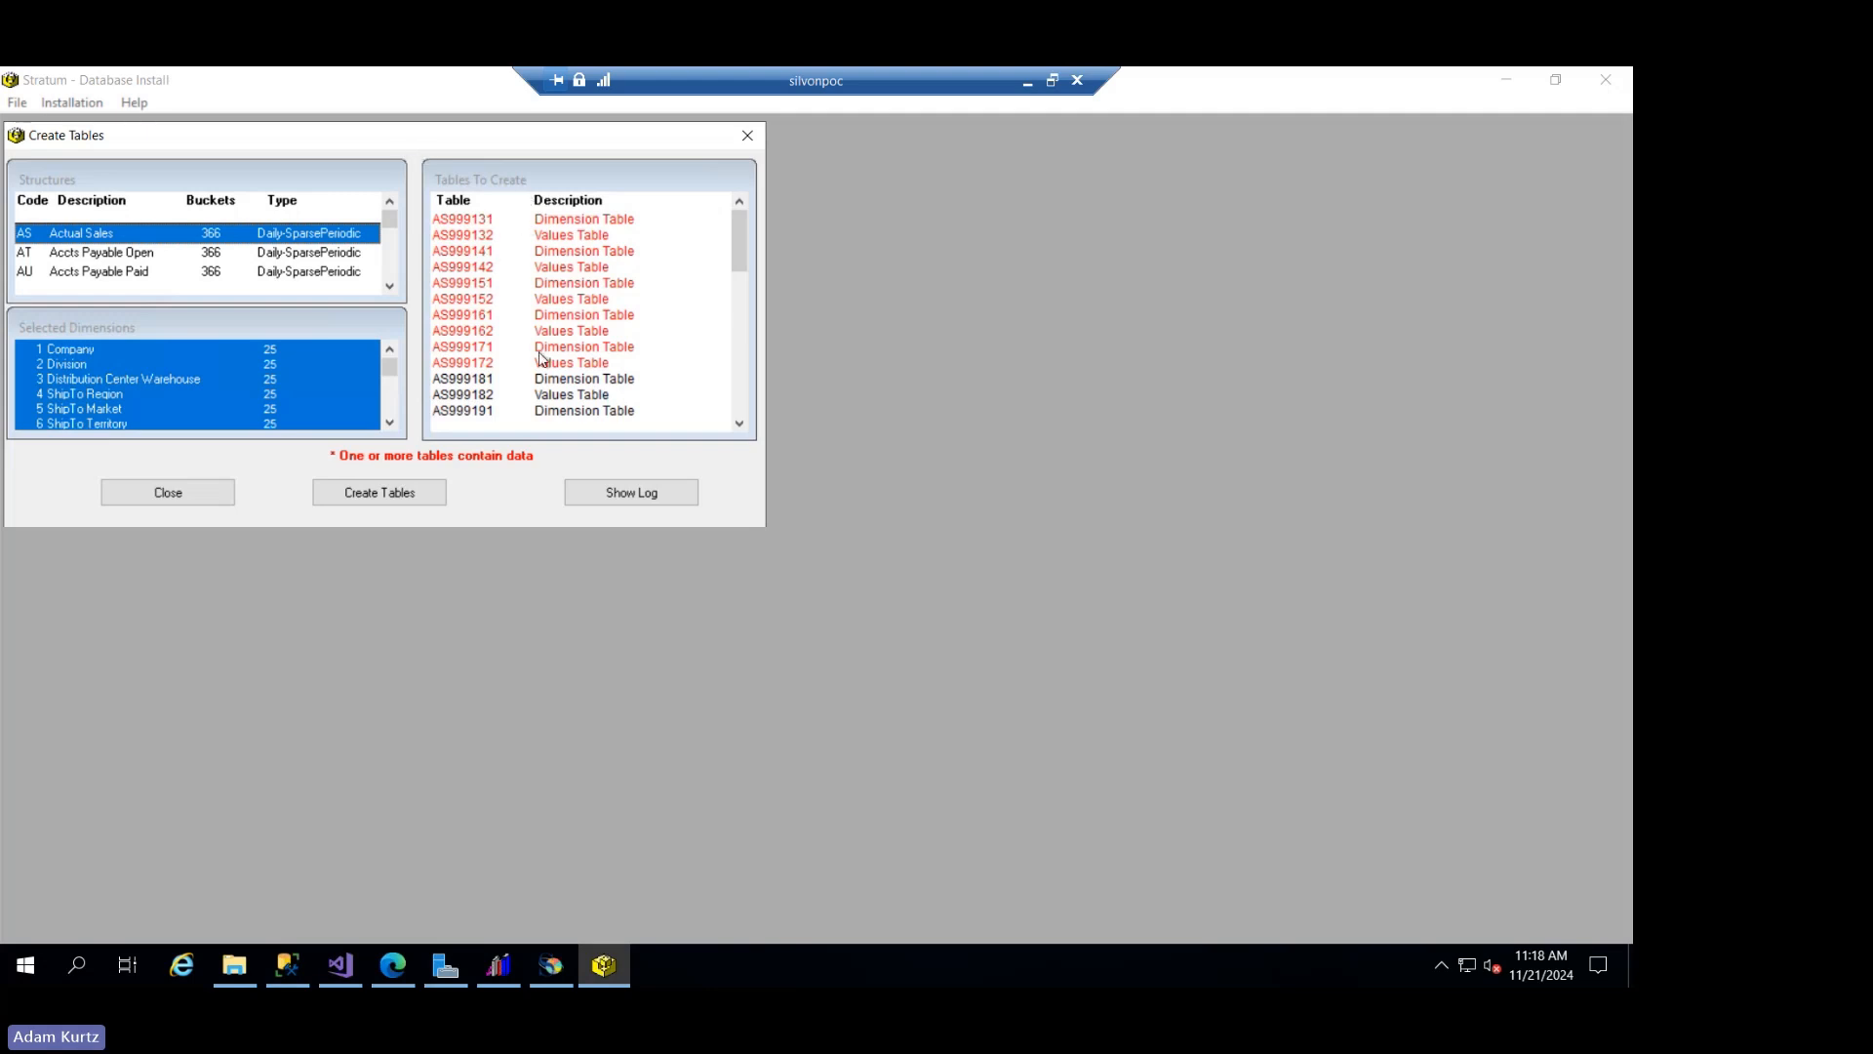
pyautogui.moveTo(734, 242); pyautogui.dragTo(750, 301)
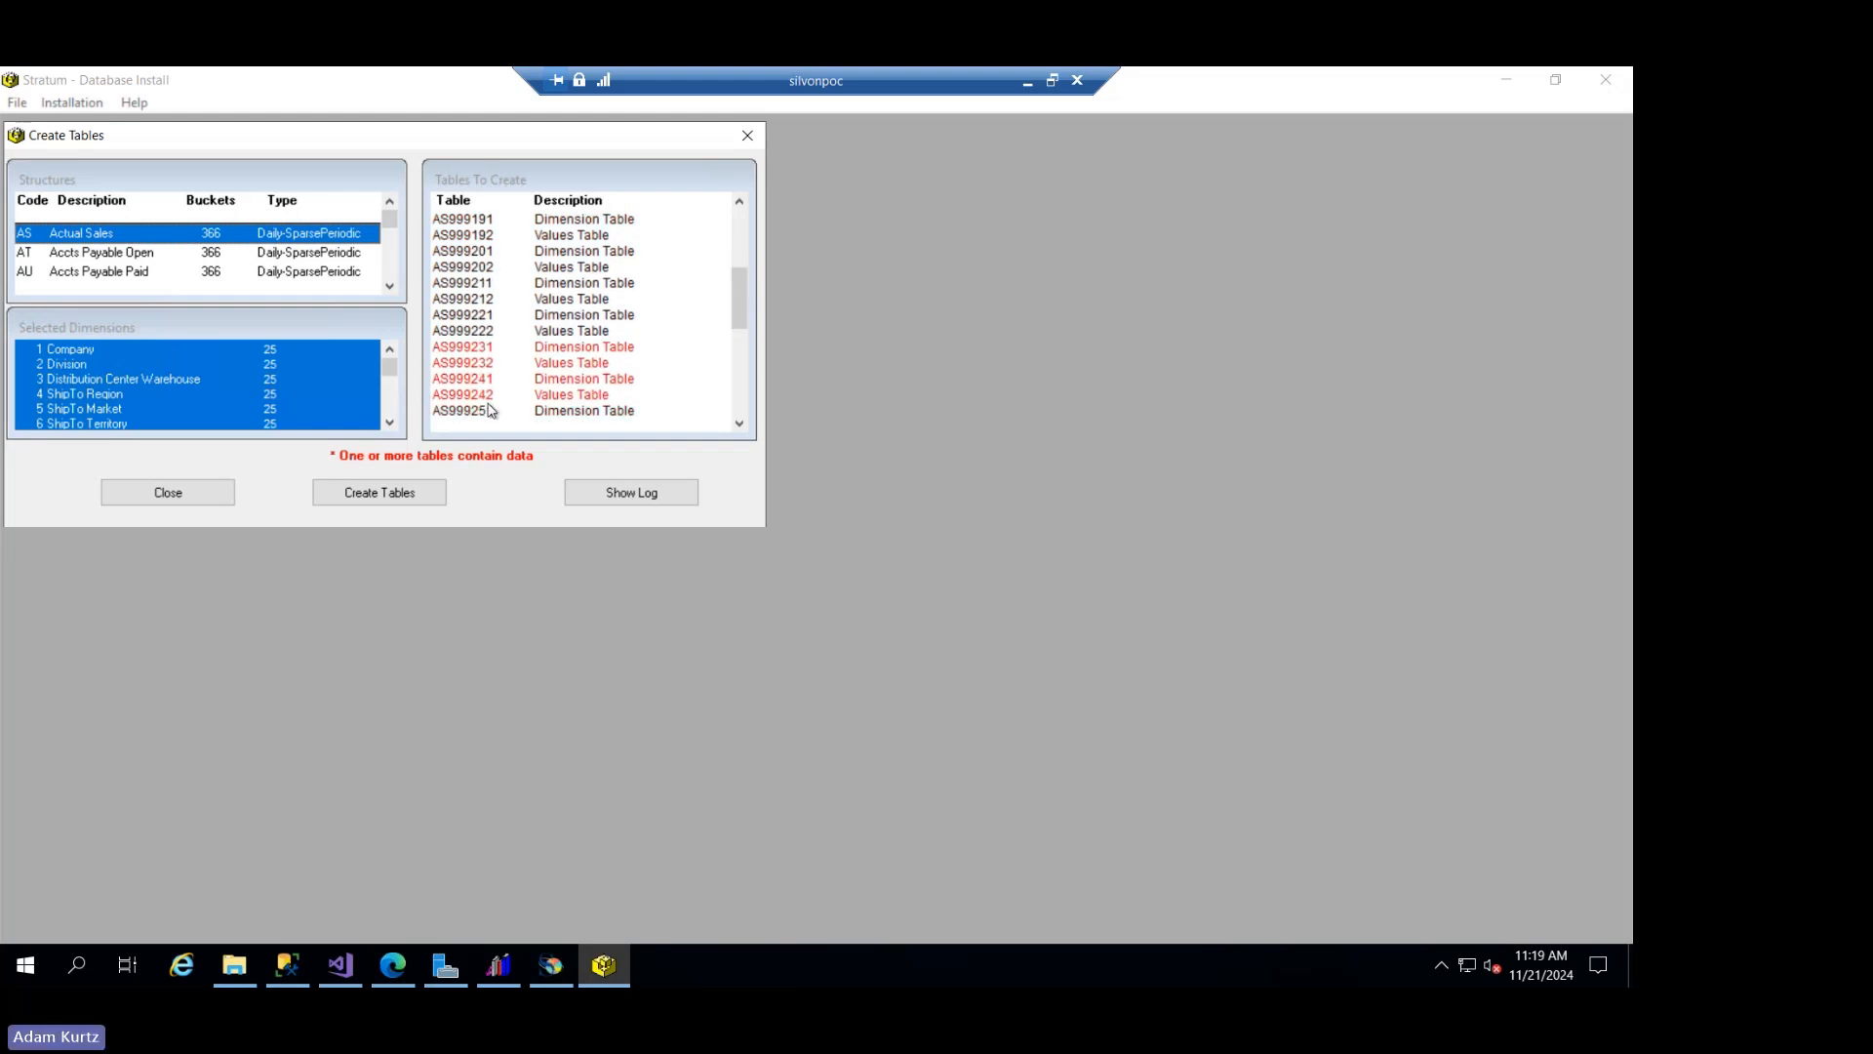
pyautogui.moveTo(736, 301); pyautogui.dragTo(736, 353)
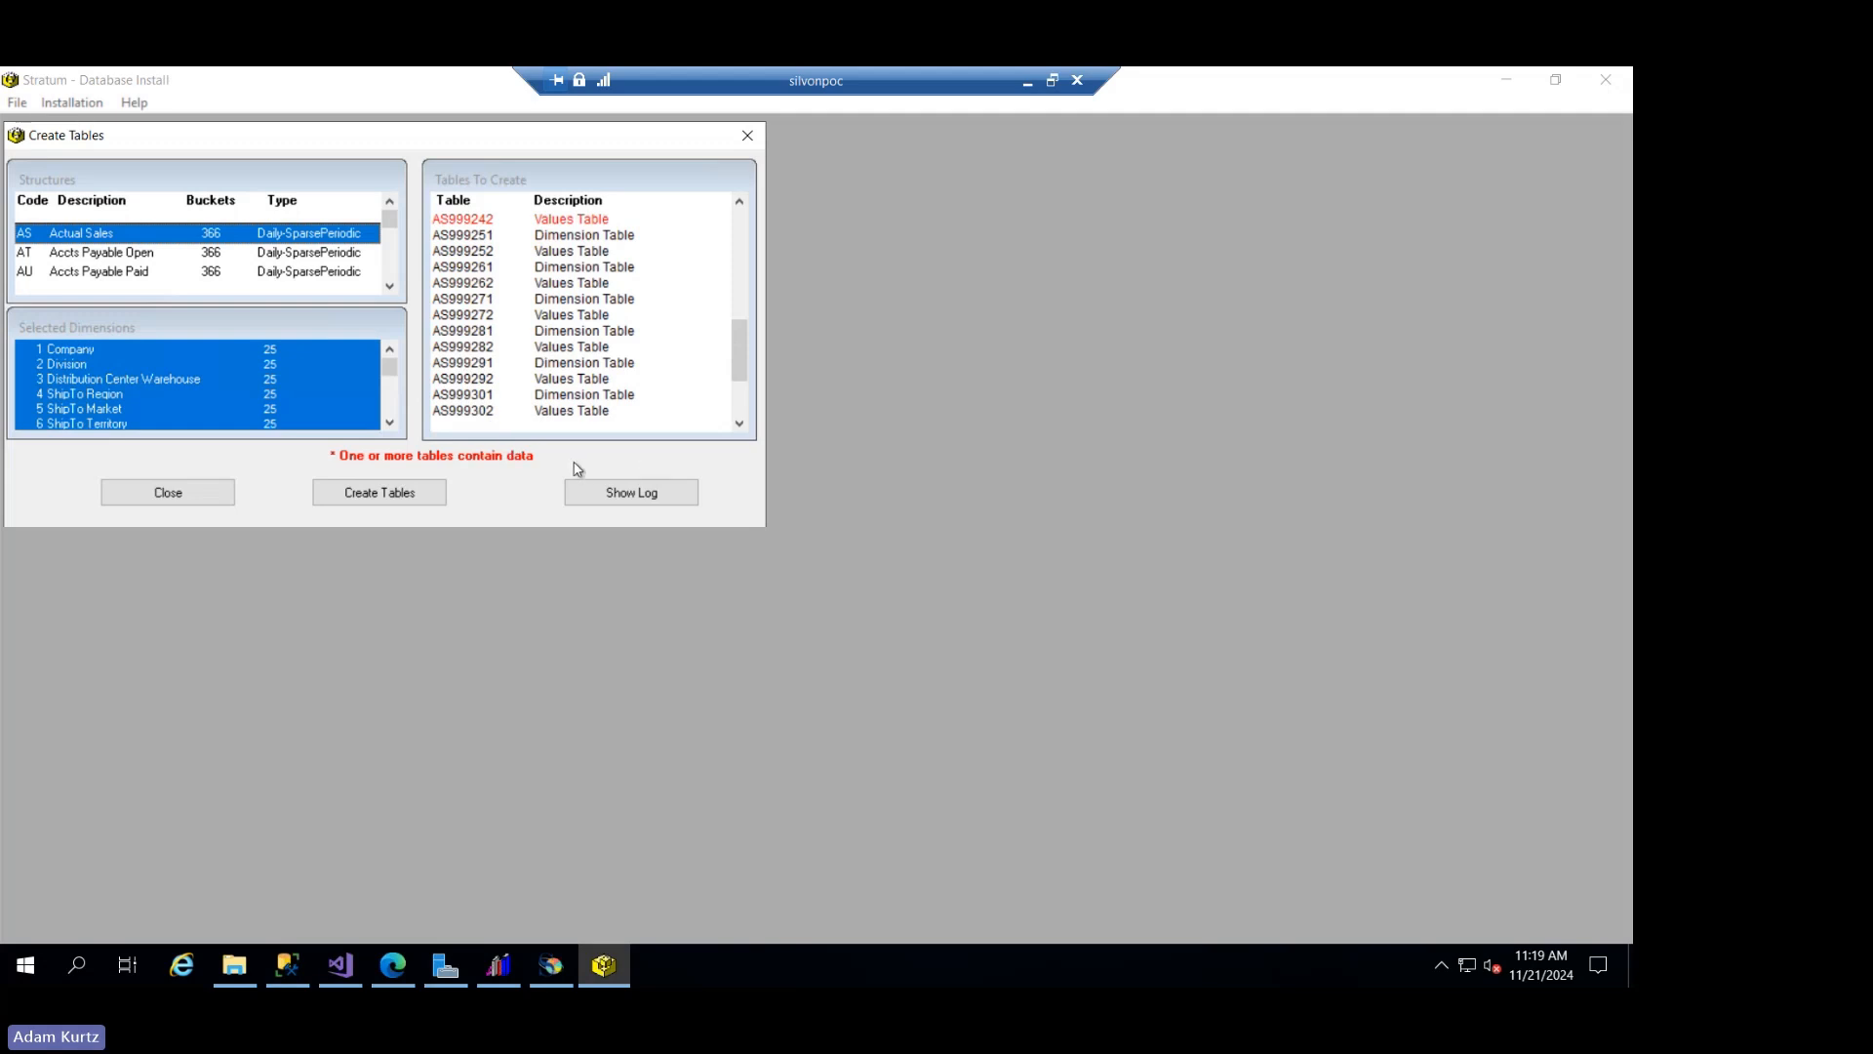
pyautogui.click(739, 395)
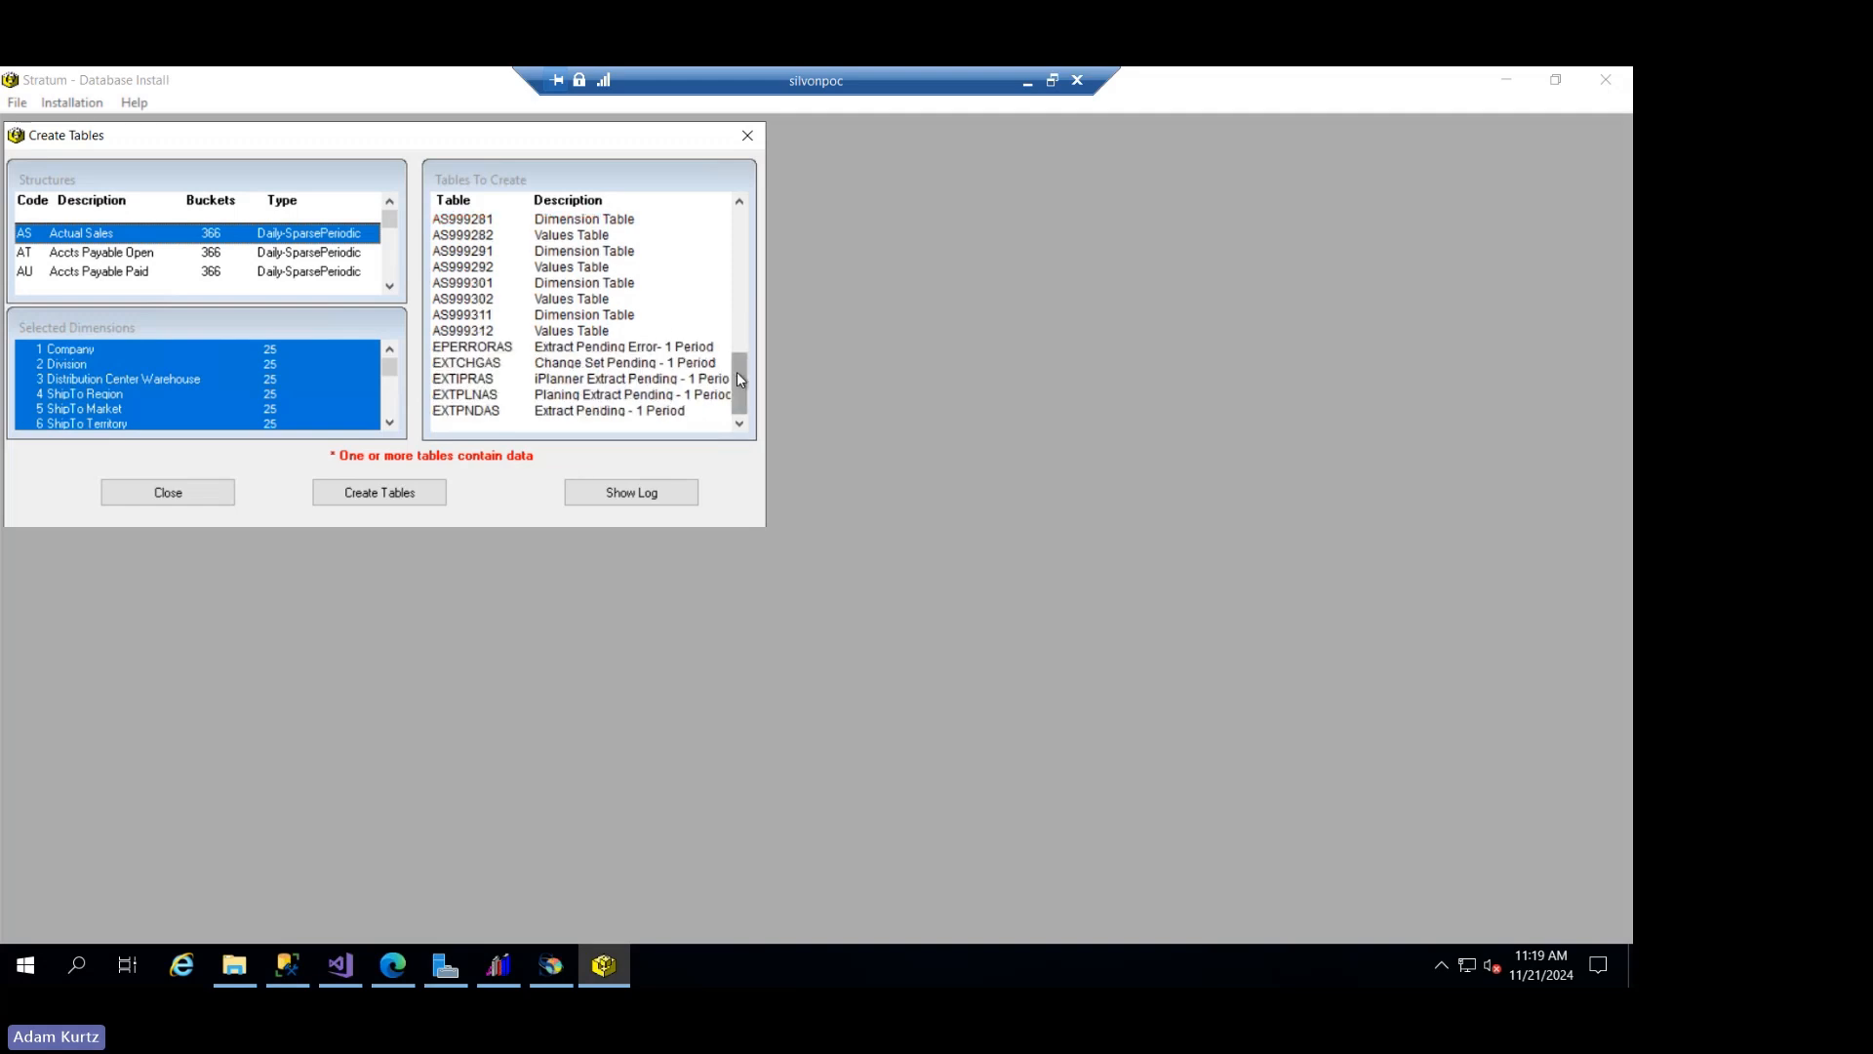
pyautogui.moveTo(736, 371)
pyautogui.mouseDown()
pyautogui.moveTo(740, 341)
pyautogui.moveTo(740, 360)
pyautogui.mouseUp()
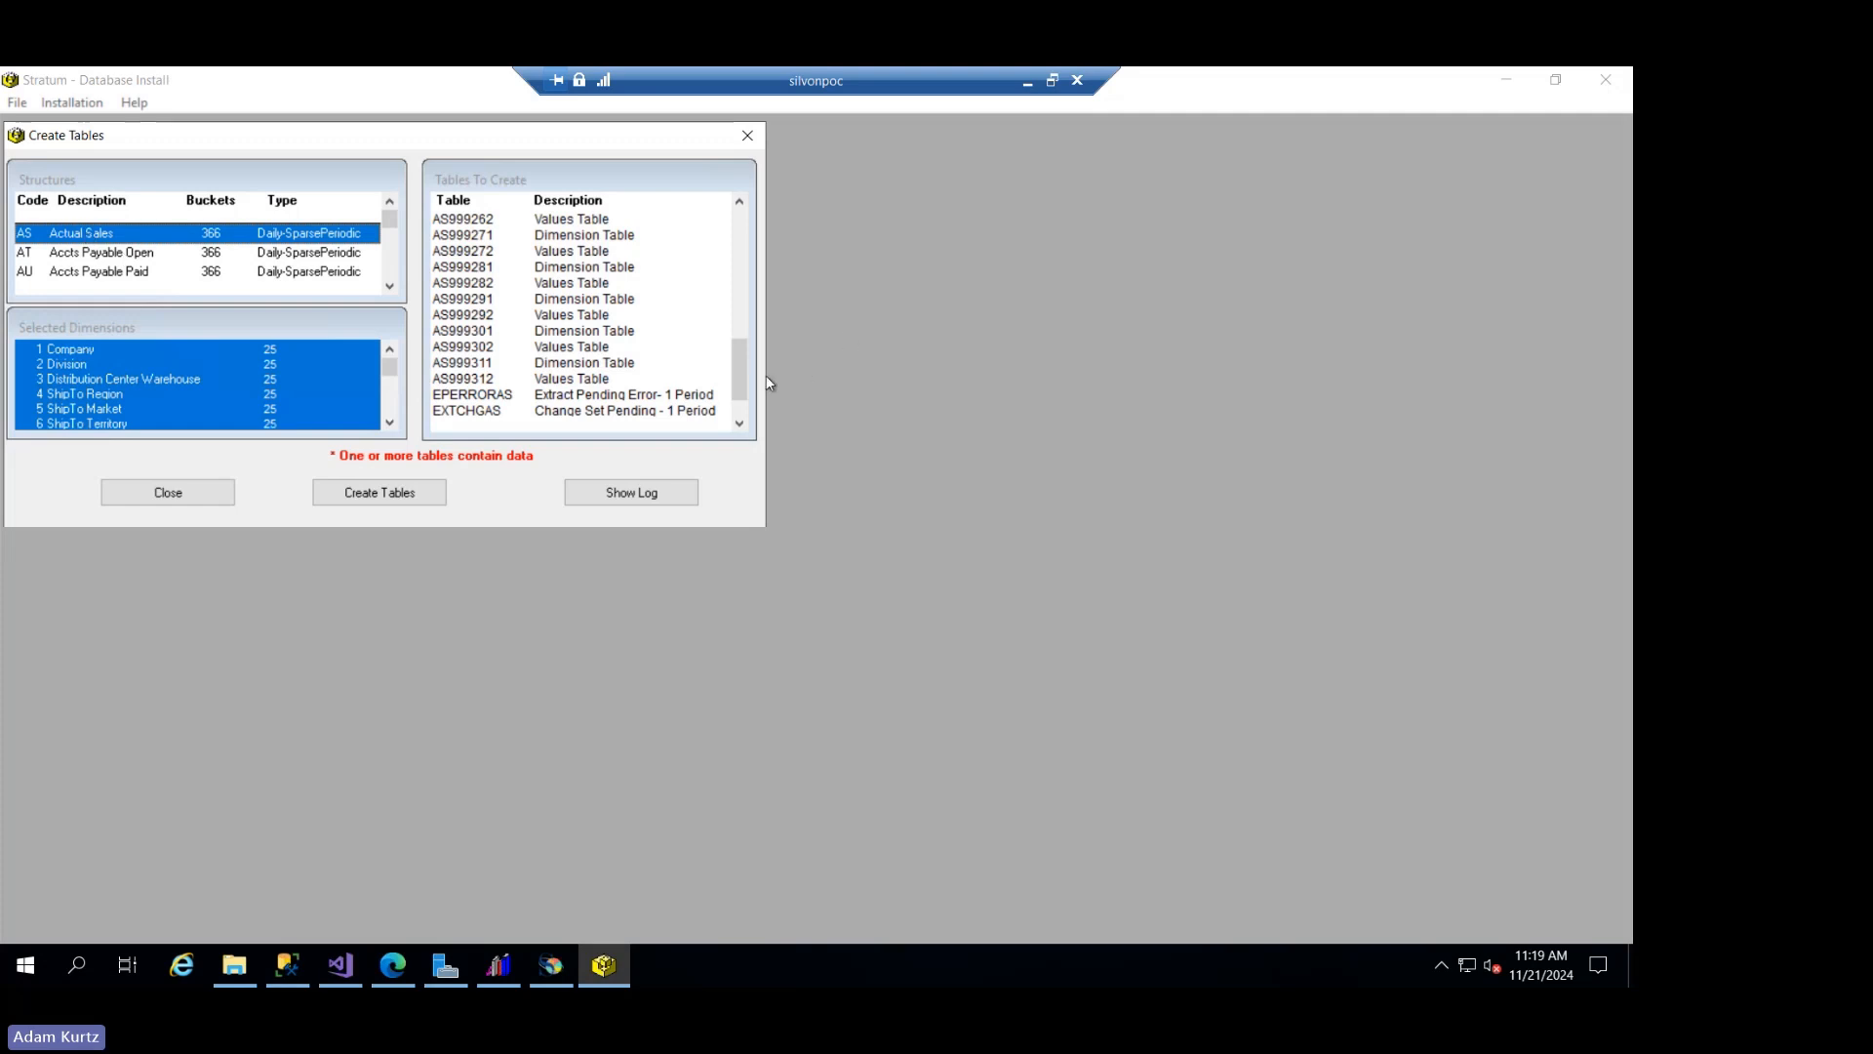
pyautogui.moveTo(740, 370)
pyautogui.mouseDown()
pyautogui.moveTo(743, 241)
pyautogui.moveTo(762, 282)
pyautogui.moveTo(753, 392)
pyautogui.mouseUp()
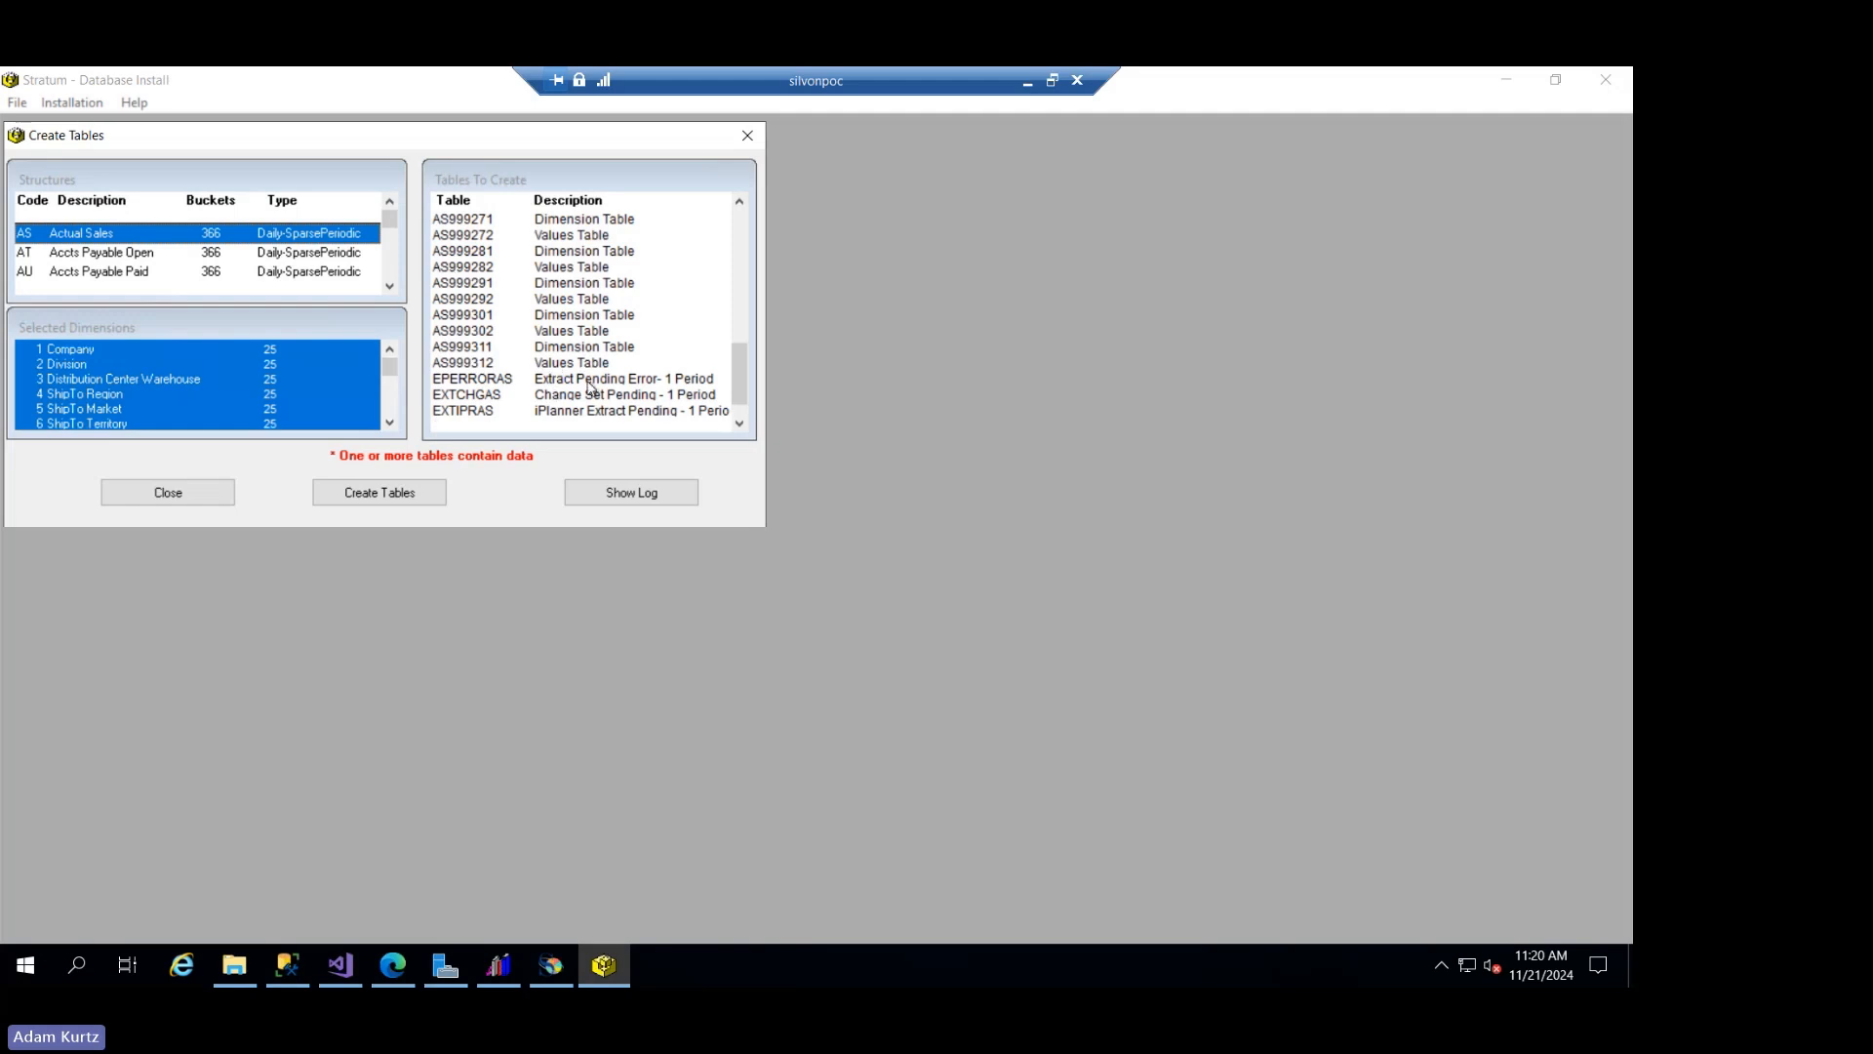
# - Create the tables for the Actual Sales structure, dismiss the driver message, and close table creation
pyautogui.click(430, 498)
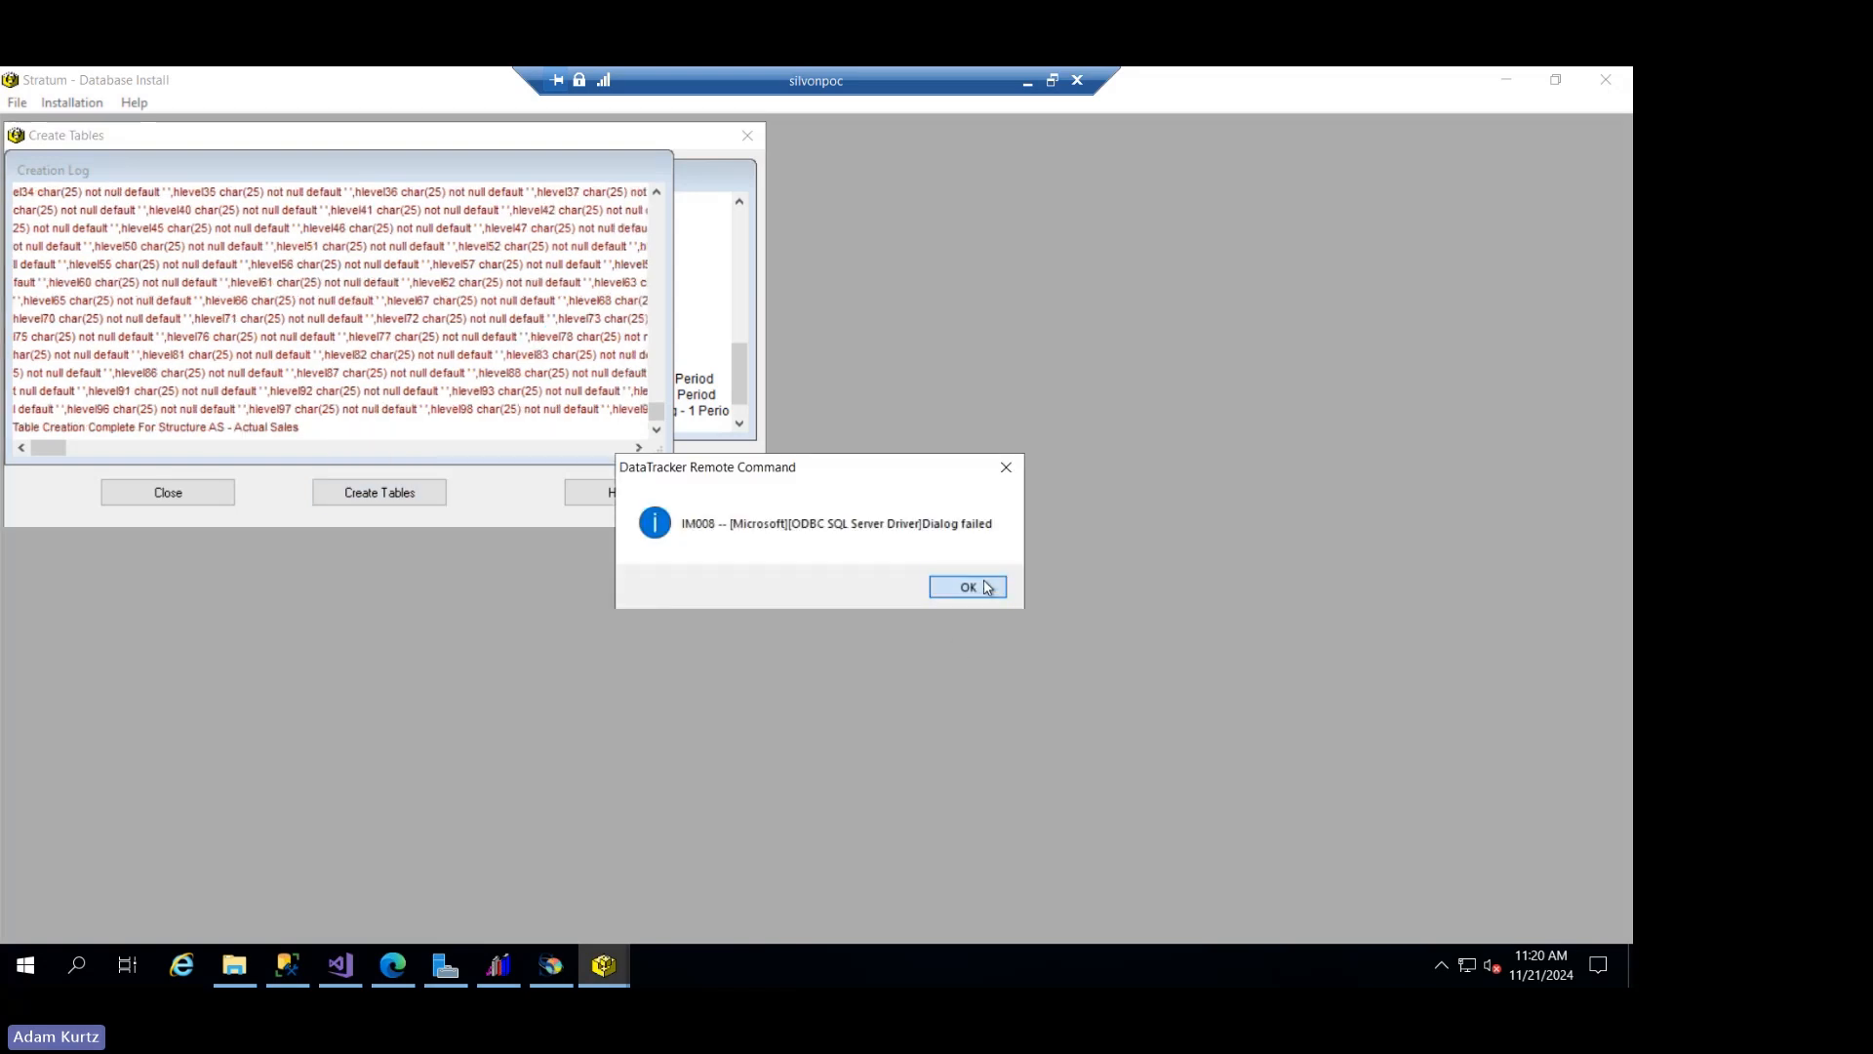
pyautogui.click(984, 587)
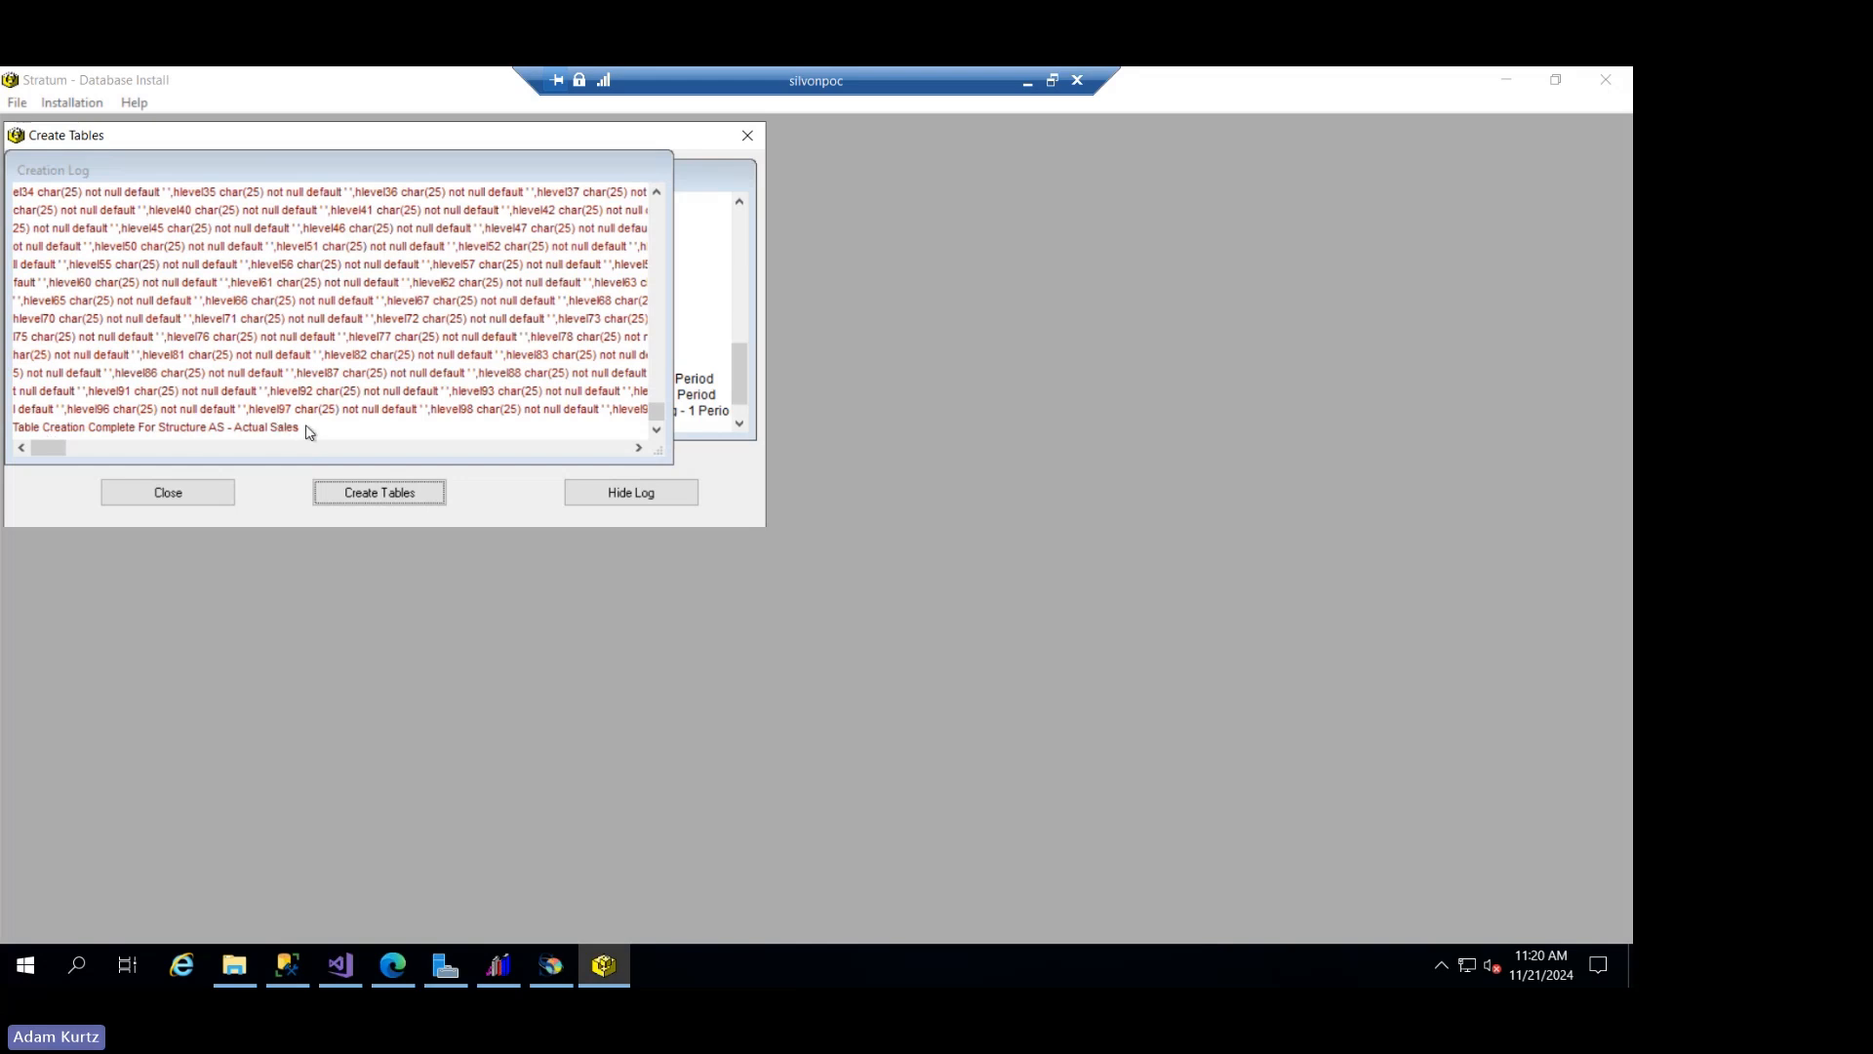
pyautogui.click(191, 490)
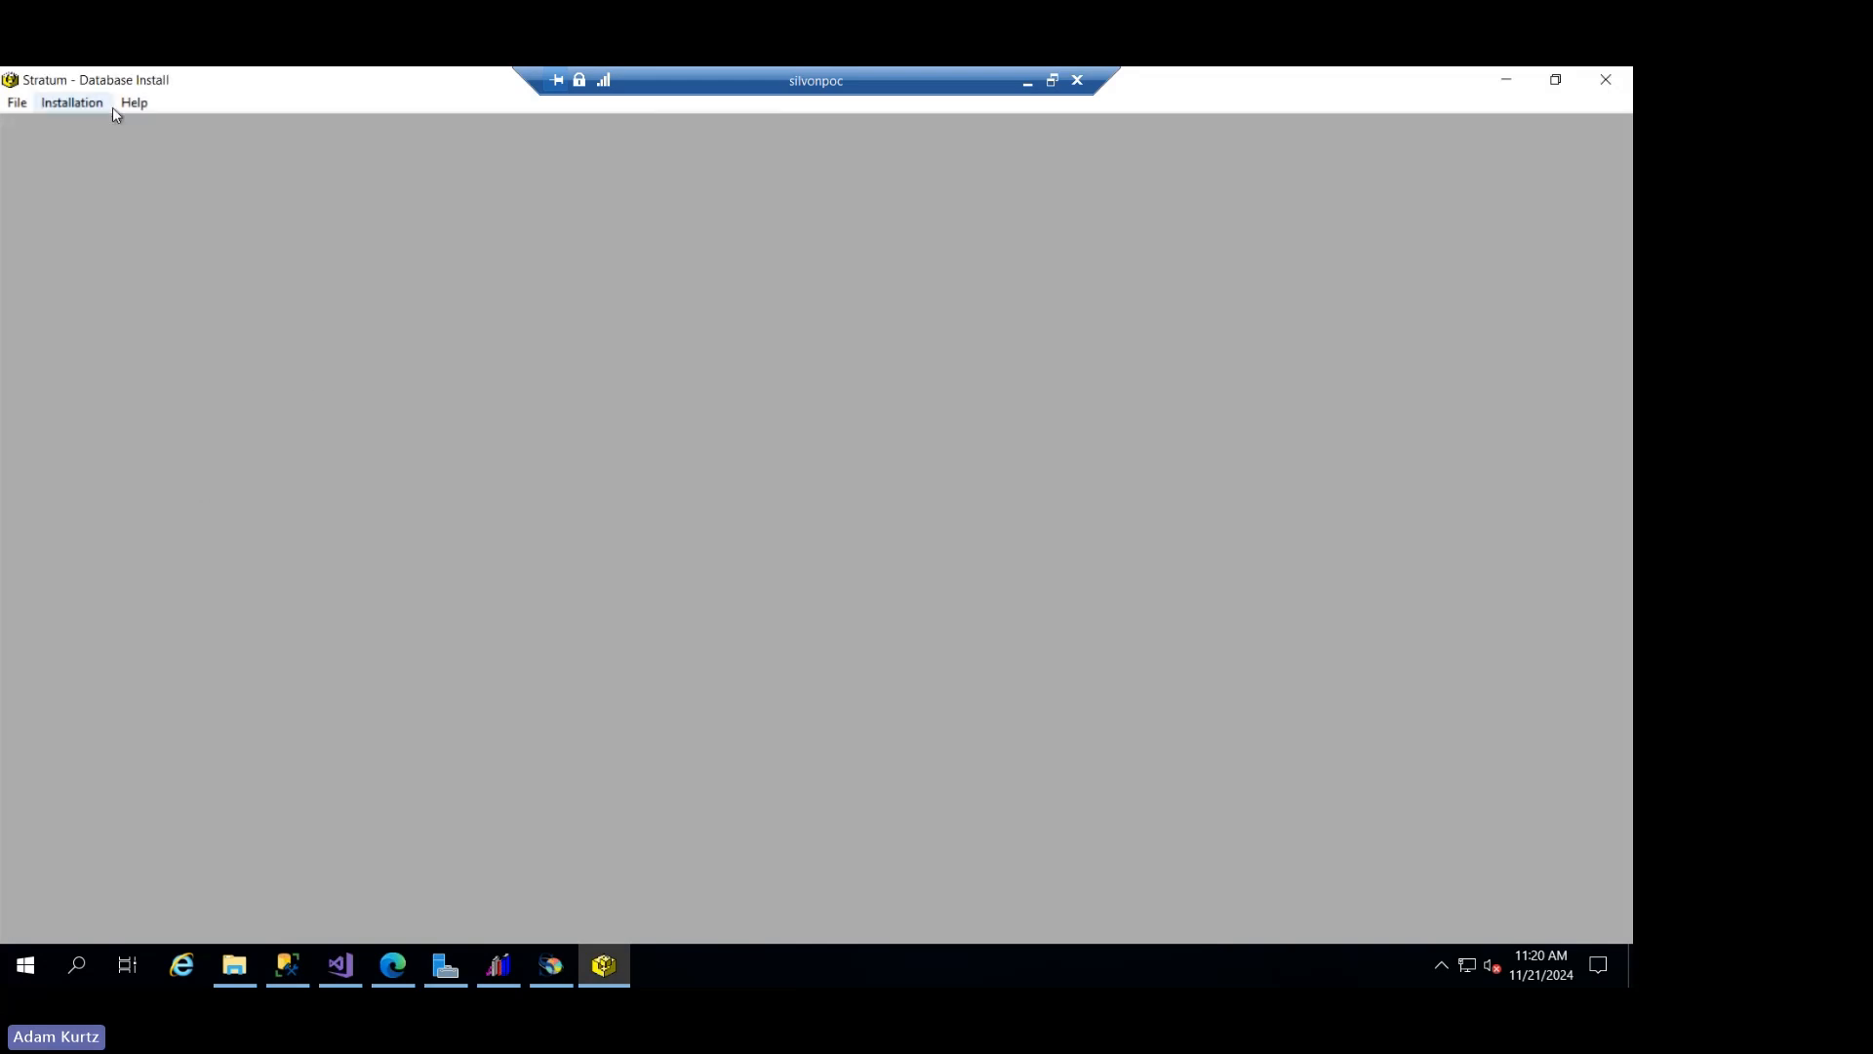
# - Create the tables for the Forecast structure and close table creation when the run has finished
pyautogui.click(76, 104)
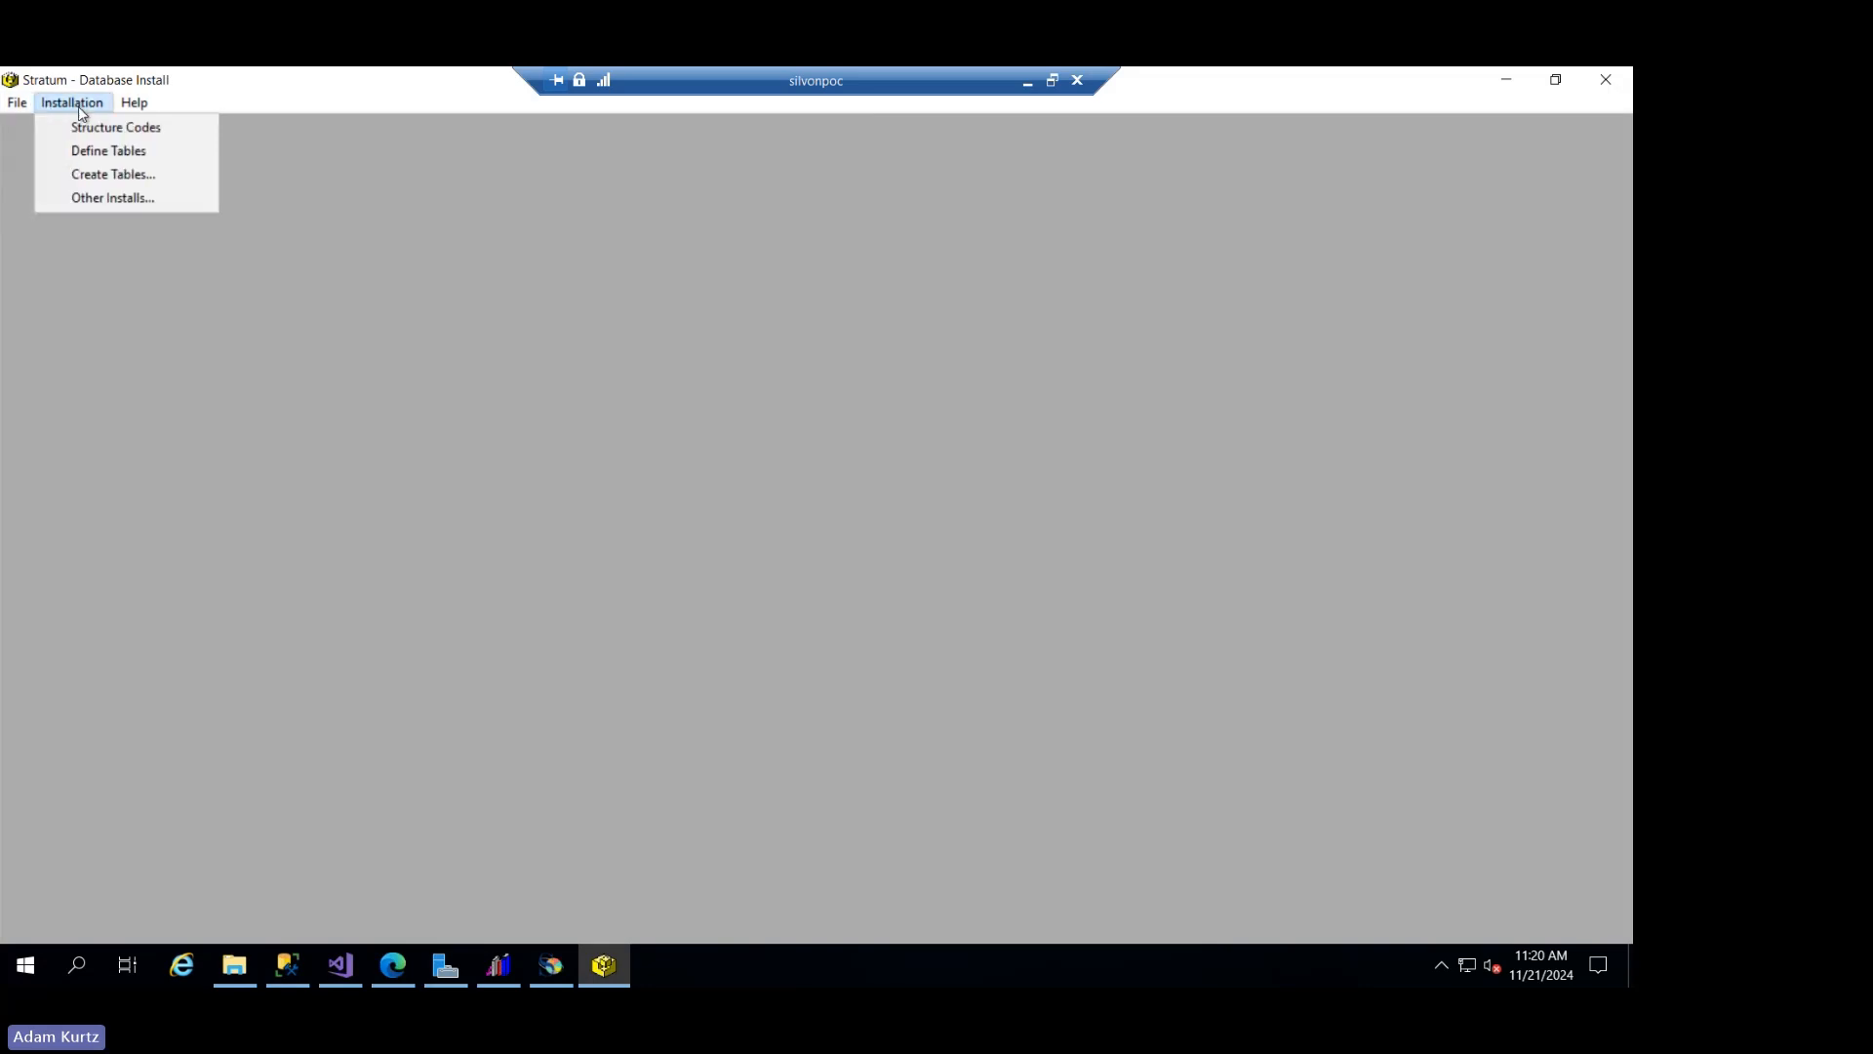
pyautogui.click(108, 174)
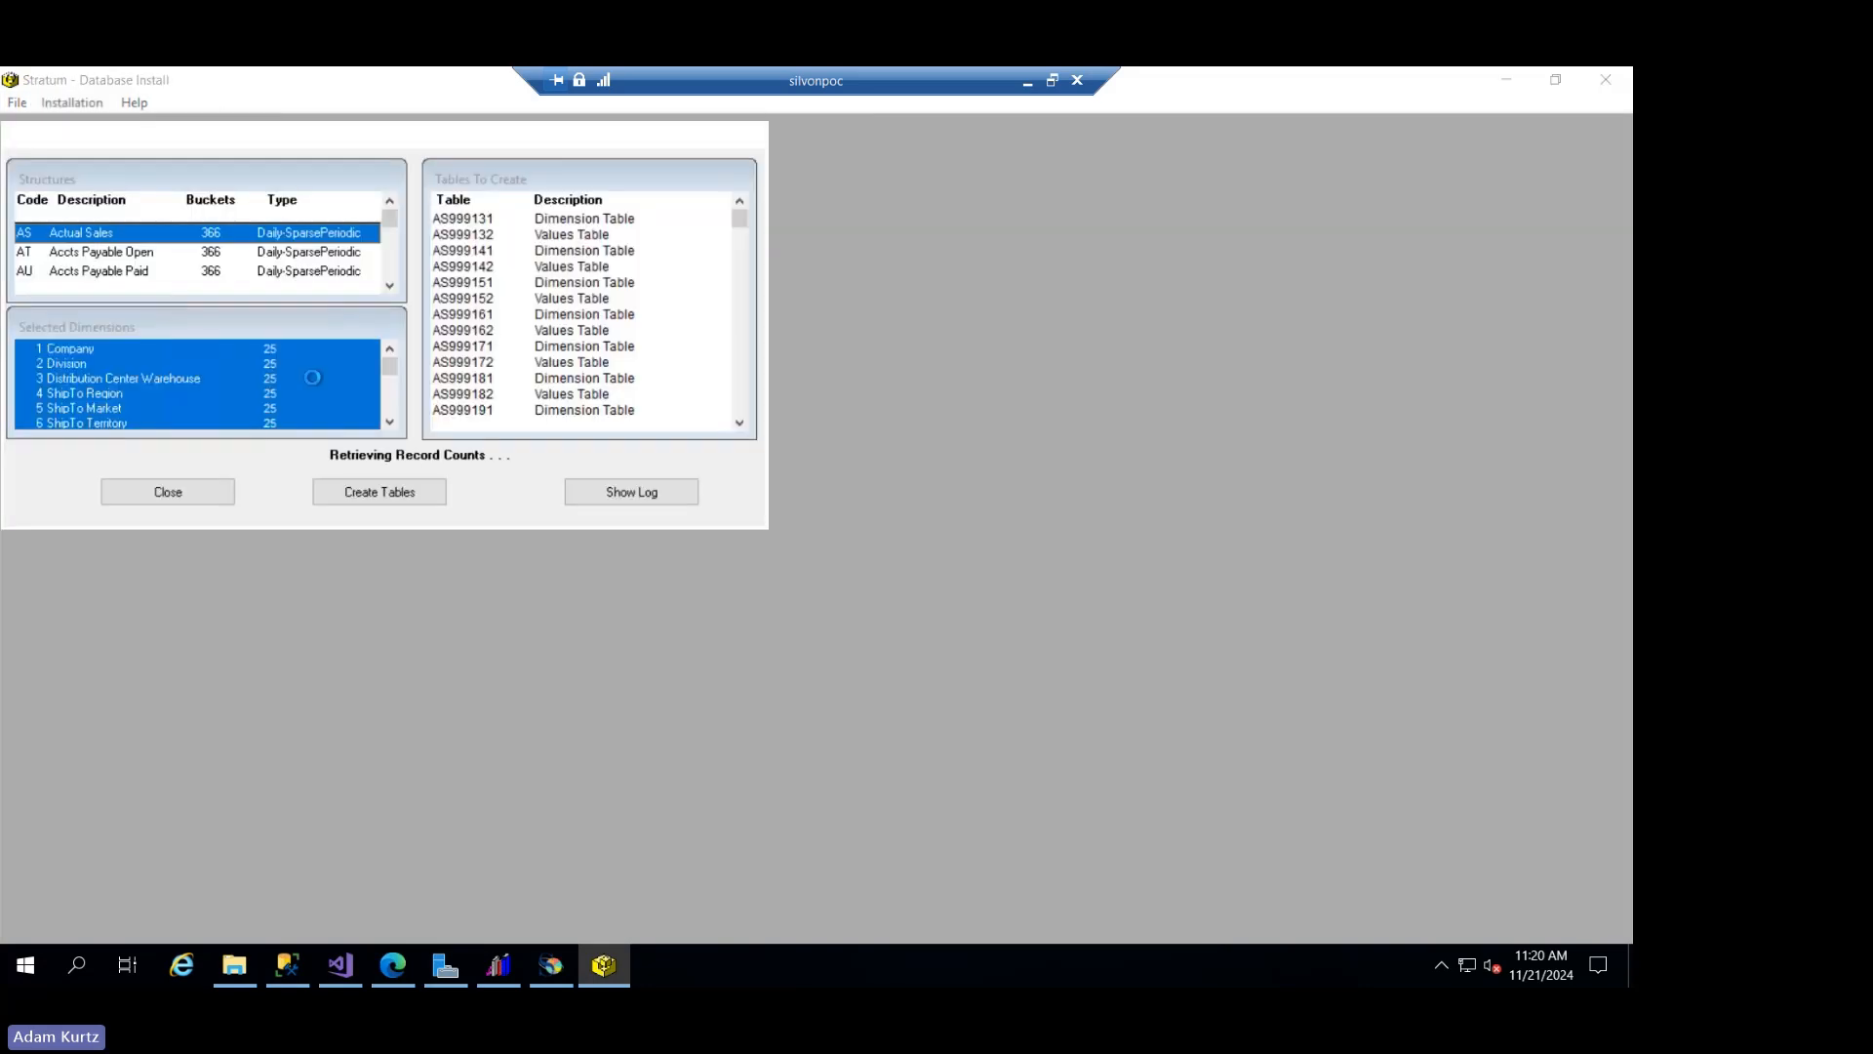
pyautogui.moveTo(417, 151); pyautogui.dragTo(704, 232)
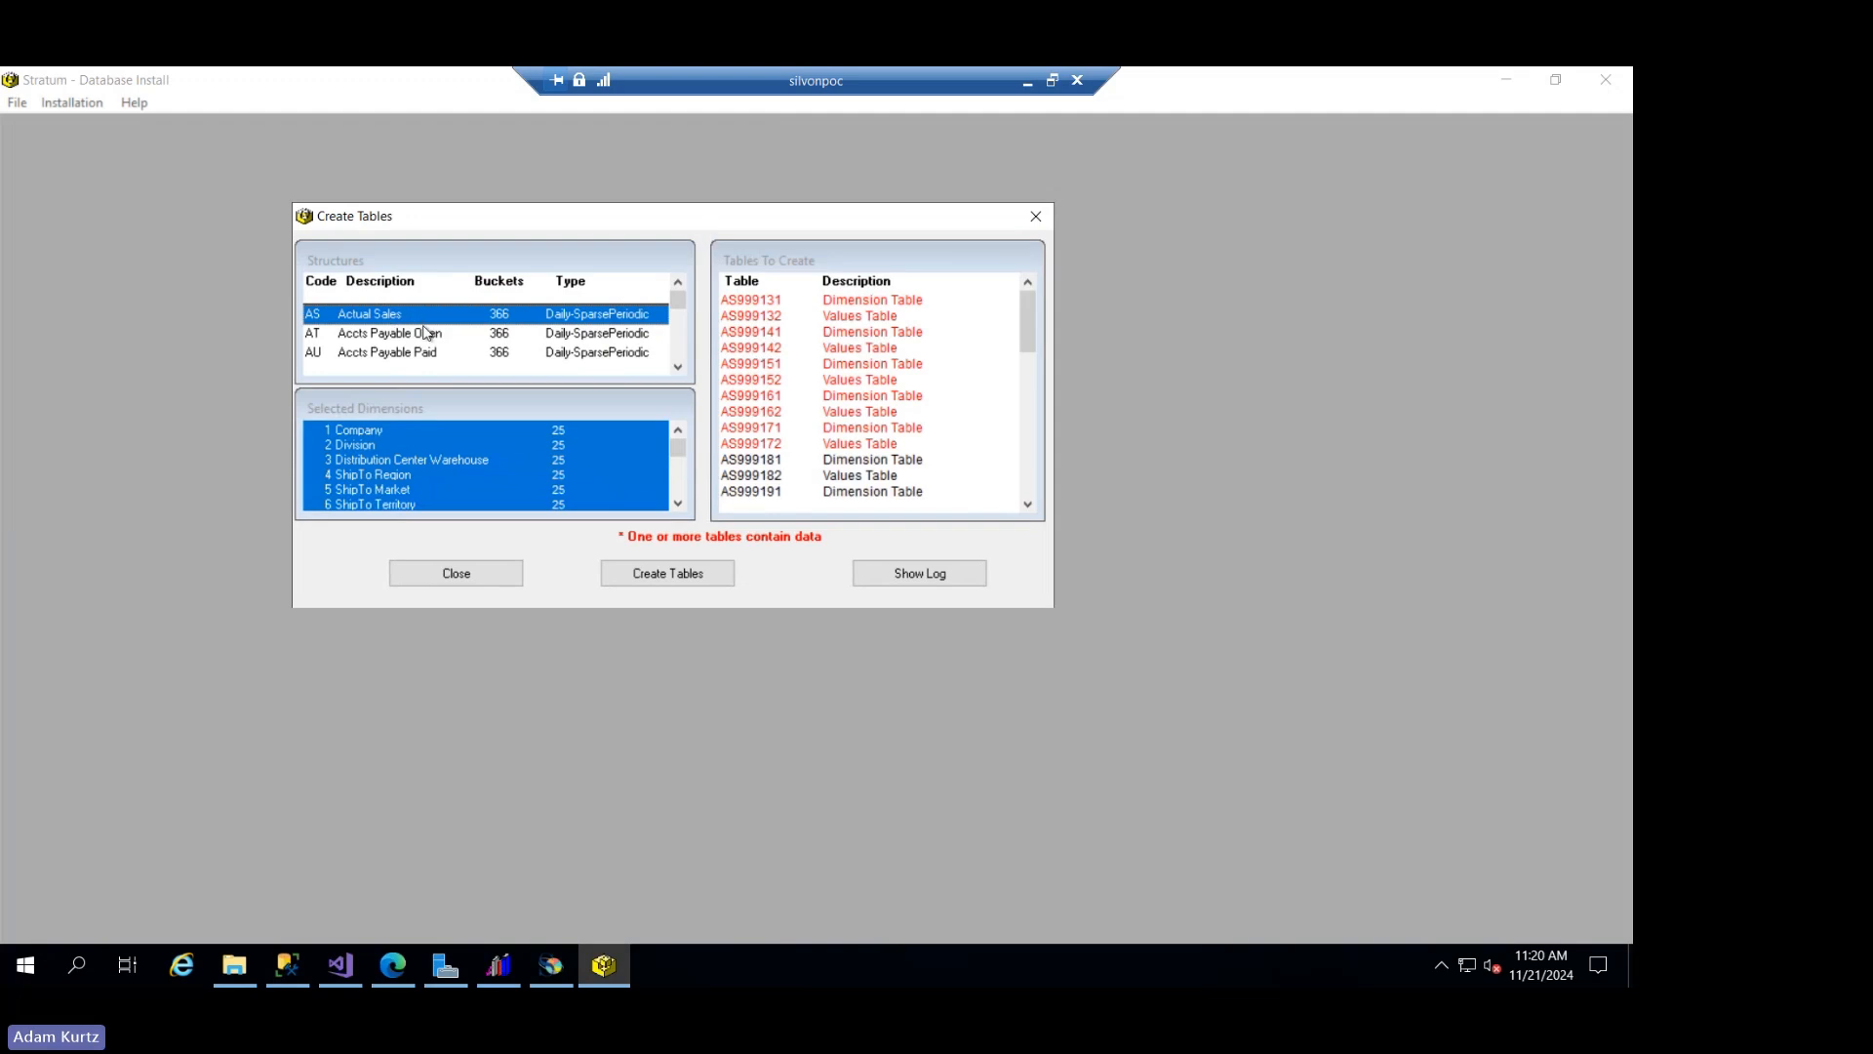
pyautogui.click(682, 350)
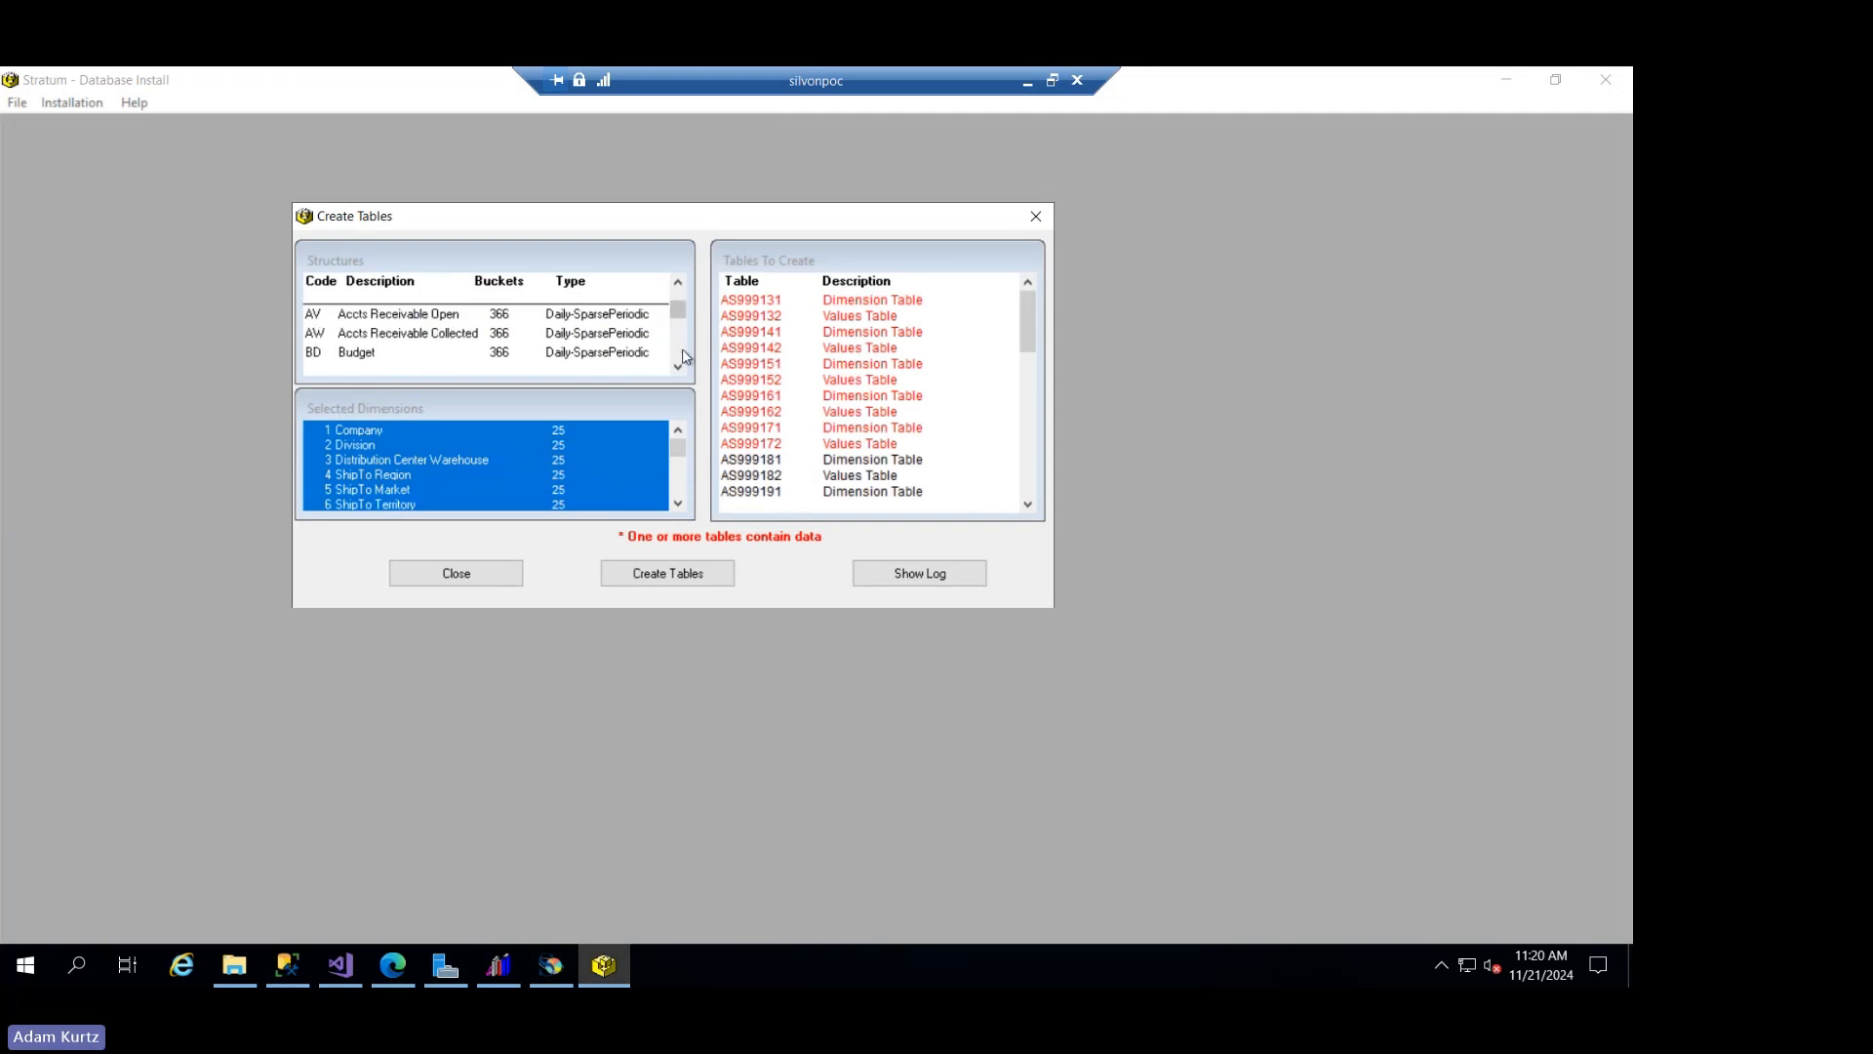
pyautogui.click(683, 350)
pyautogui.click(421, 331)
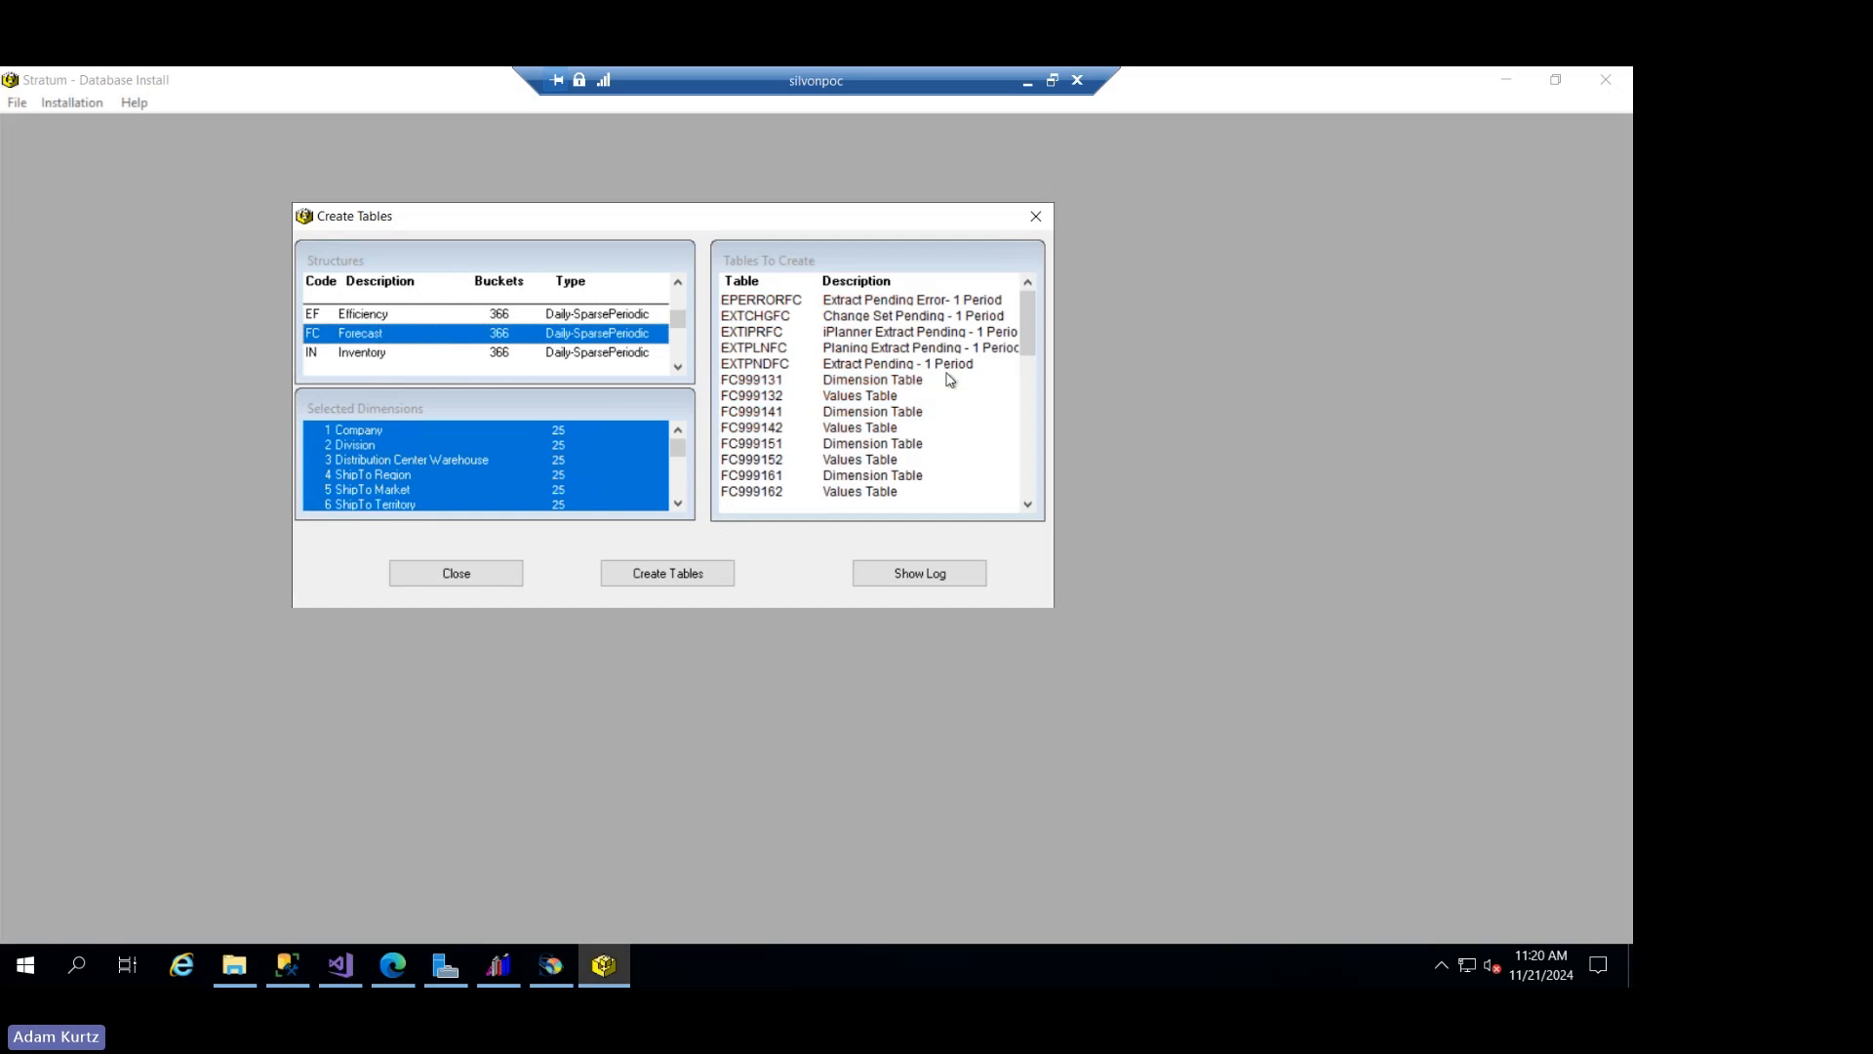
pyautogui.moveTo(1027, 336); pyautogui.dragTo(1028, 295)
pyautogui.click(663, 575)
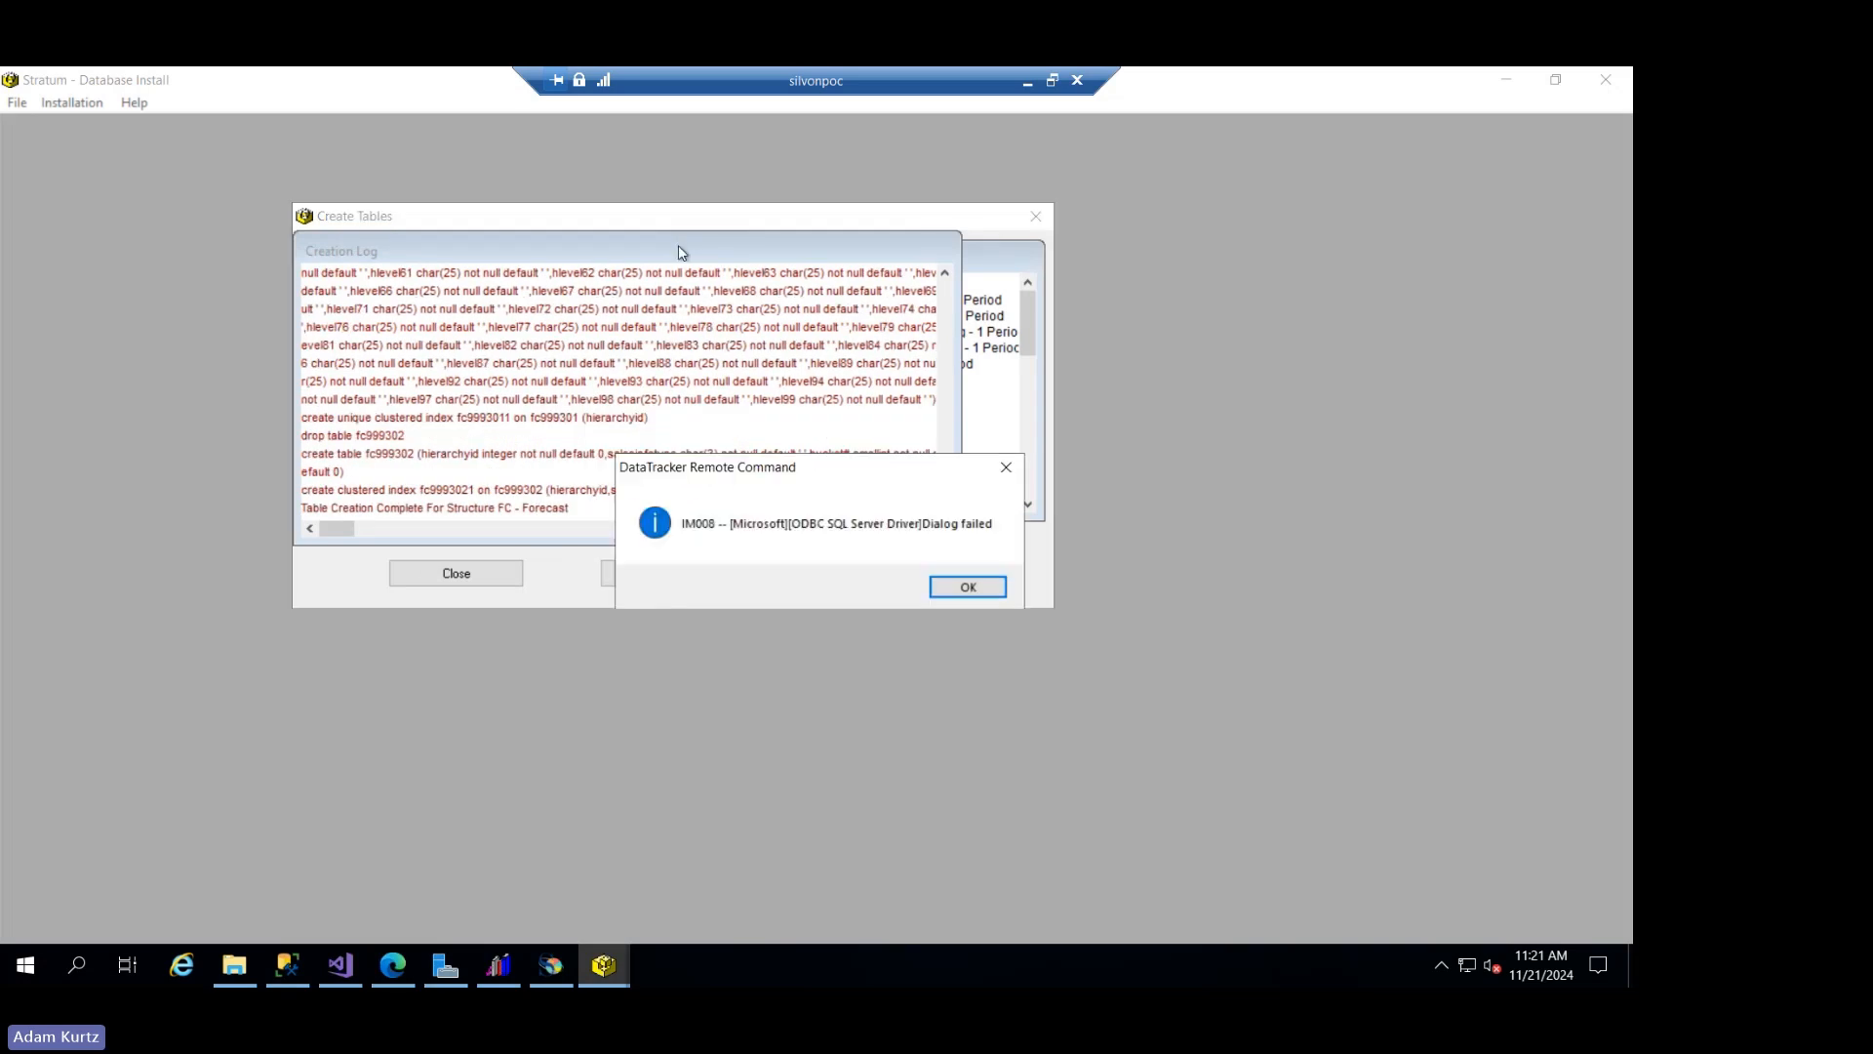
pyautogui.click(941, 584)
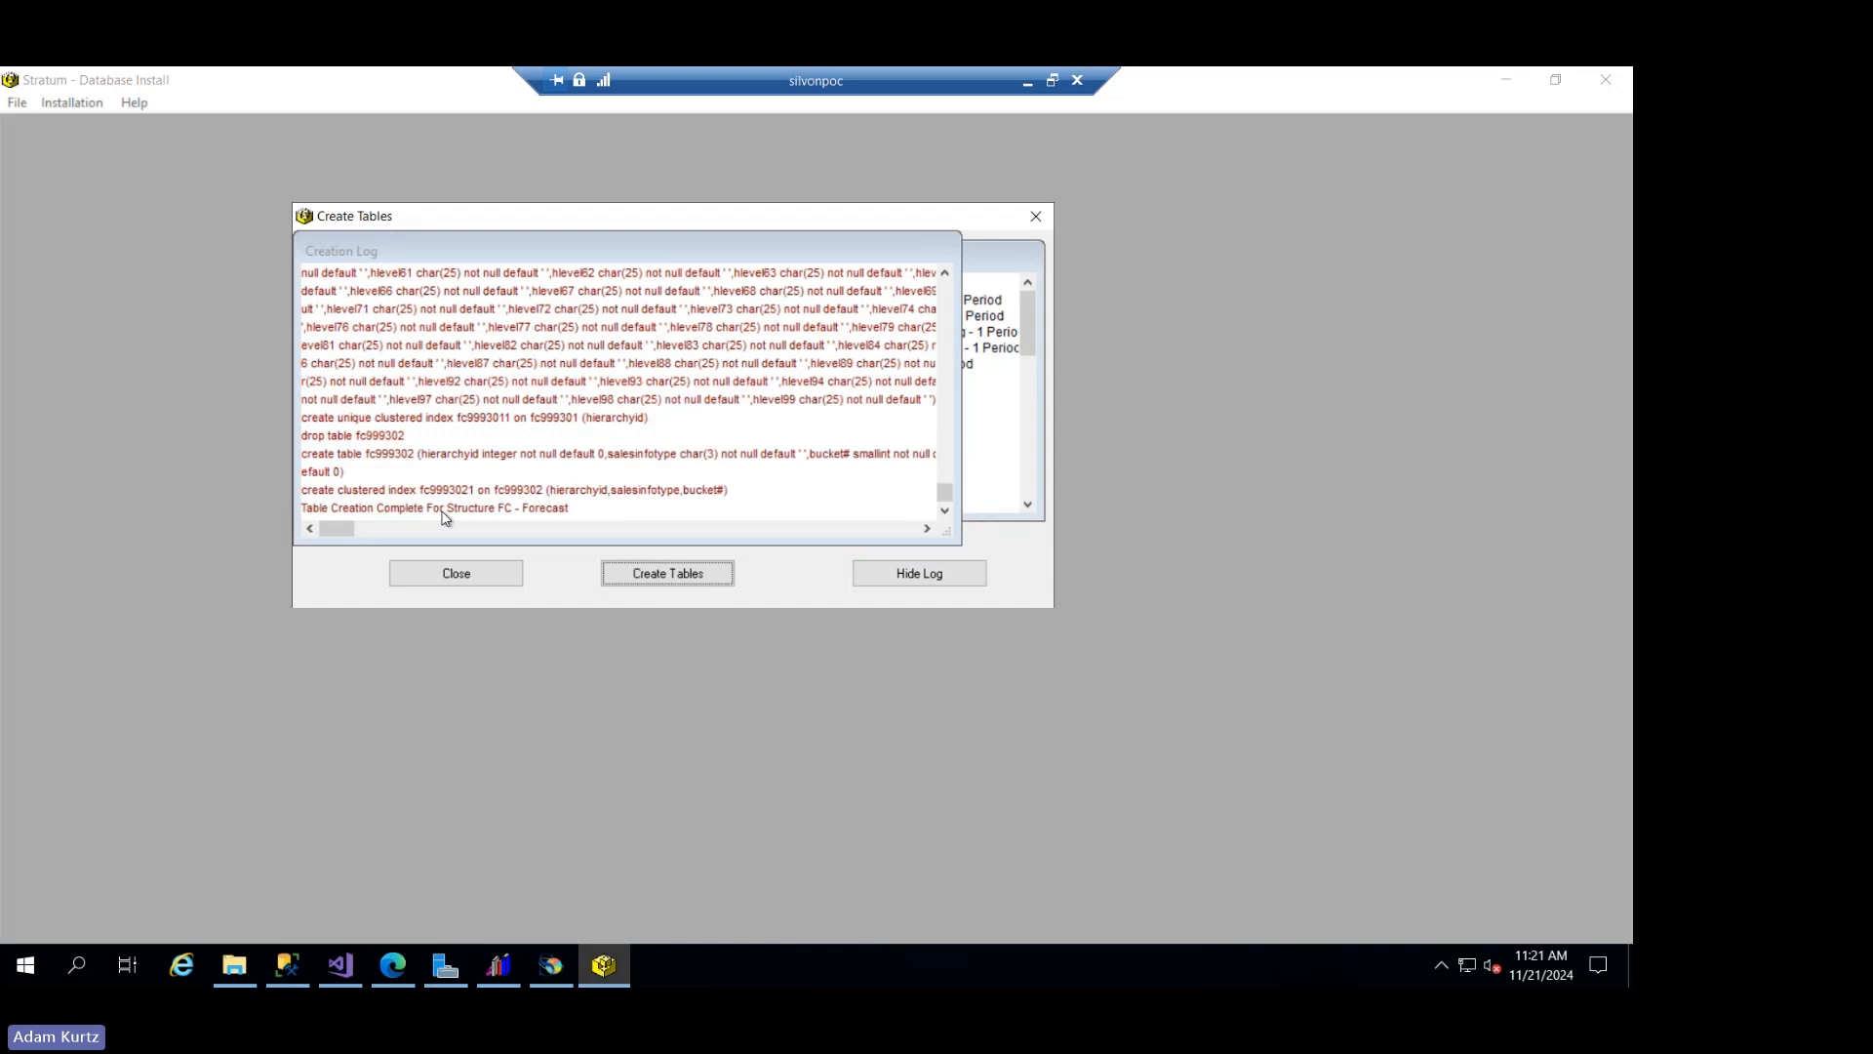
pyautogui.click(478, 575)
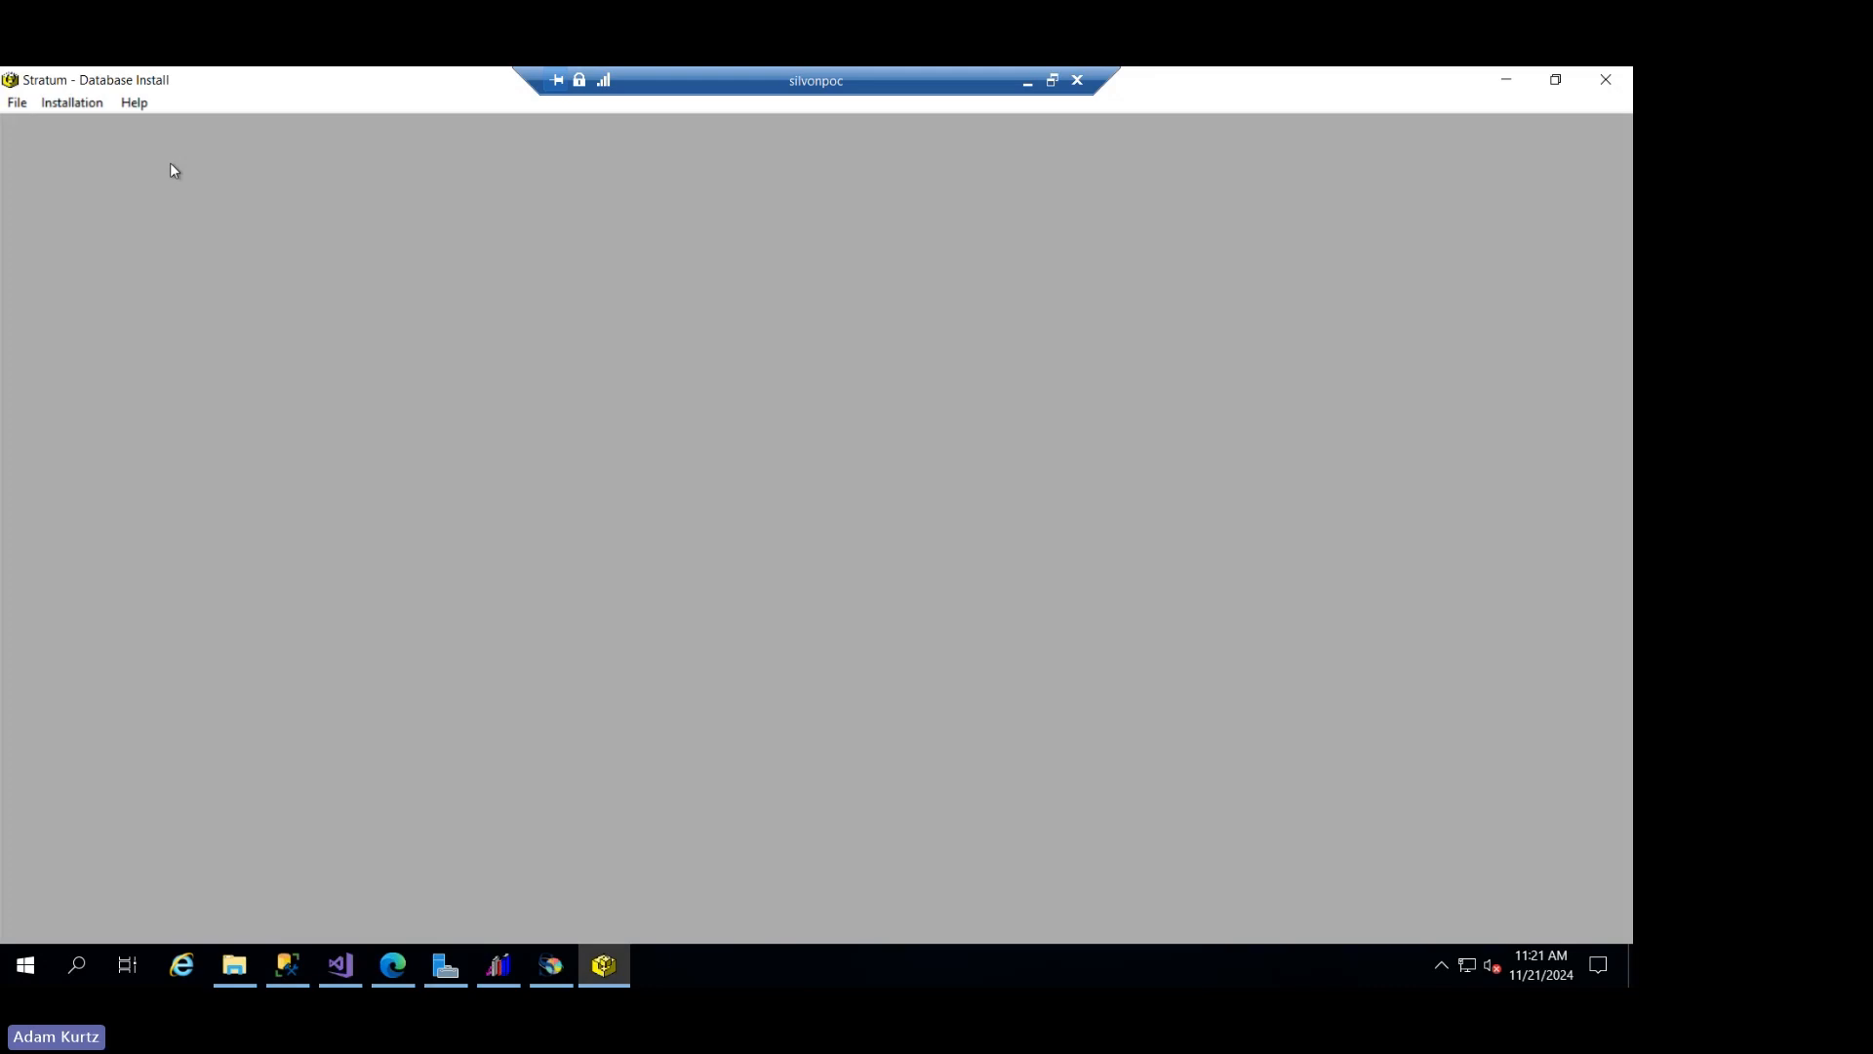
# - Reopen table creation and look through the structure list from Actual Sales down to Forecast
pyautogui.click(16, 102)
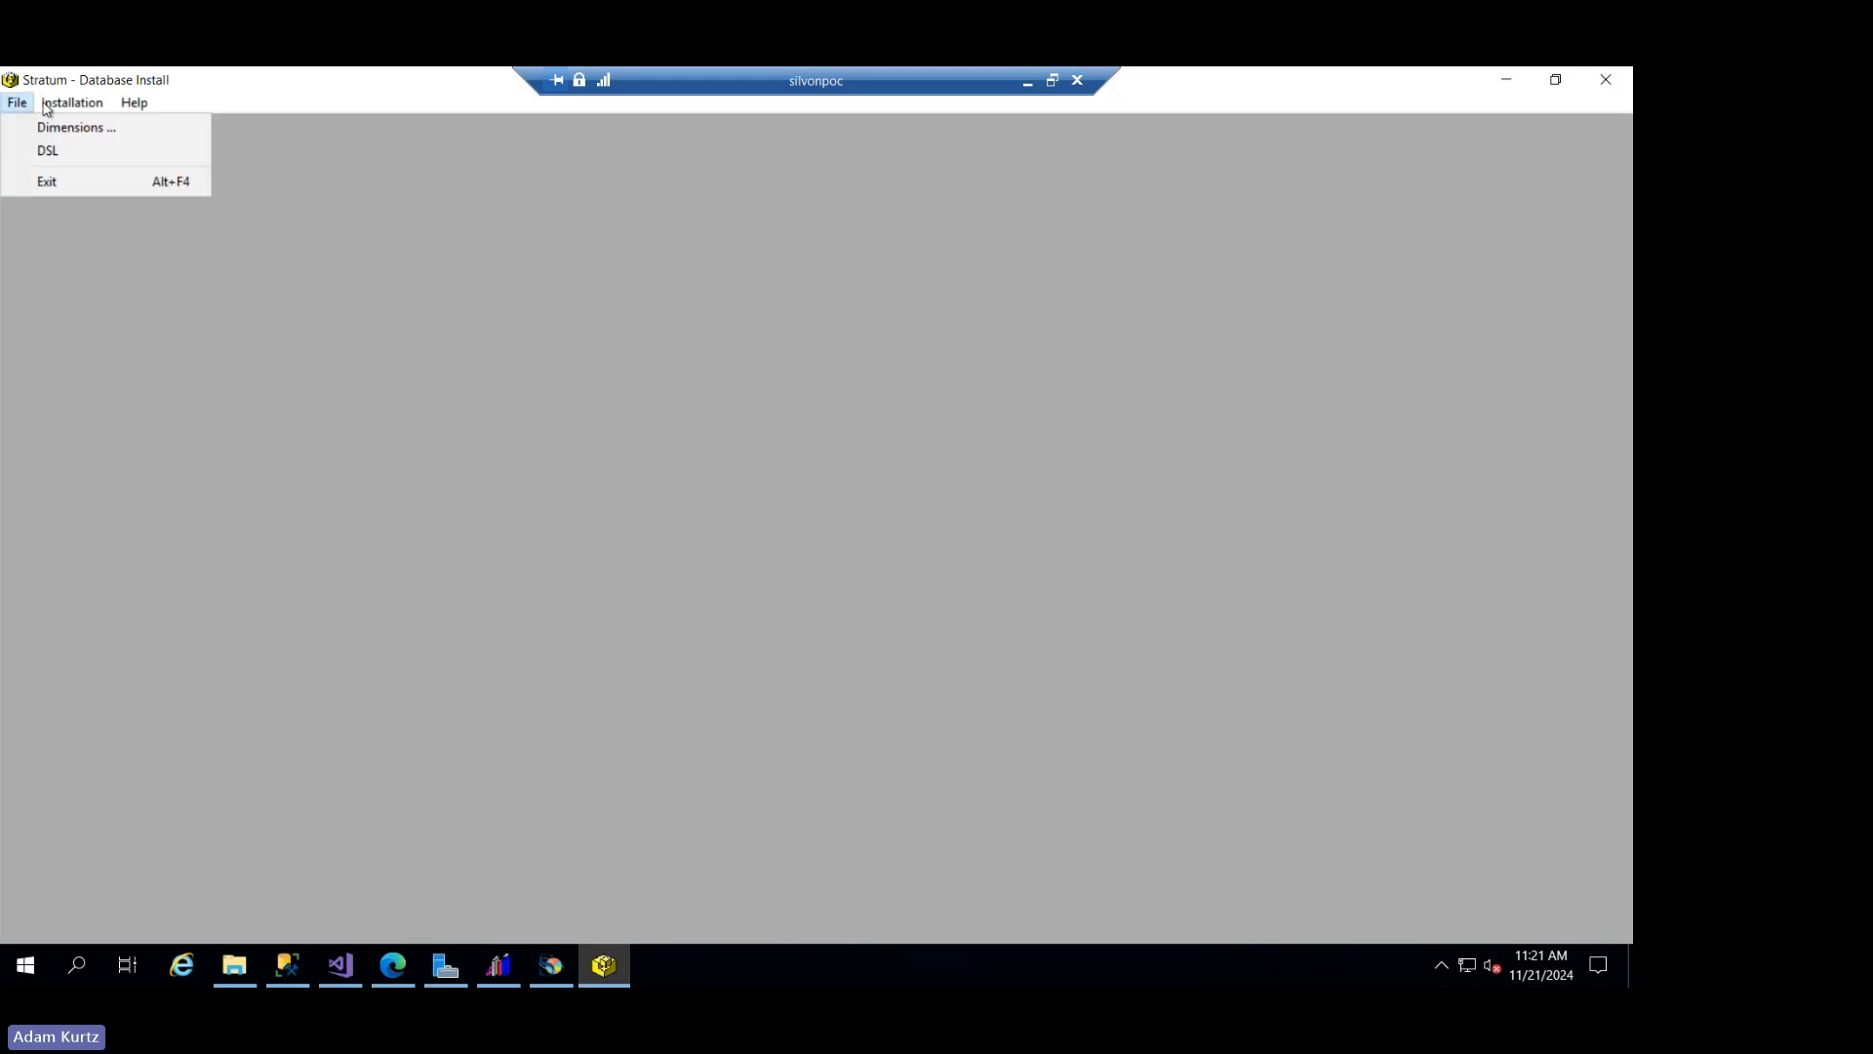
pyautogui.moveTo(54, 108)
pyautogui.click(84, 180)
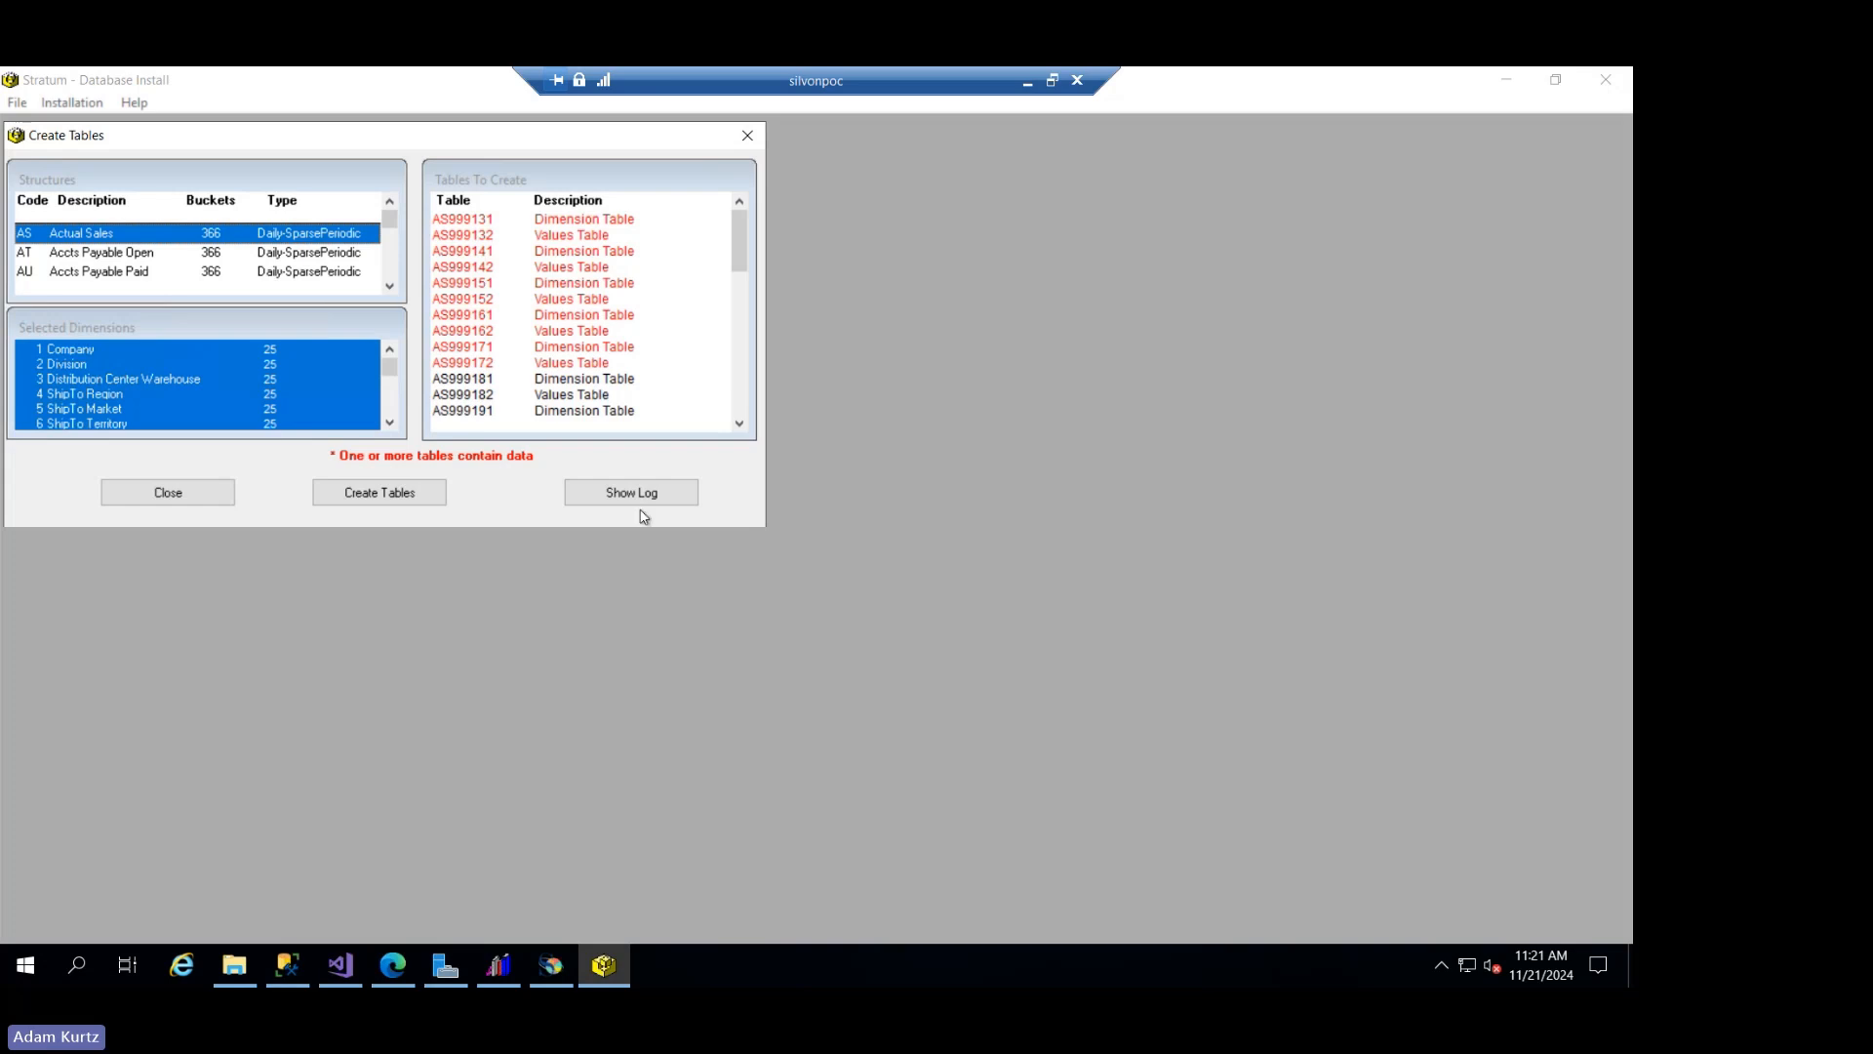
pyautogui.click(388, 287)
pyautogui.click(389, 287)
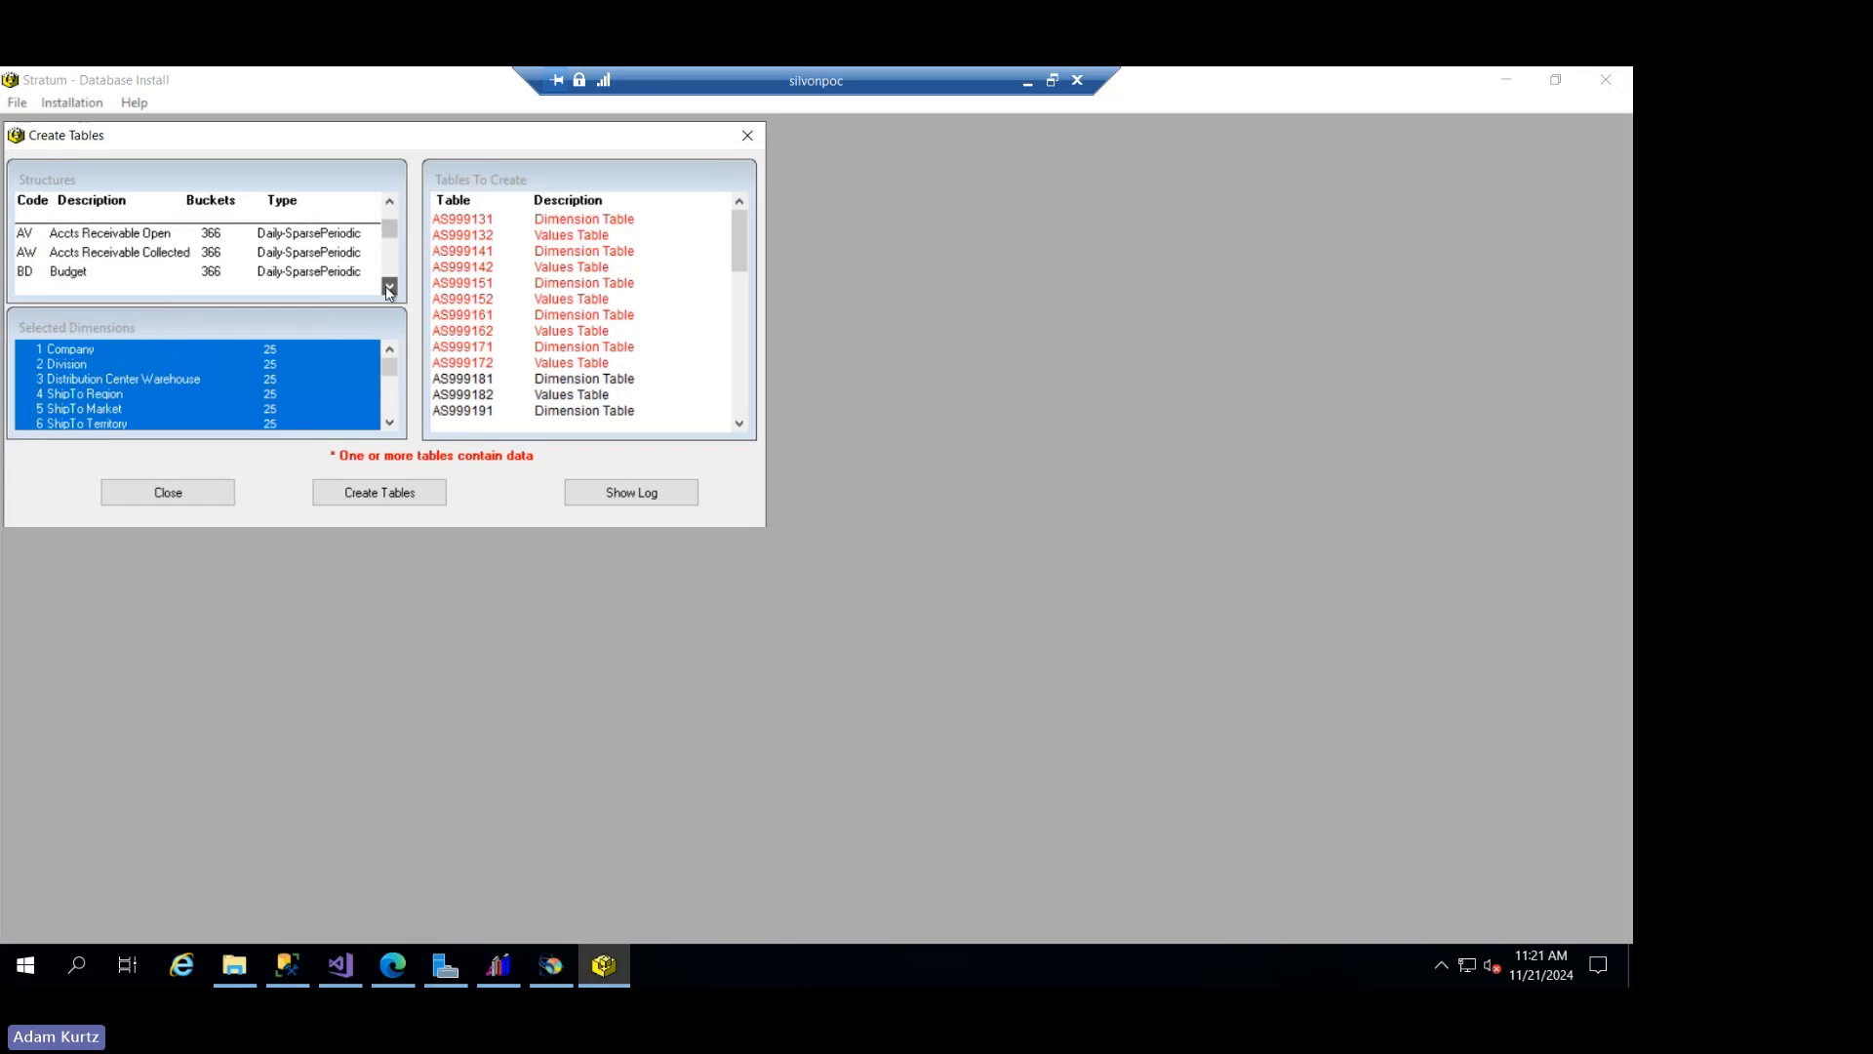
pyautogui.click(388, 287)
pyautogui.click(388, 287)
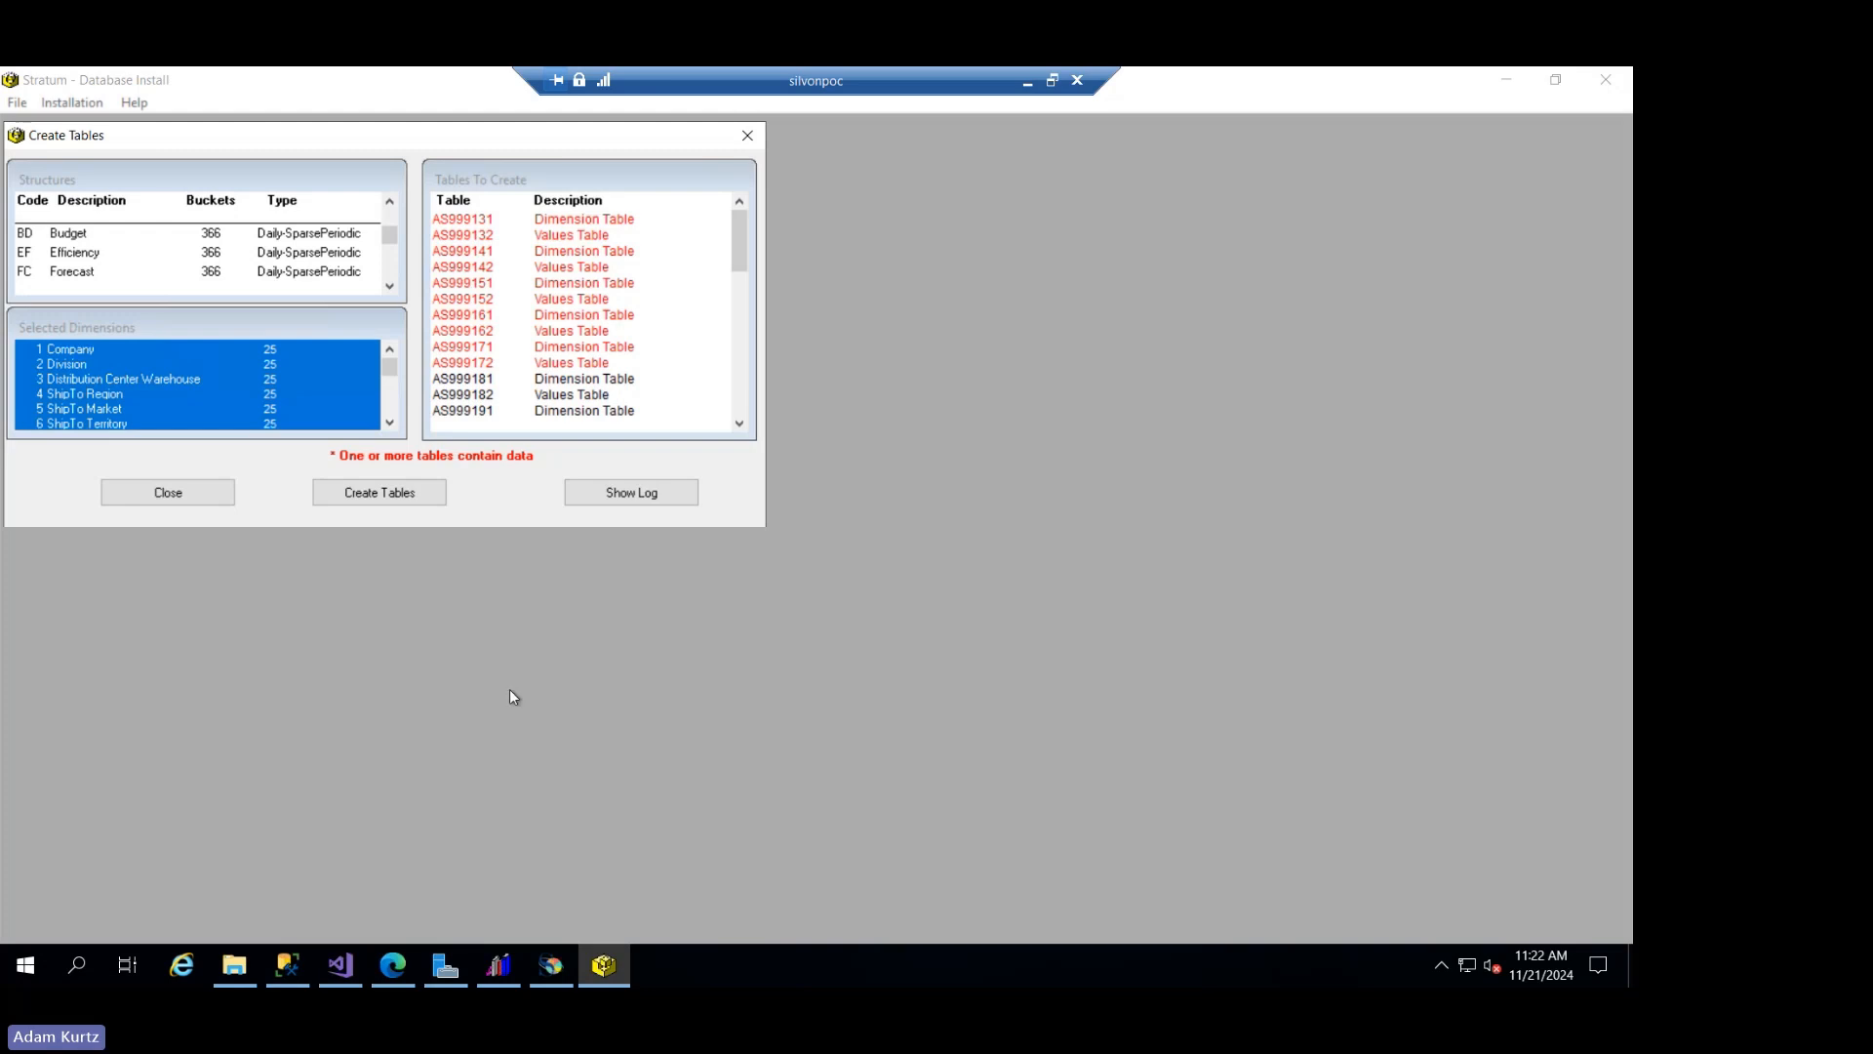
# - Switch to Stratum.Connector for Viewer, place its window beside the table creation dialog, and open the measure groups for editing
pyautogui.click(566, 979)
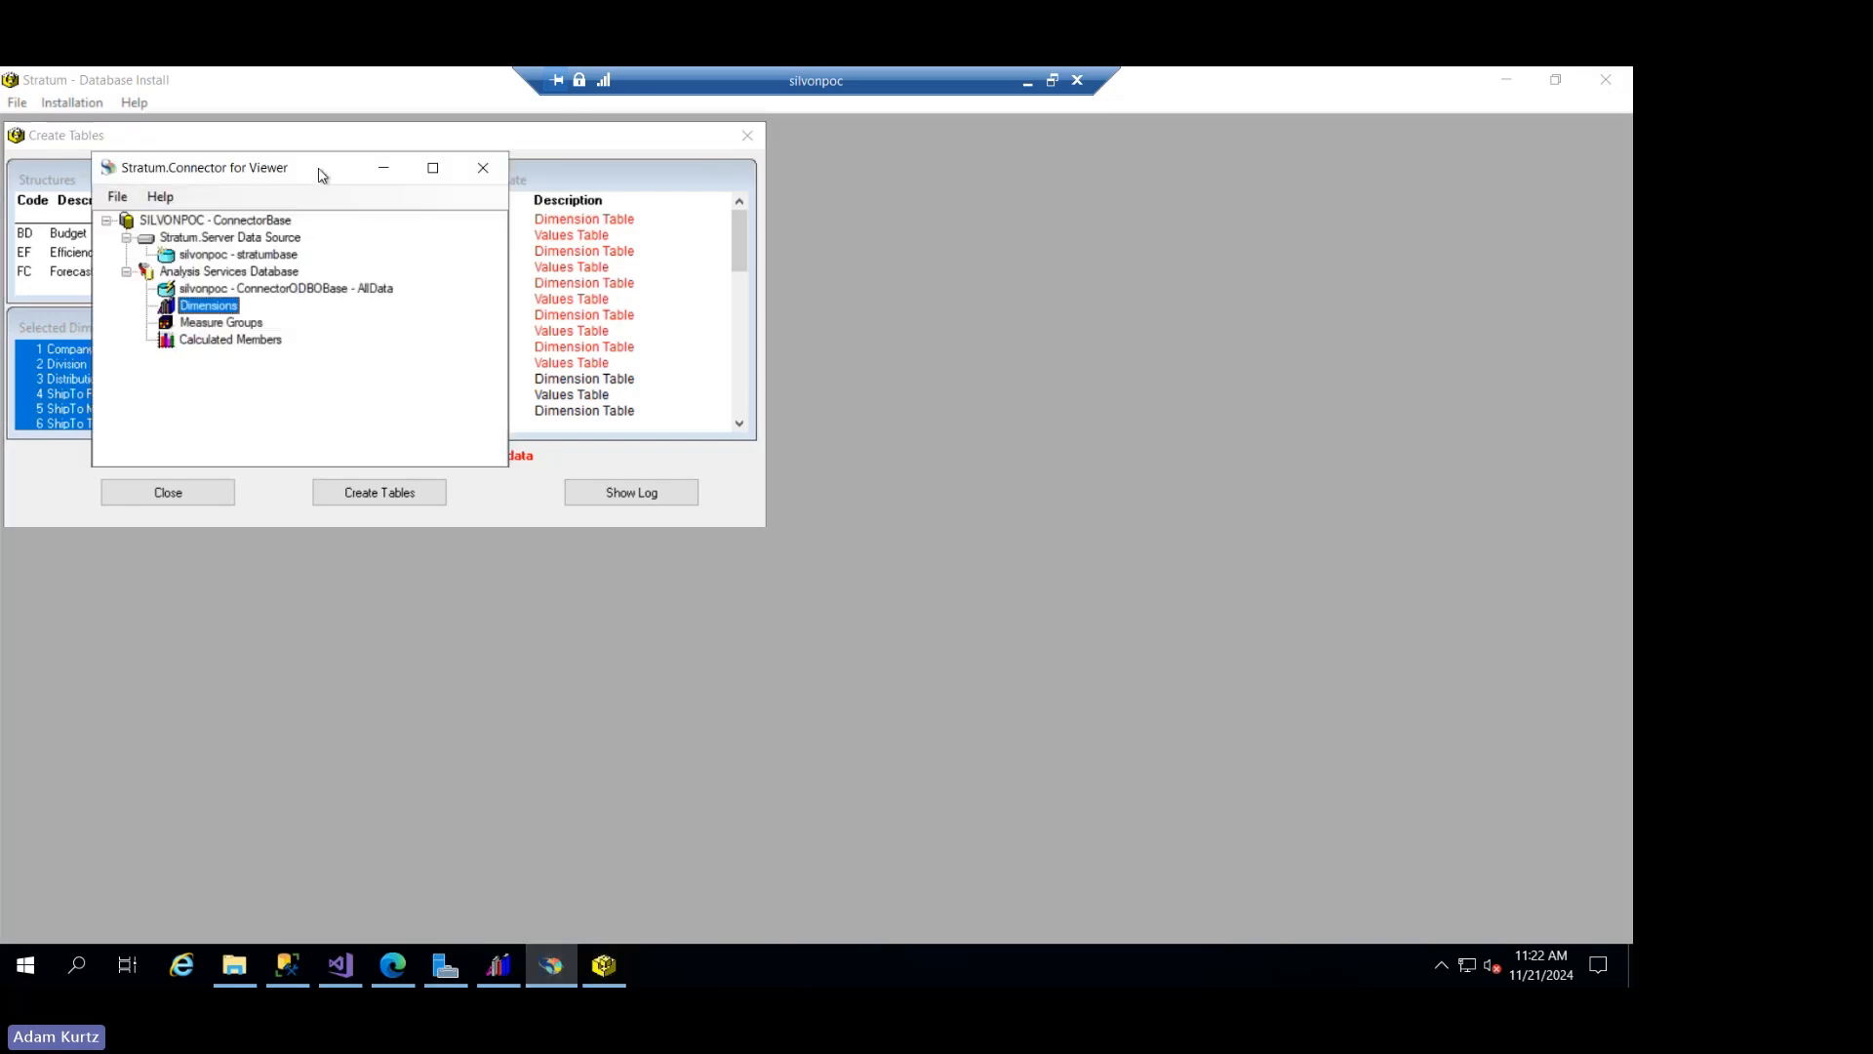
pyautogui.moveTo(321, 174); pyautogui.dragTo(997, 229)
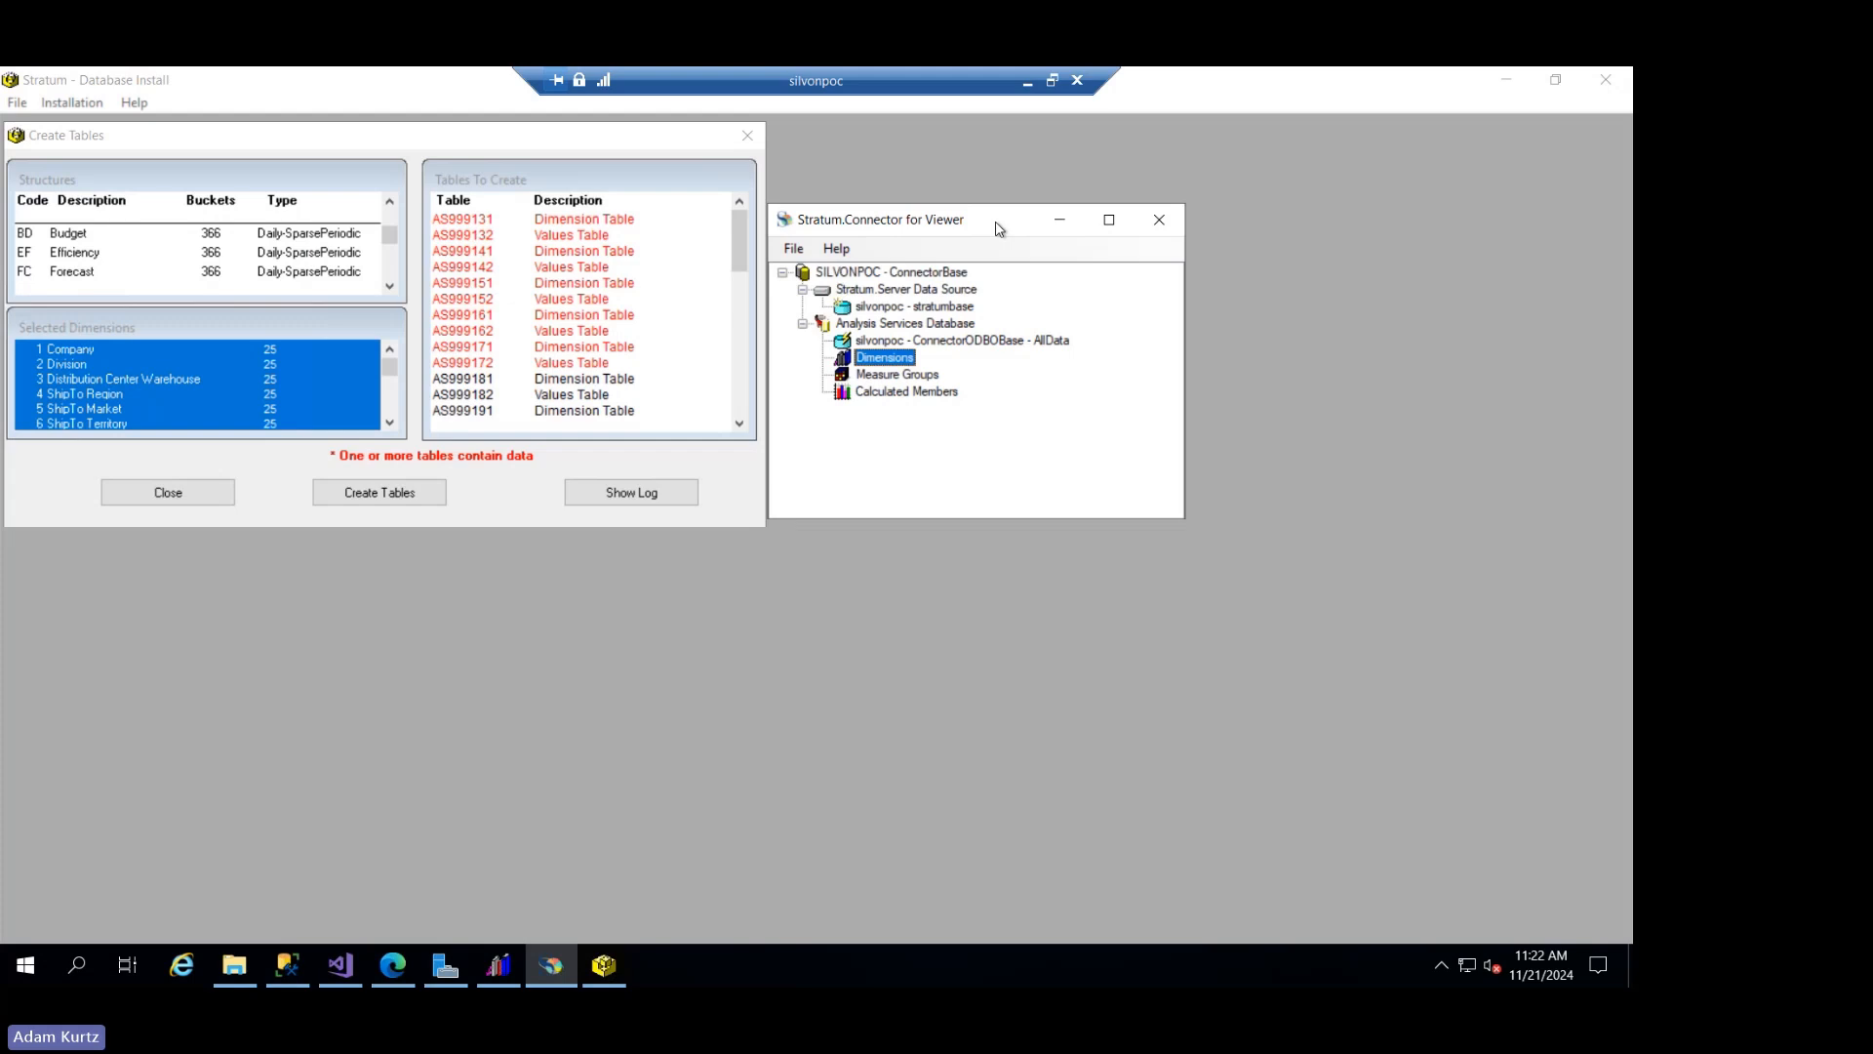
pyautogui.moveTo(996, 223); pyautogui.dragTo(996, 222)
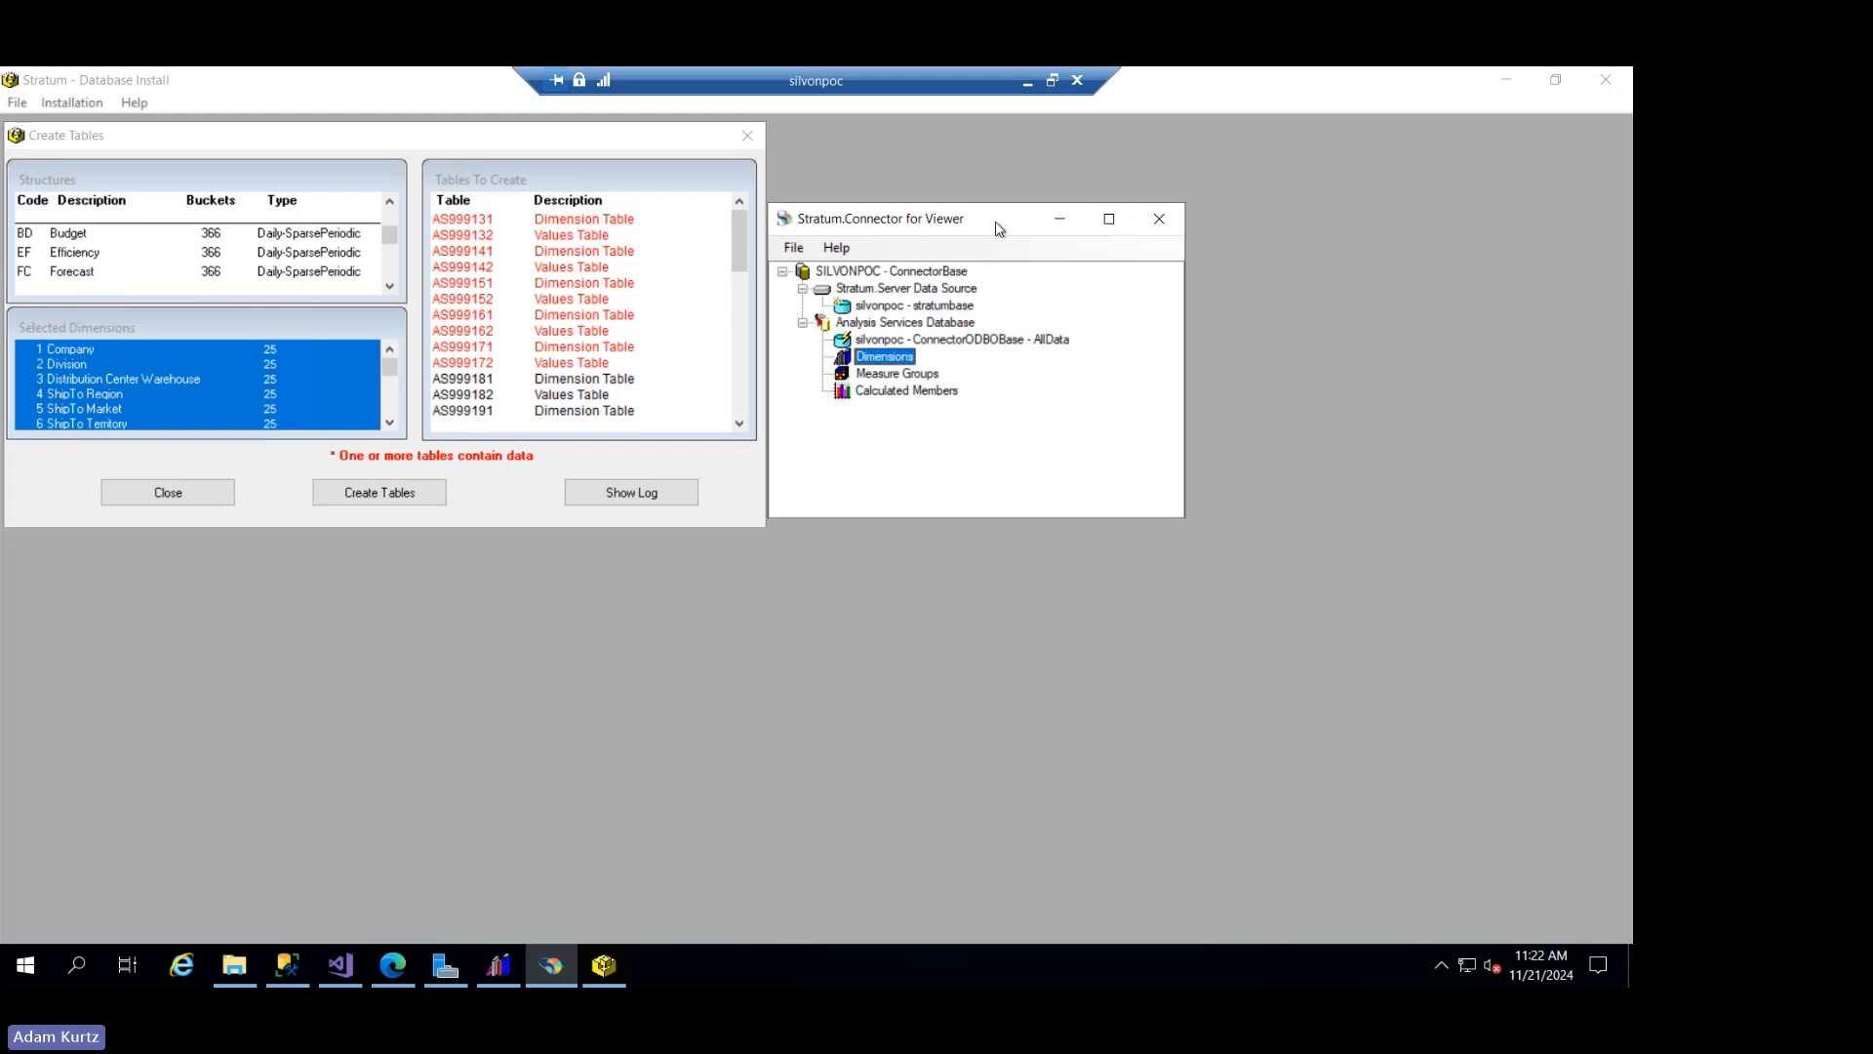
pyautogui.click(916, 389)
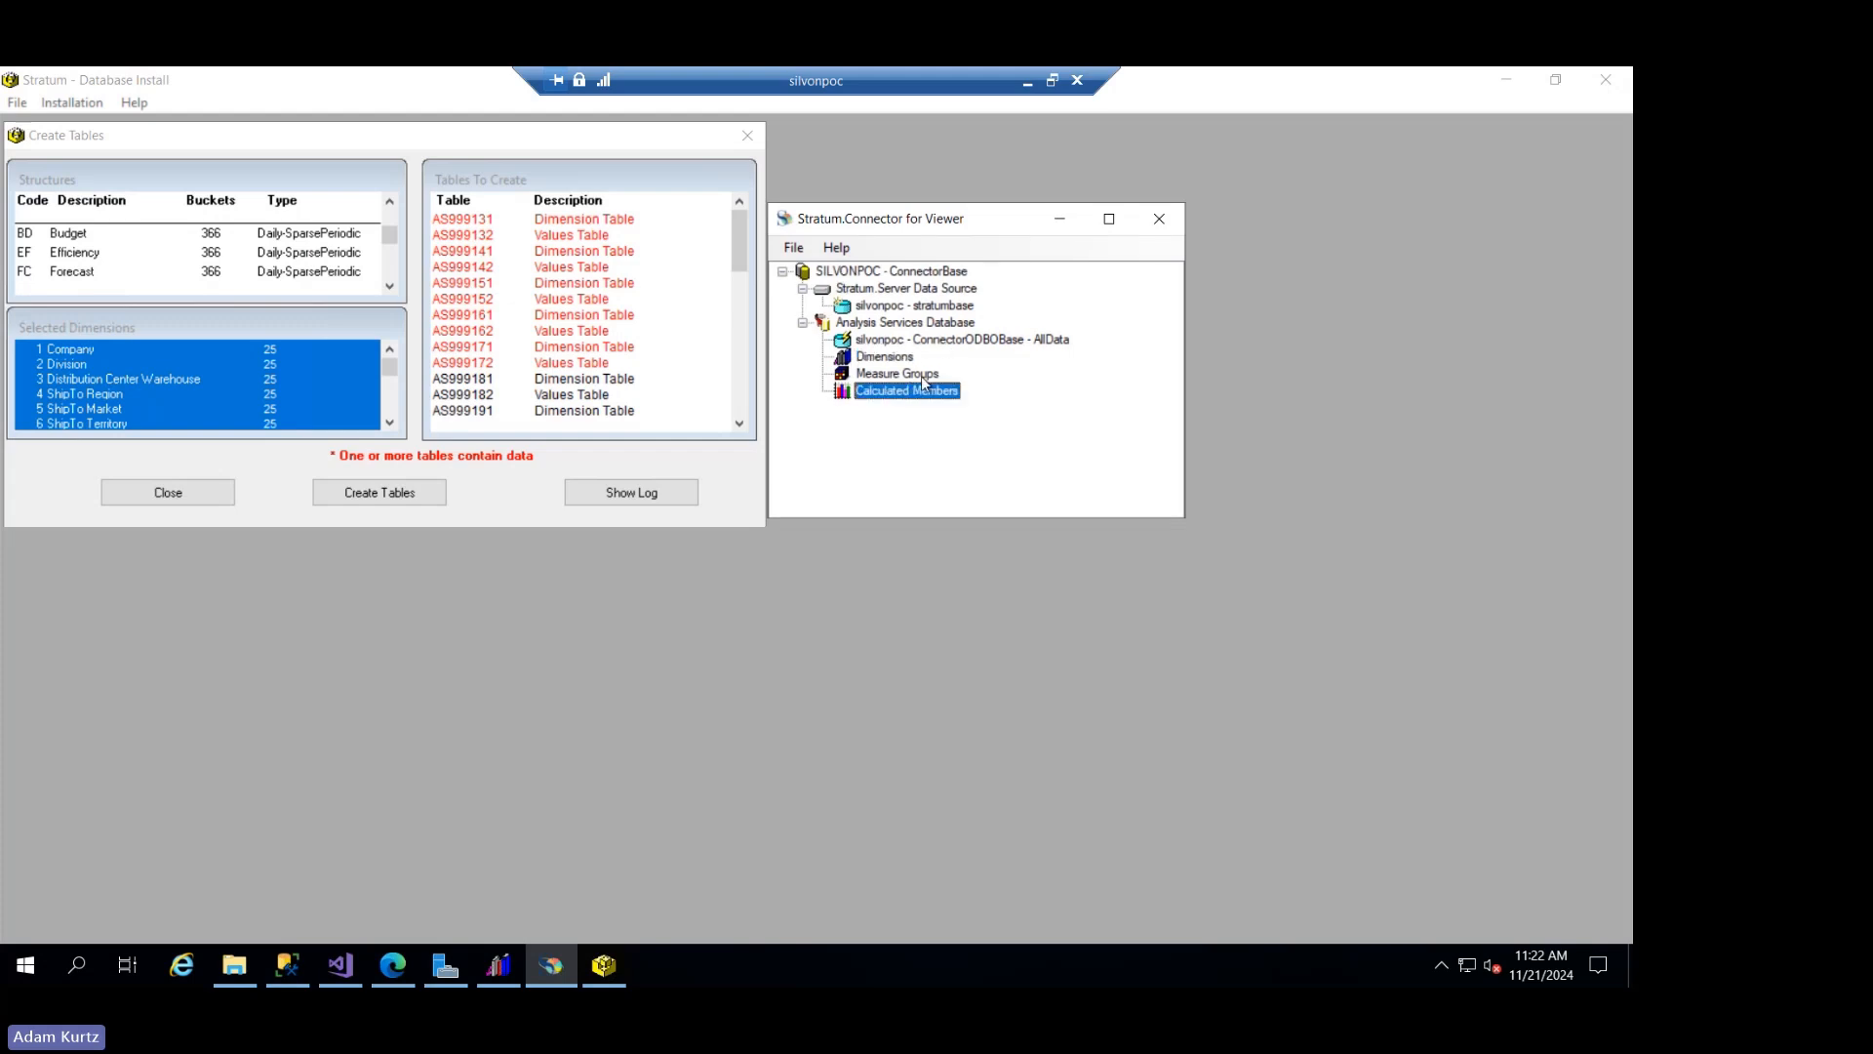
pyautogui.click(922, 379)
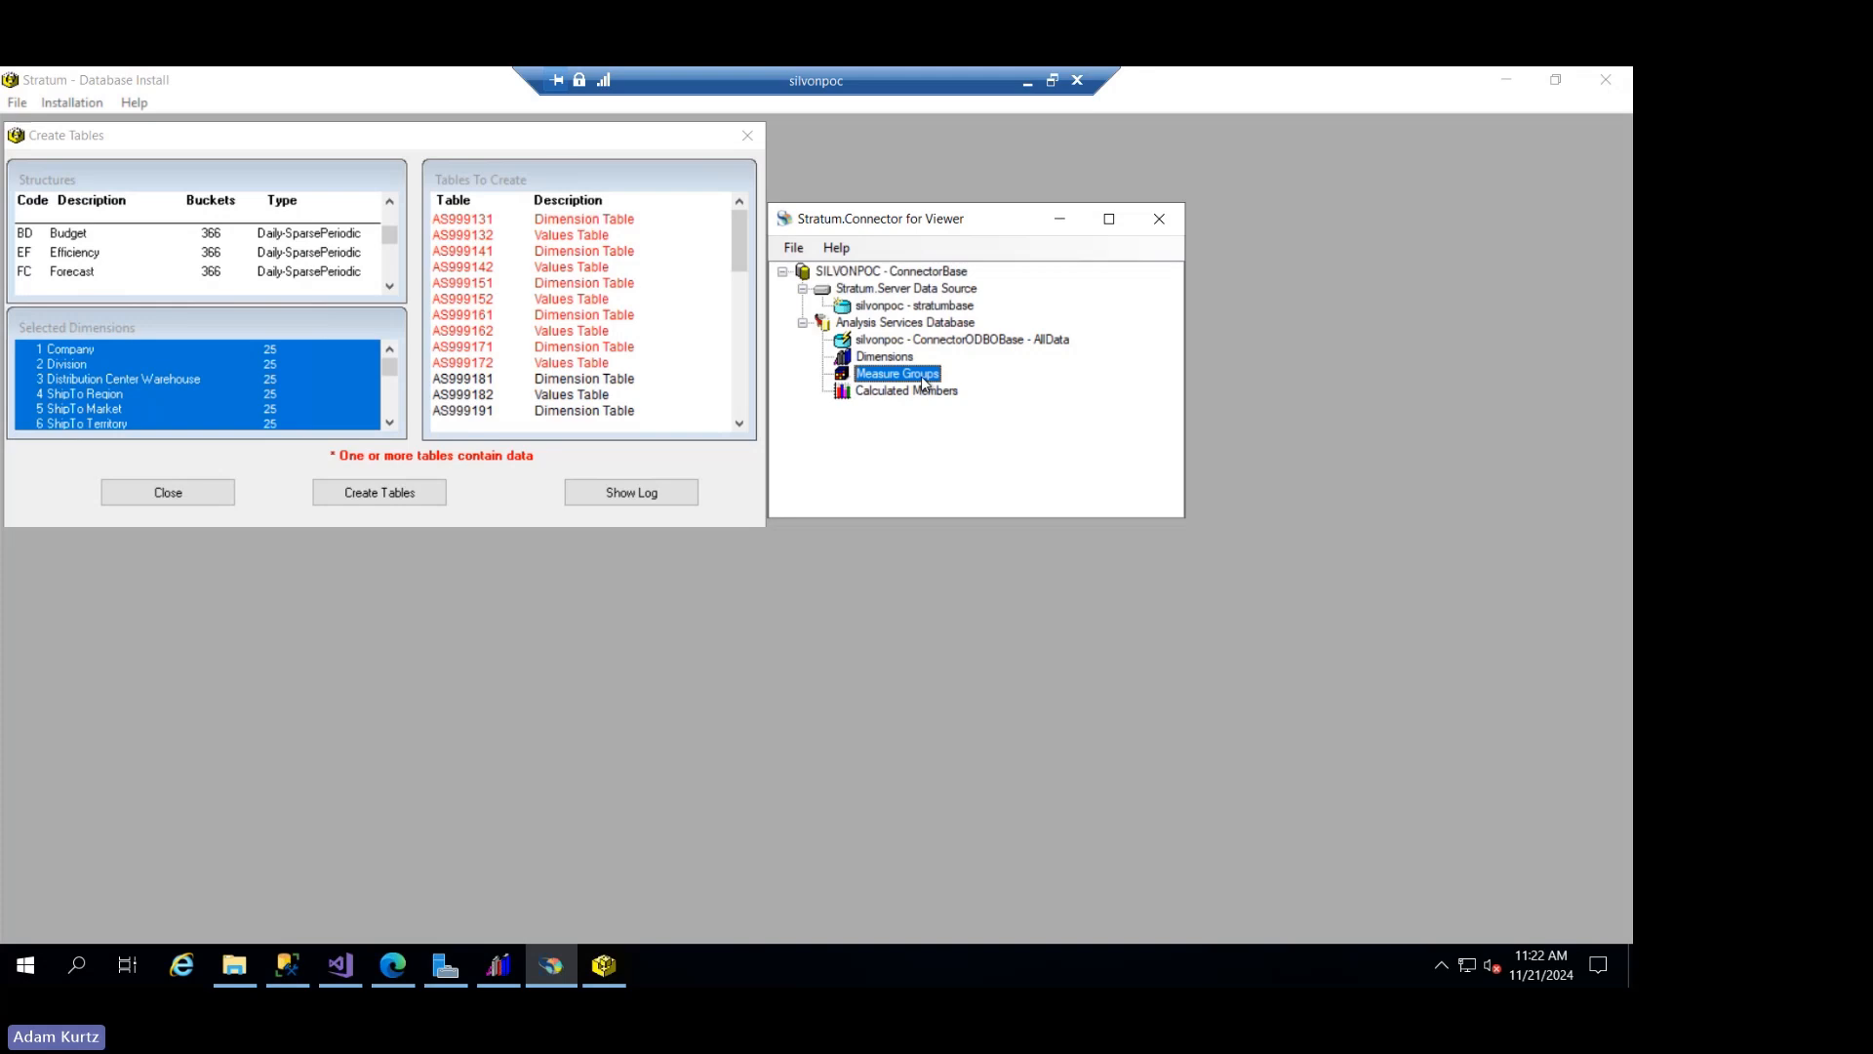
pyautogui.rightClick(923, 381)
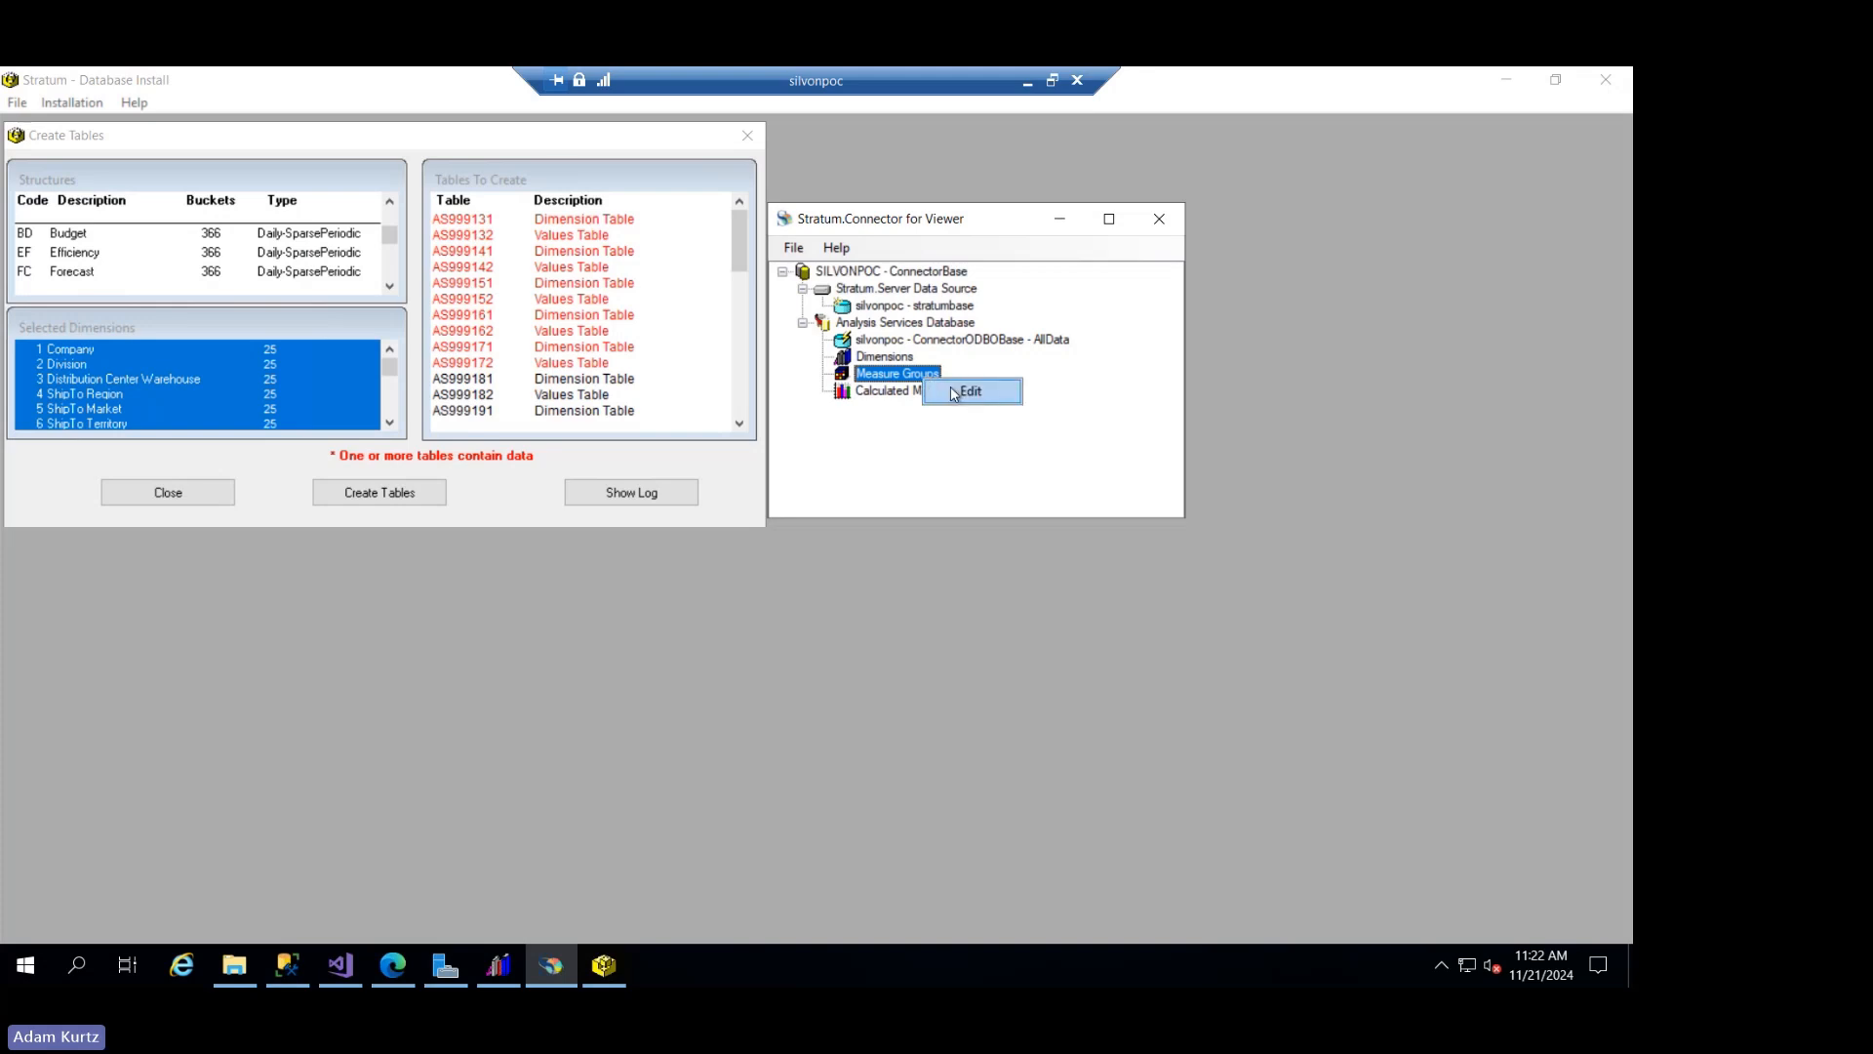
pyautogui.click(965, 391)
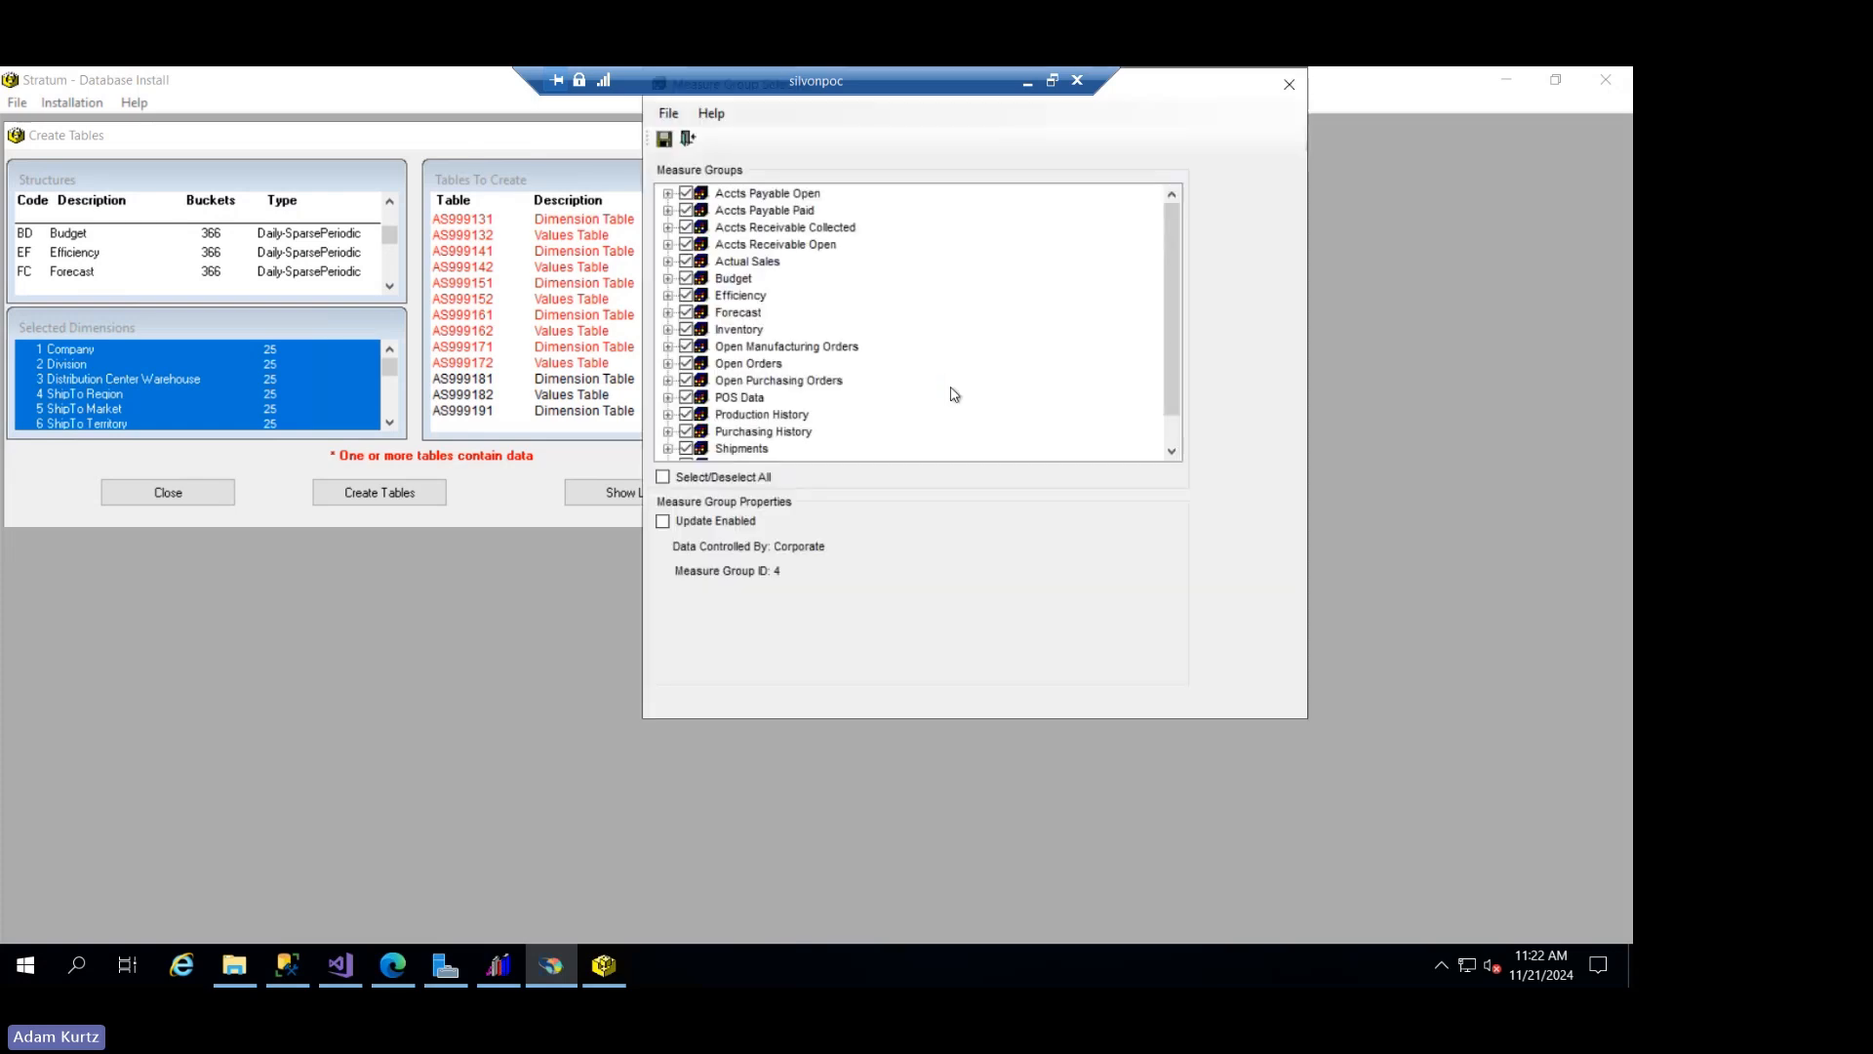
# - Expand the partitions of the Actual Sales measure group and review the years through 2031
pyautogui.click(668, 262)
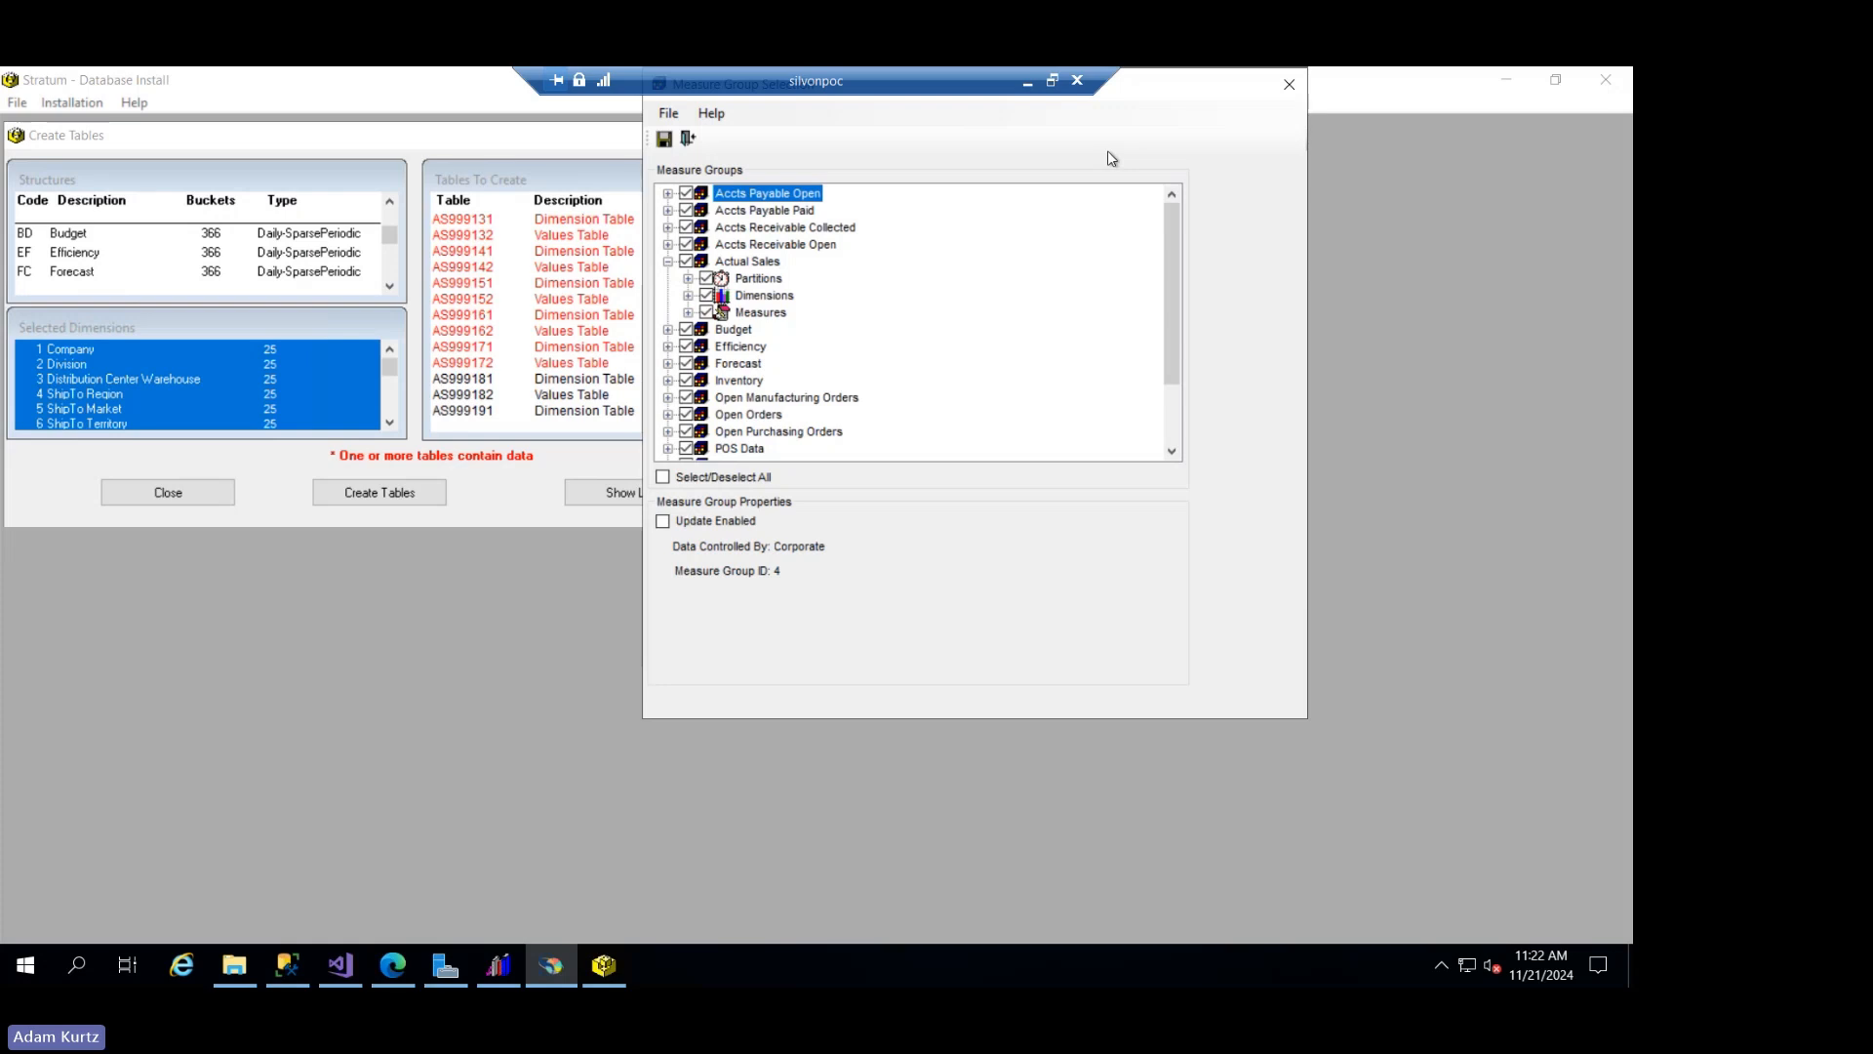
pyautogui.click(687, 279)
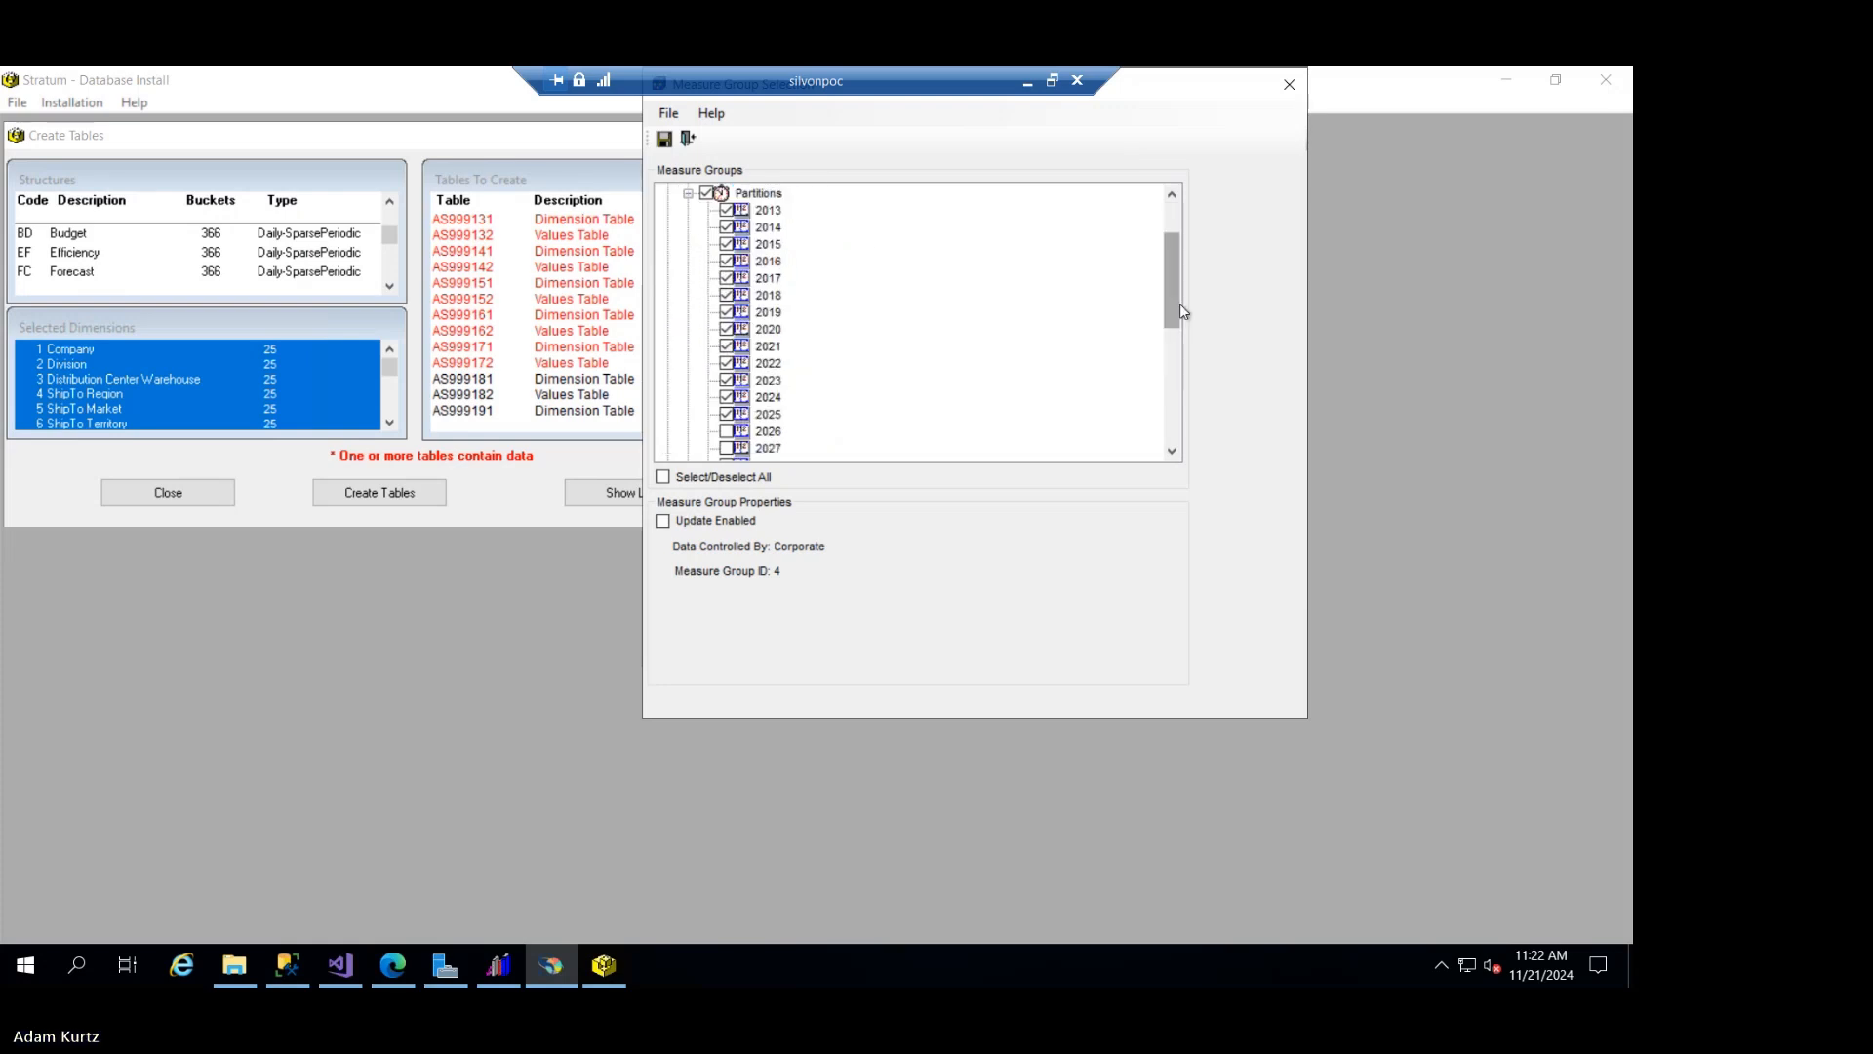
pyautogui.moveTo(1180, 303); pyautogui.dragTo(1186, 338)
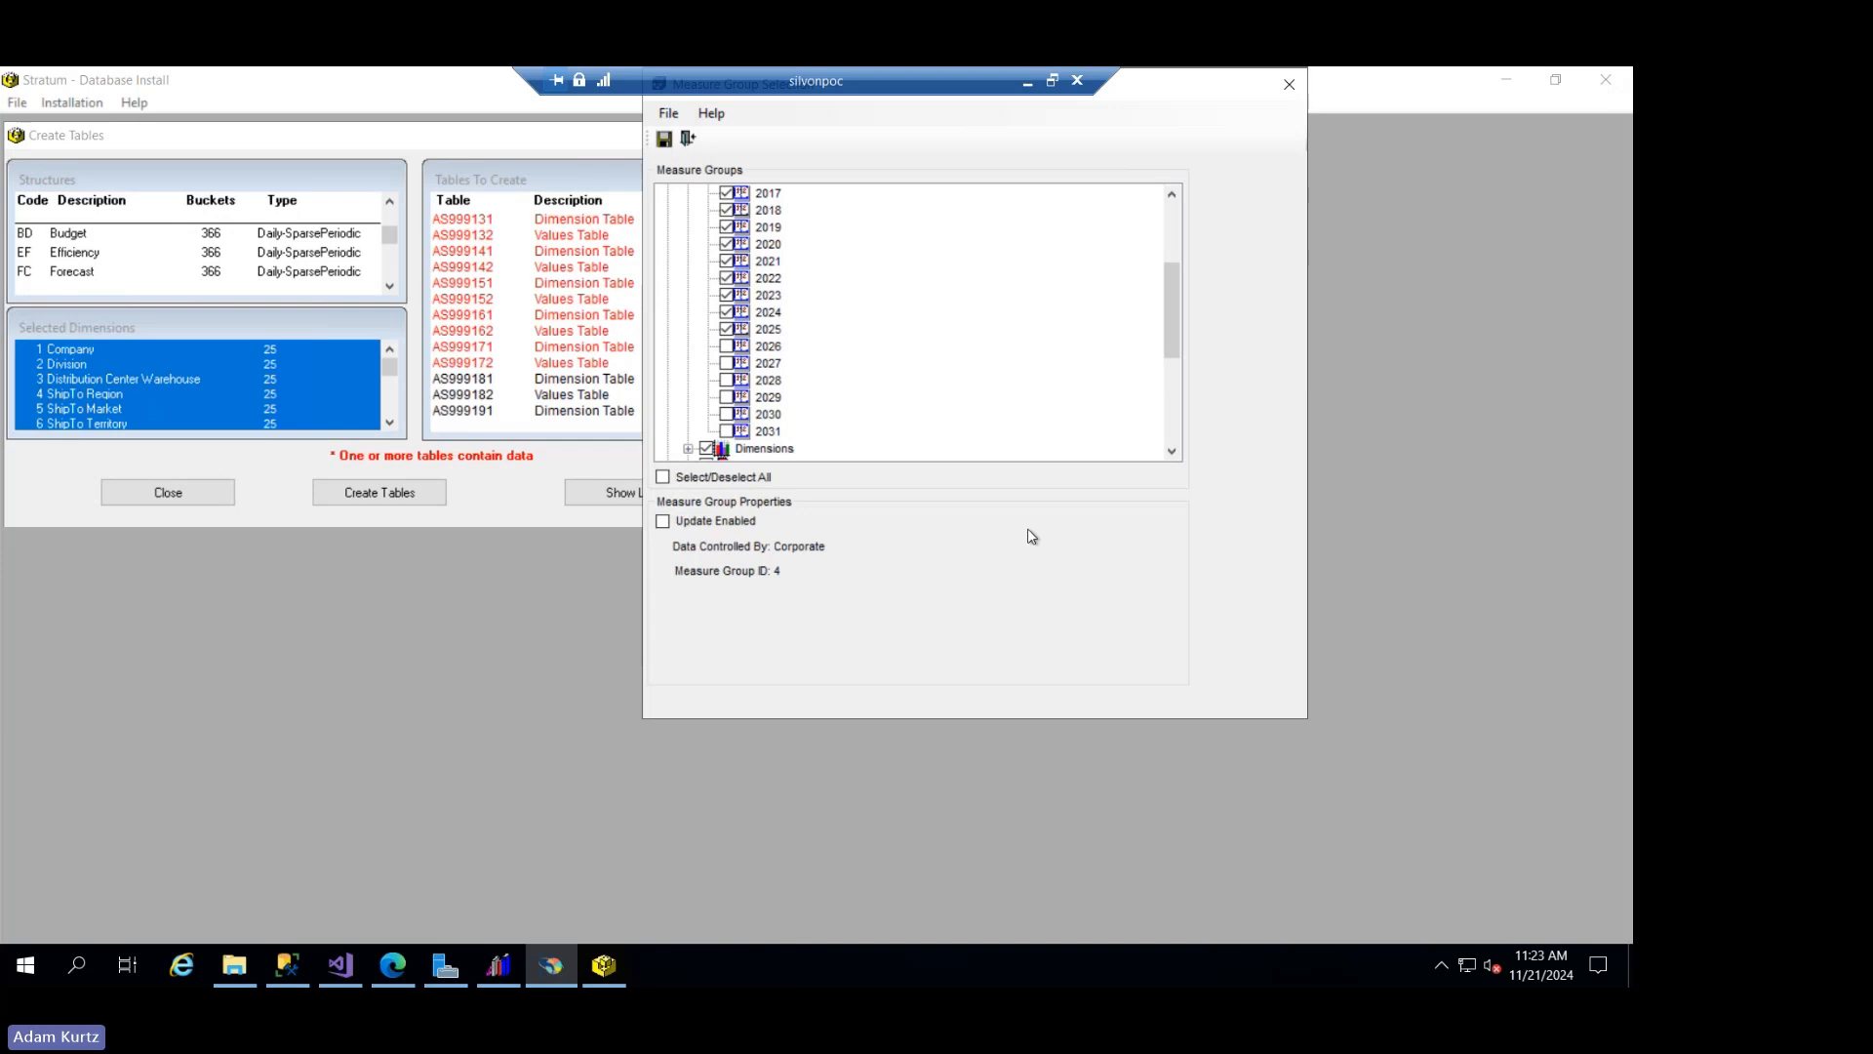
# - Include the 2026 through 2031 partitions in the Actual Sales measure group, and close the measure group selection without saving
pyautogui.click(726, 345)
pyautogui.click(727, 363)
pyautogui.click(727, 379)
pyautogui.click(727, 397)
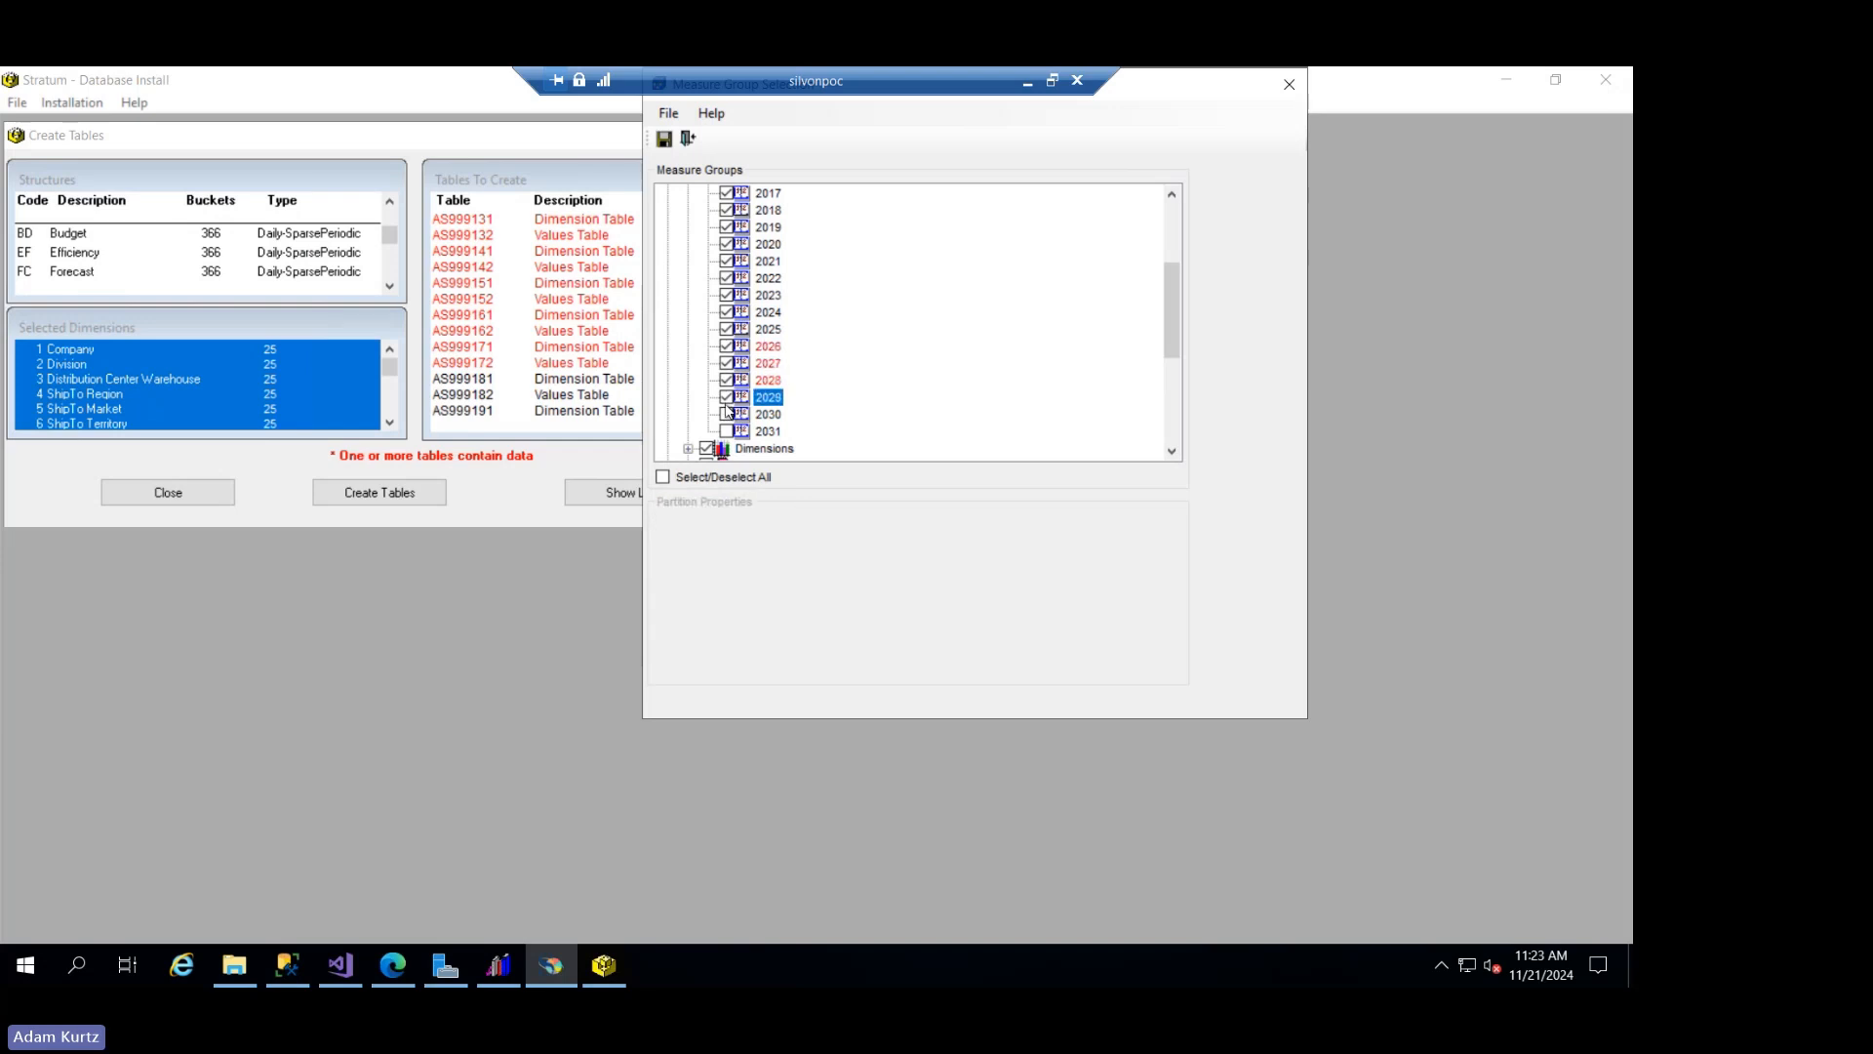
pyautogui.click(727, 414)
pyautogui.click(727, 432)
pyautogui.click(687, 137)
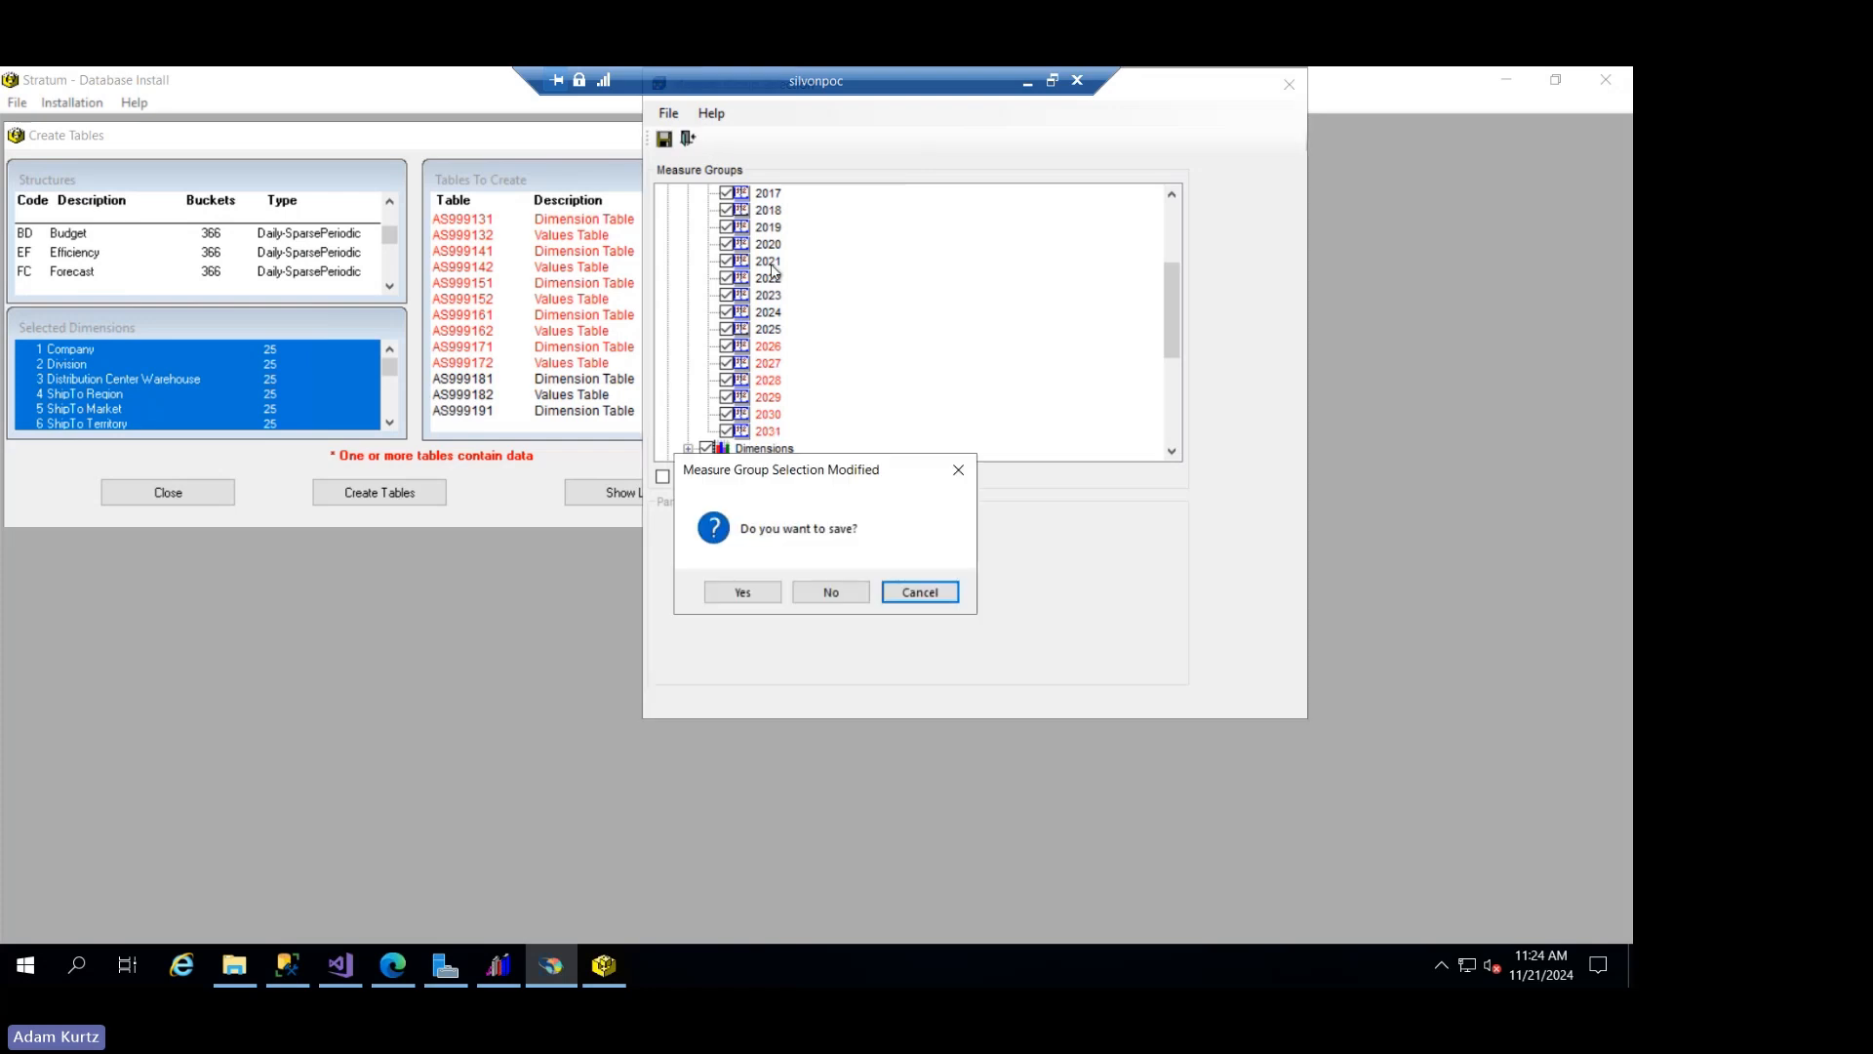
pyautogui.click(823, 587)
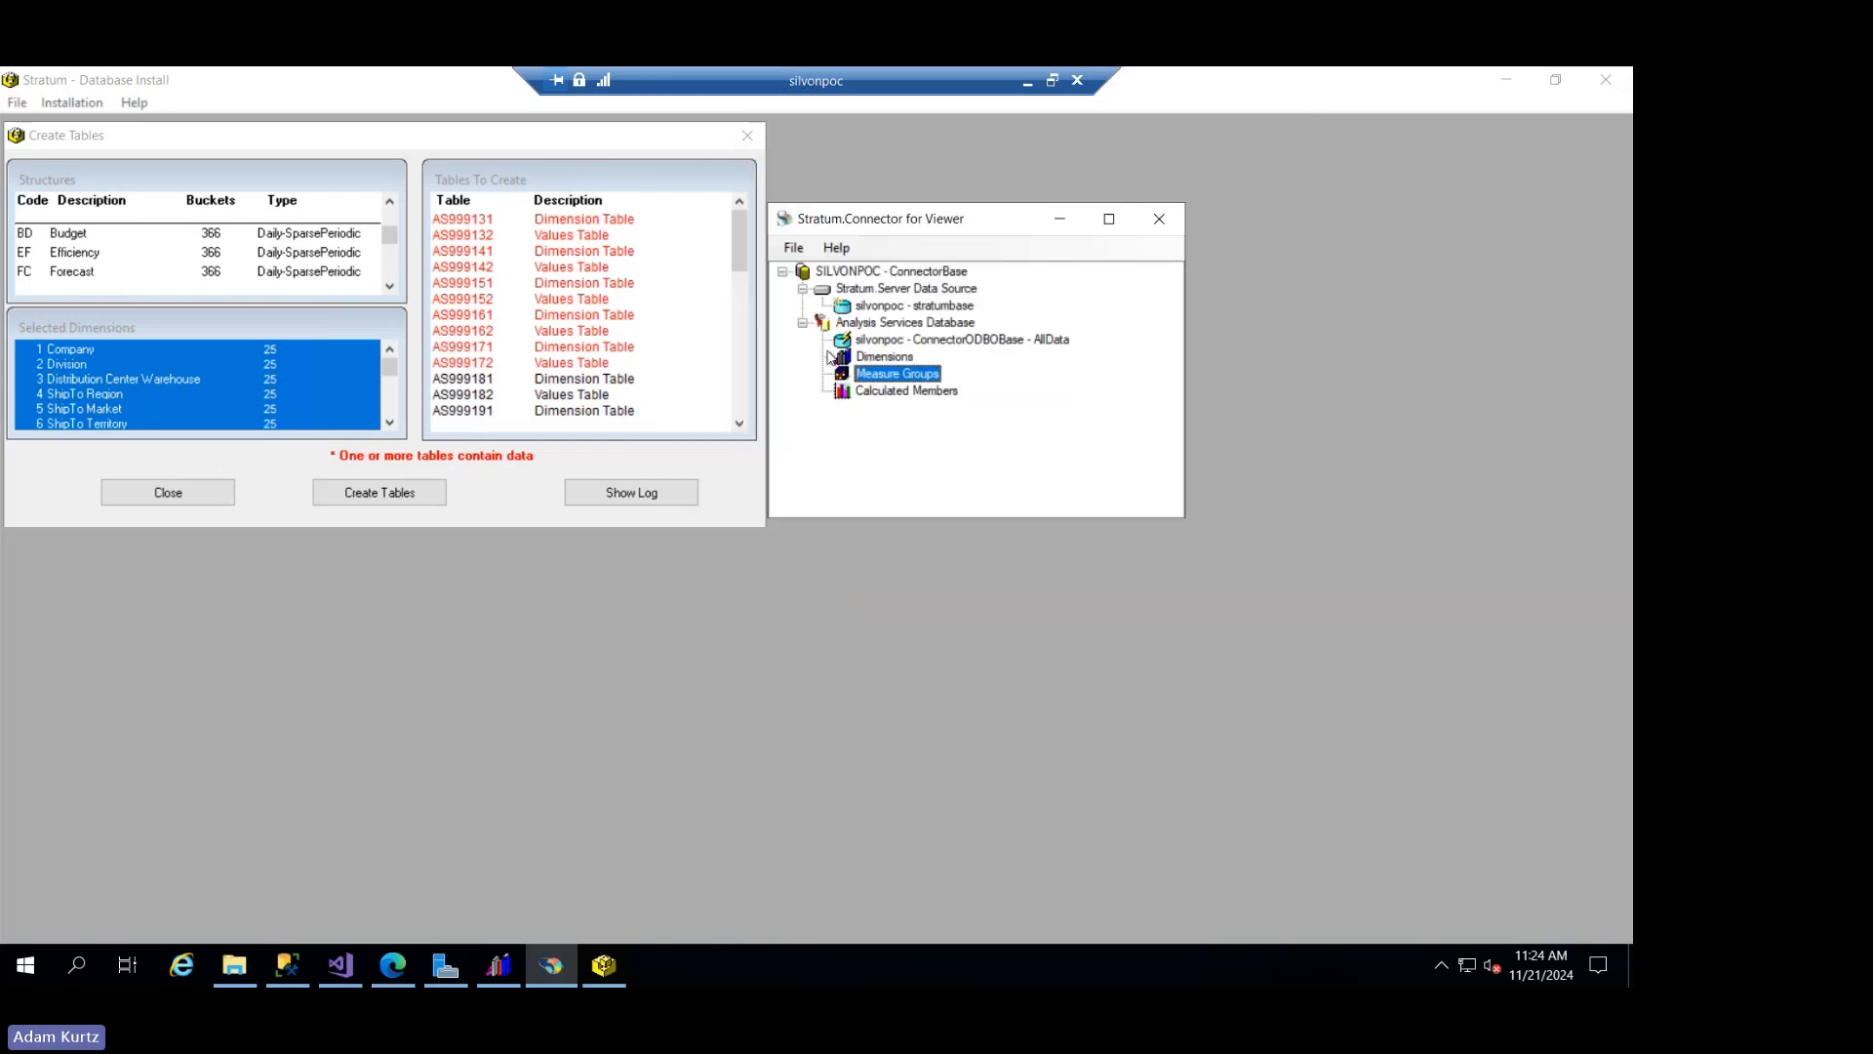
# - Reopen the measure groups for editing, review the yearly partitions of the Forecast measure group, and close the selection without saving
pyautogui.rightClick(884, 381)
pyautogui.click(910, 398)
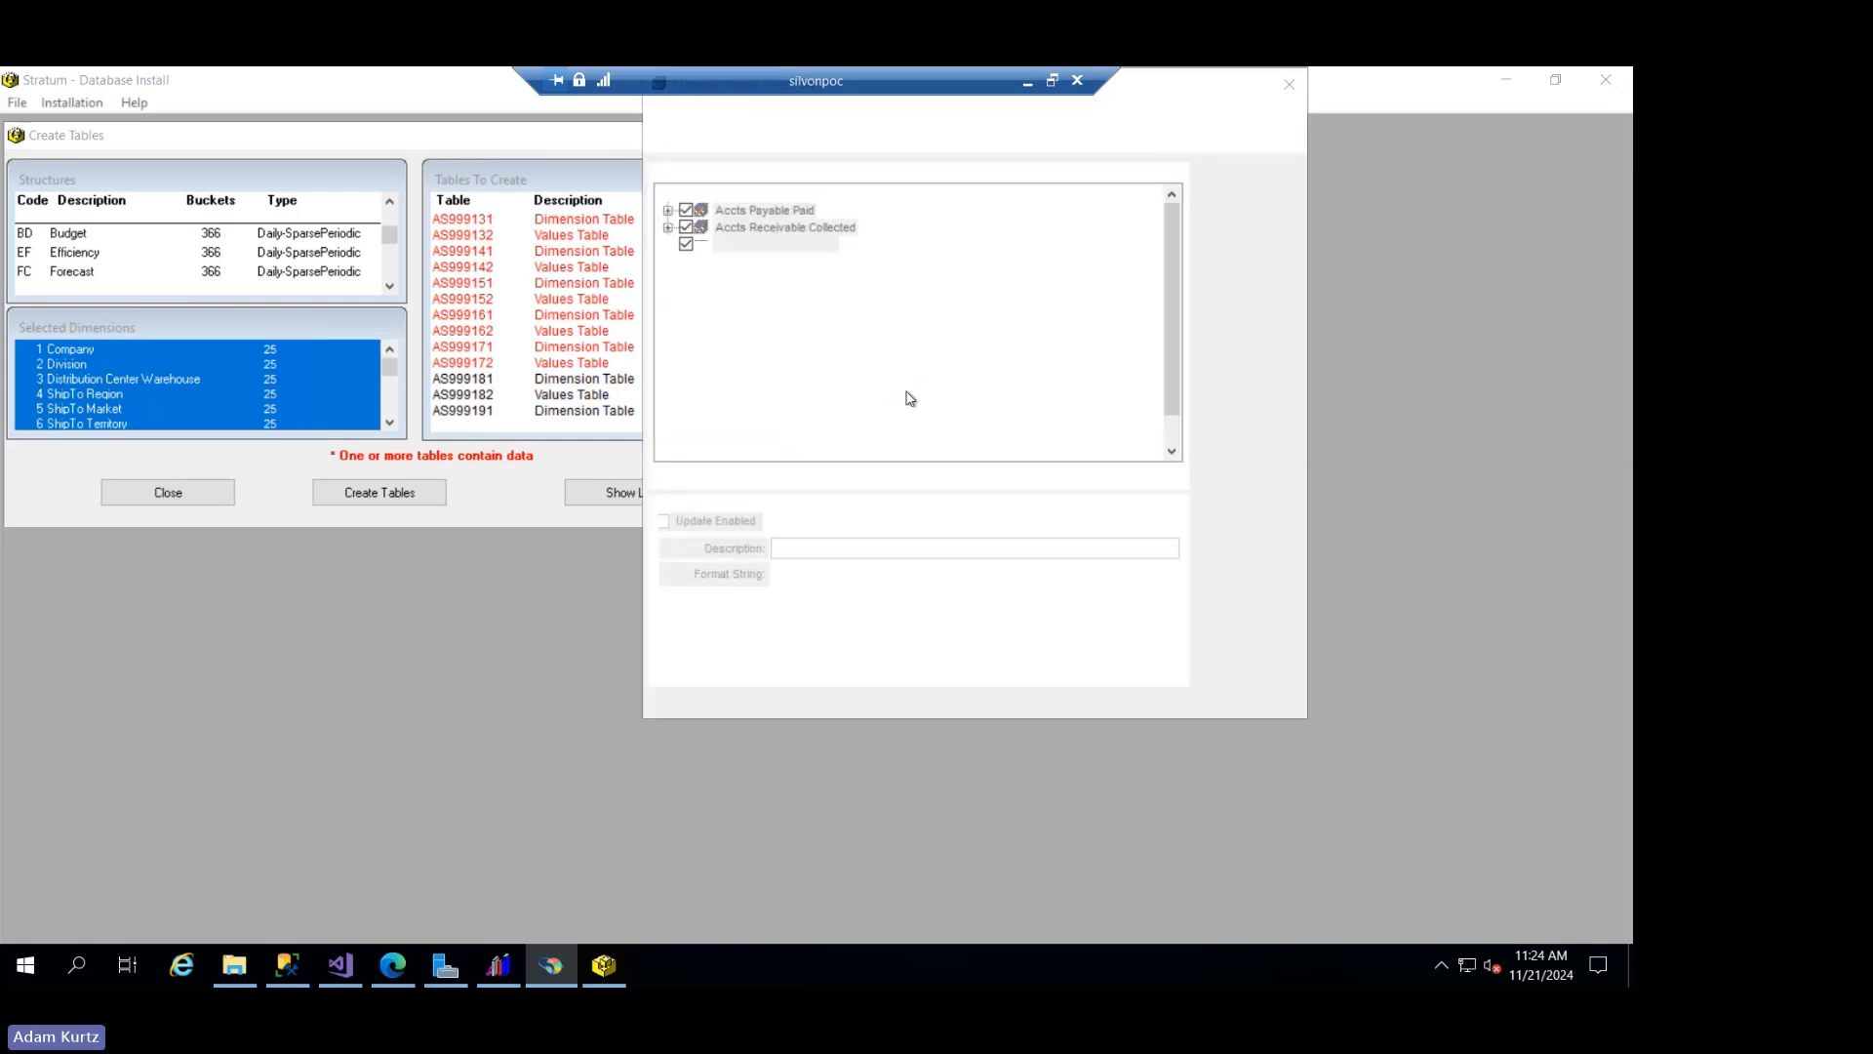
pyautogui.click(668, 313)
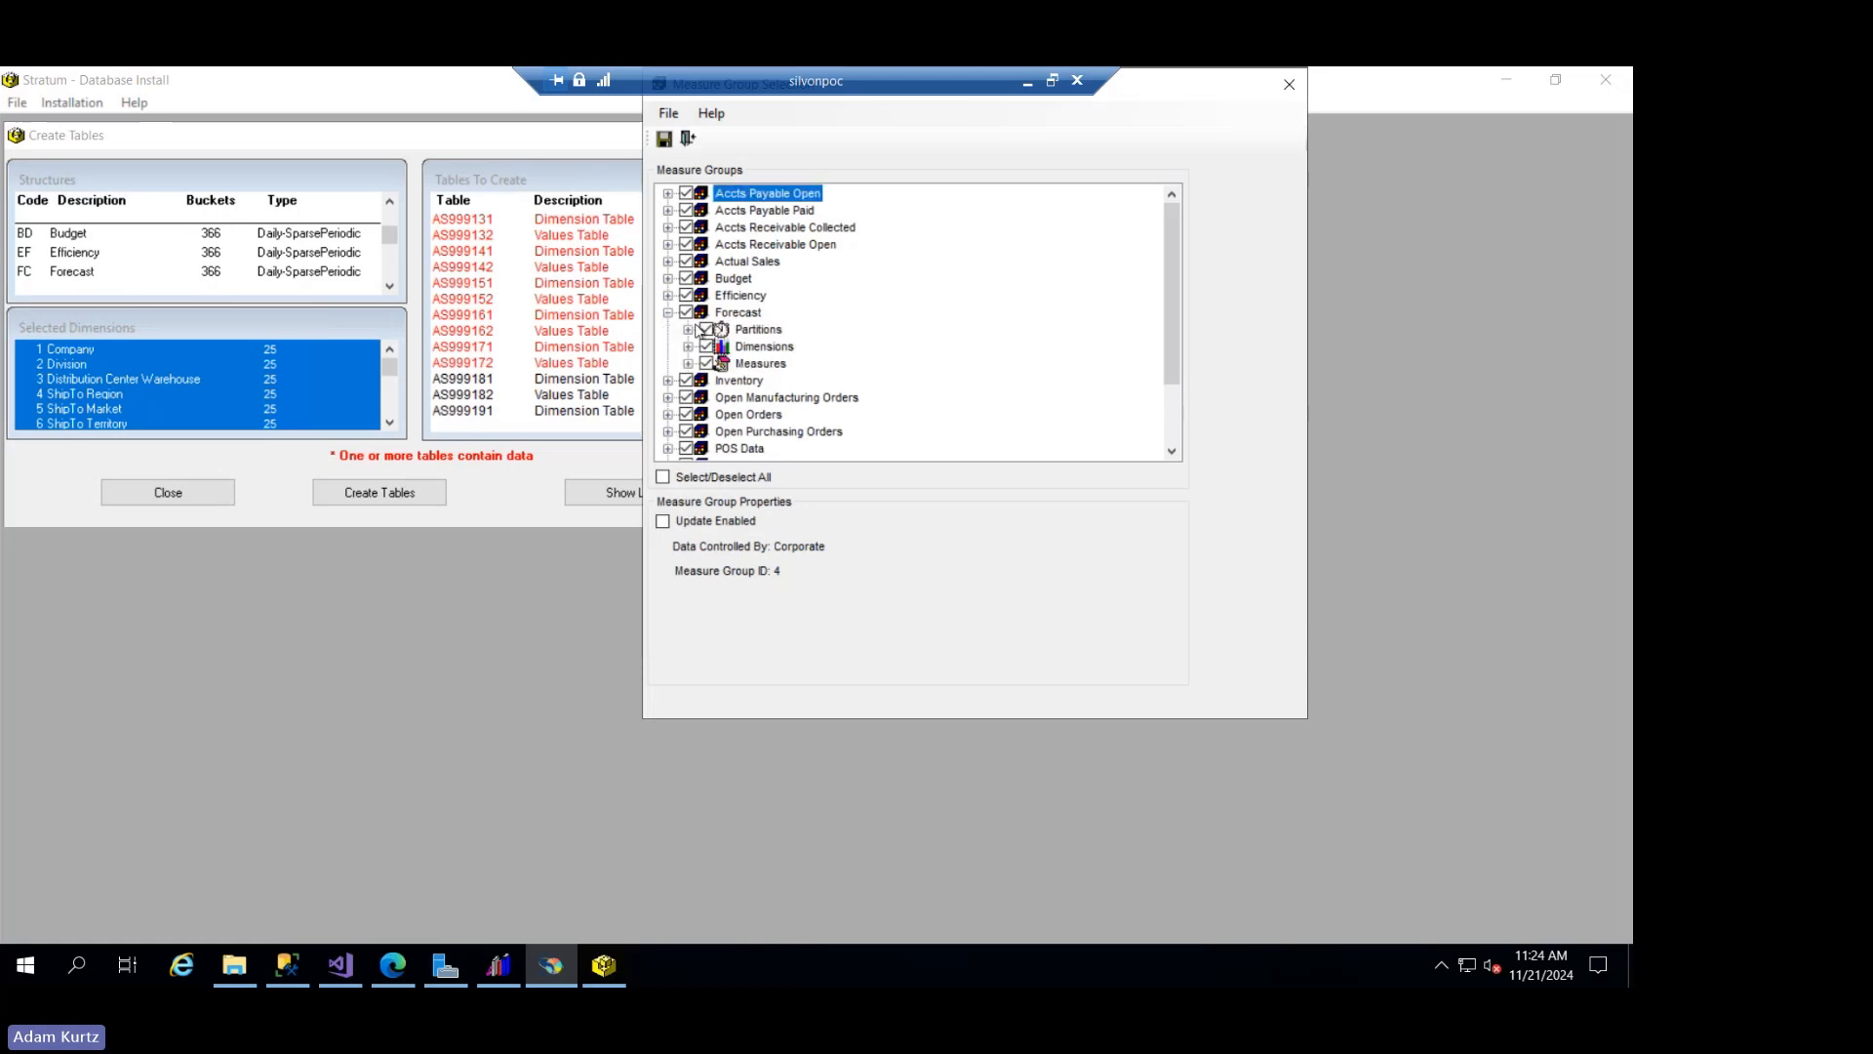
pyautogui.click(689, 330)
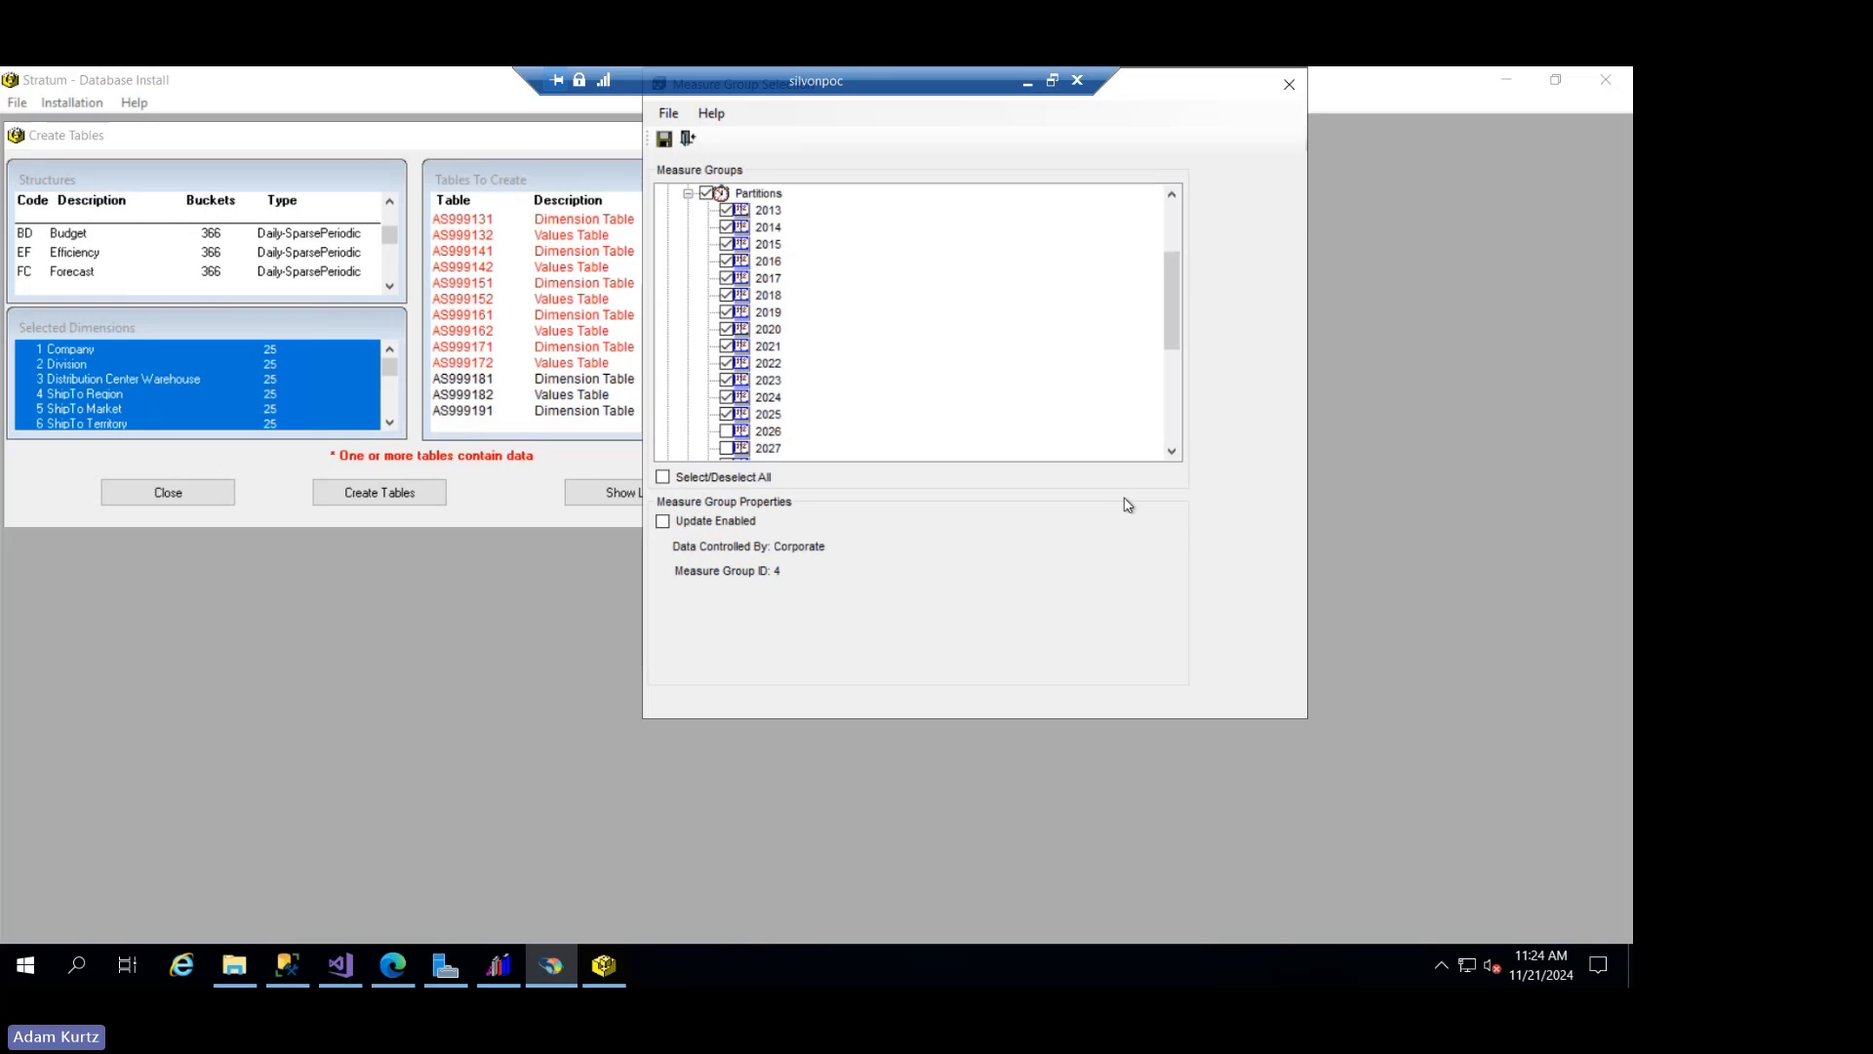
pyautogui.click(688, 138)
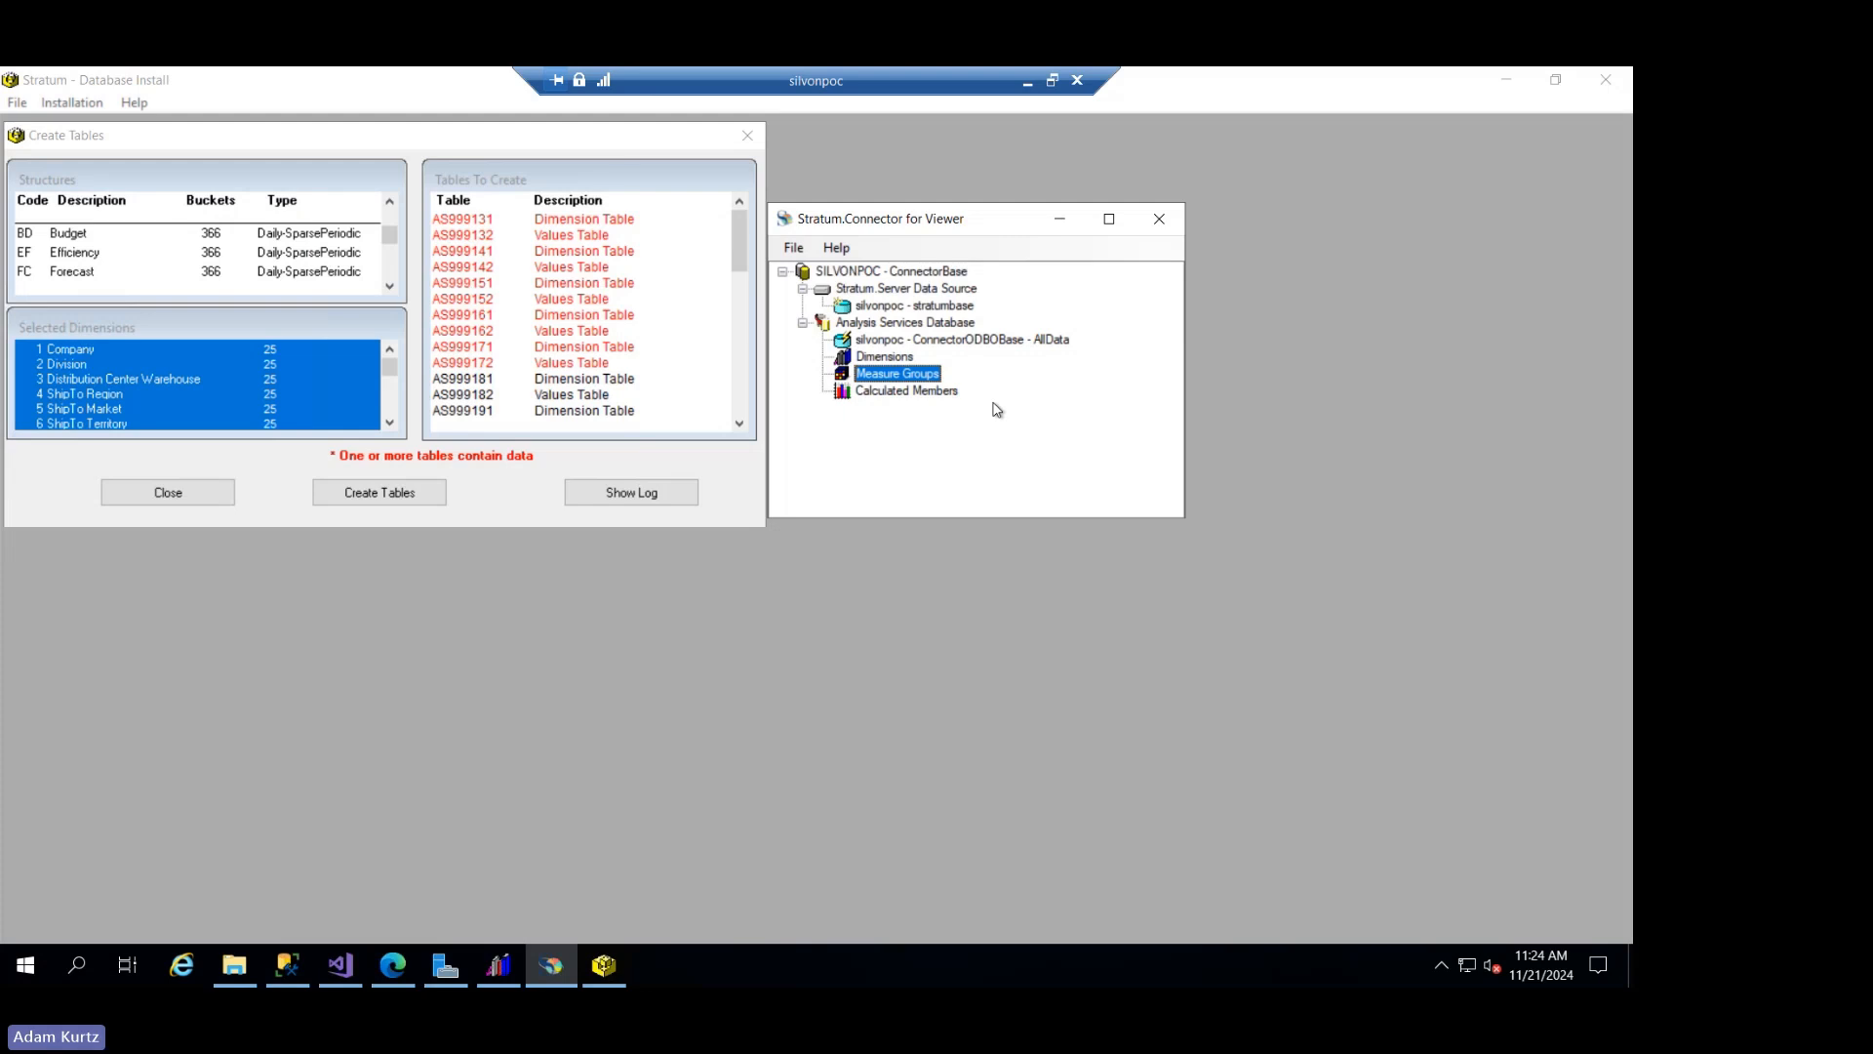
# - Switch to File Explorer, open the DTPROD folder in StratumBase, and open the Preprocess batch file for editing at its giloadolap commands
pyautogui.click(234, 978)
pyautogui.click(465, 133)
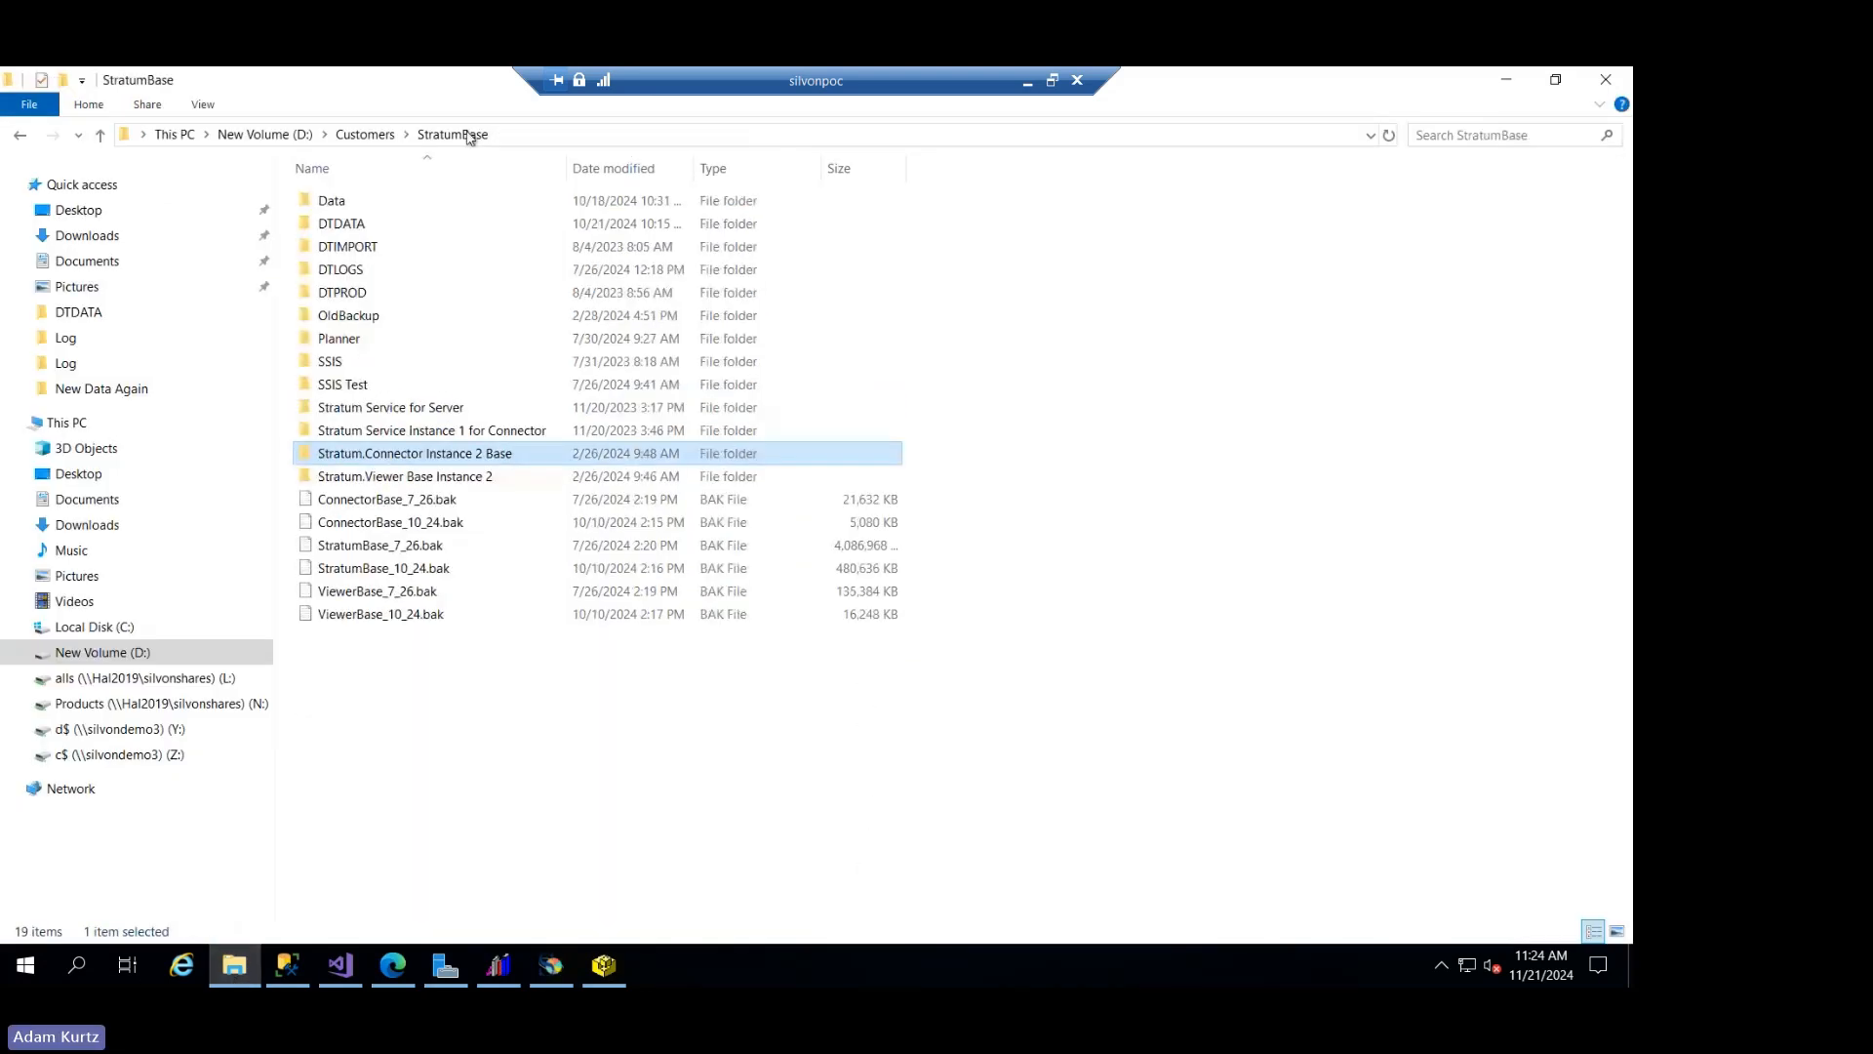
pyautogui.doubleClick(386, 302)
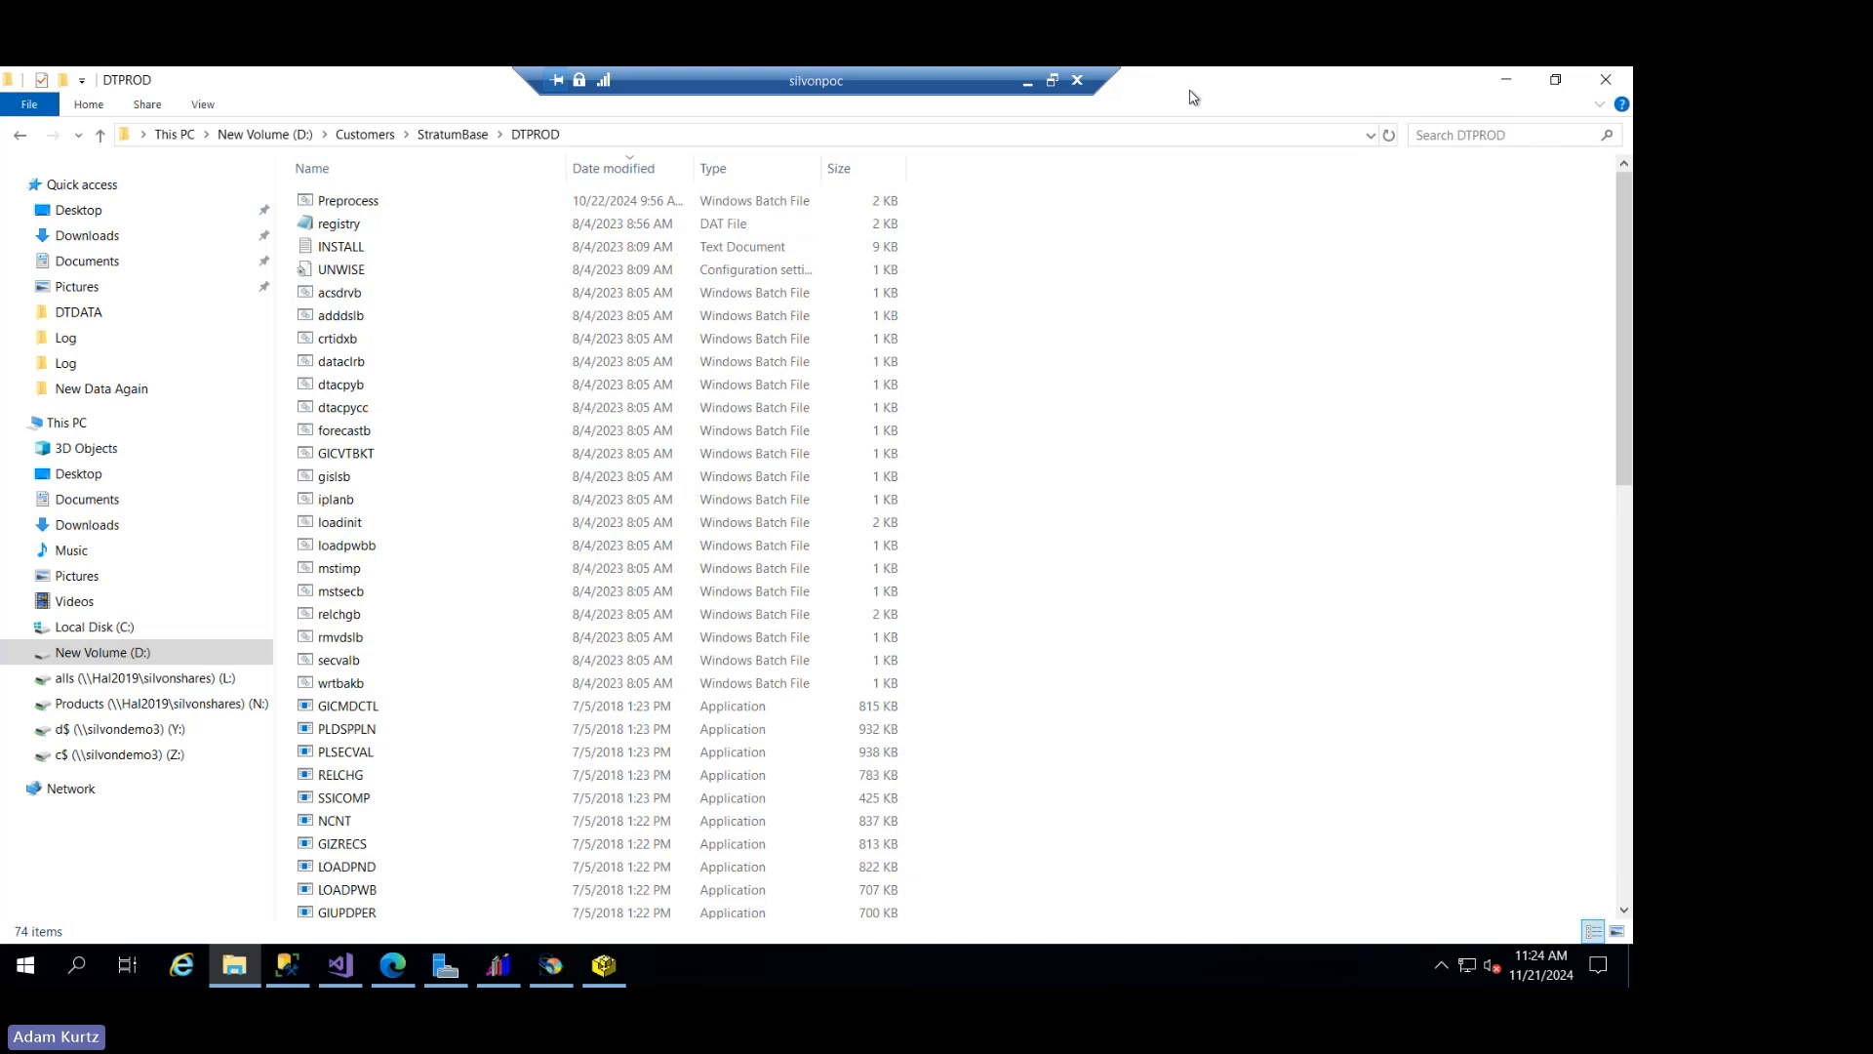
pyautogui.rightClick(365, 201)
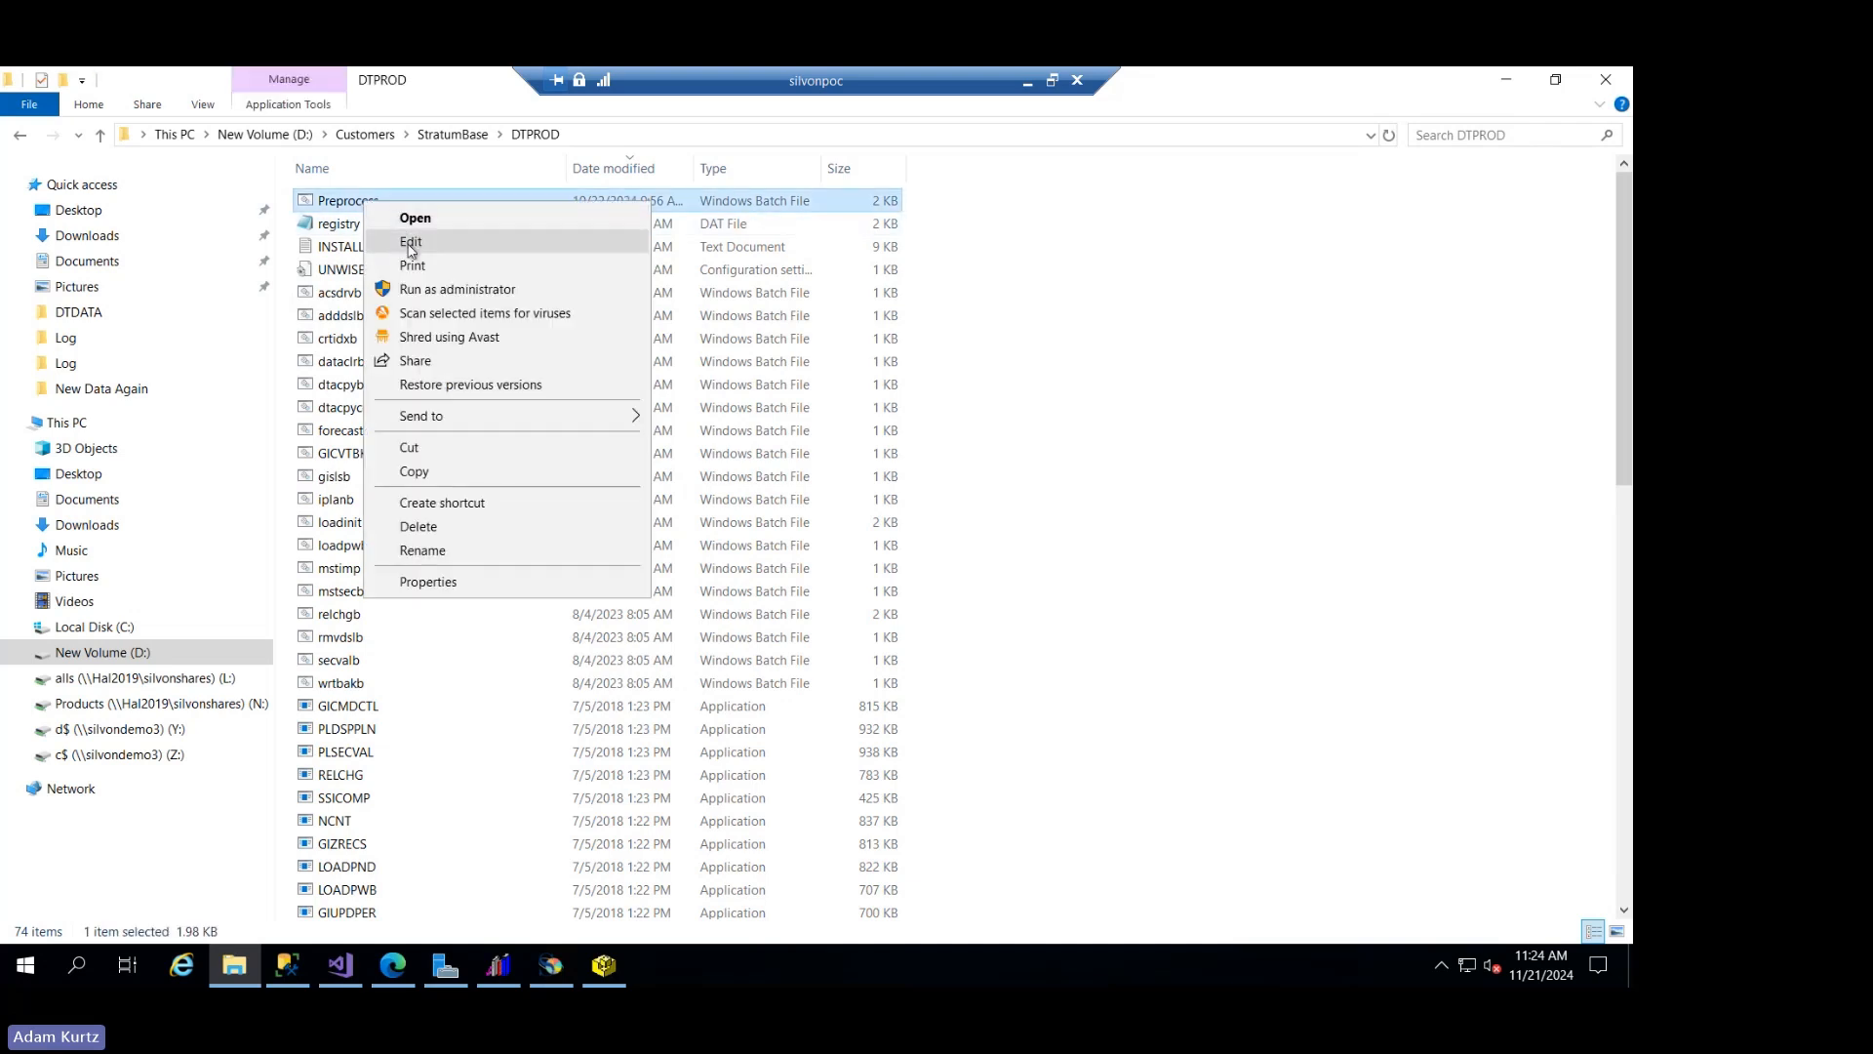
pyautogui.click(1200, 105)
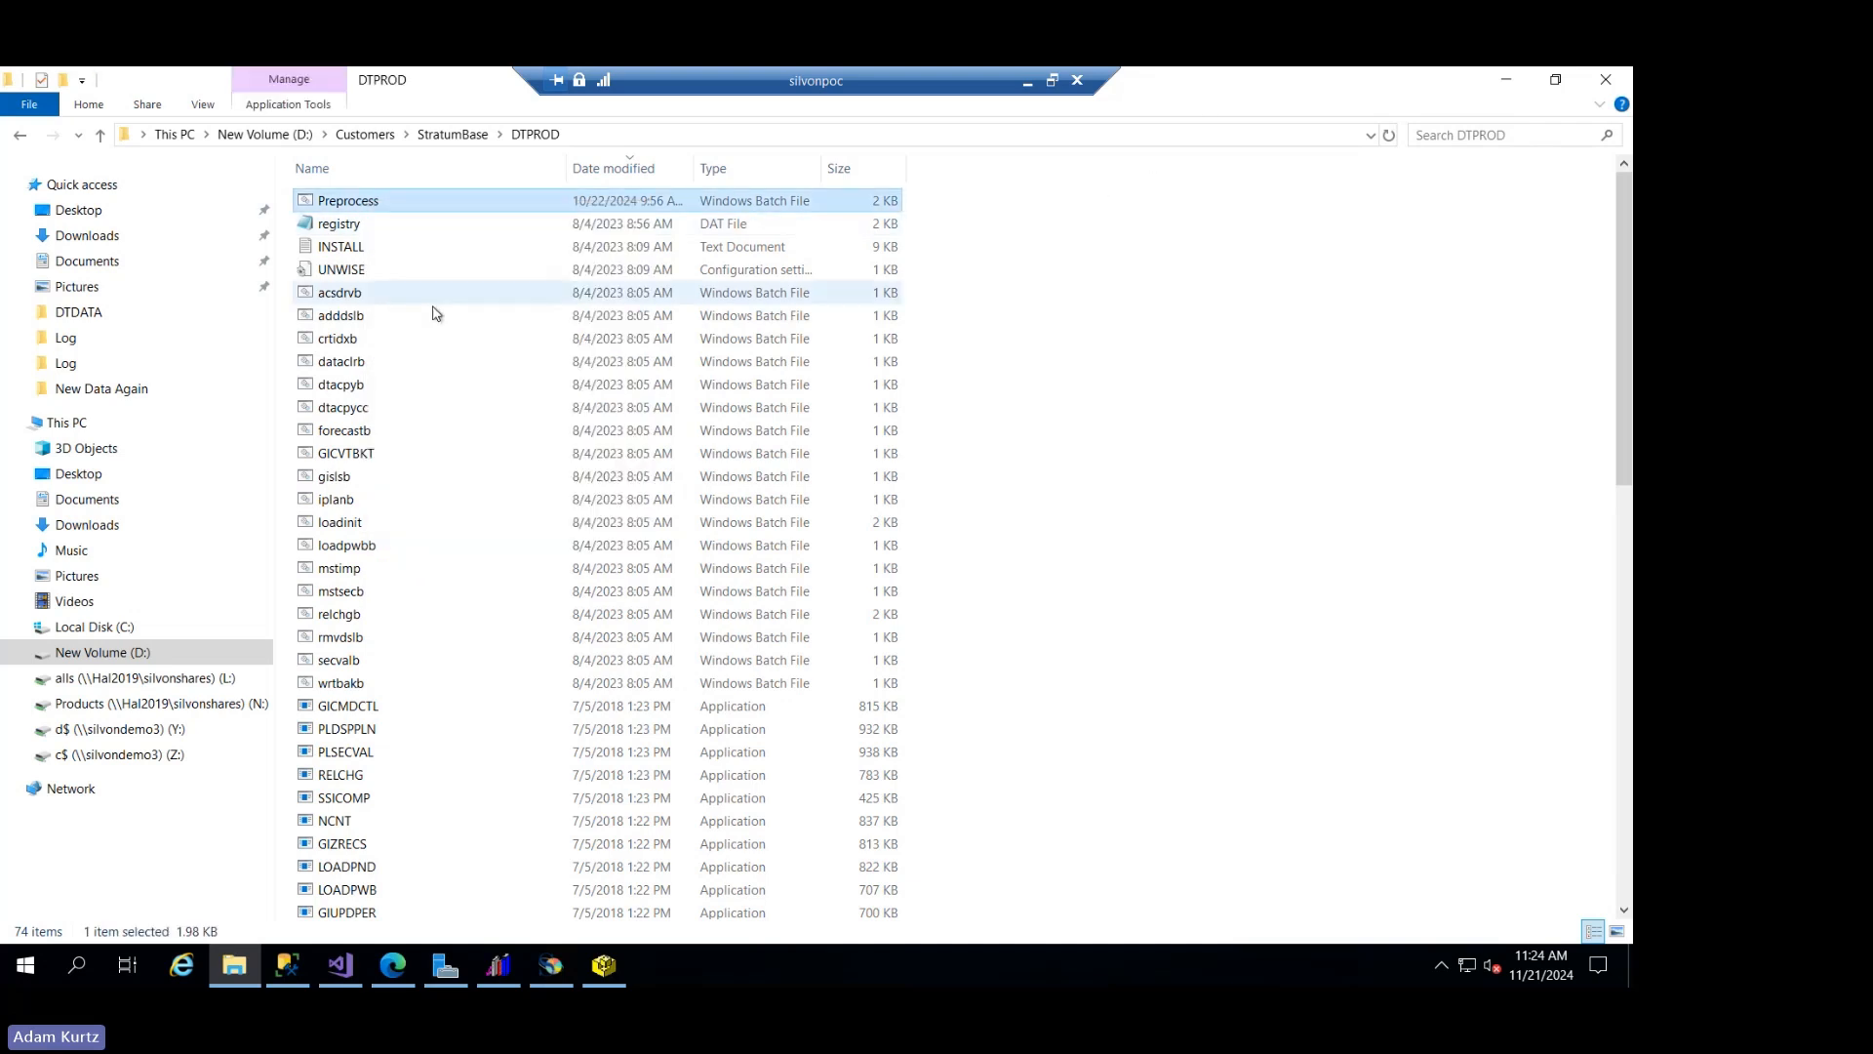
pyautogui.rightClick(358, 203)
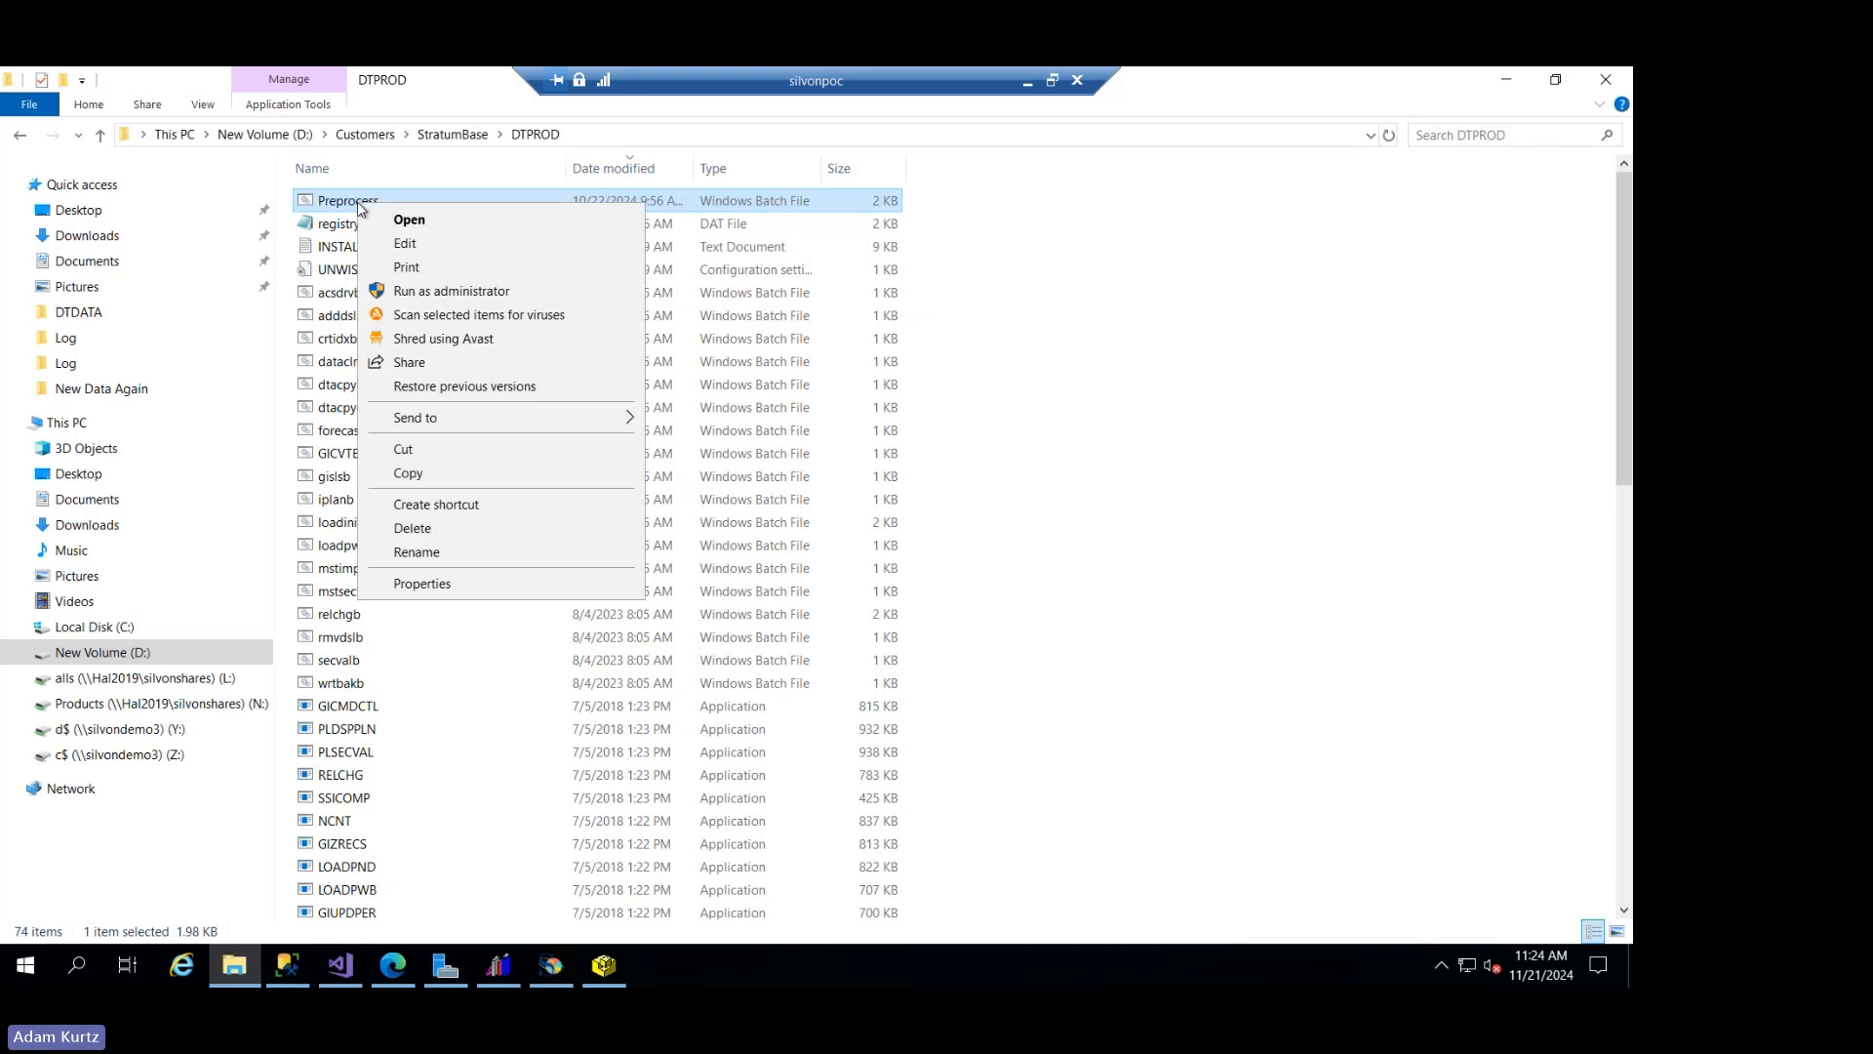
pyautogui.click(404, 244)
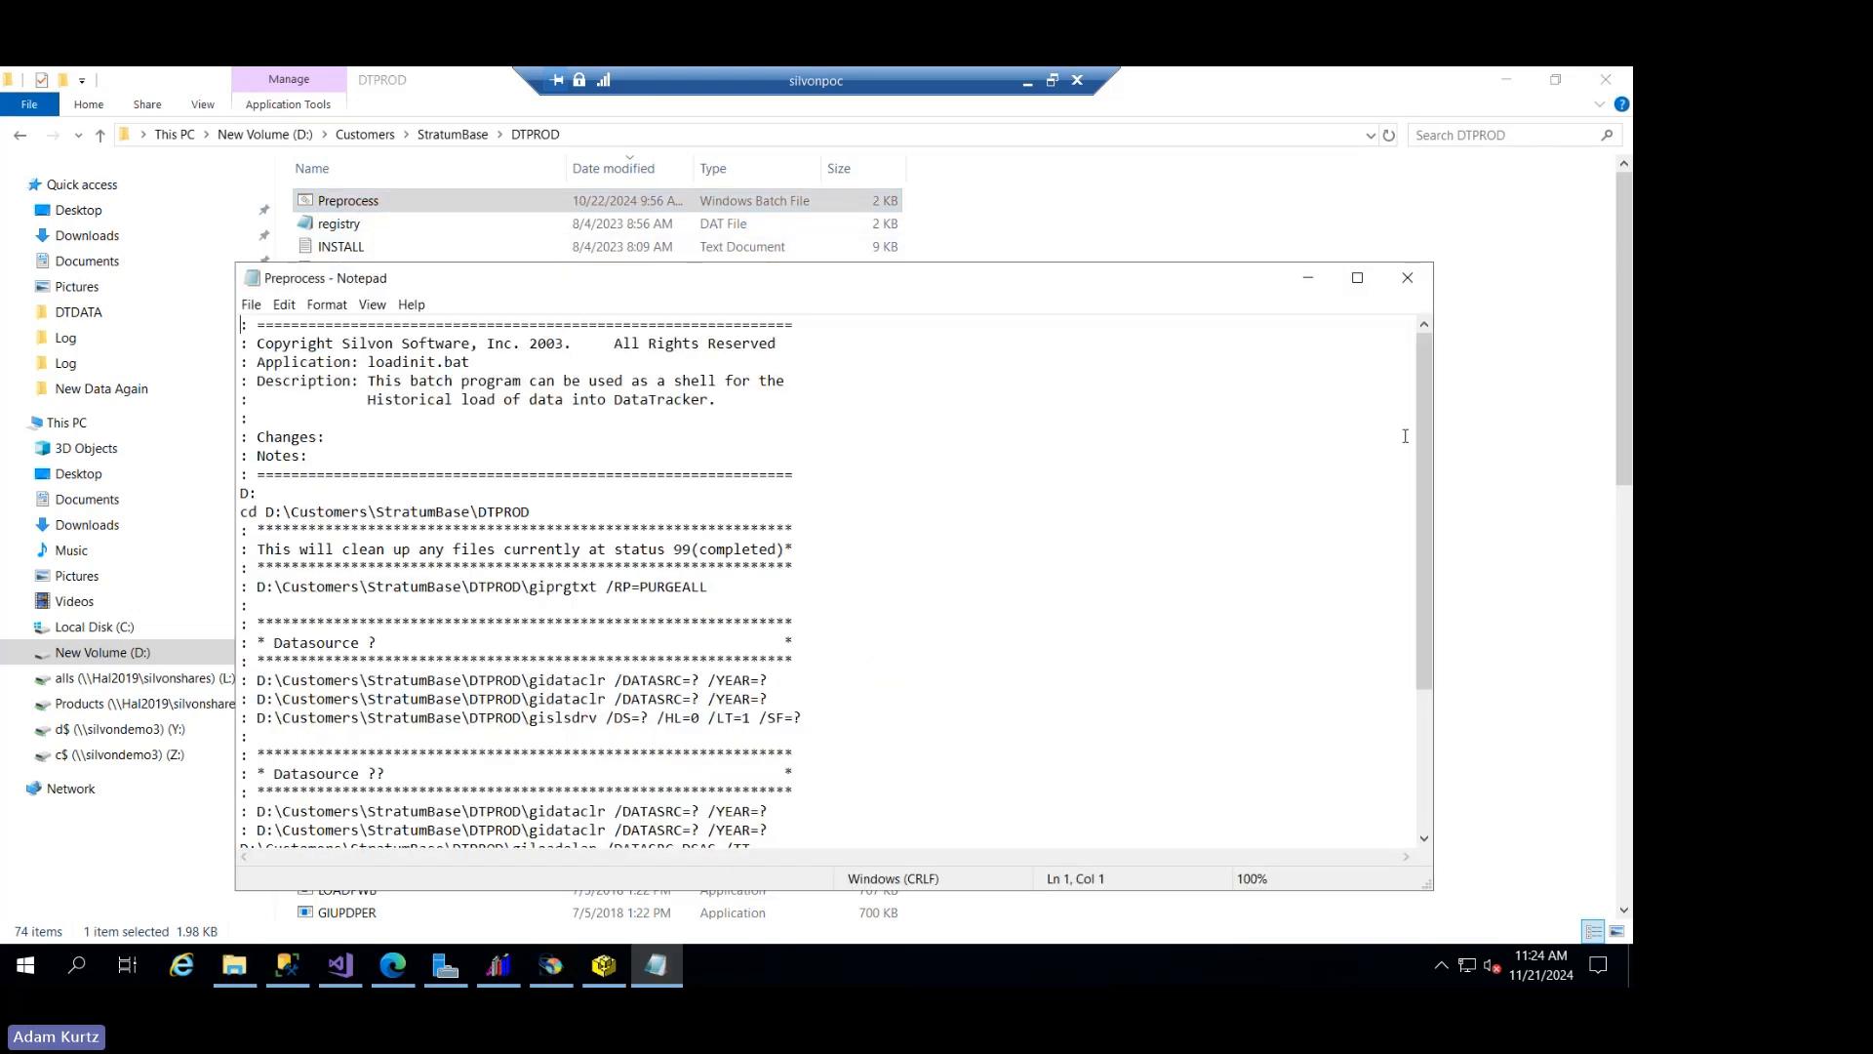
pyautogui.scroll(-4, 1425, 481)
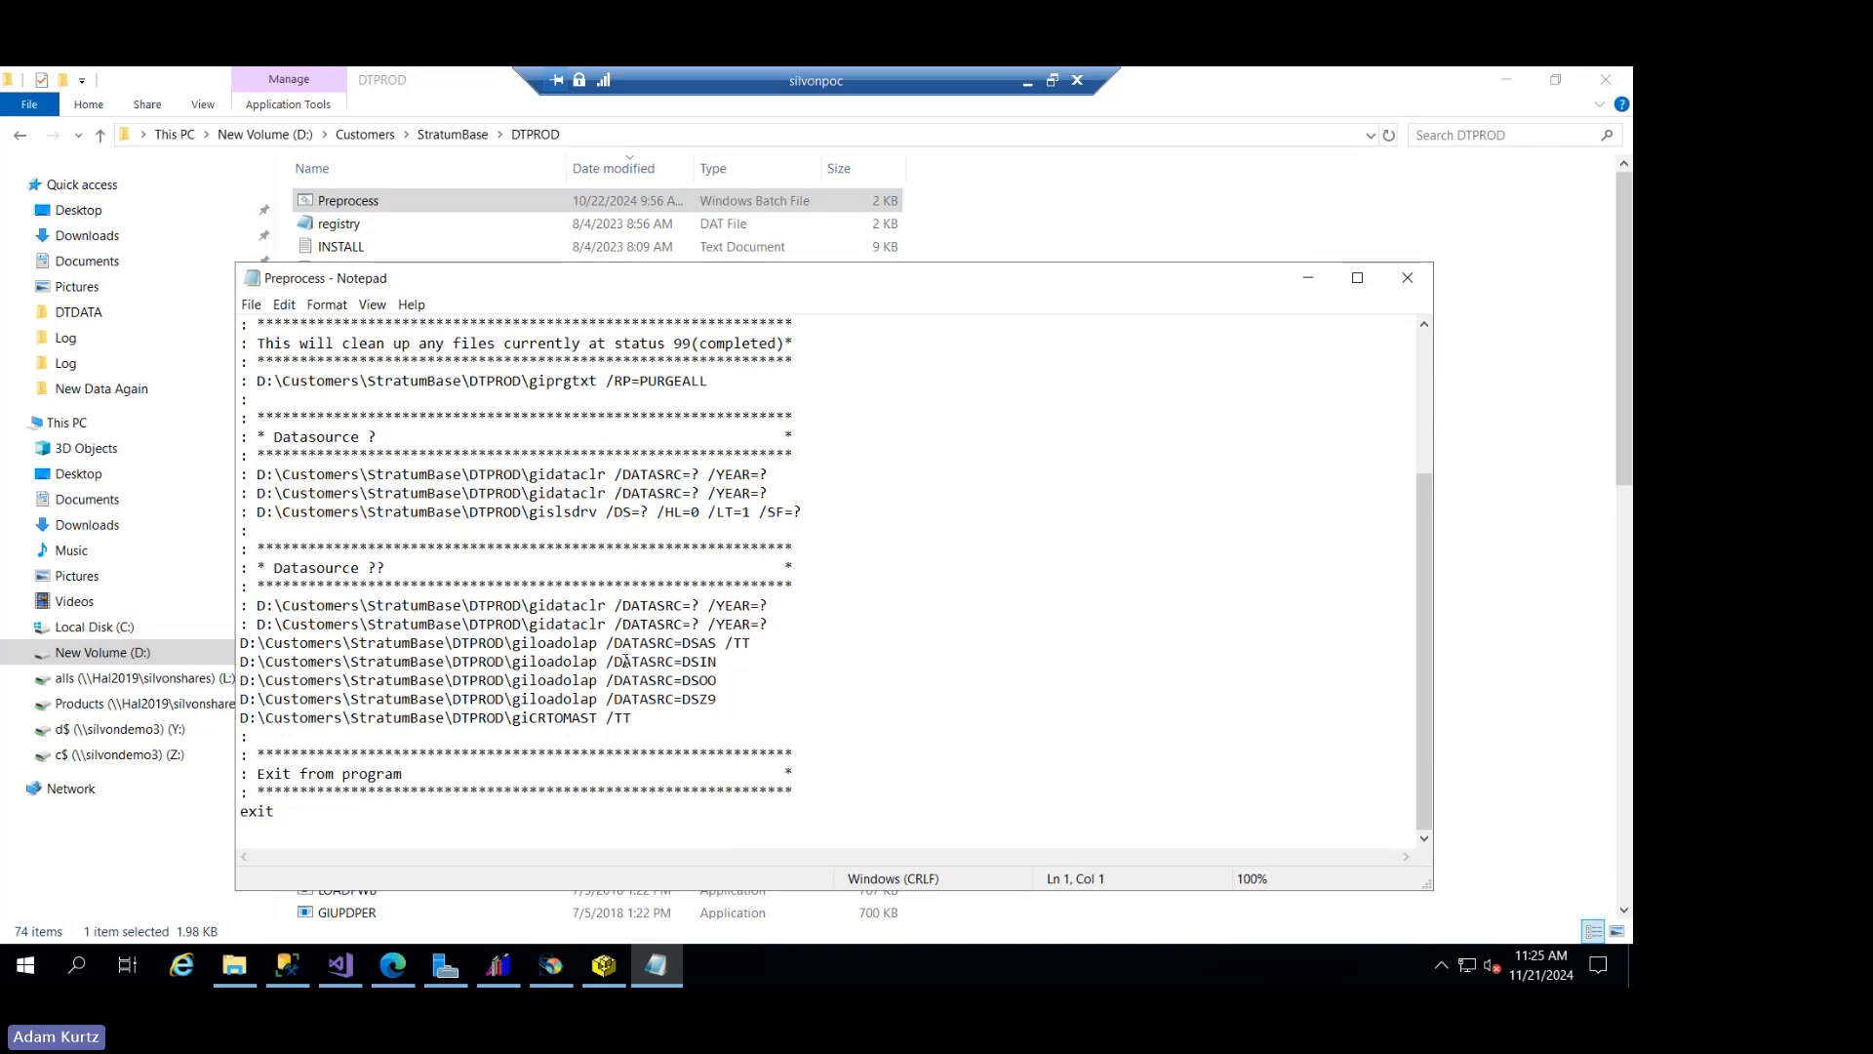
# - Insert /YEAR=2021 before /TT in the giloadolap command for data source DSAS
pyautogui.click(753, 696)
pyautogui.moveTo(751, 624); pyautogui.dragTo(708, 625)
pyautogui.hotkey('ctrl', 'c')
pyautogui.click(725, 642)
pyautogui.hotkey('ctrl', 'v')
pyautogui.write('=2021')
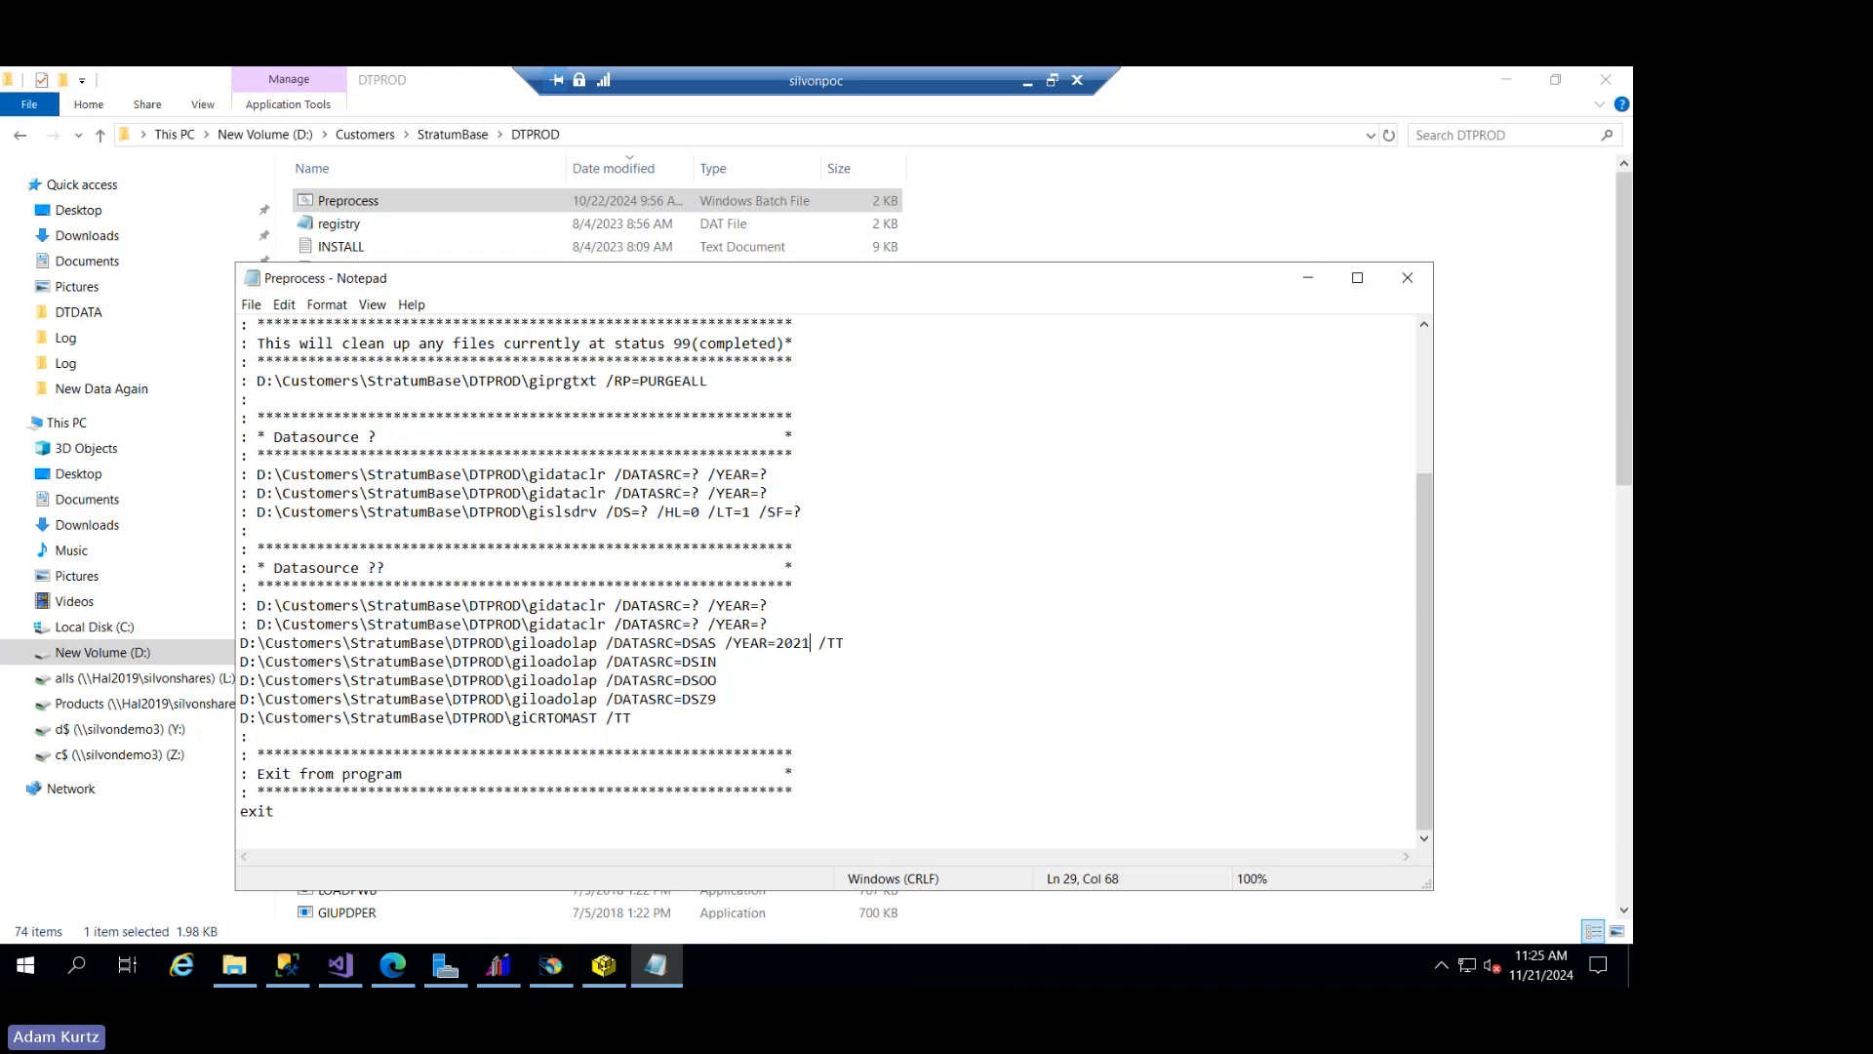
# - Duplicate the DSAS giloadolap line below itself, set its year to 2022, and remove its /TT switch
pyautogui.moveTo(859, 642); pyautogui.dragTo(241, 642)
pyautogui.hotkey('ctrl', 'c')
pyautogui.click(708, 698)
pyautogui.click(878, 644)
pyautogui.press('Return')
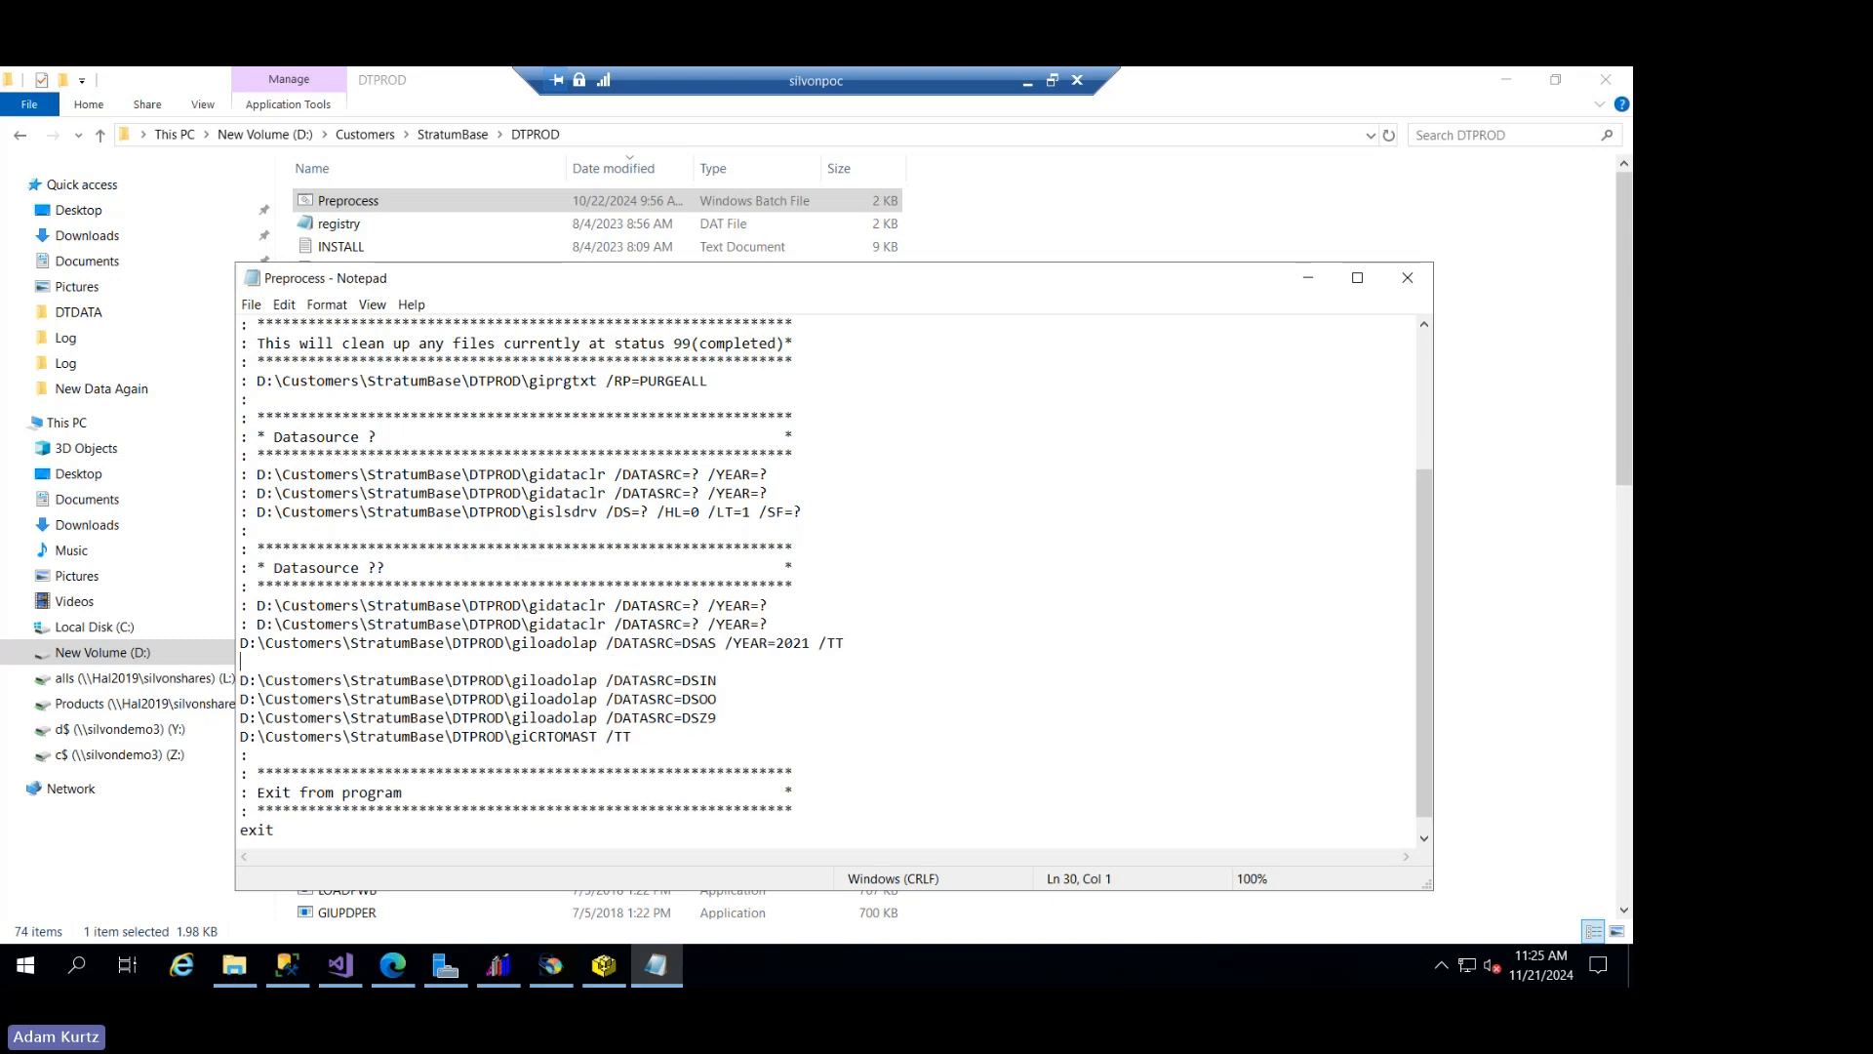
pyautogui.hotkey('ctrl', 'v')
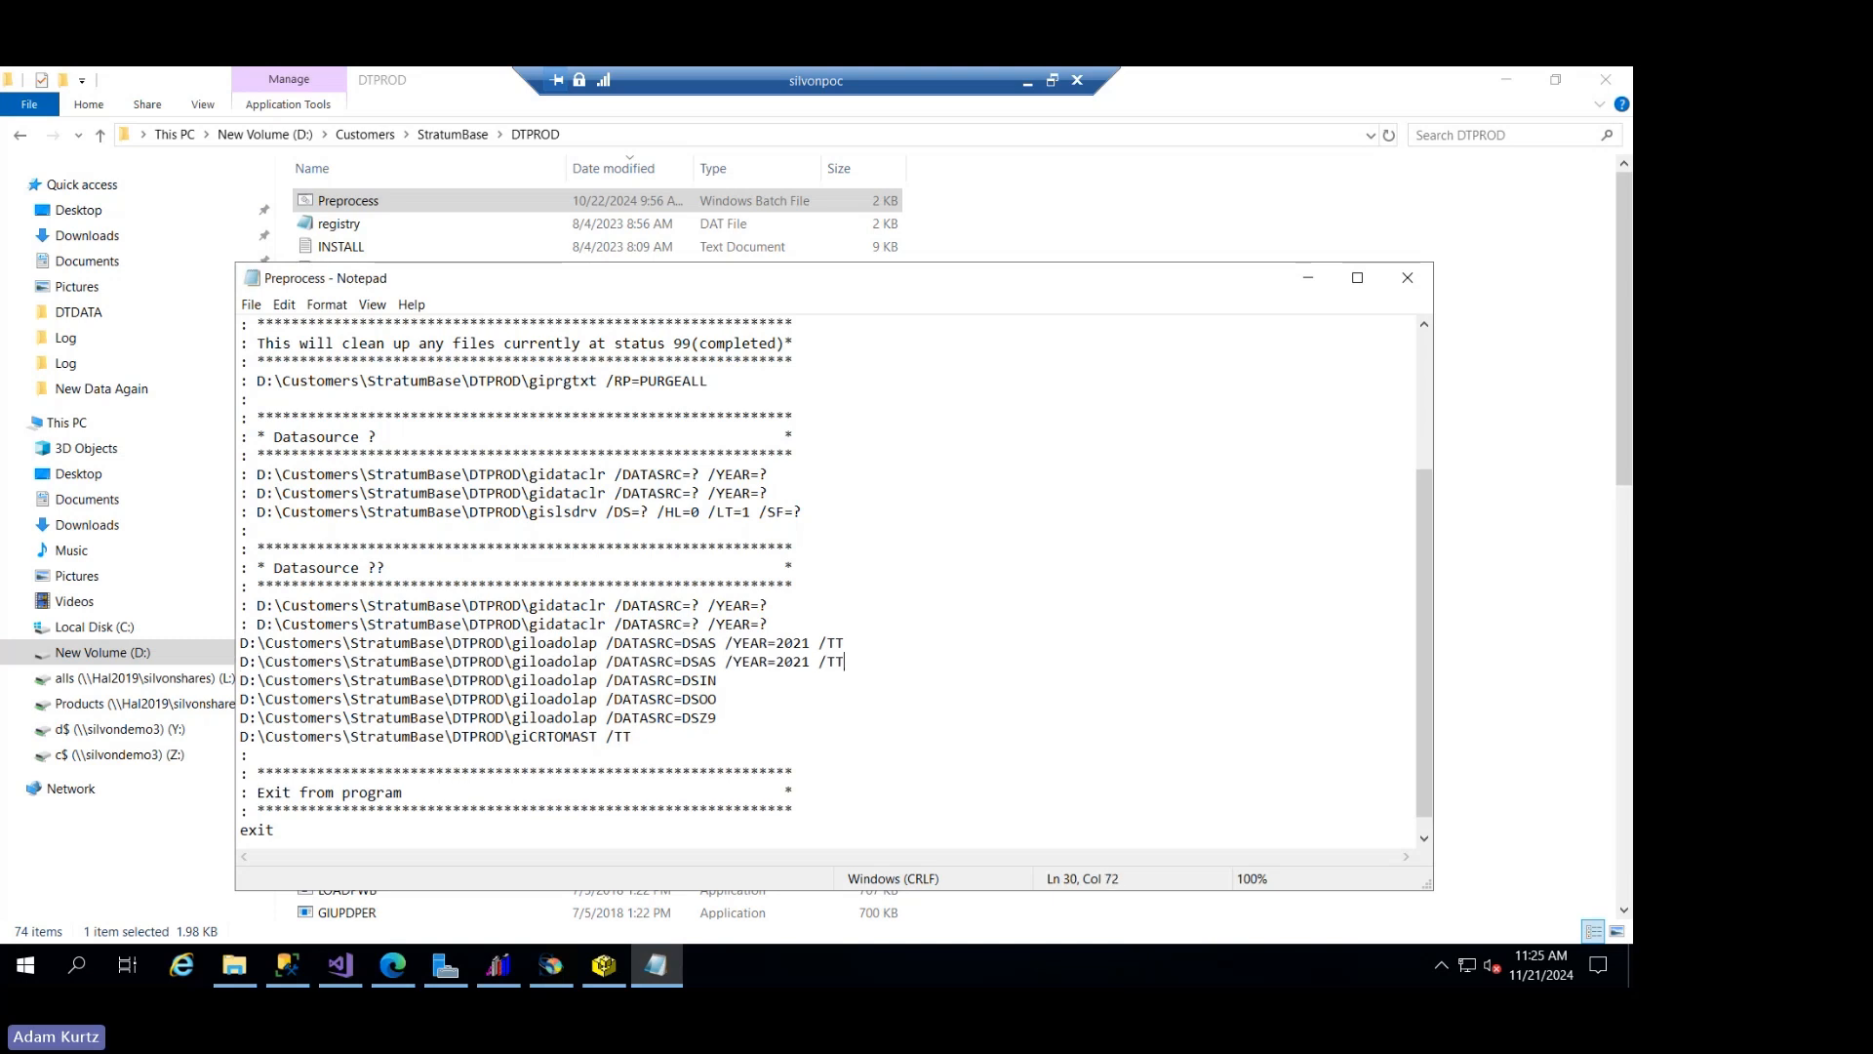
pyautogui.click(810, 661)
pyautogui.press('BackSpace')
pyautogui.write('2')
pyautogui.click(845, 660)
pyautogui.press('BackSpace')
pyautogui.press('BackSpace')
pyautogui.press('BackSpace')
pyautogui.press('BackSpace')
pyautogui.press('BackSpace')
pyautogui.write('2')
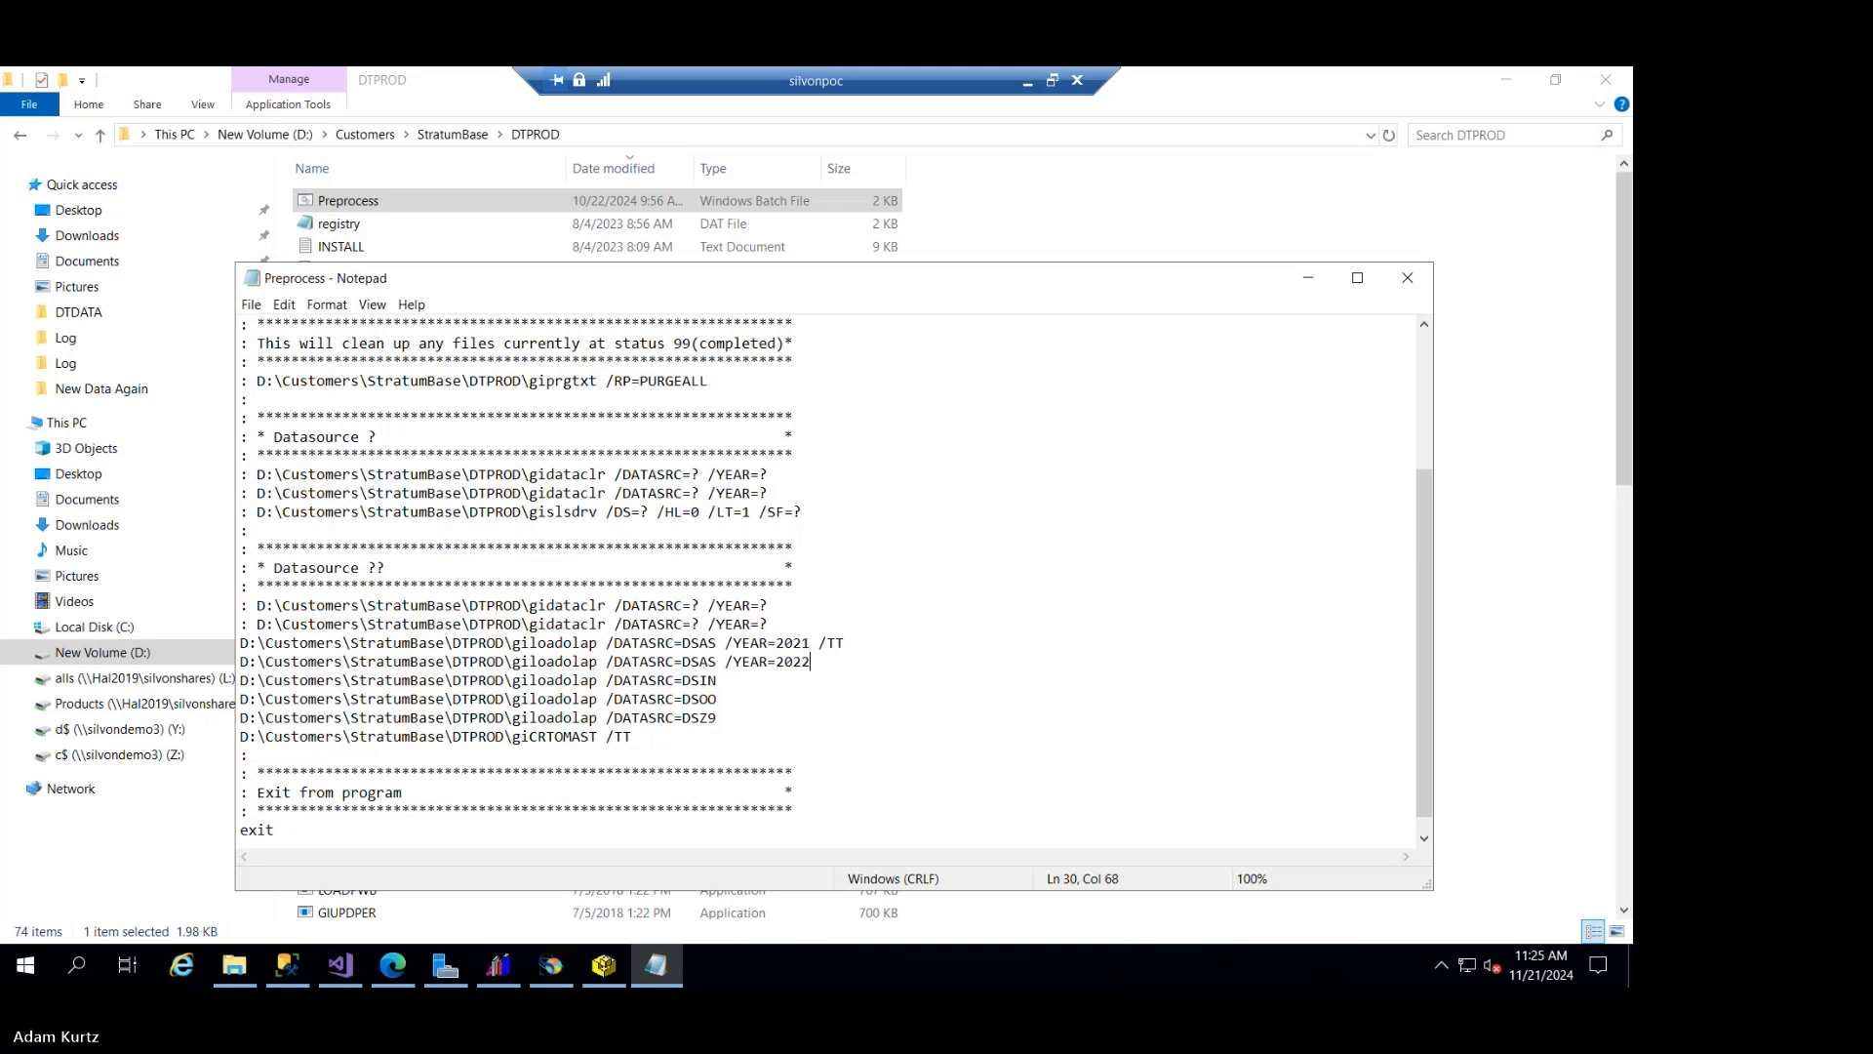
# - Insert another copy of the DSAS giloadolap line below the 2022 one and set its year to 2023
pyautogui.press('Return')
pyautogui.hotkey('ctrl', 'v')
pyautogui.click(811, 681)
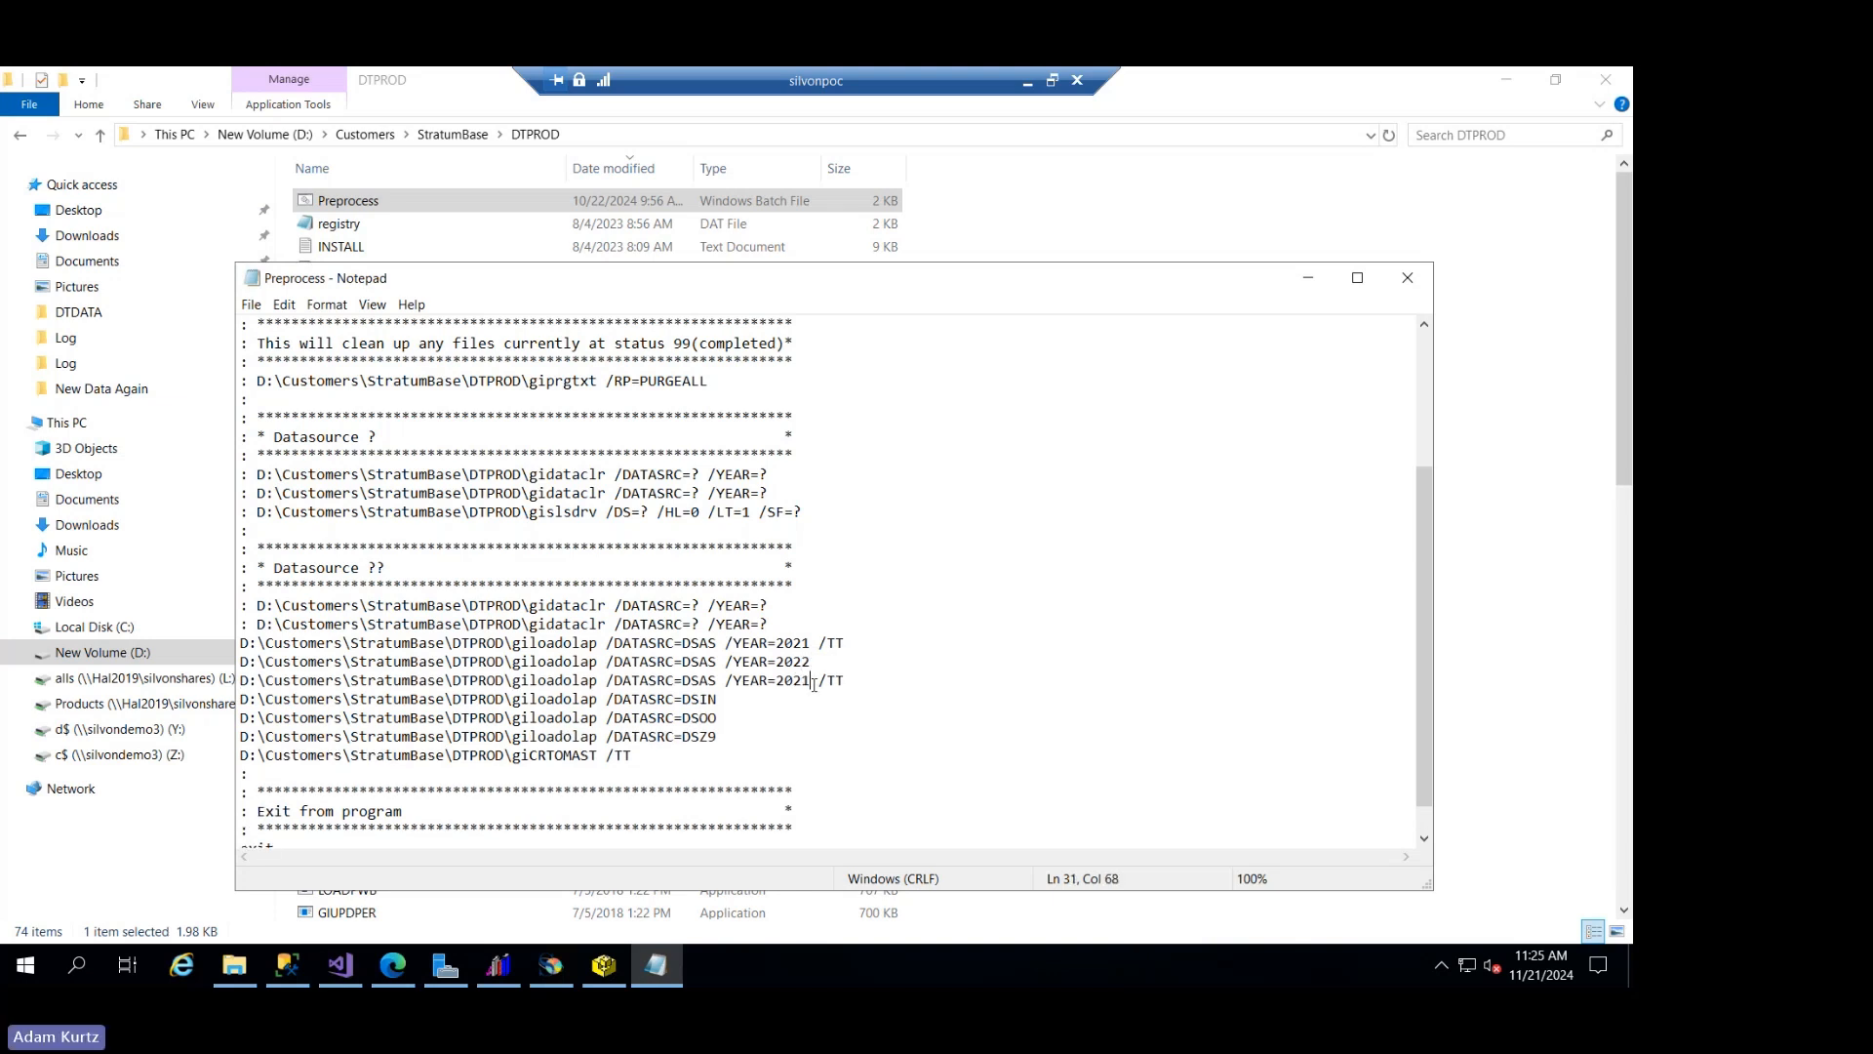
pyautogui.press('BackSpace')
pyautogui.write('3')
pyautogui.moveTo(845, 682); pyautogui.dragTo(838, 703)
pyautogui.press('Delete')
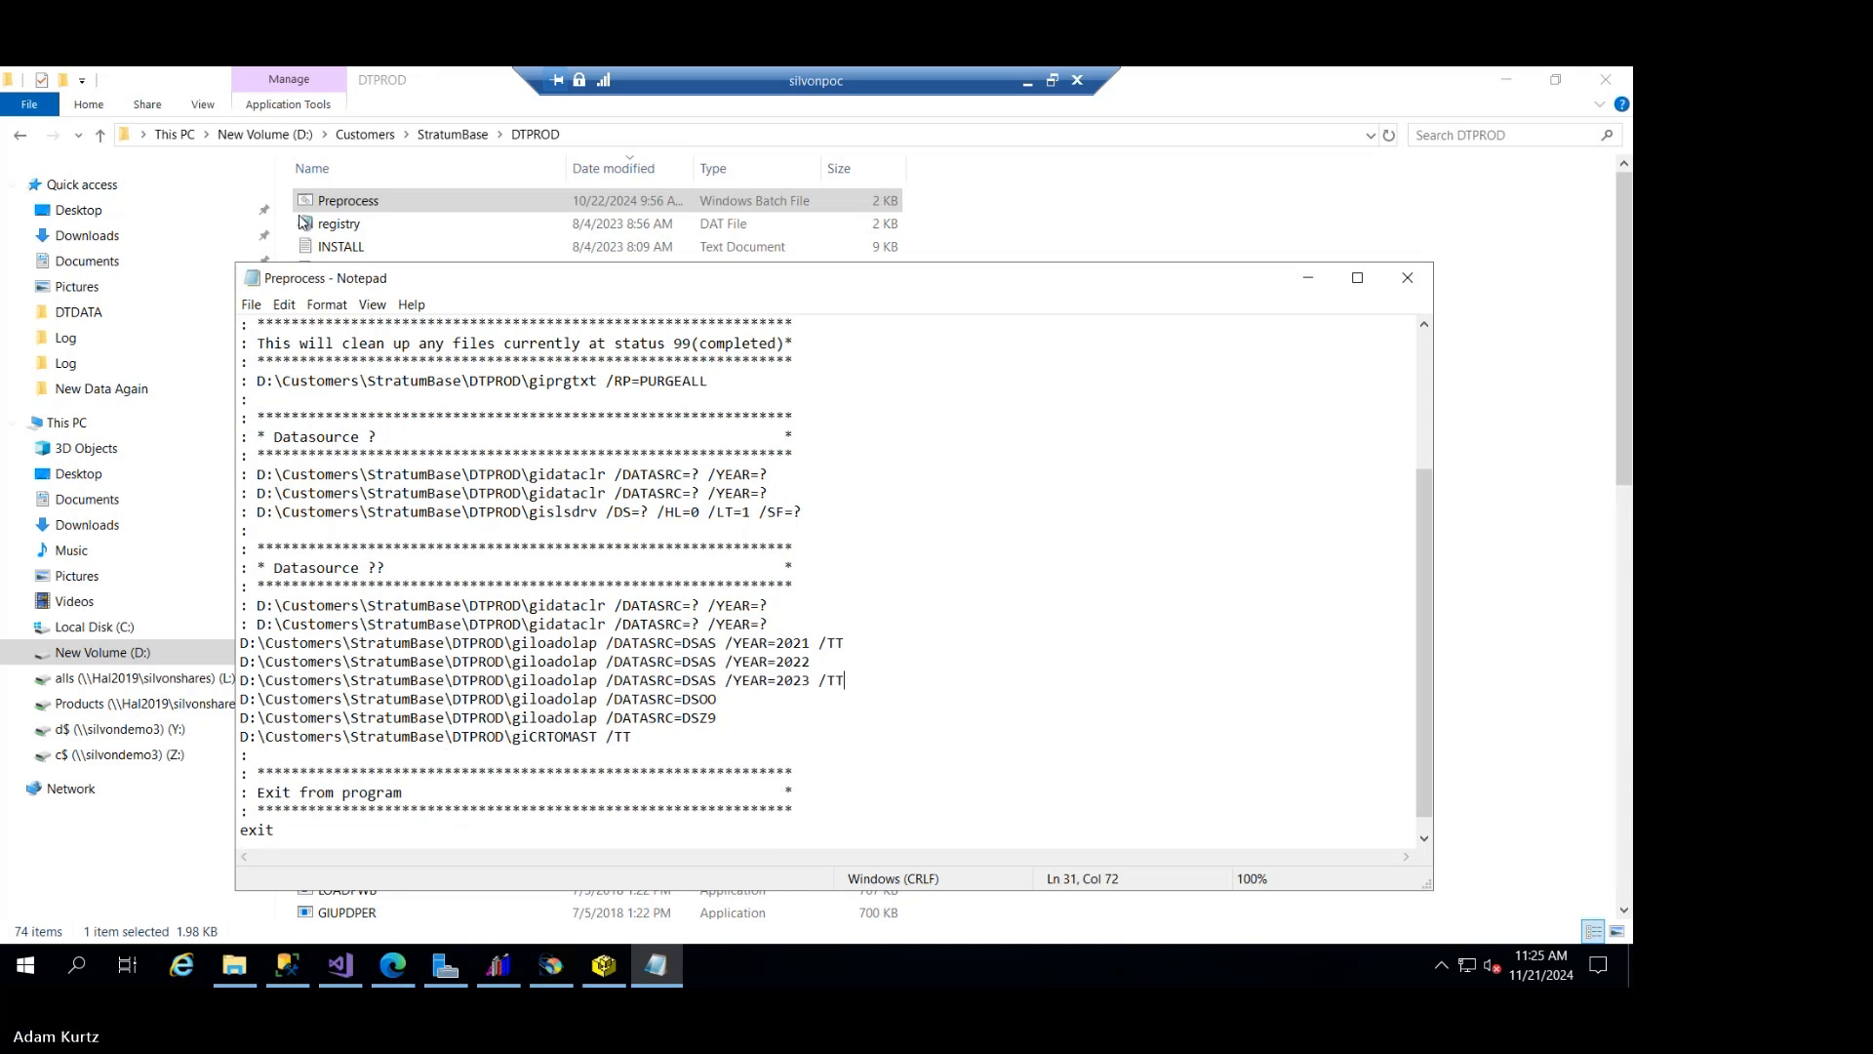
pyautogui.click(284, 304)
pyautogui.click(323, 336)
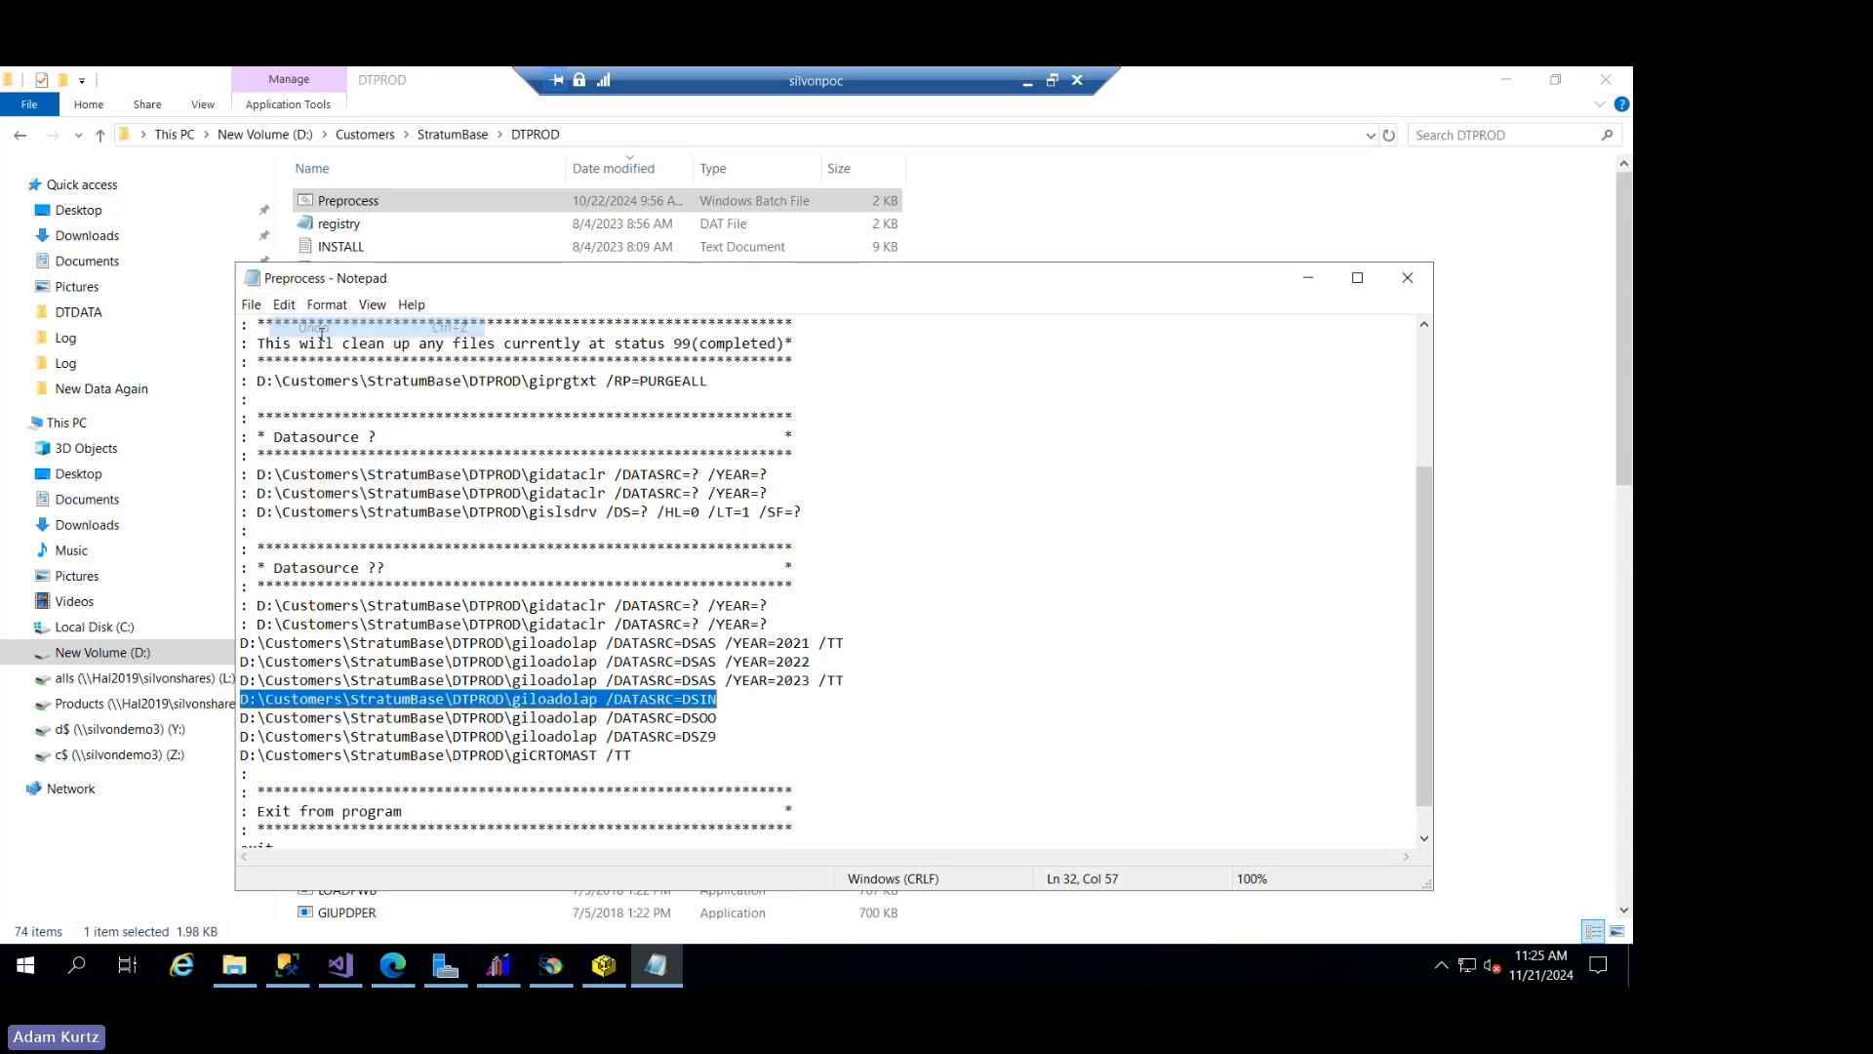
pyautogui.click(762, 643)
# - Remove the /TT switch from the end of the 2023 DSAS giloadolap line
pyautogui.click(852, 684)
pyautogui.press('BackSpace')
pyautogui.press('BackSpace')
pyautogui.press('BackSpace')
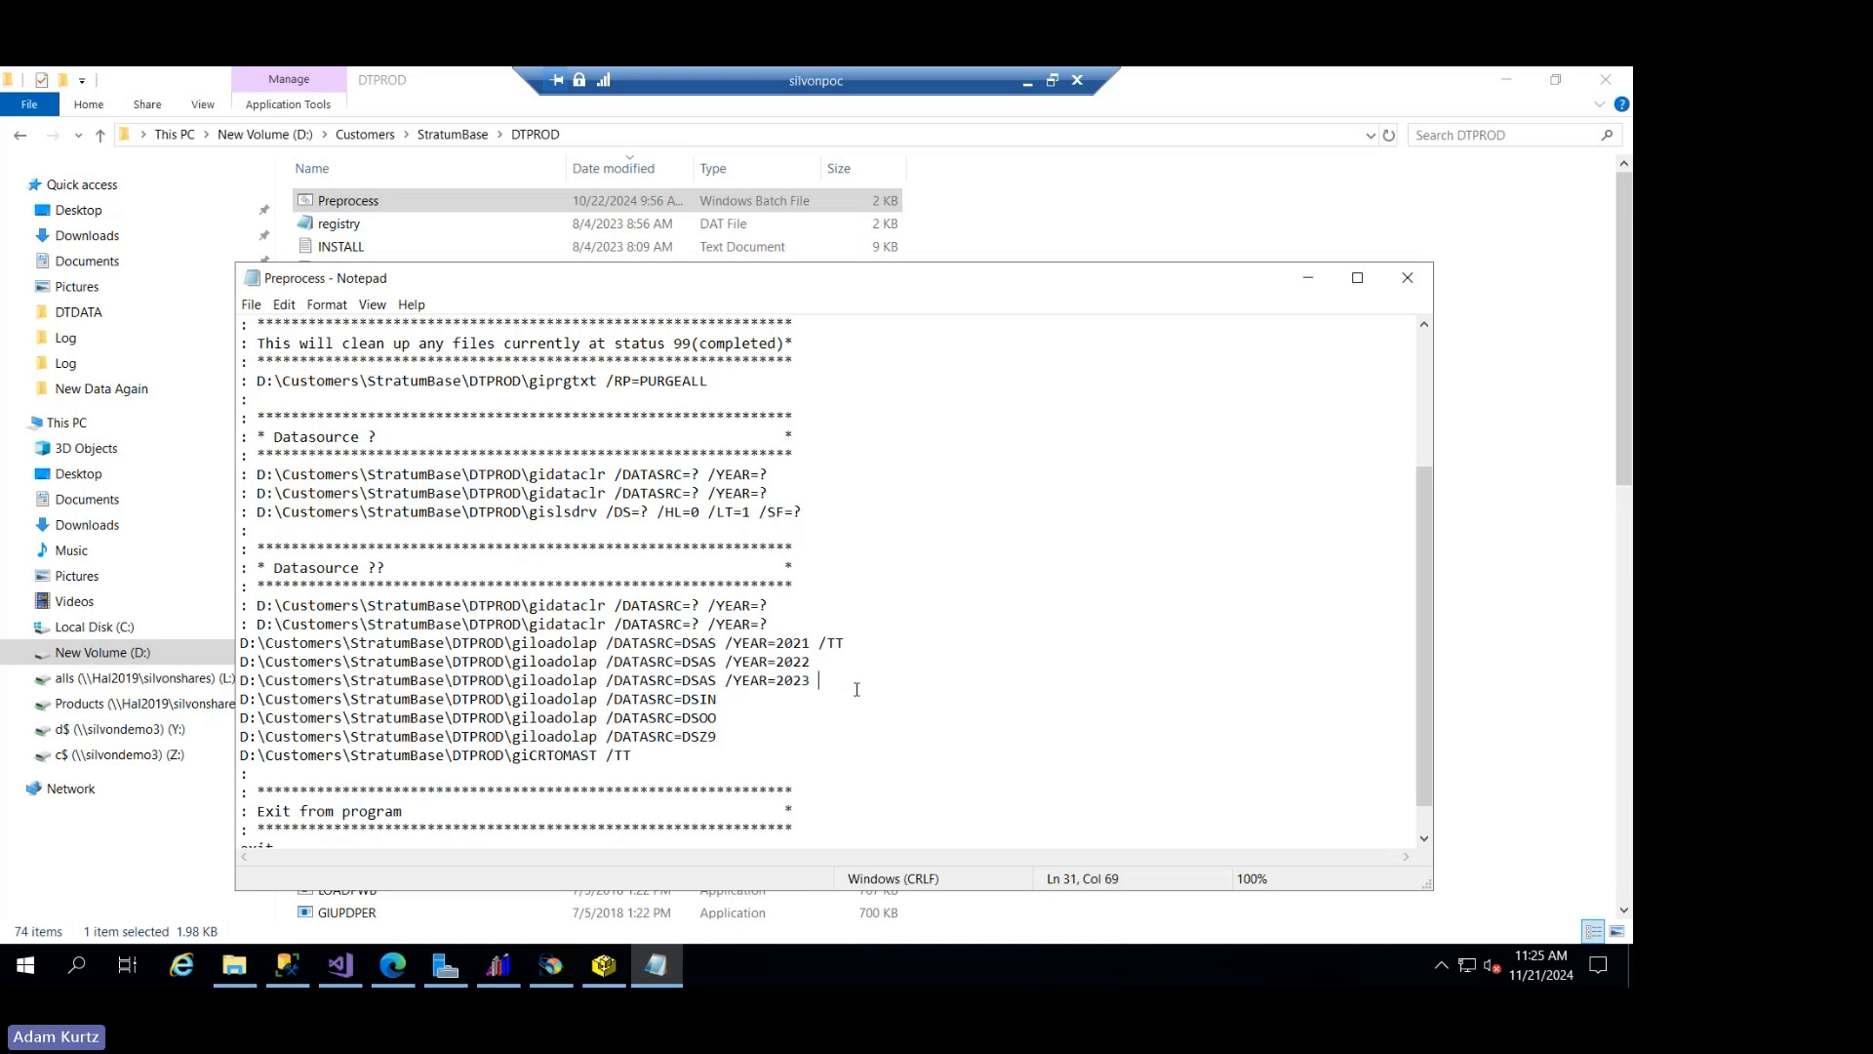
# - Add a DSAS giloadolap line for year 2024, without the /TT switch, below the 2023 line
pyautogui.press('Return')
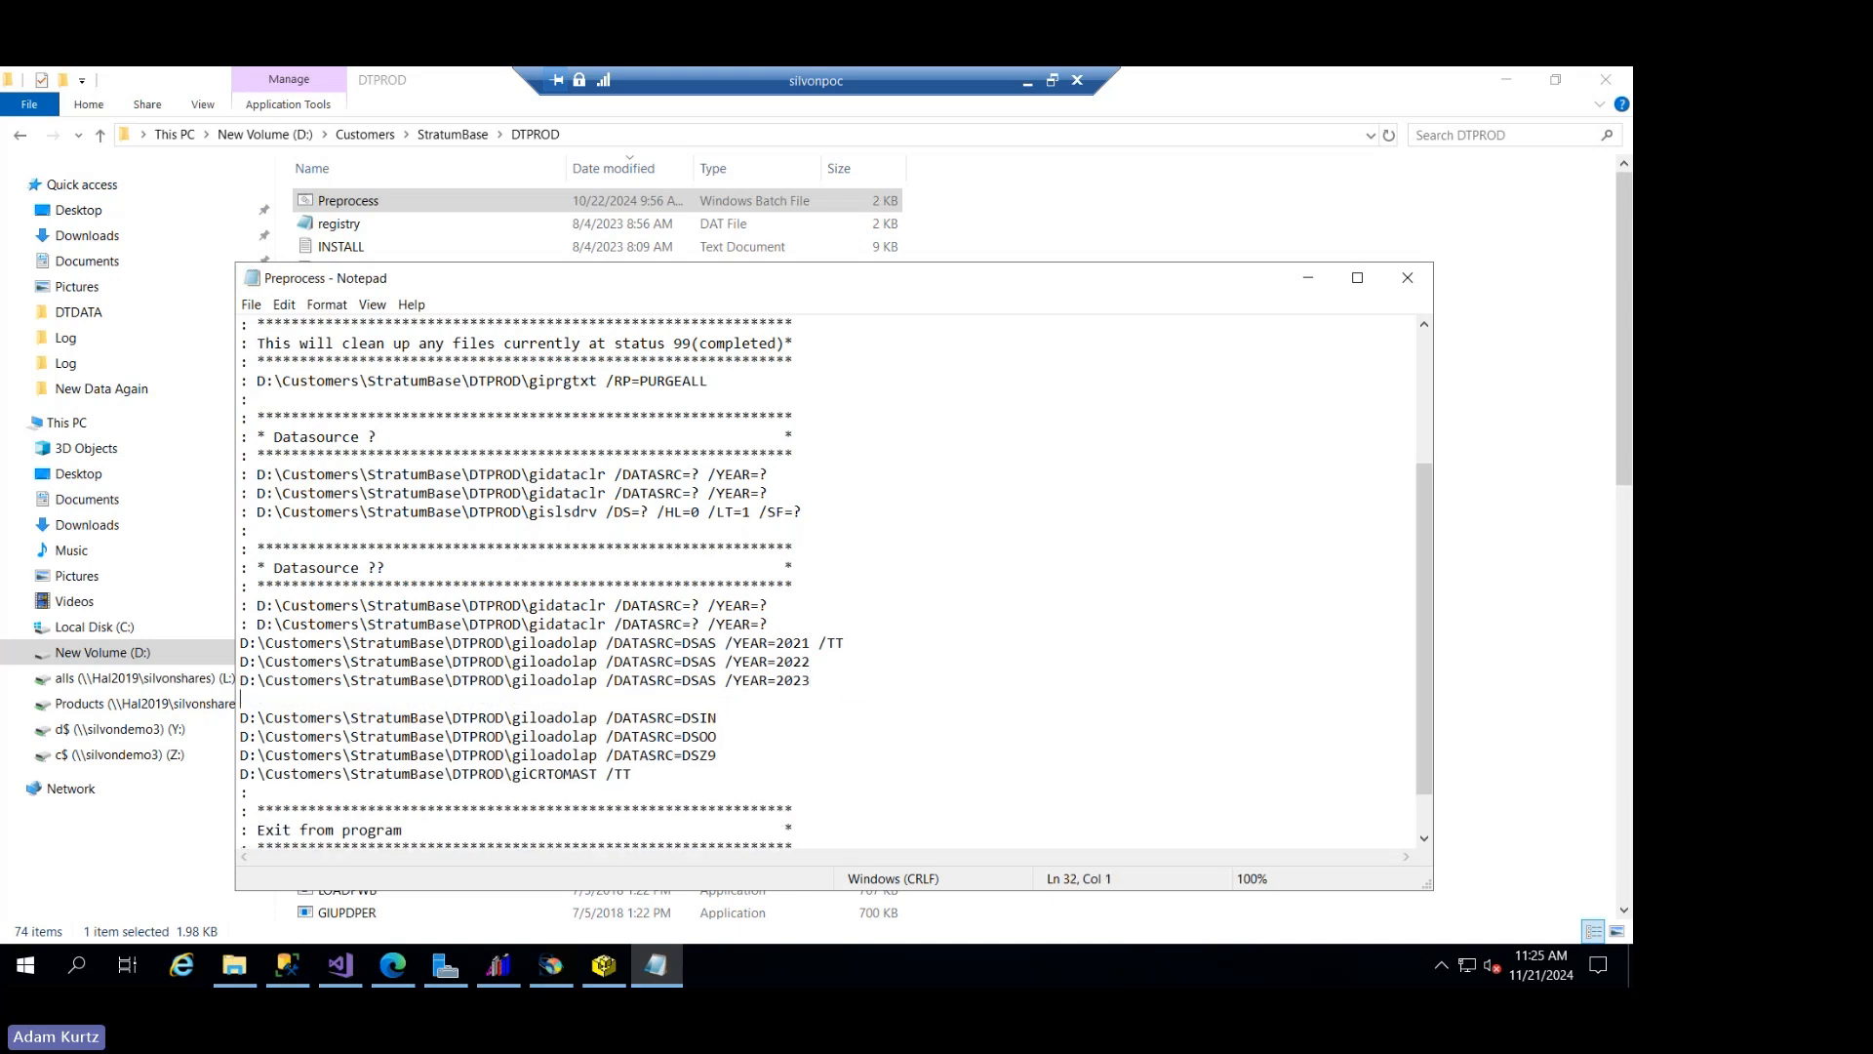
pyautogui.hotkey('ctrl', 'v')
pyautogui.press('BackSpace')
pyautogui.press('BackSpace')
pyautogui.press('BackSpace')
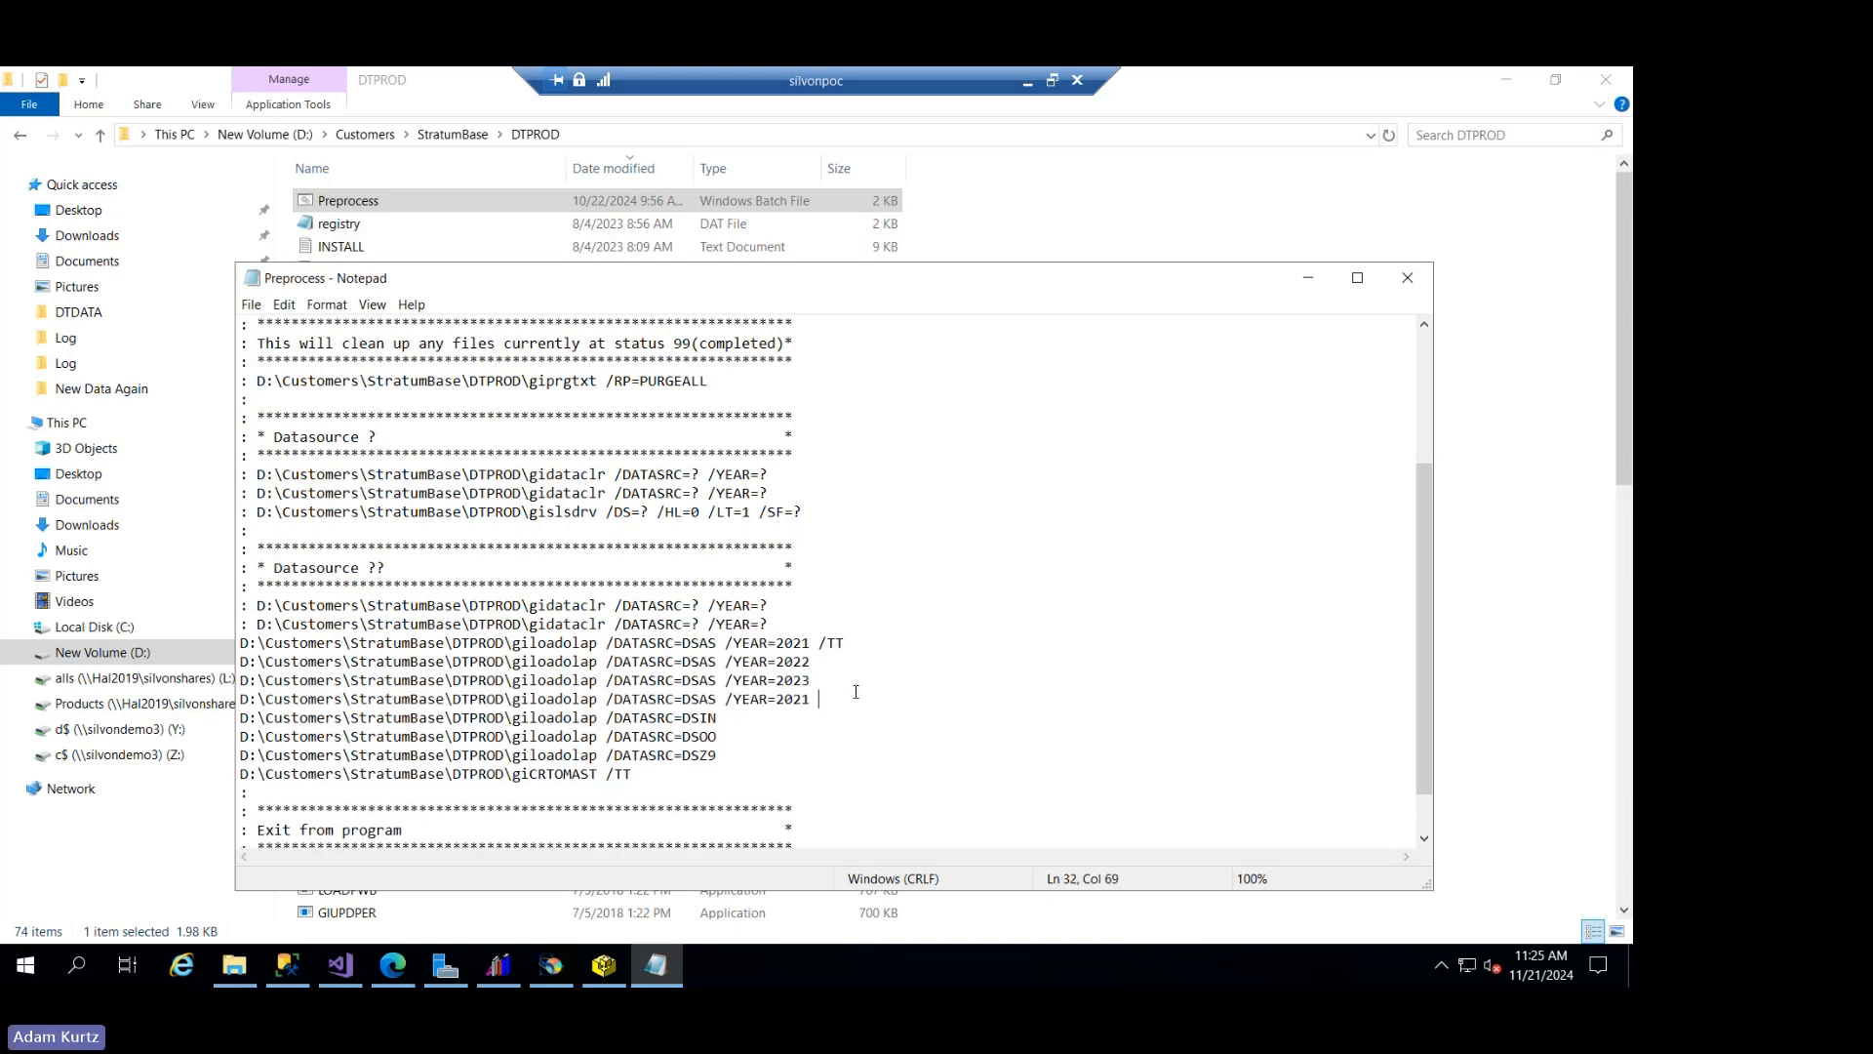
pyautogui.press('BackSpace')
pyautogui.write('4')
pyautogui.click(779, 733)
pyautogui.click(838, 699)
pyautogui.click(726, 720)
pyautogui.press('Down')
pyautogui.click(733, 715)
pyautogui.click(733, 741)
# - Add a DSAS giloadolap line with /YEAR=2025 and no /TT below the 2024 line, and minimize the remote session to return to PowerPoint
pyautogui.press('Return')
pyautogui.hotkey('ctrl', 'v')
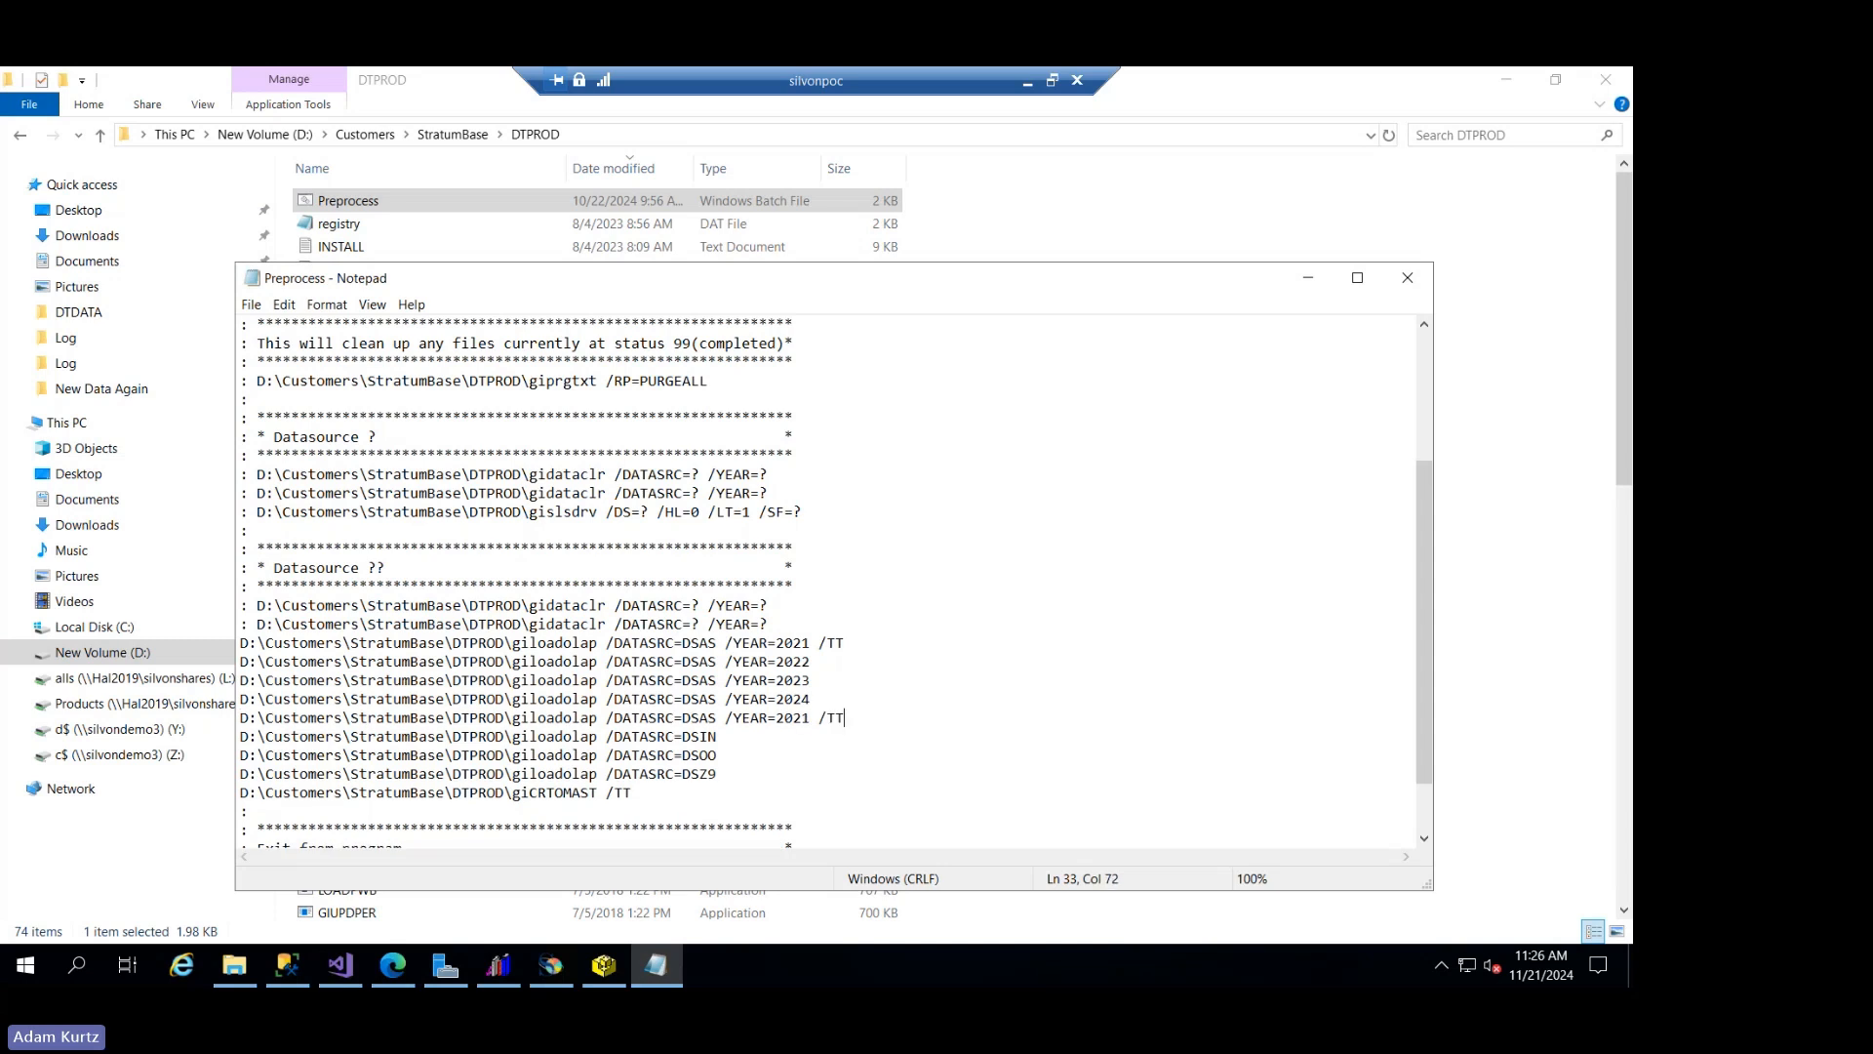
pyautogui.press('BackSpace')
pyautogui.press('BackSpace')
pyautogui.press('BackSpace')
pyautogui.press('BackSpace')
pyautogui.press('BackSpace')
pyautogui.press('BackSpace')
pyautogui.write('25')
pyautogui.press('Up')
pyautogui.click(1026, 83)
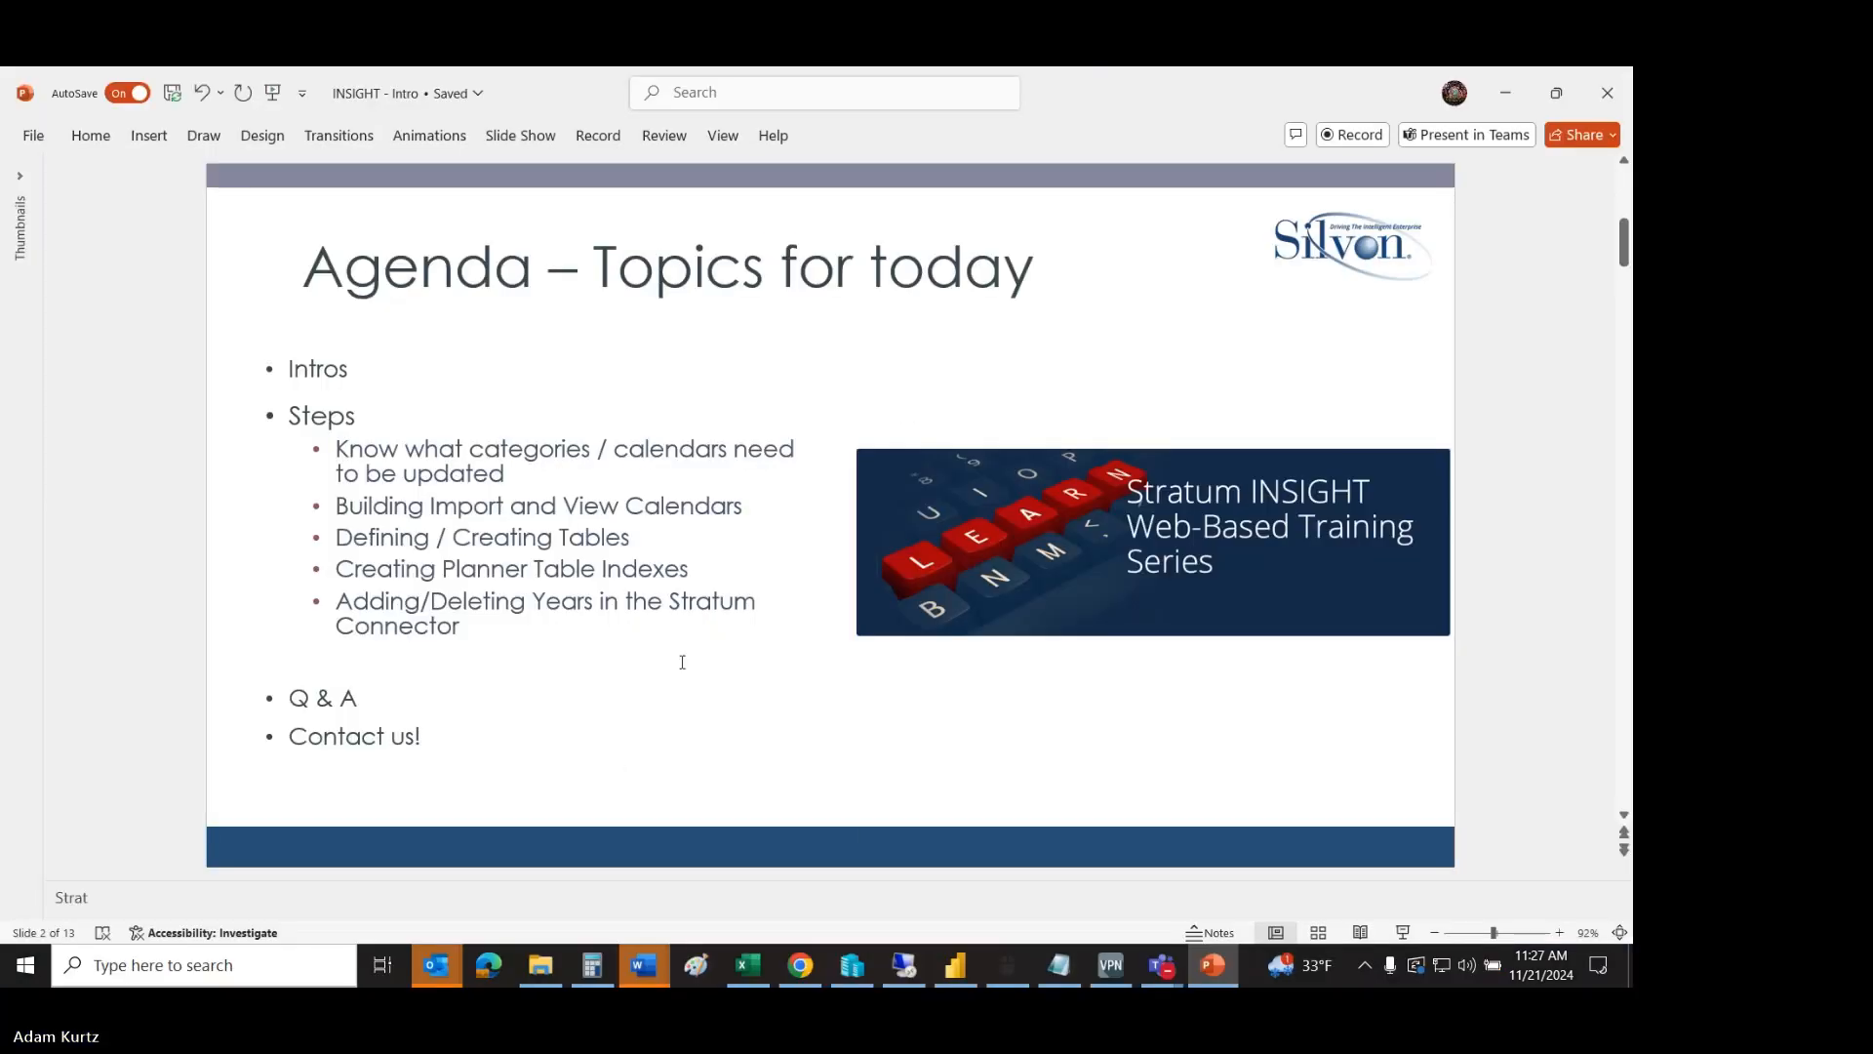